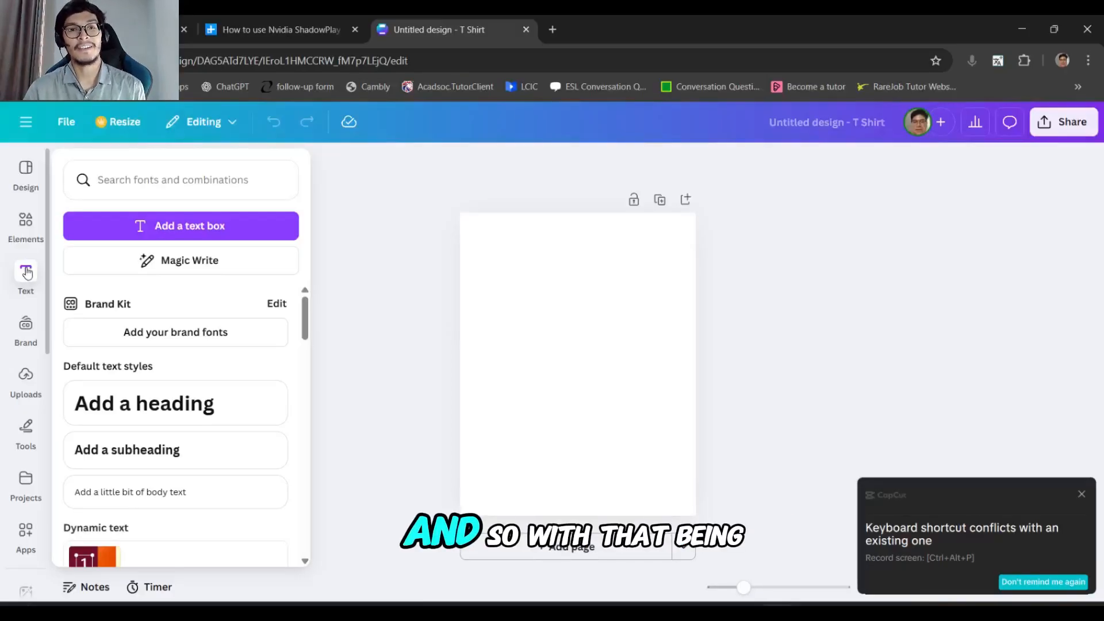
# Search the elements library for "santa claus" and show only the graphics results.
pyautogui.click(30, 224)
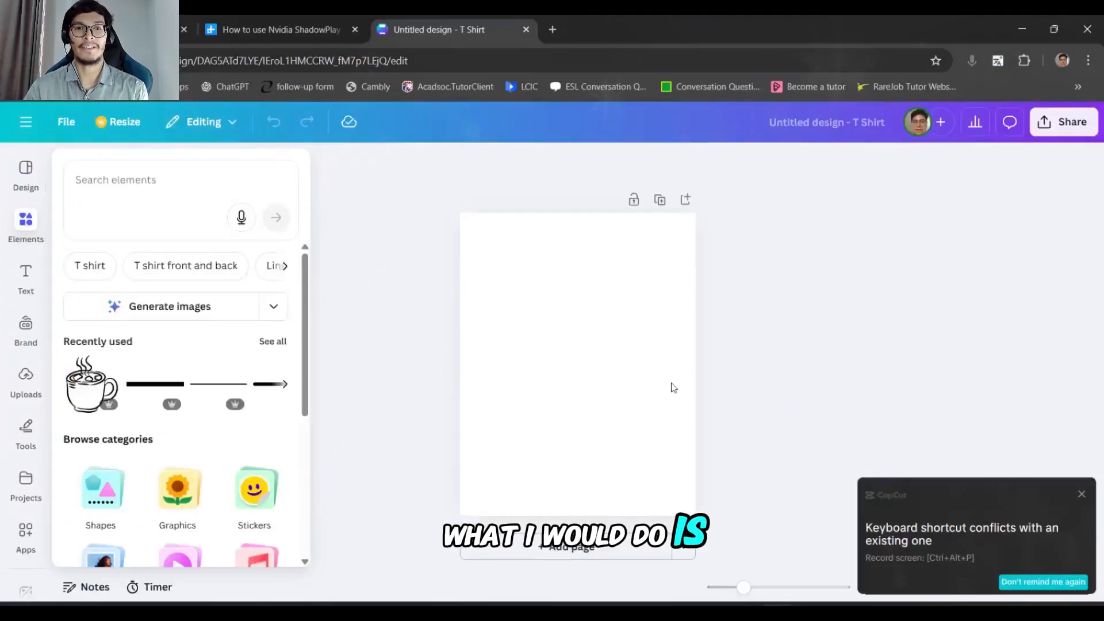
pyautogui.click(672, 382)
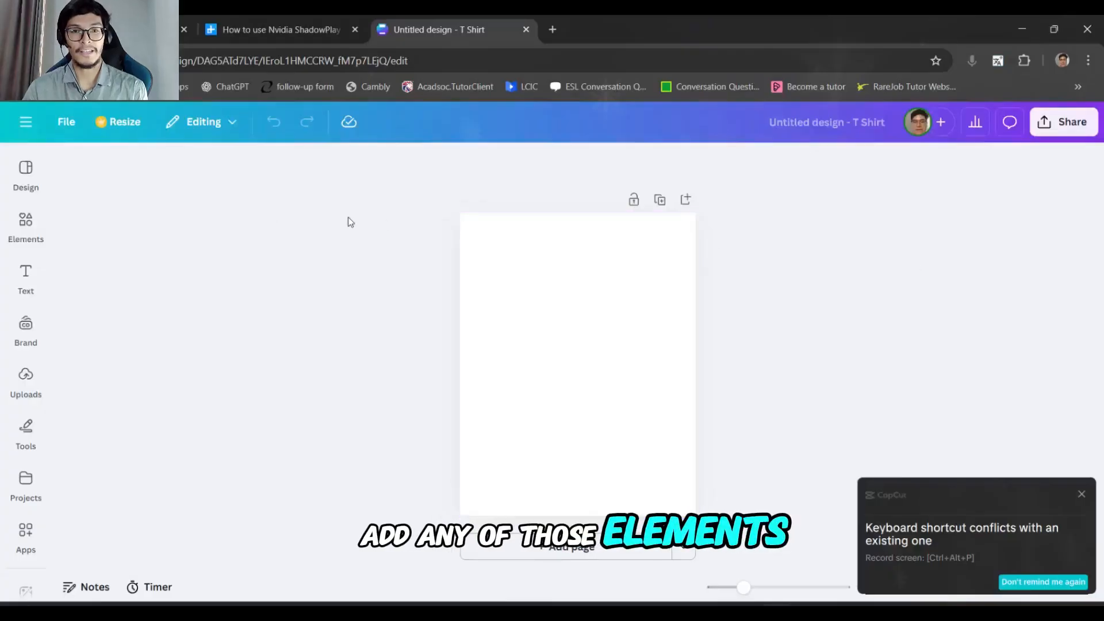
pyautogui.click(25, 223)
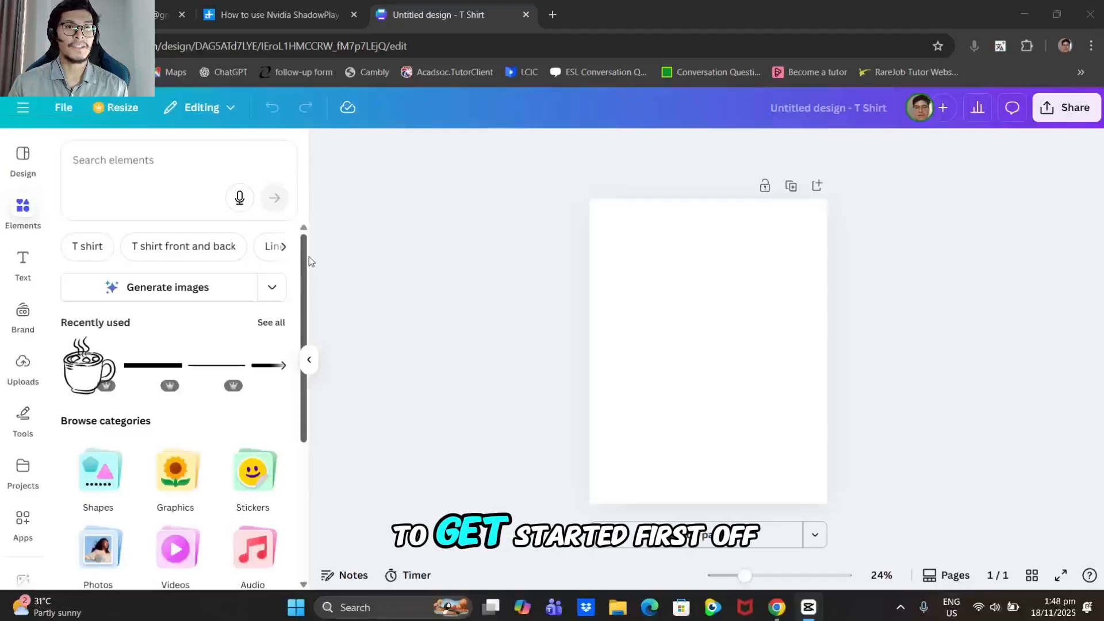
pyautogui.click(121, 175)
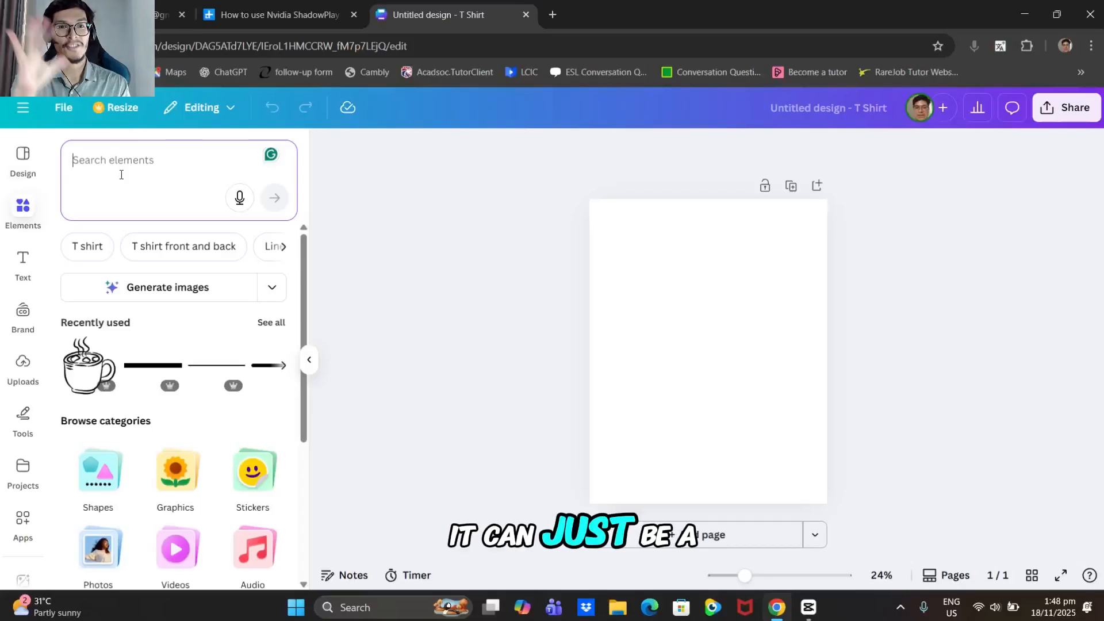
pyautogui.write('sant')
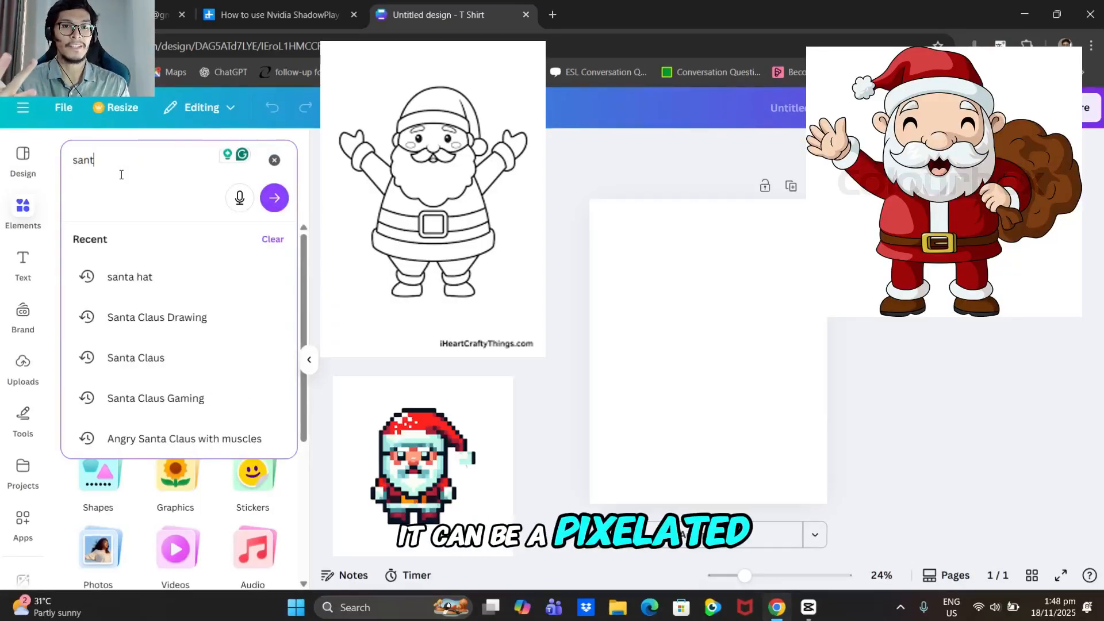
pyautogui.write('a cl')
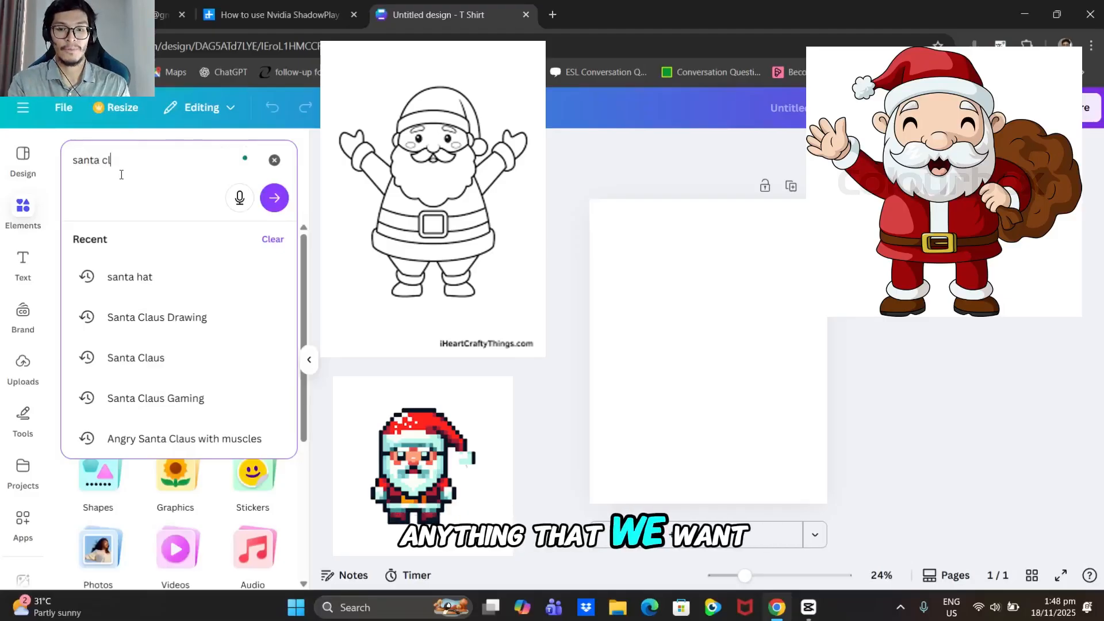
pyautogui.write('aus')
pyautogui.press('Return')
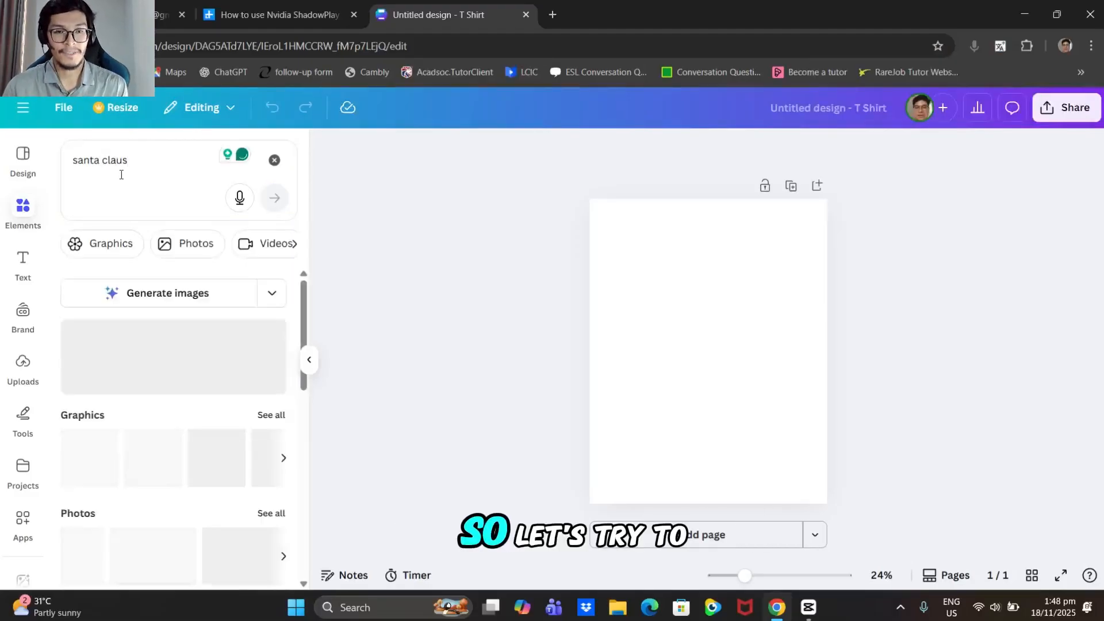
pyautogui.click(280, 420)
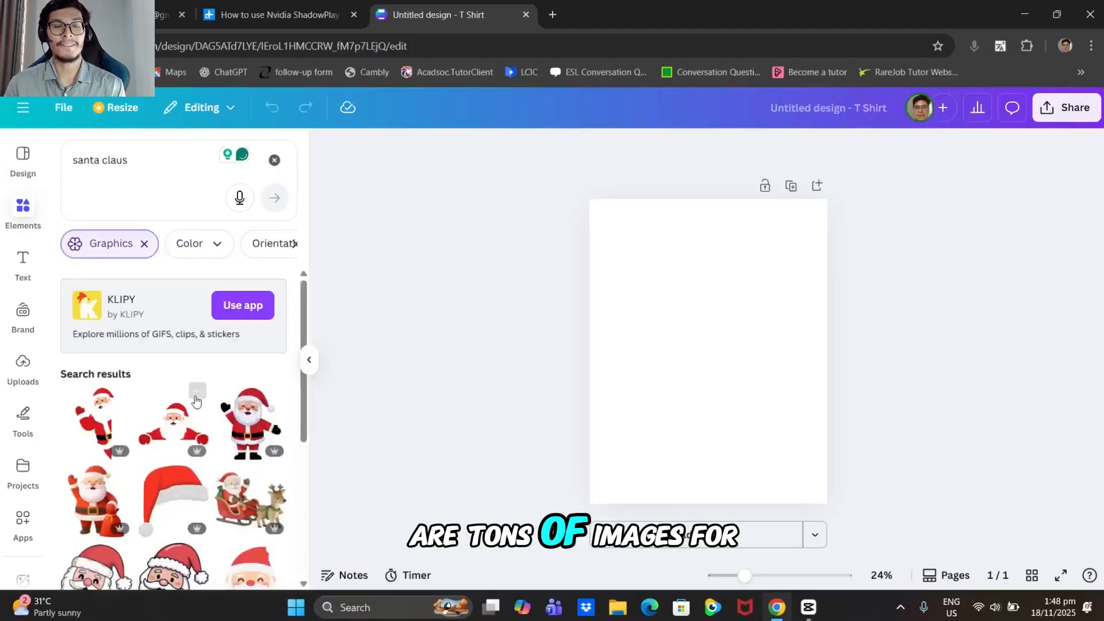
# Add the black outline drawing of Santa's bearded face and place it in the upper middle of the page.
pyautogui.scroll(-3, 196, 400)
pyautogui.scroll(-1, 172, 381)
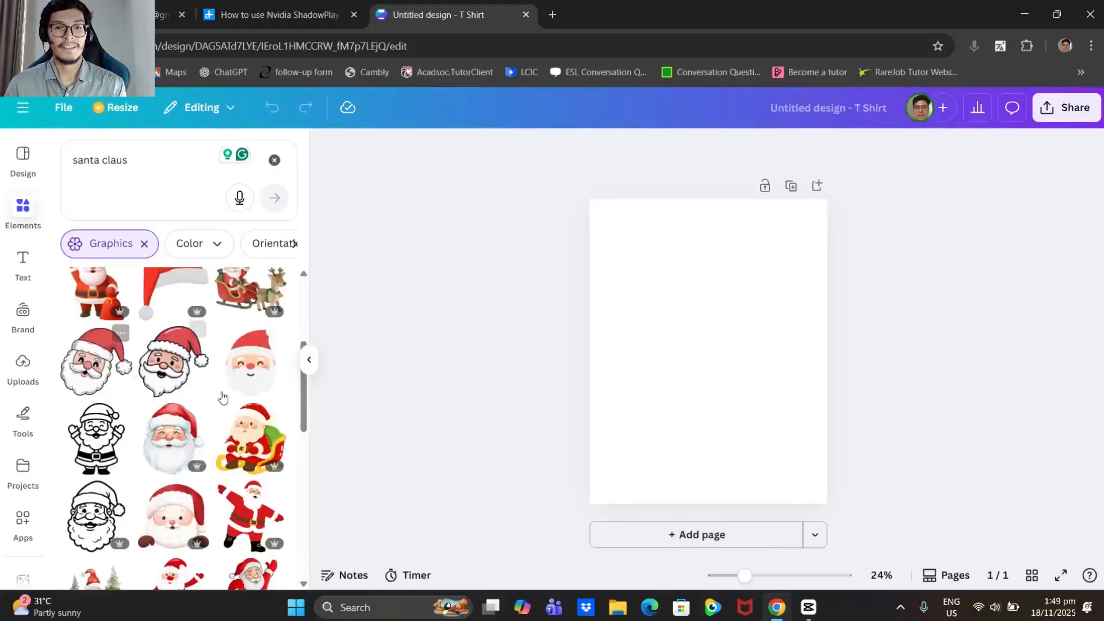
pyautogui.scroll(-2, 172, 385)
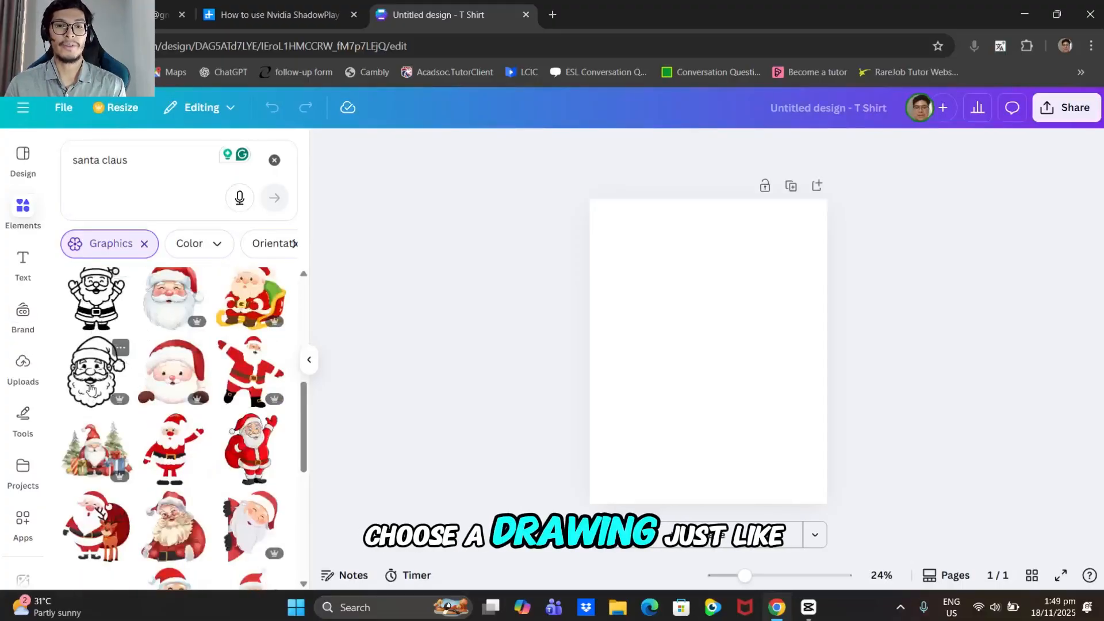
pyautogui.moveTo(704, 374)
pyautogui.mouseDown()
pyautogui.moveTo(704, 330)
pyautogui.moveTo(710, 354)
pyautogui.mouseUp()
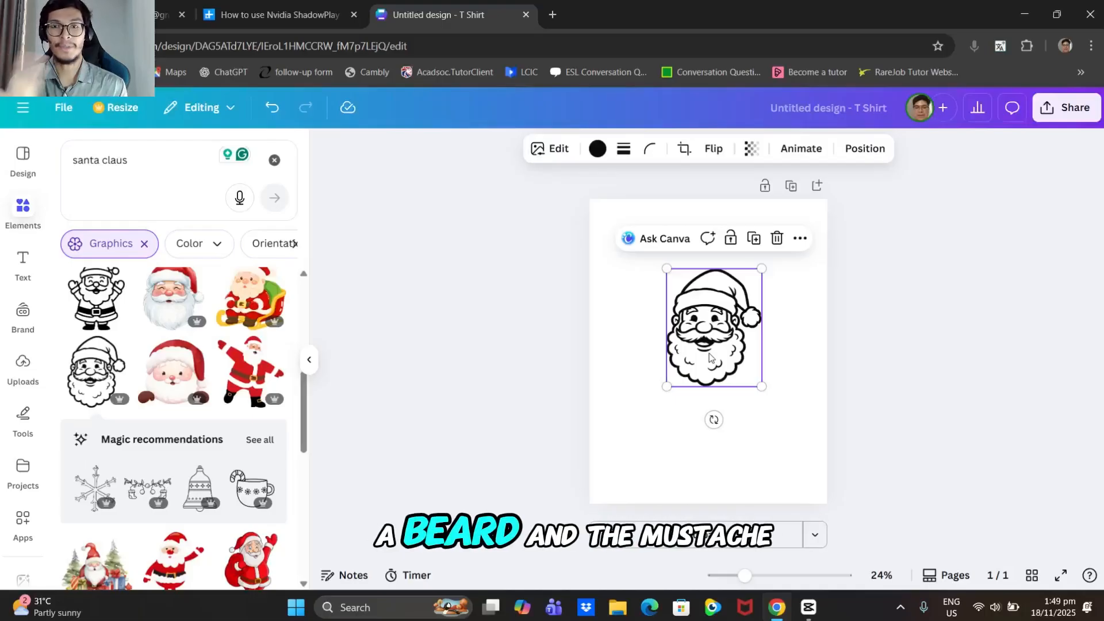
pyautogui.moveTo(716, 345)
pyautogui.mouseDown()
pyautogui.moveTo(695, 334)
pyautogui.moveTo(716, 347)
pyautogui.mouseUp()
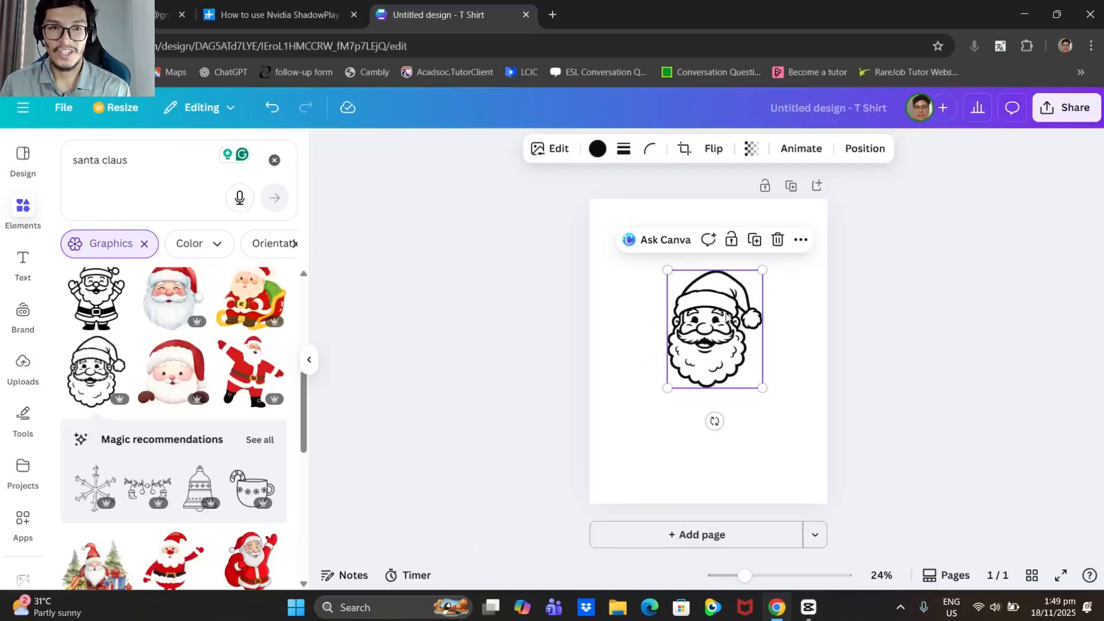
pyautogui.moveTo(735, 310); pyautogui.dragTo(710, 314)
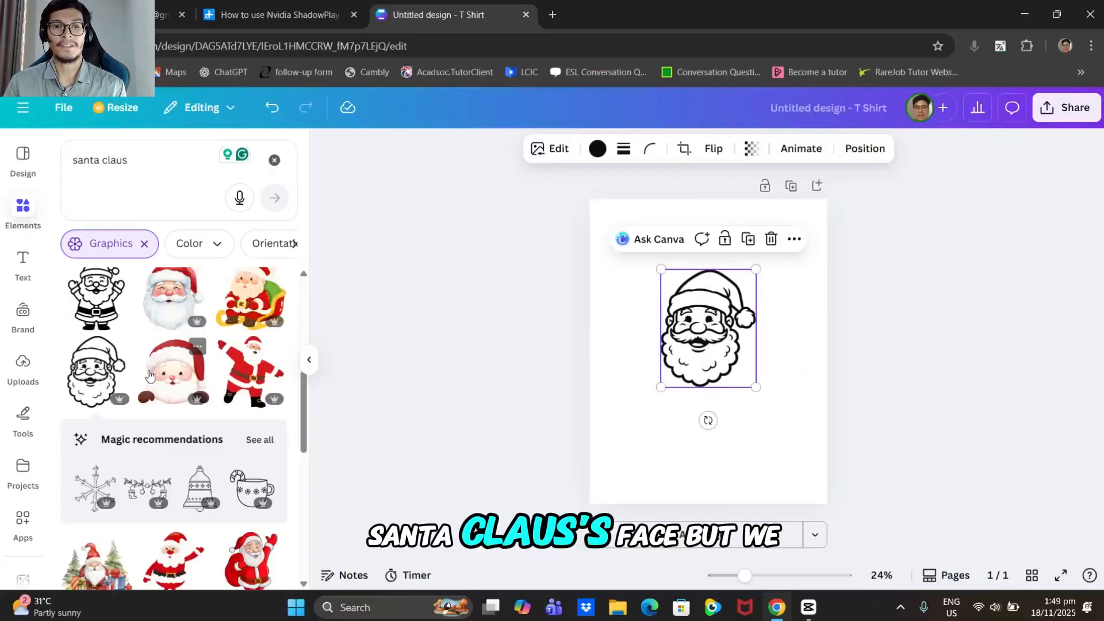
# Replace the outline Santa drawing with the colored cartoon Santa face with the red hat and red nose.
pyautogui.scroll(-5, 148, 376)
pyautogui.scroll(-6, 147, 377)
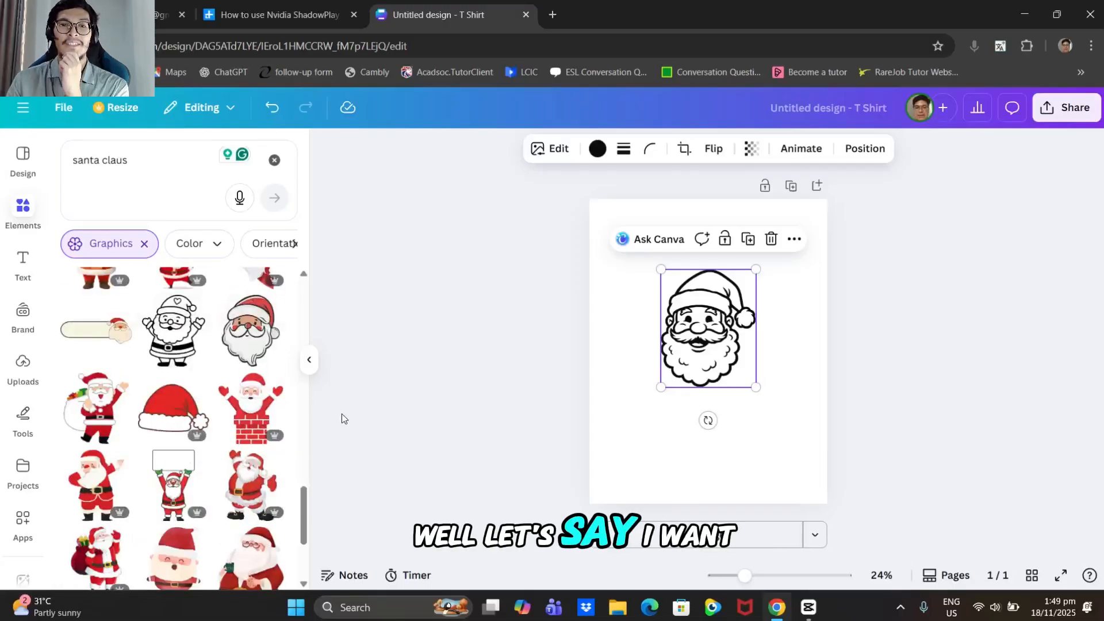
pyautogui.click(770, 238)
pyautogui.click(253, 336)
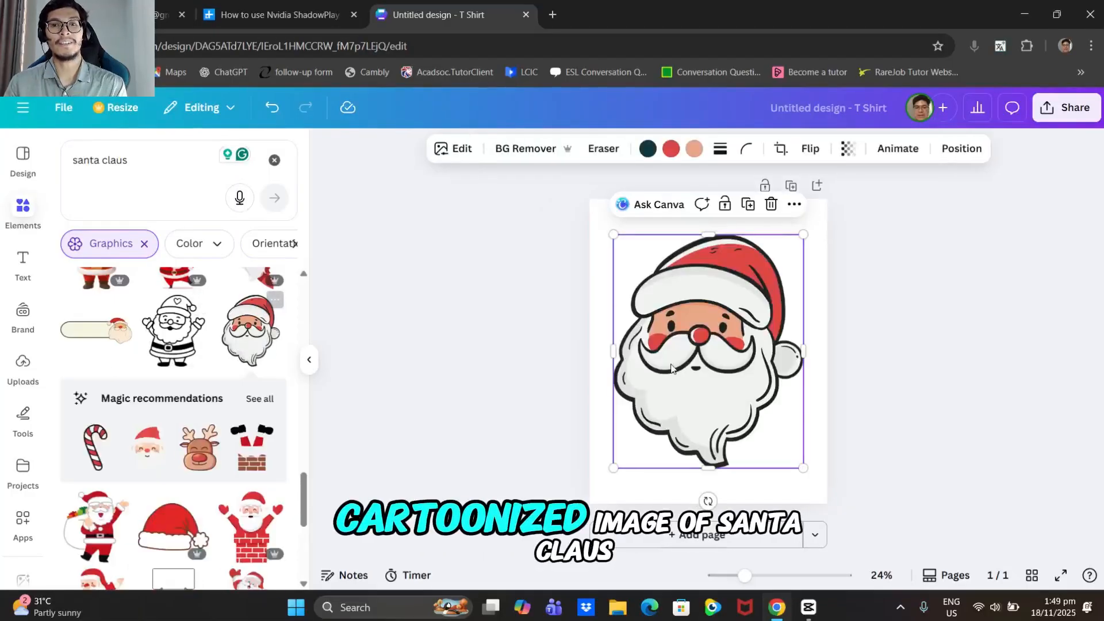
# Shrink the cartoon Santa face slightly and reposition it near the middle of the page.
pyautogui.moveTo(756, 377); pyautogui.dragTo(762, 378)
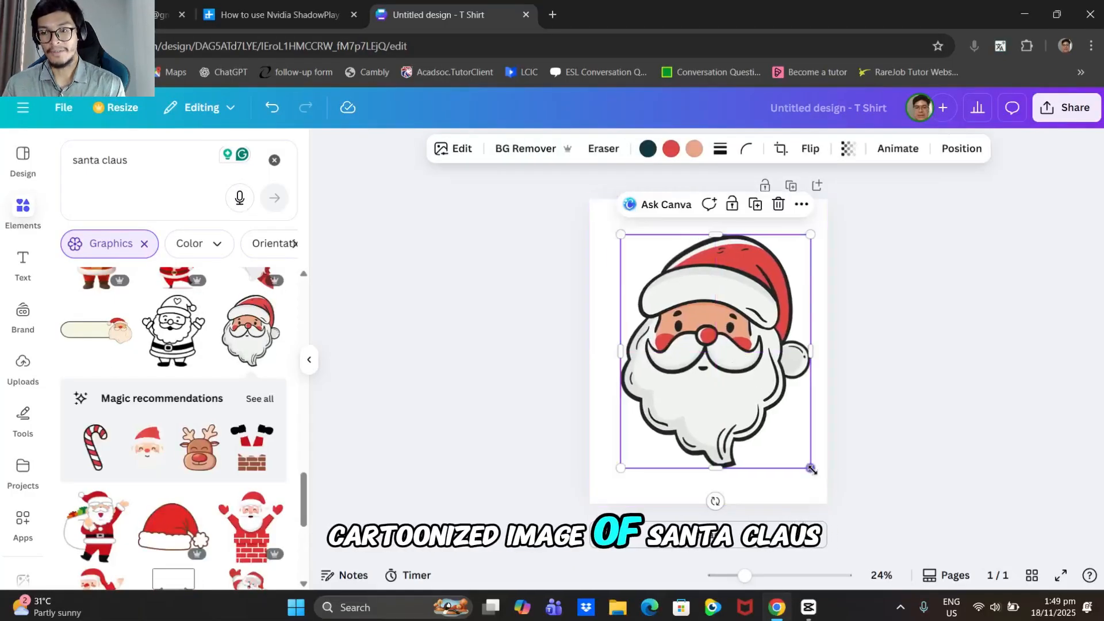
pyautogui.moveTo(803, 467); pyautogui.dragTo(777, 439)
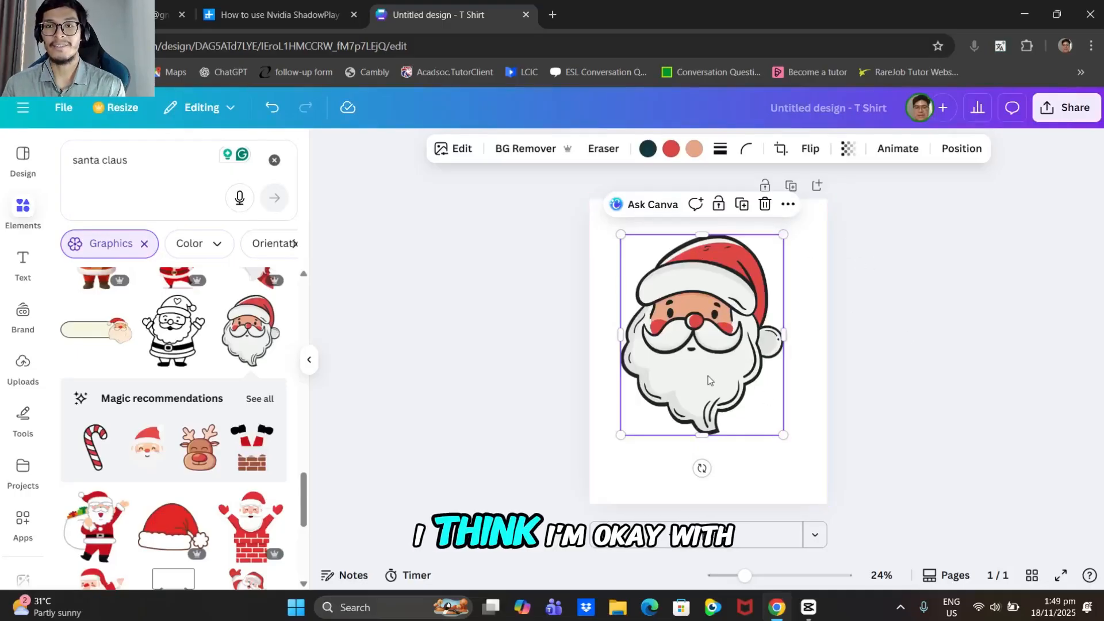
pyautogui.moveTo(620, 432)
pyautogui.mouseDown()
pyautogui.moveTo(641, 406)
pyautogui.moveTo(619, 434)
pyautogui.mouseUp()
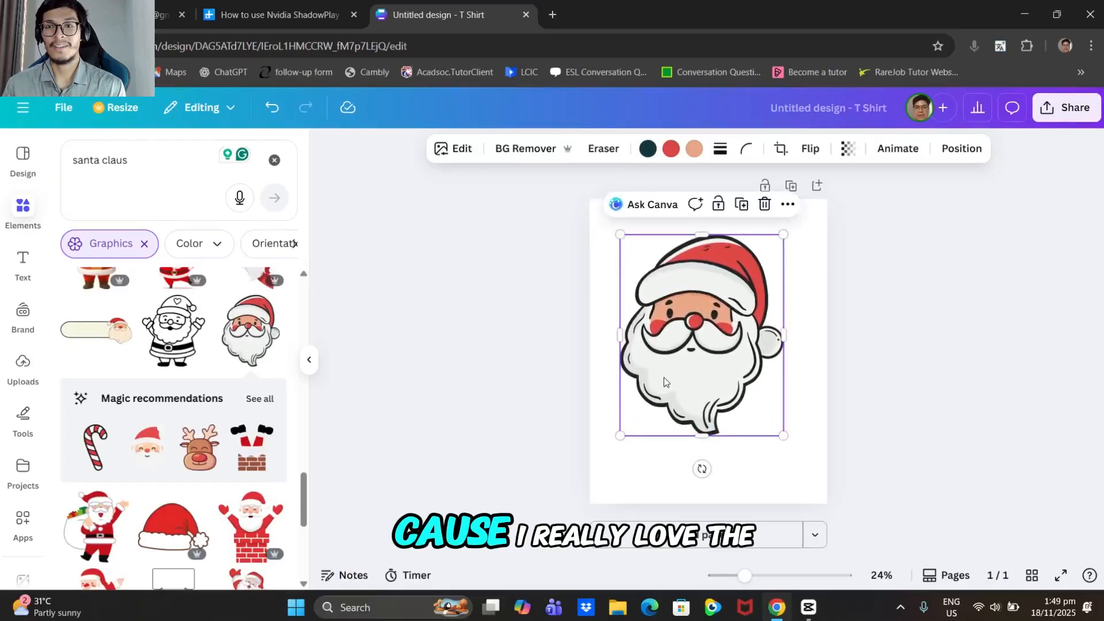
pyautogui.moveTo(669, 378); pyautogui.dragTo(665, 369)
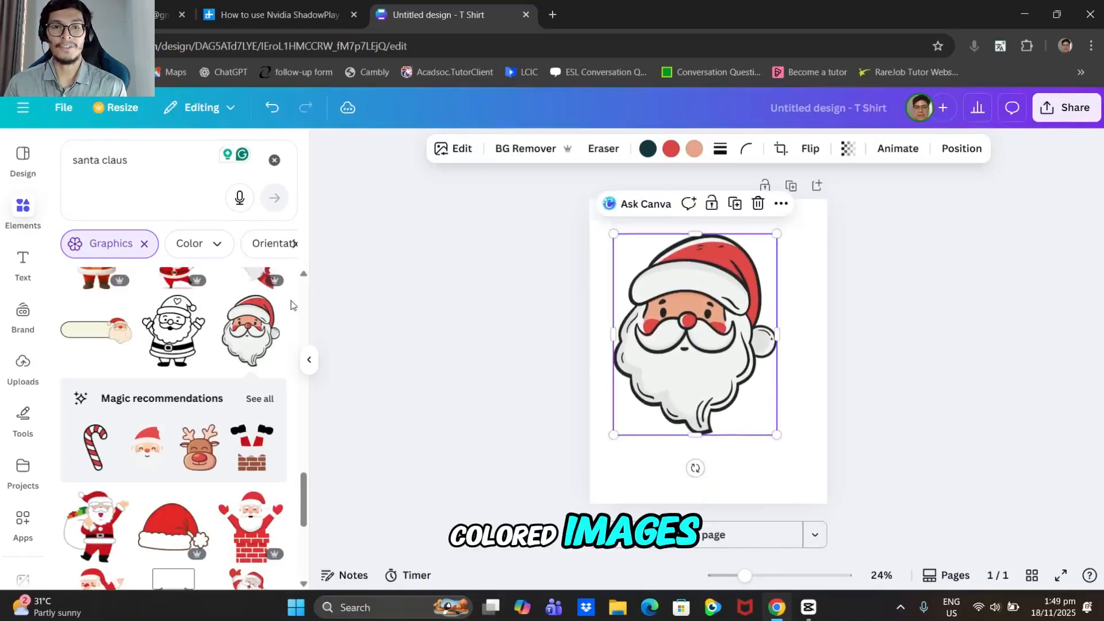
# Replace the elements search with "game controller" and show only the graphics results.
pyautogui.click(274, 160)
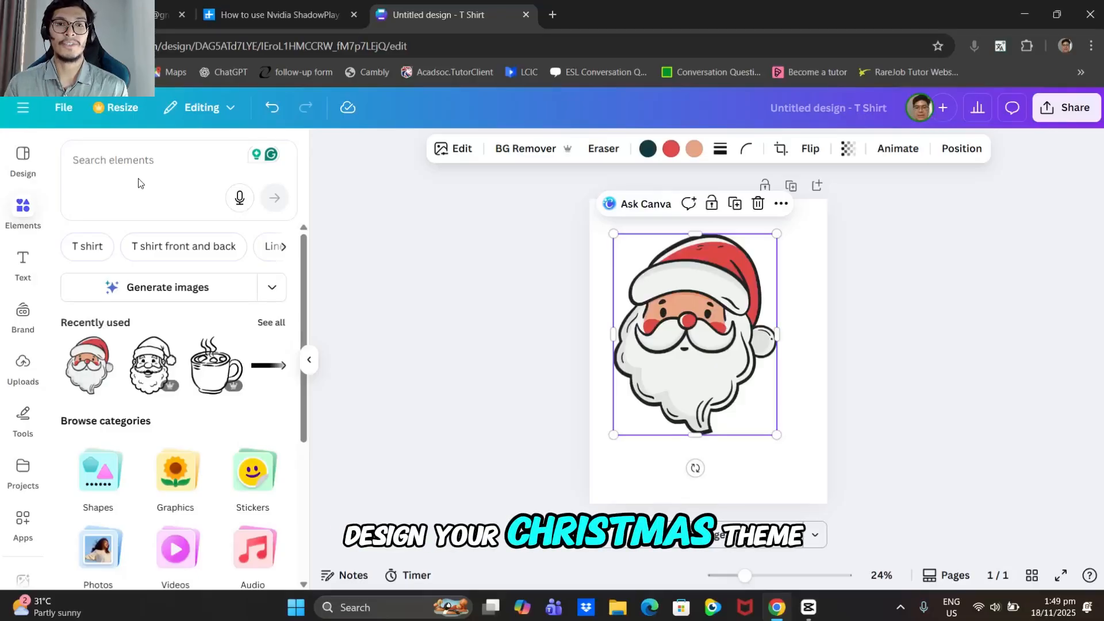
pyautogui.click(147, 161)
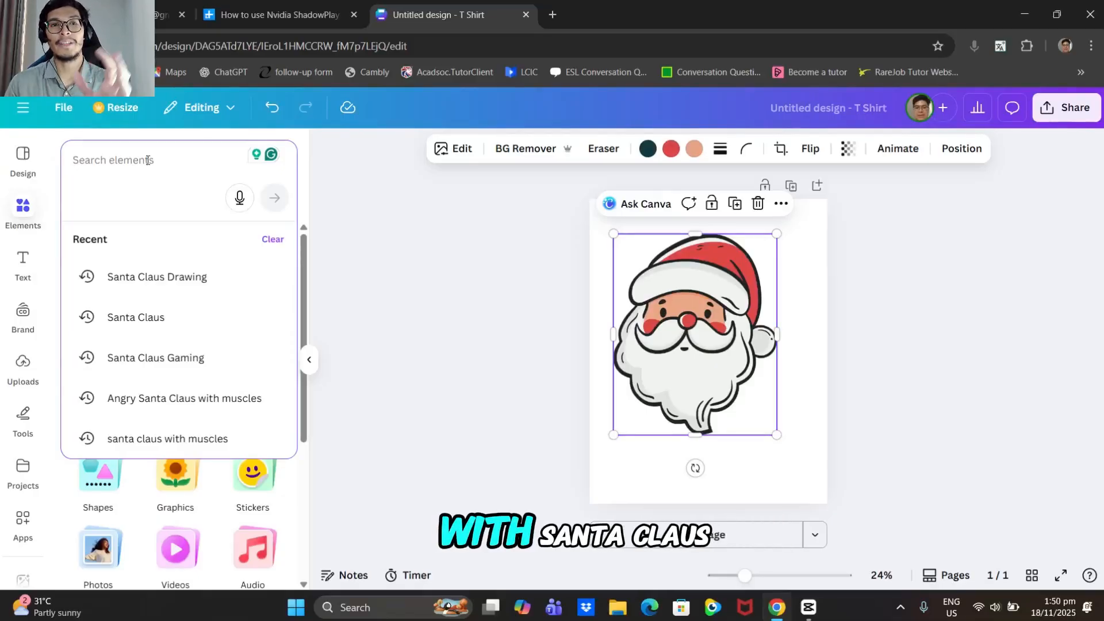
pyautogui.click(563, 319)
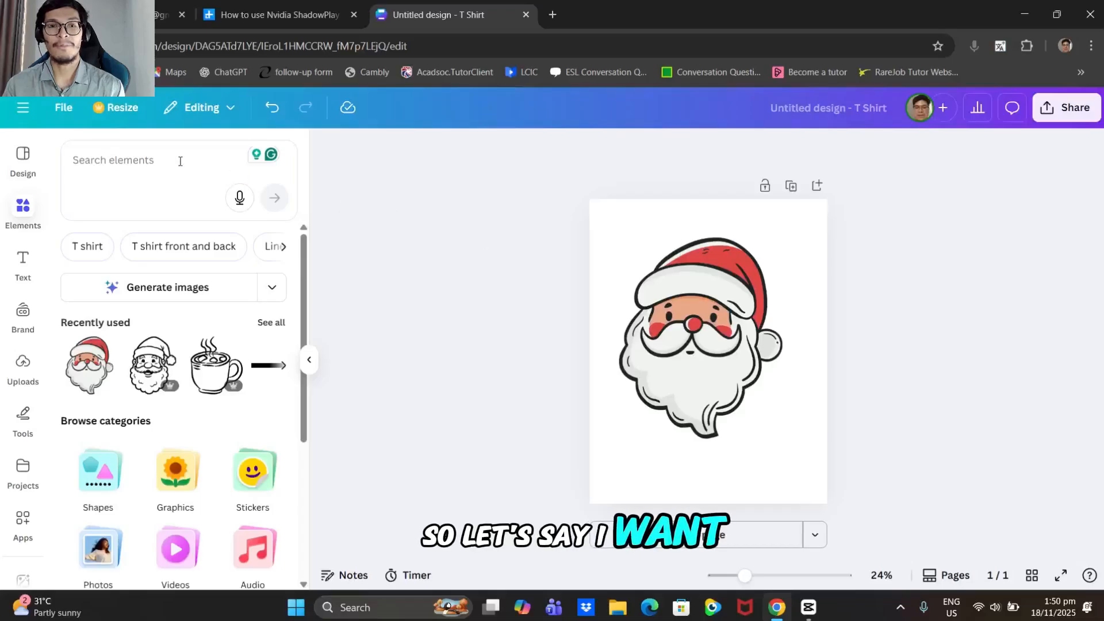
pyautogui.click(94, 161)
pyautogui.write('game controller')
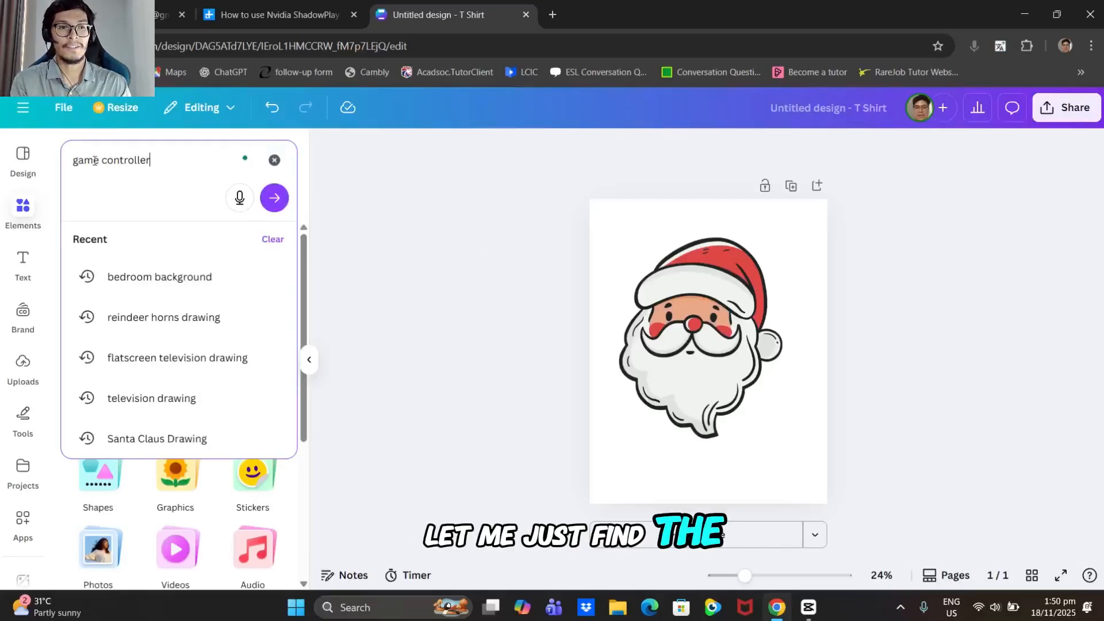
pyautogui.press('Return')
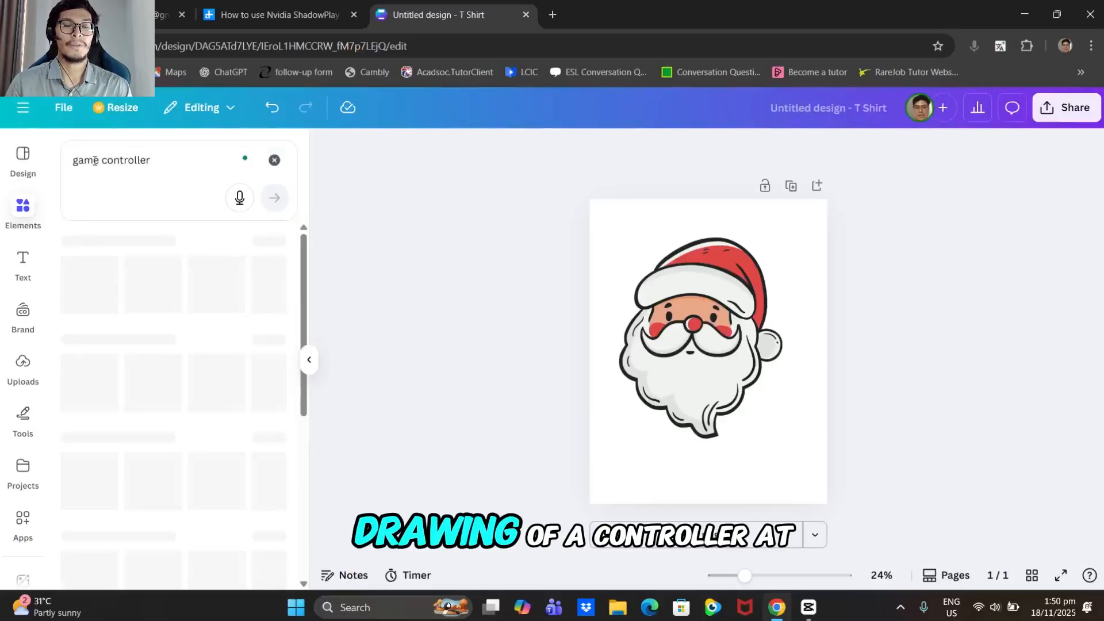
pyautogui.click(271, 328)
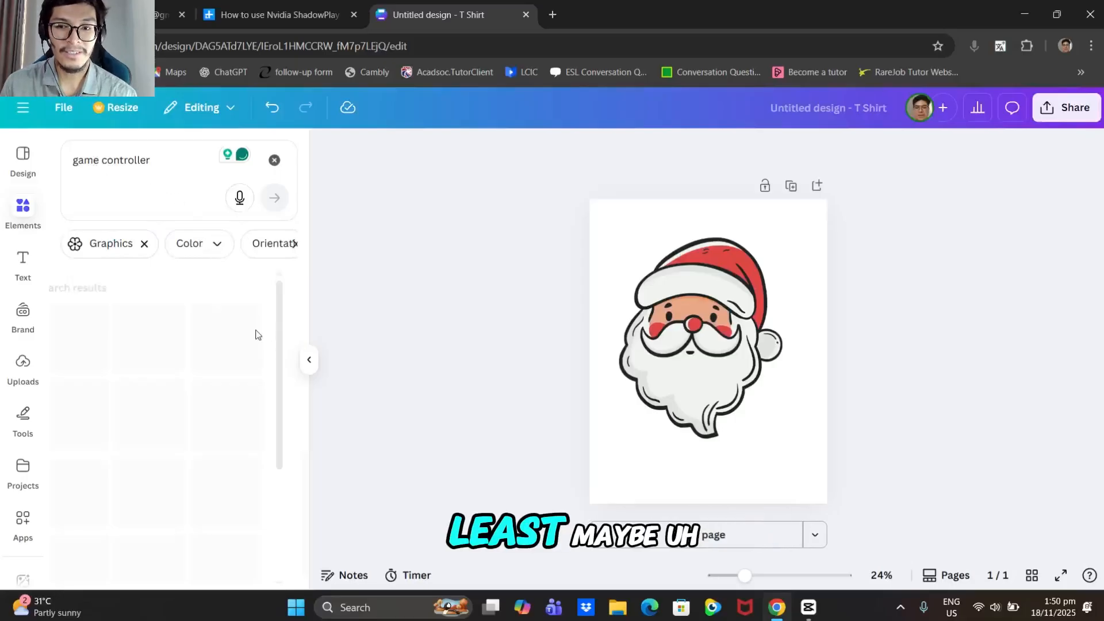
# Try the white Xbox-style controller graphic over the Santa face, then delete it.
pyautogui.scroll(-3, 175, 360)
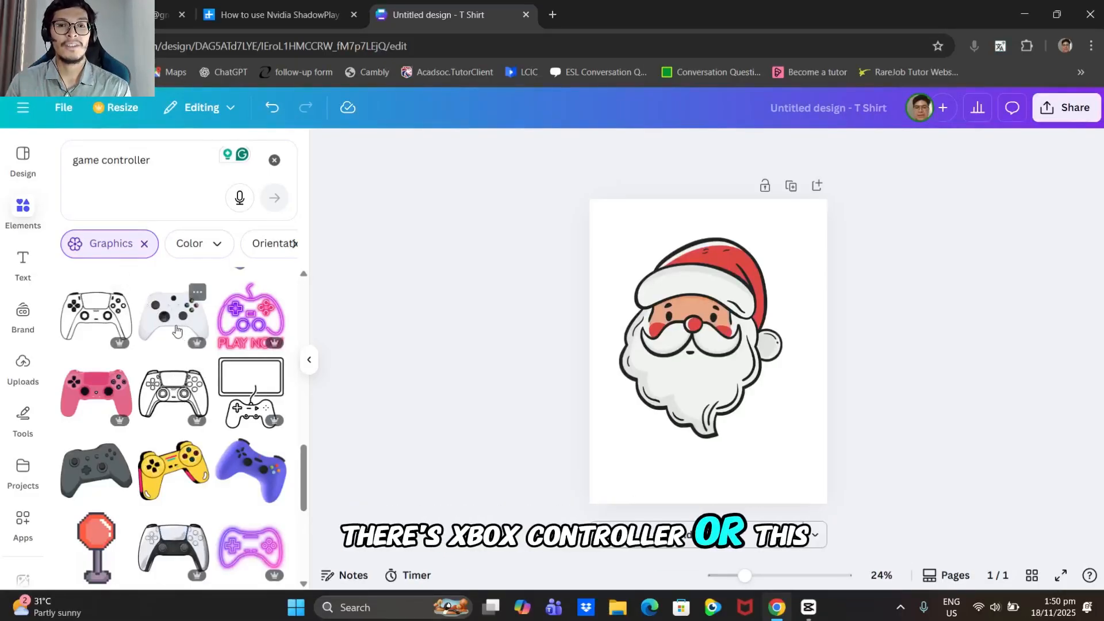
pyautogui.click(160, 315)
pyautogui.moveTo(698, 362); pyautogui.dragTo(683, 362)
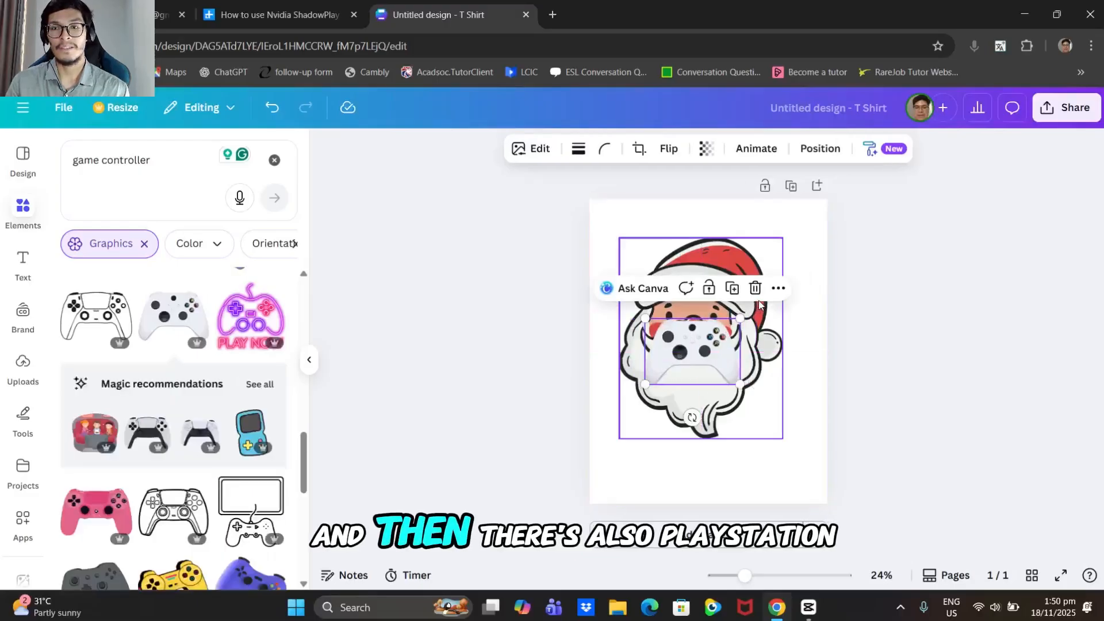
pyautogui.click(756, 288)
# Try the outlined PlayStation-style controller over Santa's beard, then delete it.
pyautogui.click(168, 503)
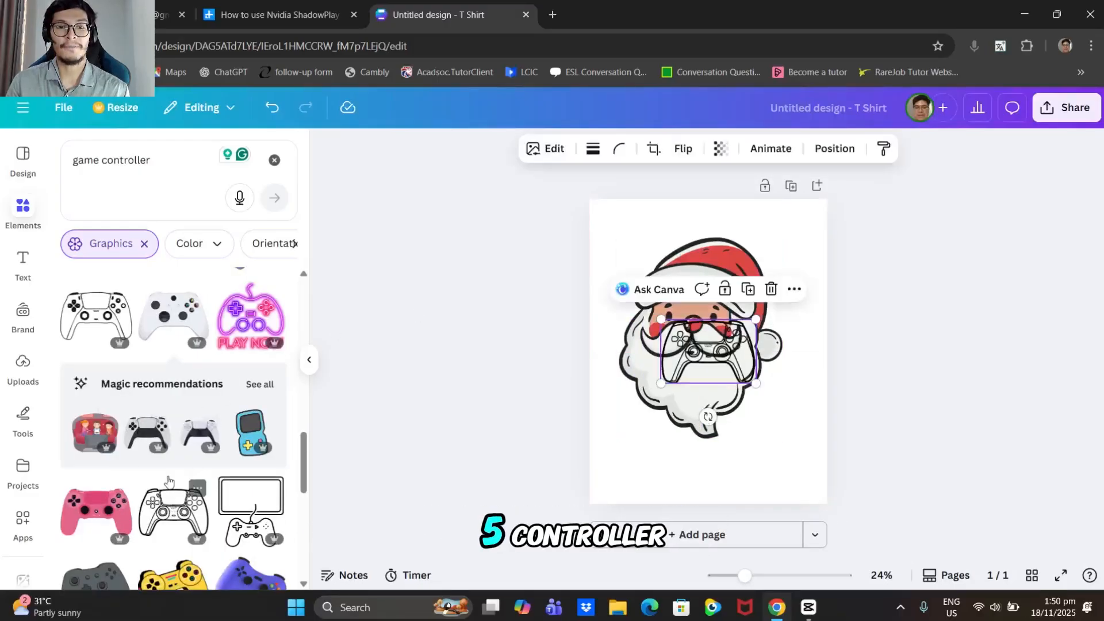
pyautogui.moveTo(729, 350); pyautogui.dragTo(719, 434)
pyautogui.click(736, 370)
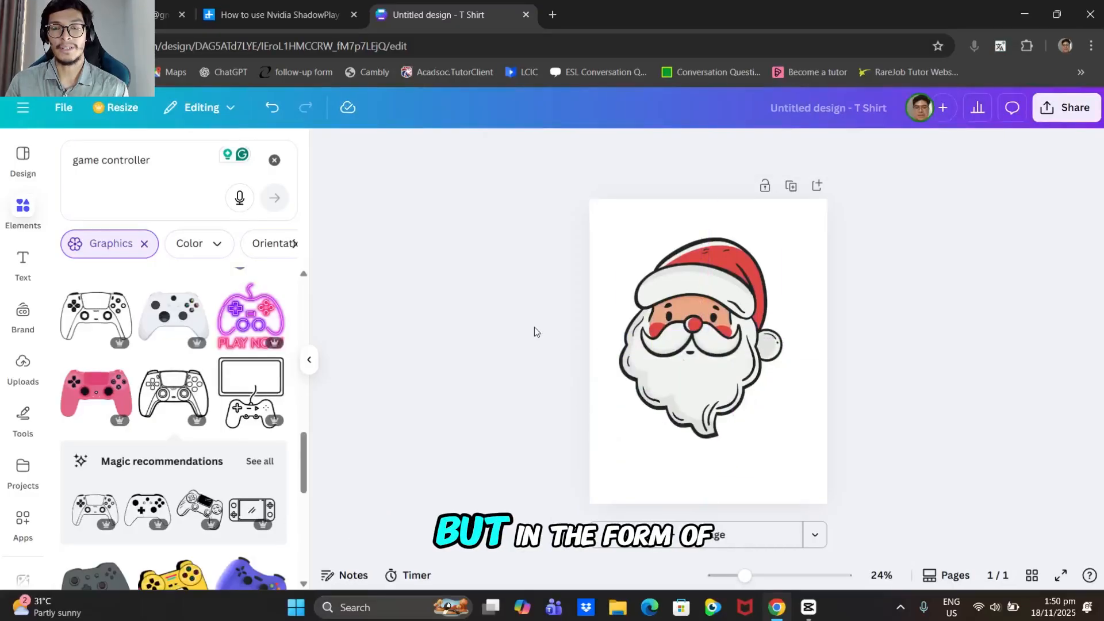
# Try the red and blue Nintendo Switch controllers graphic on the design, then delete it.
pyautogui.scroll(-7, 163, 368)
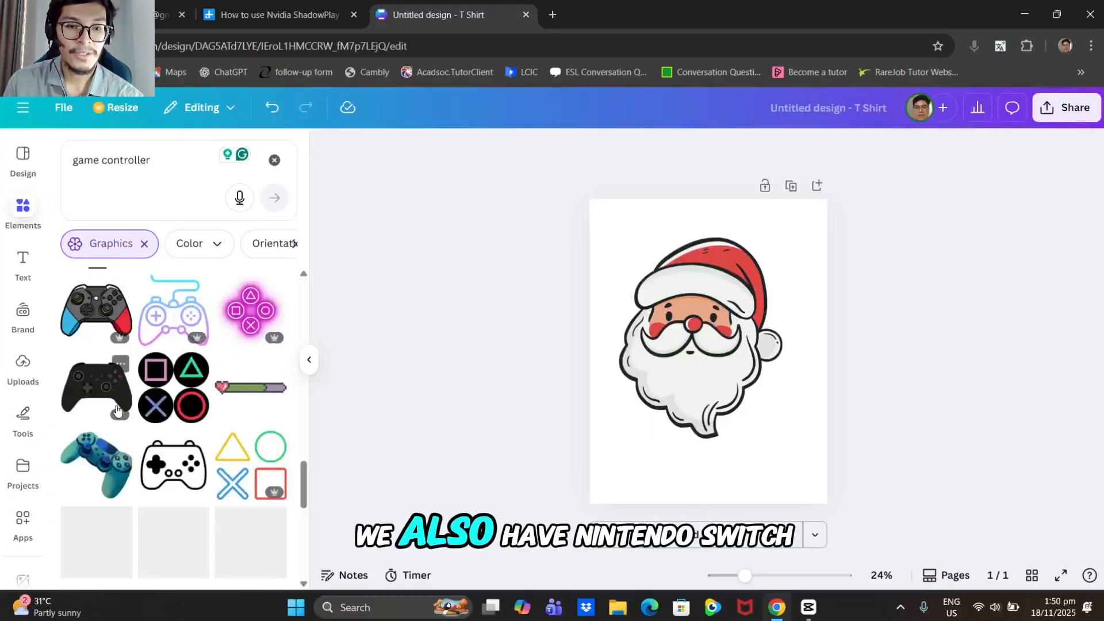
pyautogui.scroll(-1, 162, 454)
pyautogui.click(162, 454)
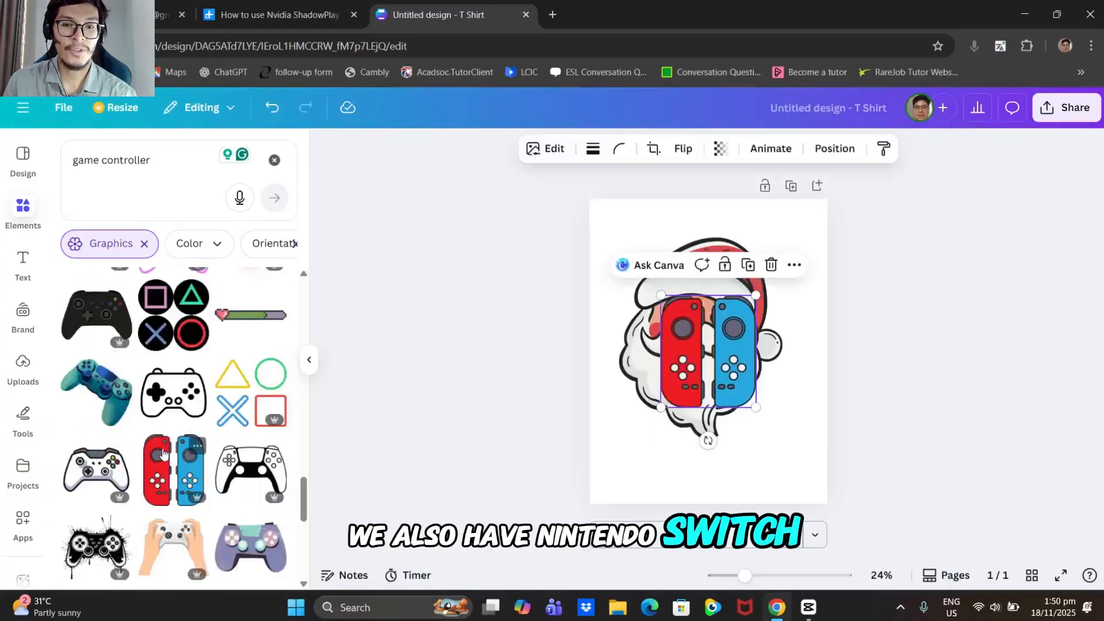
pyautogui.click(771, 264)
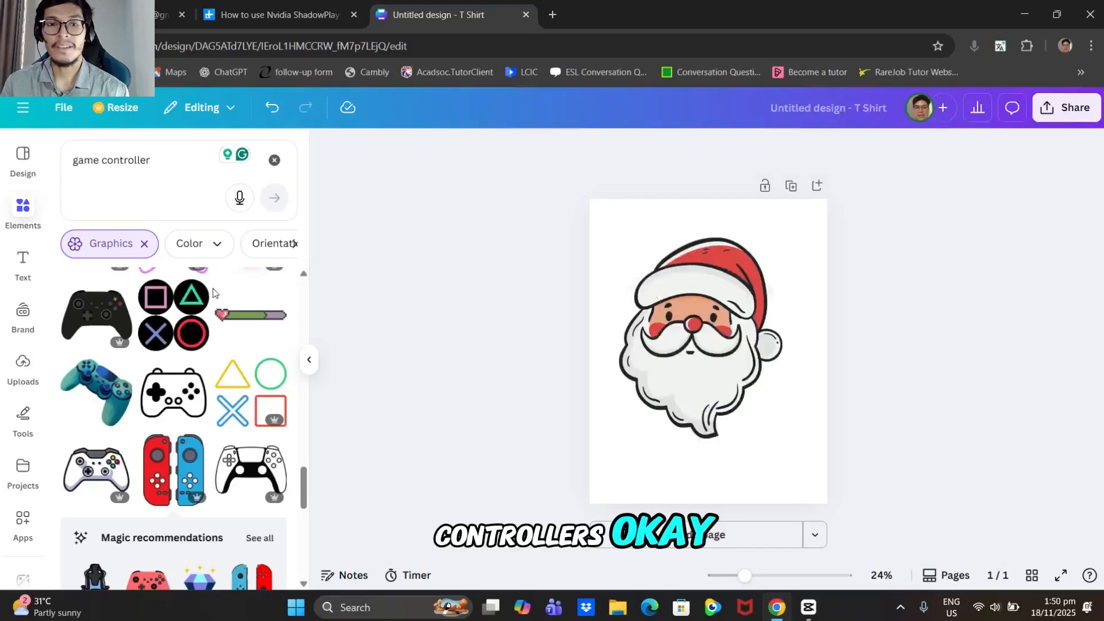
# Add the dark gray controller graphic with colored buttons and place it at the bottom of the page over Santa's beard.
pyautogui.scroll(-8, 164, 431)
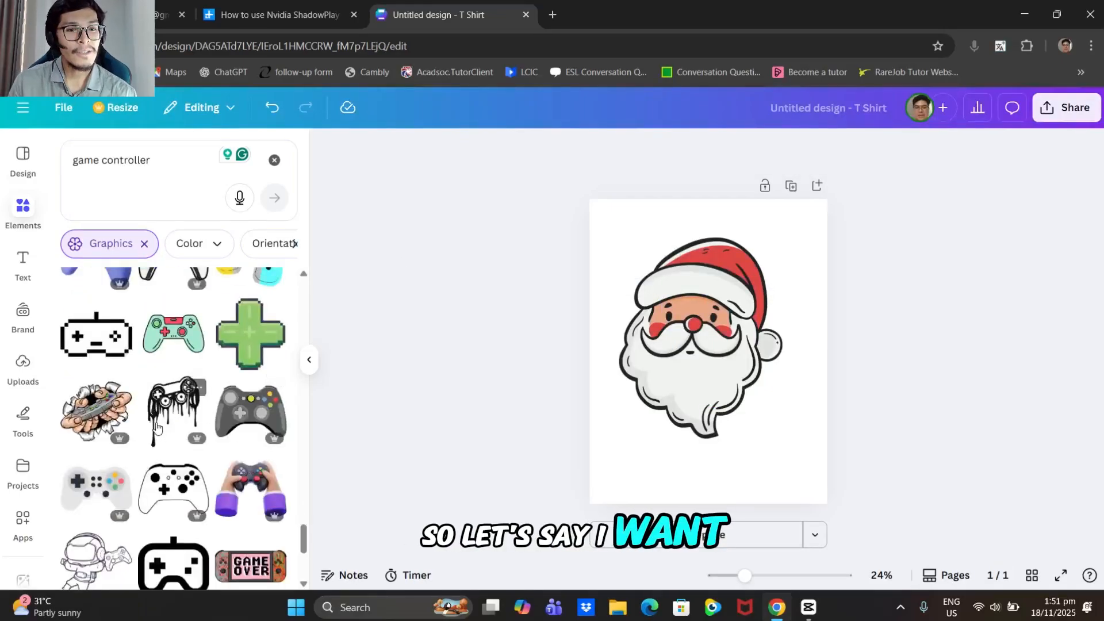
pyautogui.scroll(-1, 158, 431)
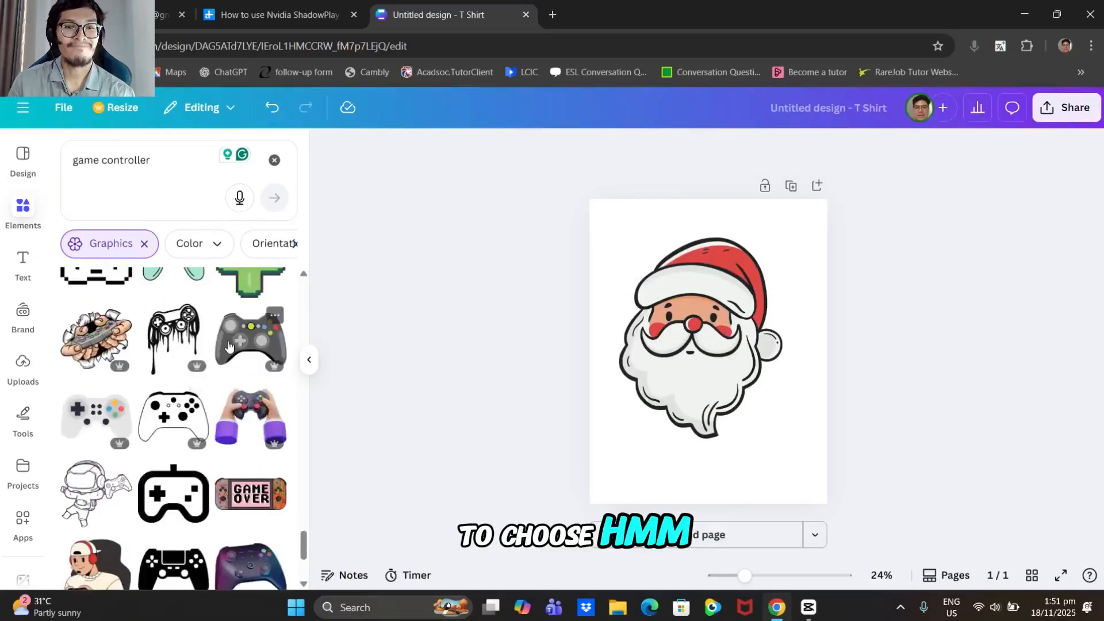
pyautogui.click(250, 339)
pyautogui.moveTo(721, 345); pyautogui.dragTo(716, 429)
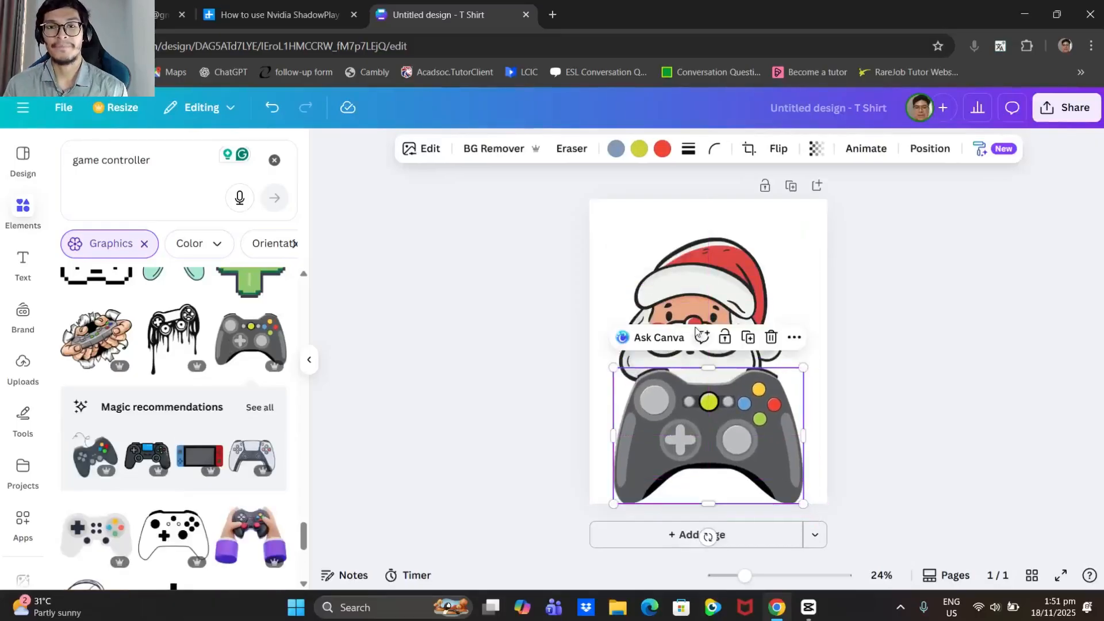
# Shrink the Santa face graphic and reposition it in the upper middle of the page.
pyautogui.moveTo(698, 282); pyautogui.dragTo(704, 273)
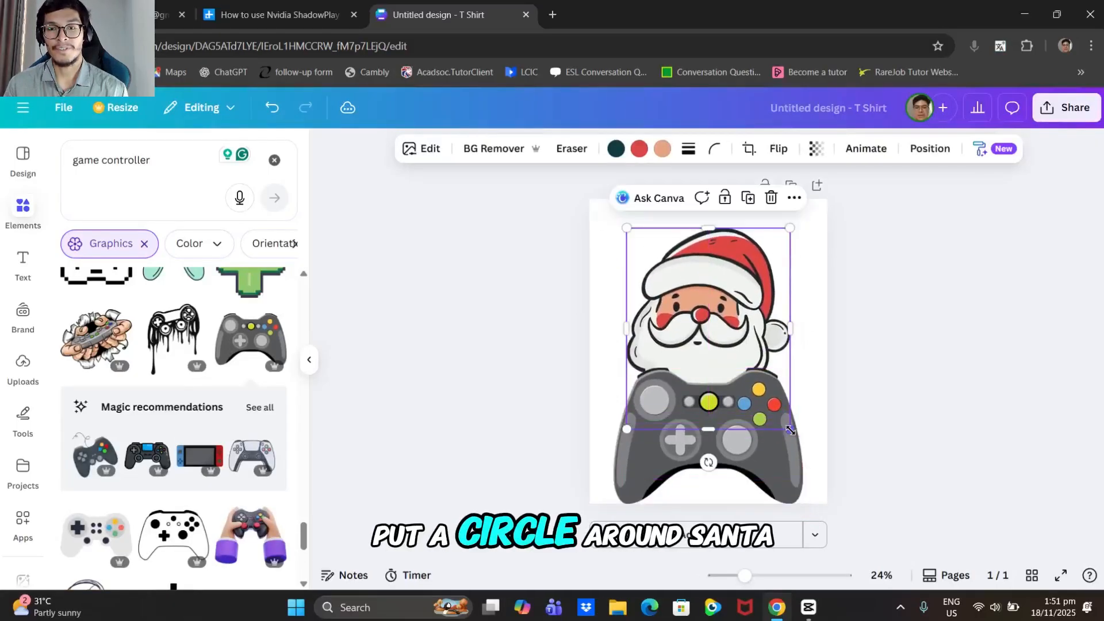
pyautogui.moveTo(790, 430); pyautogui.dragTo(763, 377)
pyautogui.moveTo(695, 316); pyautogui.dragTo(707, 323)
# Shrink the dark gray controller to about Santa's face width and place it just below his mustache, covering the lower beard.
pyautogui.moveTo(707, 415); pyautogui.dragTo(707, 376)
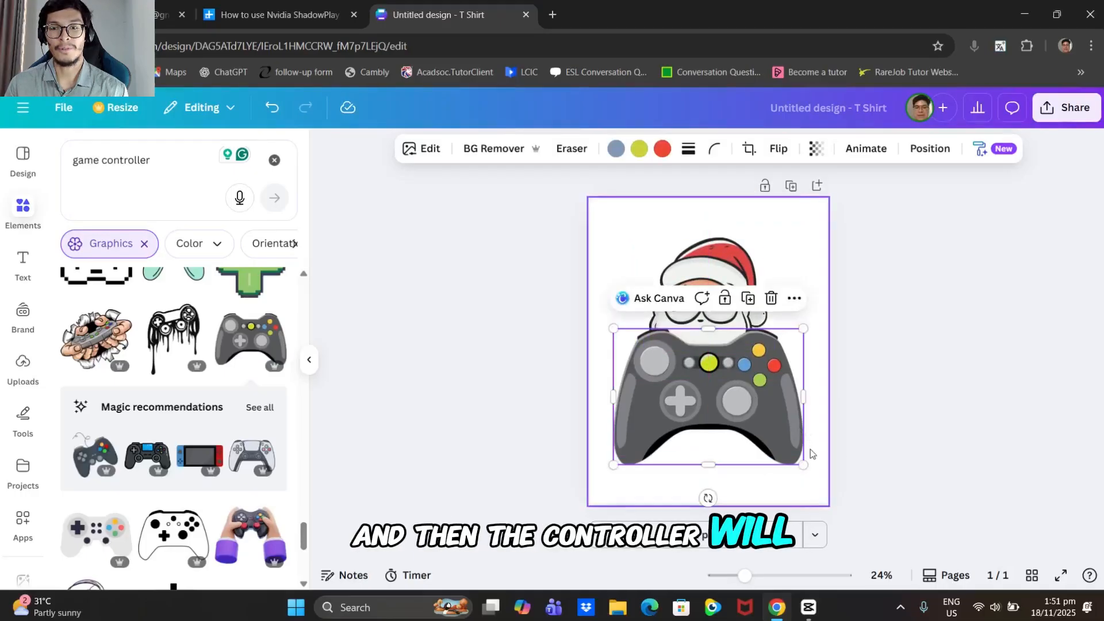
pyautogui.moveTo(803, 465); pyautogui.dragTo(727, 411)
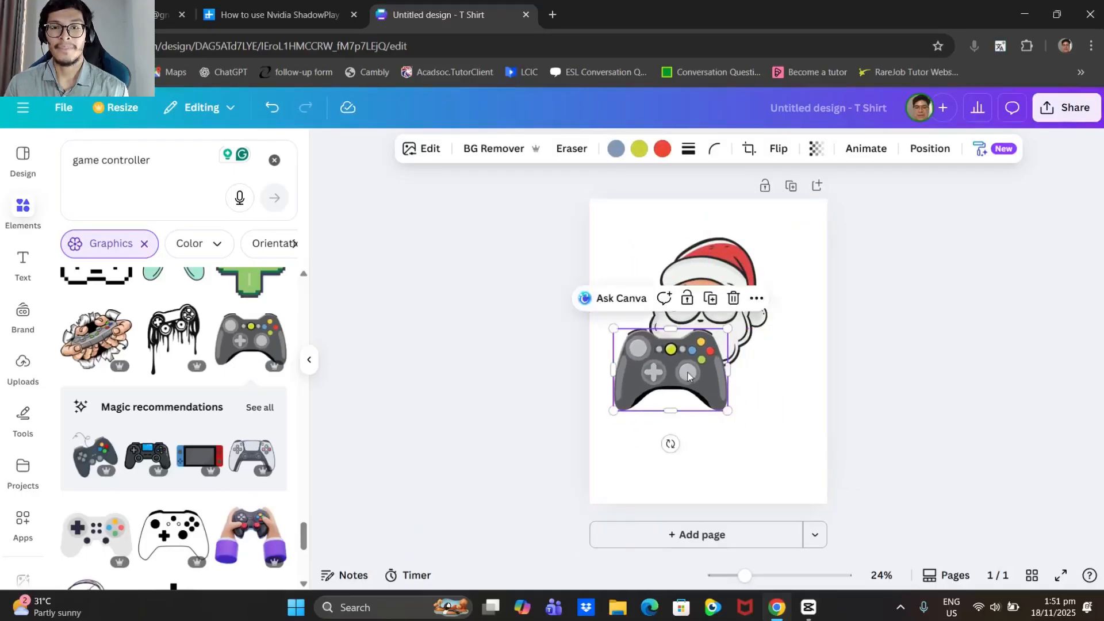
pyautogui.moveTo(687, 374); pyautogui.dragTo(722, 382)
pyautogui.click(921, 323)
pyautogui.click(733, 374)
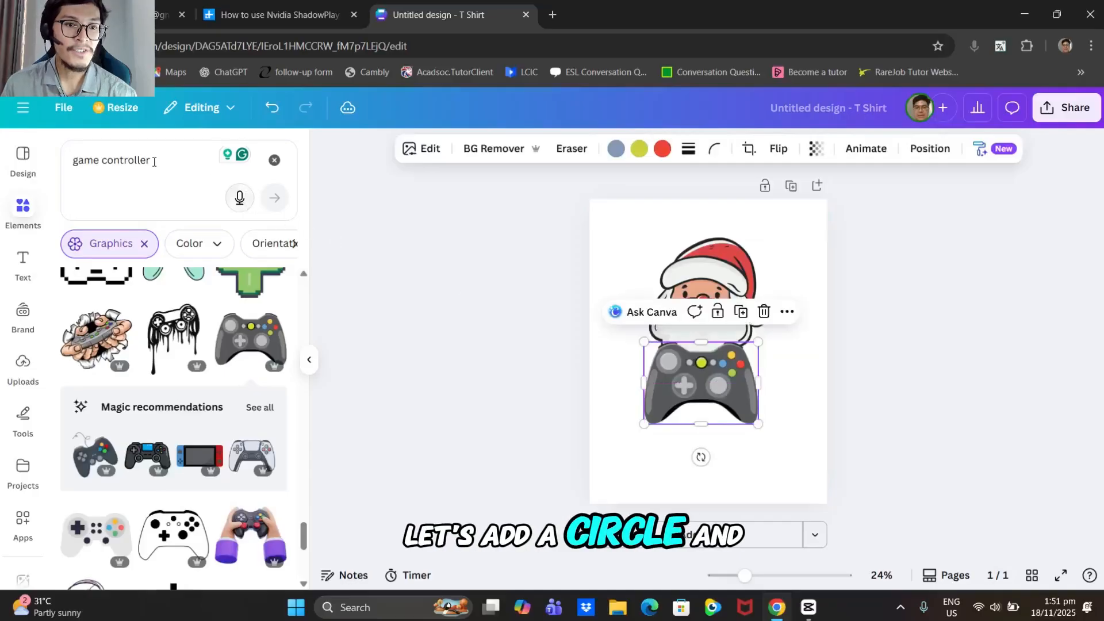
# Search the elements library for "circle" and remove the Graphics filter so that other element types are included.
pyautogui.click(109, 160)
pyautogui.hotkey('ctrl', 'a')
pyautogui.write('circle')
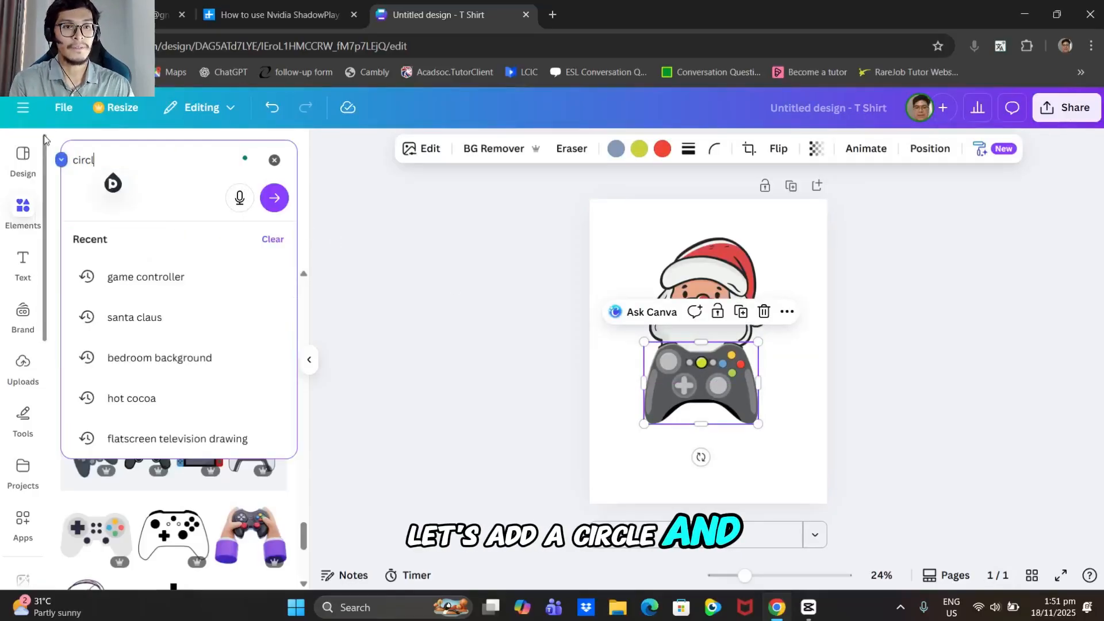
pyautogui.press('Return')
pyautogui.scroll(-8, 221, 401)
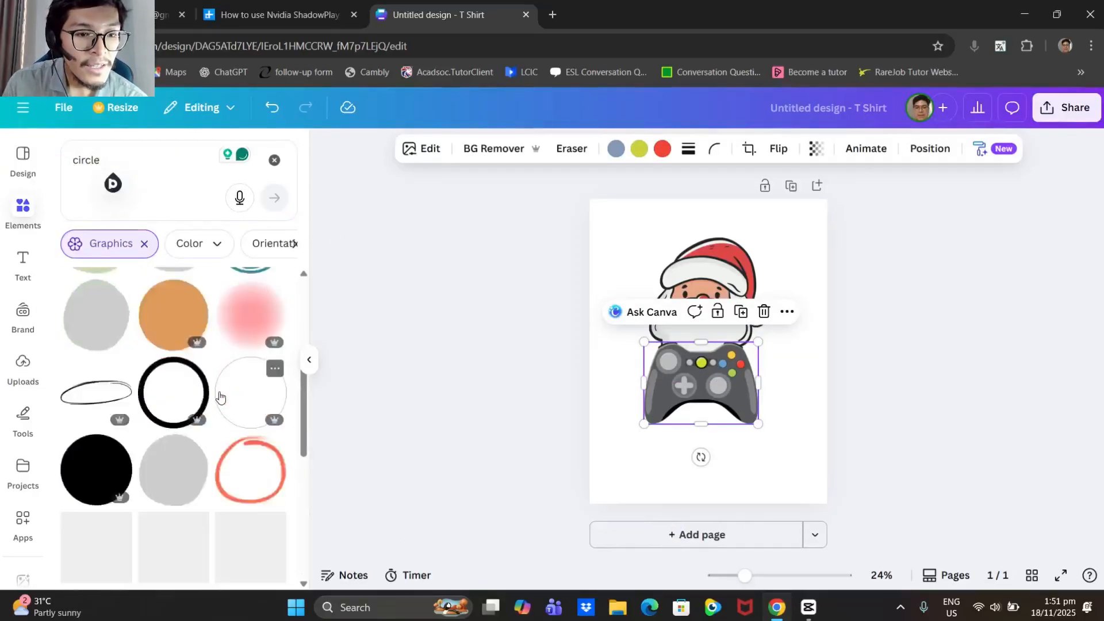
pyautogui.scroll(8, 155, 311)
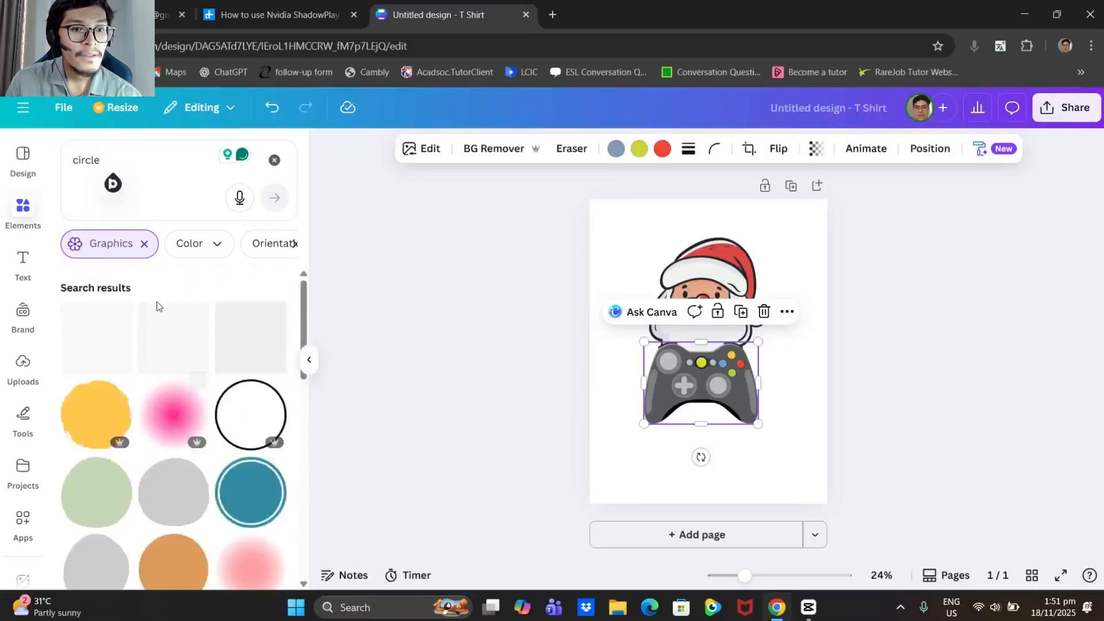
pyautogui.click(144, 244)
pyautogui.scroll(-3, 80, 413)
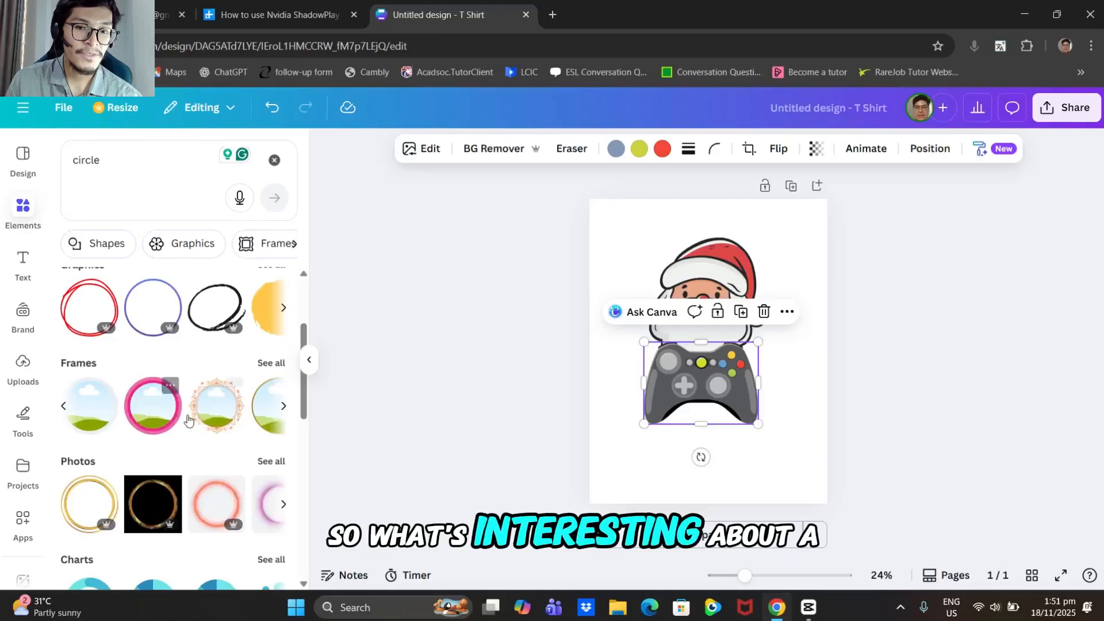
# Try the circular frame with a thick dark border over Santa's face, then delete it.
pyautogui.click(84, 414)
pyautogui.moveTo(706, 361); pyautogui.dragTo(690, 335)
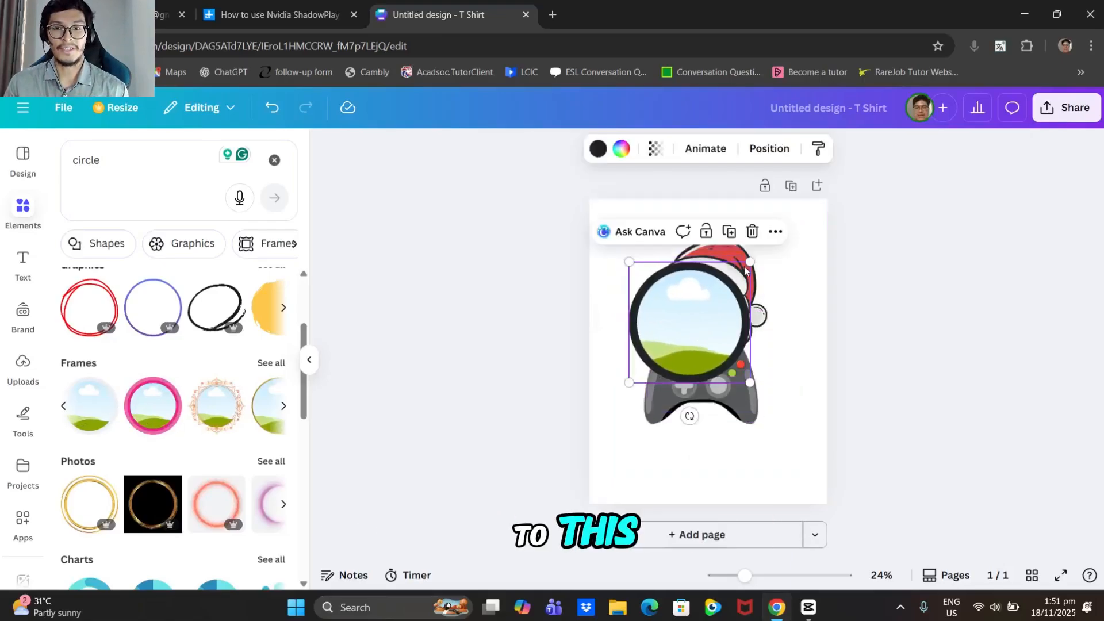
pyautogui.click(750, 231)
# List all circle frames, add the round frame with a leafy wreath border, and enlarge it to nearly the page width.
pyautogui.click(271, 362)
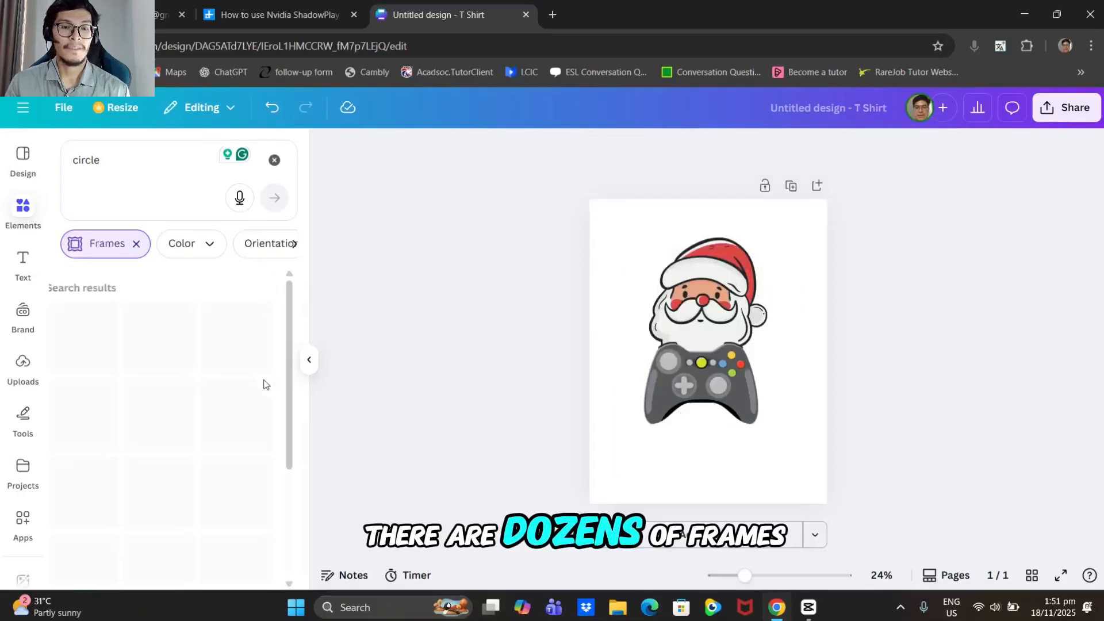
pyautogui.scroll(-5, 189, 391)
pyautogui.scroll(-3, 172, 405)
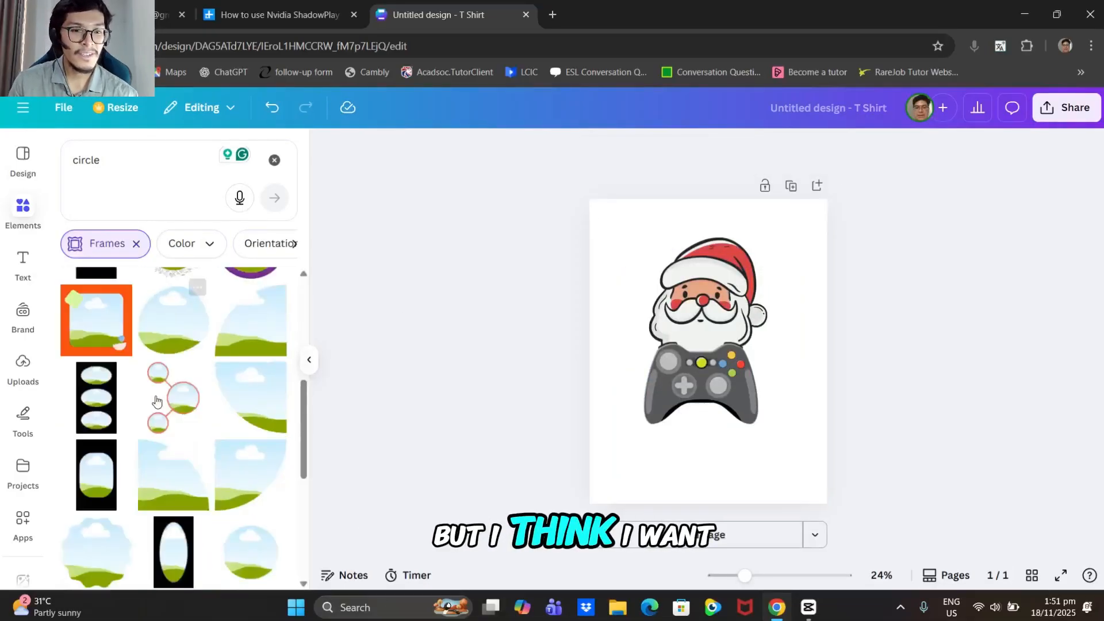
pyautogui.scroll(6, 197, 460)
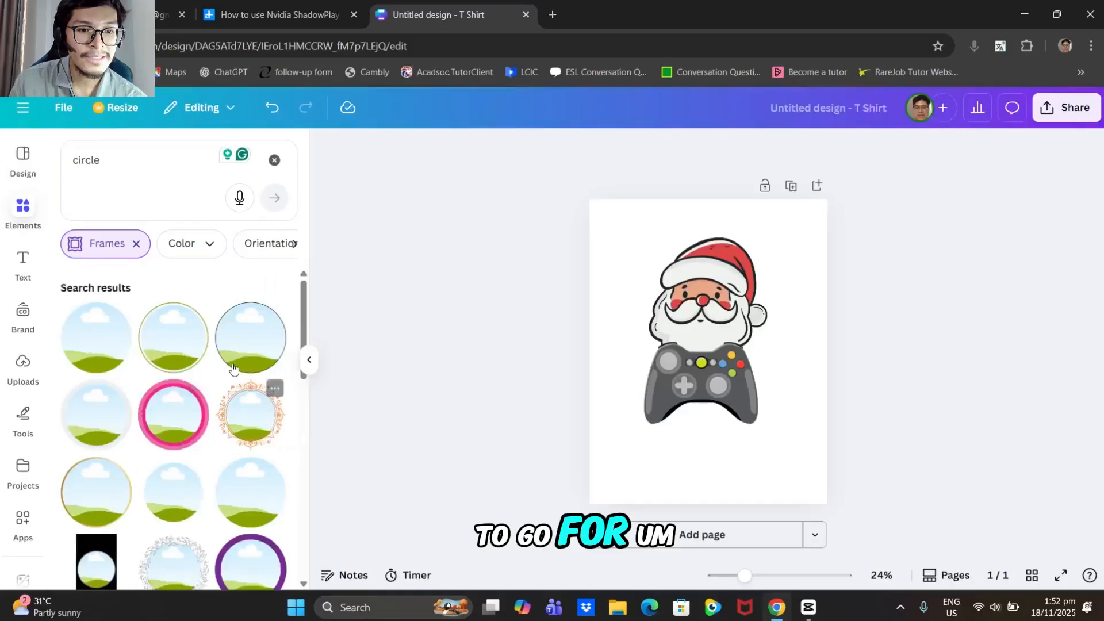
pyautogui.scroll(-1, 144, 357)
pyautogui.click(160, 482)
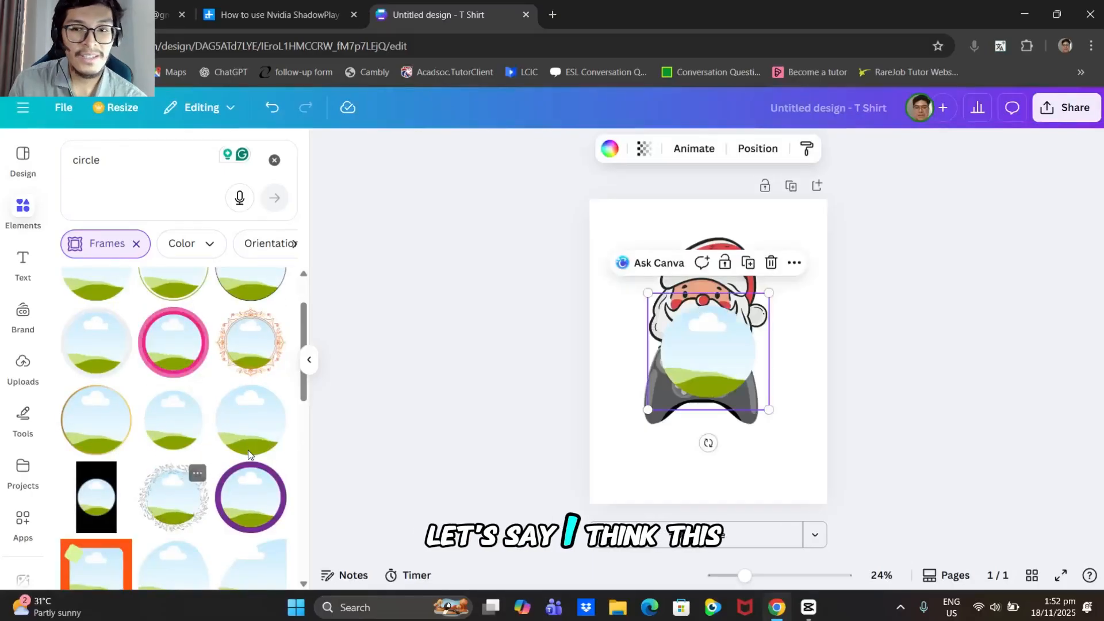
pyautogui.moveTo(763, 396); pyautogui.dragTo(825, 452)
pyautogui.moveTo(733, 367); pyautogui.dragTo(717, 403)
# Place the Santa face graphic inside the leafy wreath frame.
pyautogui.click(714, 225)
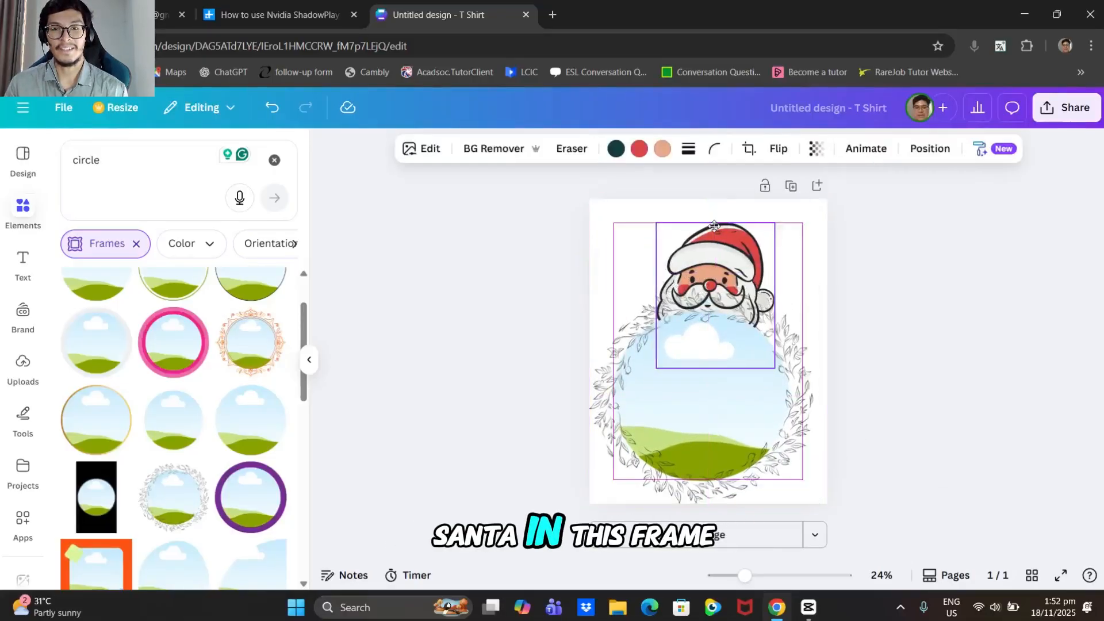
pyautogui.moveTo(713, 226); pyautogui.dragTo(768, 359)
pyautogui.click(886, 399)
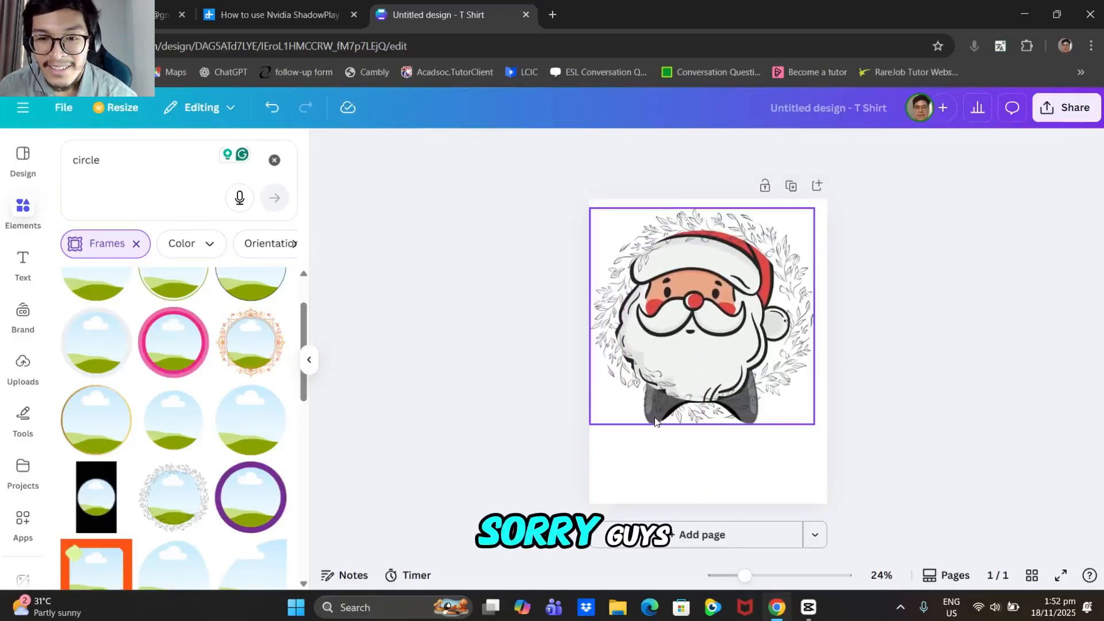
# Move the controller to the page's lower-right corner and position the wreath-framed Santa just above it.
pyautogui.moveTo(684, 346); pyautogui.dragTo(697, 291)
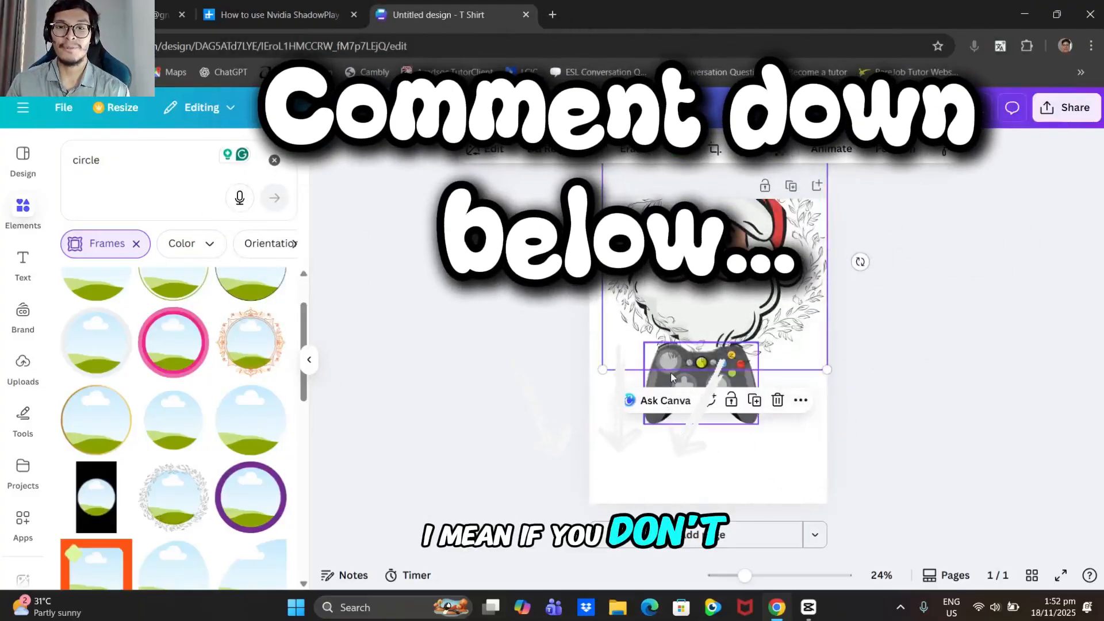
pyautogui.moveTo(671, 372); pyautogui.dragTo(737, 452)
pyautogui.click(680, 275)
pyautogui.moveTo(679, 276); pyautogui.dragTo(670, 320)
pyautogui.click(863, 322)
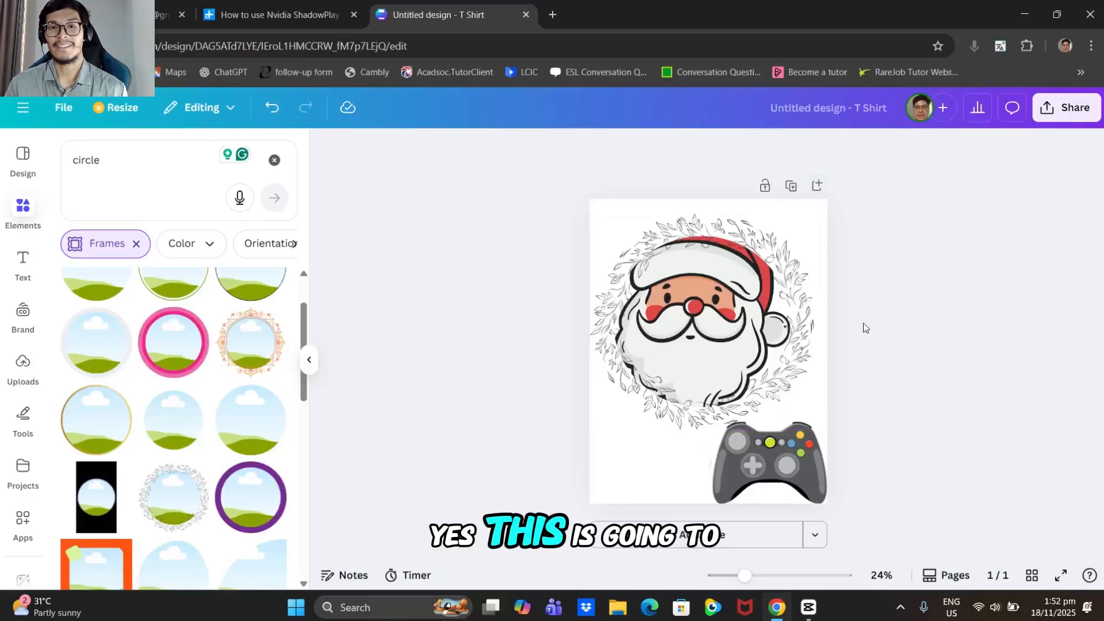
# Enlarge the wreath-framed Santa slightly so that it nearly spans the page width.
pyautogui.click(753, 343)
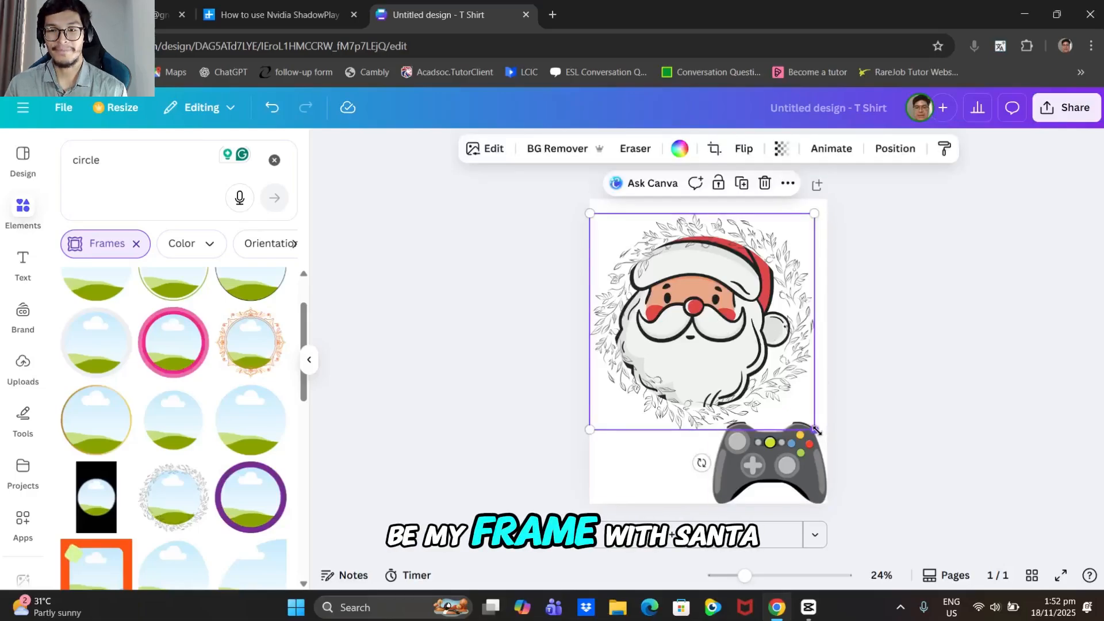
pyautogui.moveTo(815, 430); pyautogui.dragTo(826, 433)
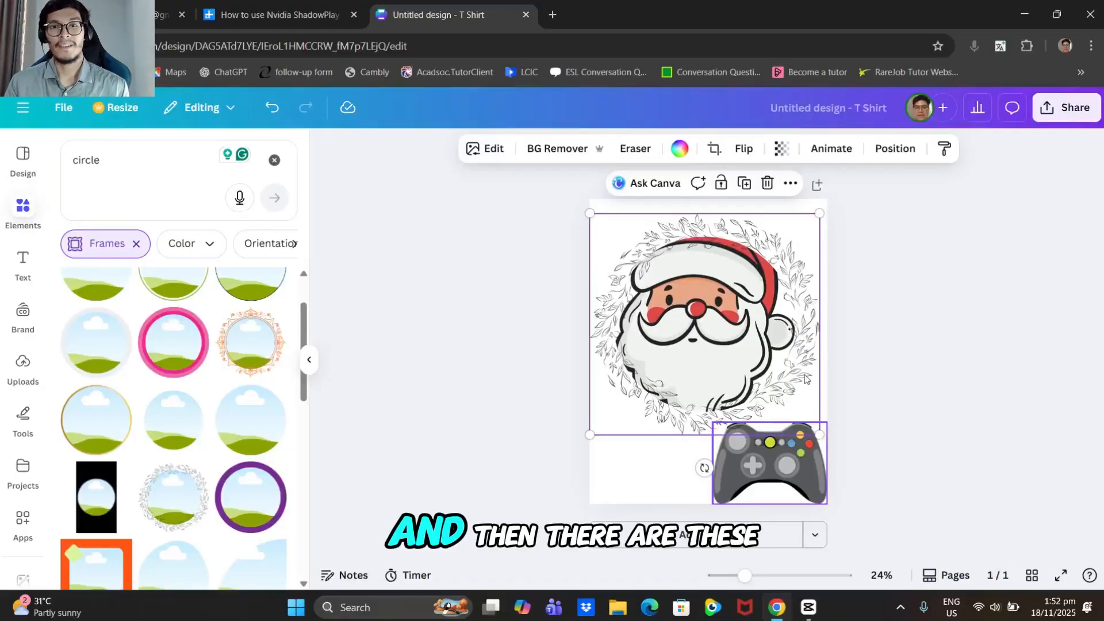
pyautogui.click(910, 270)
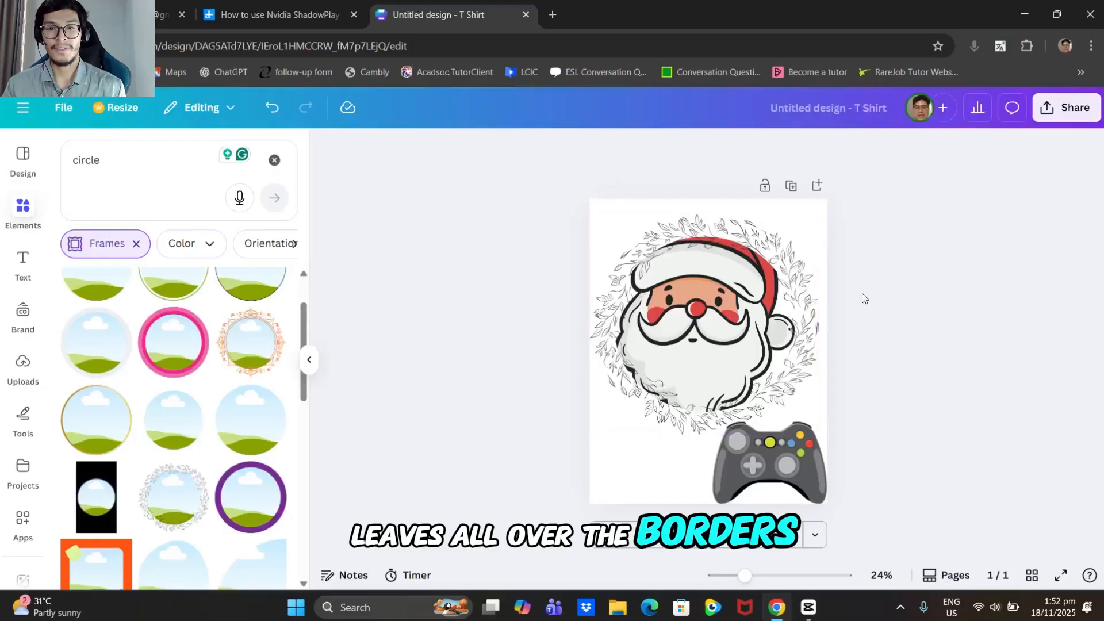
# Bring the controller forward one layer and place it over the lower edge of Santa's beard.
pyautogui.moveTo(773, 464); pyautogui.dragTo(747, 360)
pyautogui.hotkey('ctrl', 'z')
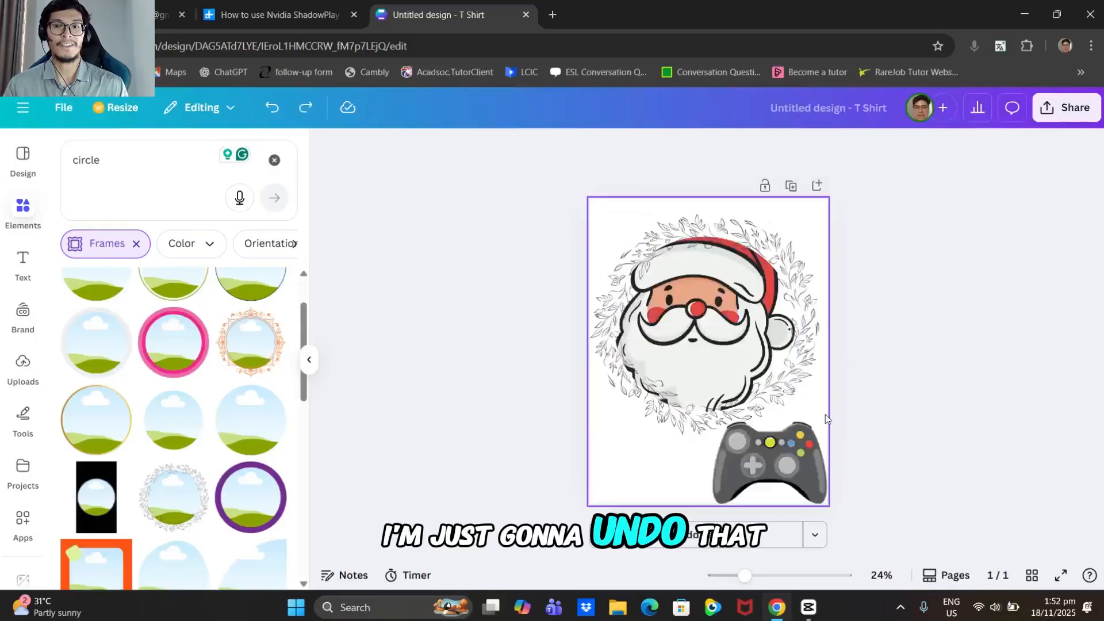
pyautogui.click(771, 467)
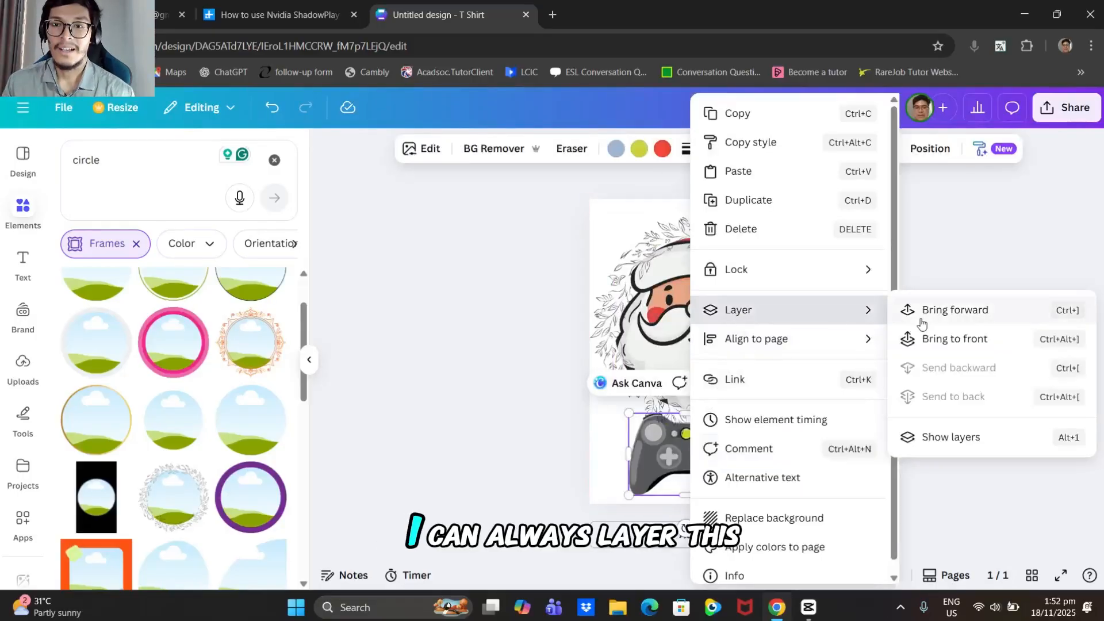
pyautogui.click(936, 313)
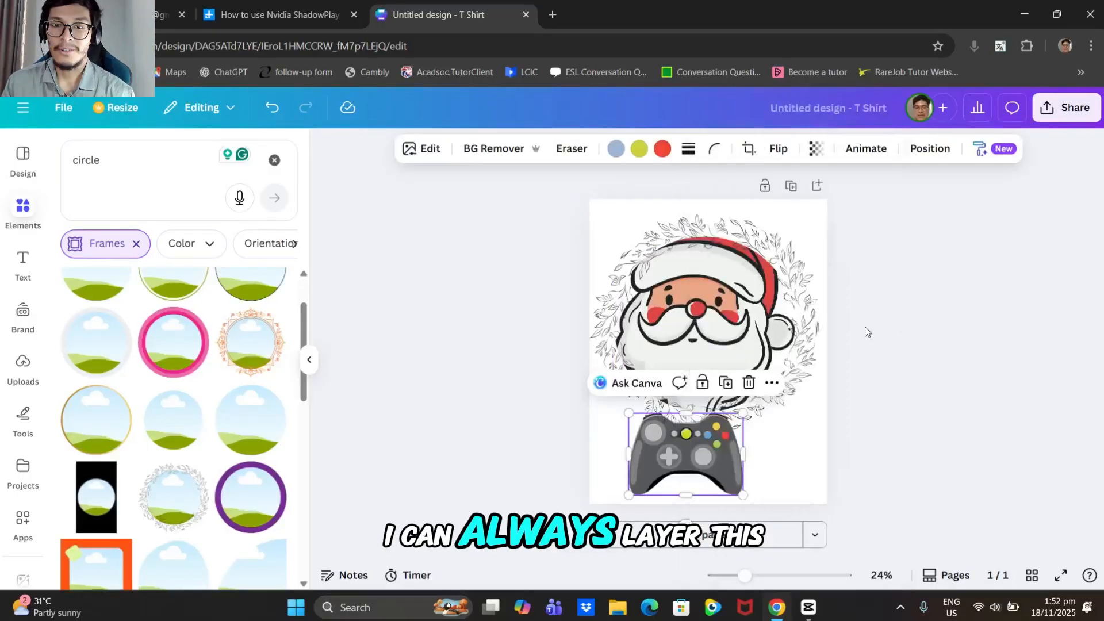
pyautogui.moveTo(701, 458); pyautogui.dragTo(715, 429)
pyautogui.click(939, 351)
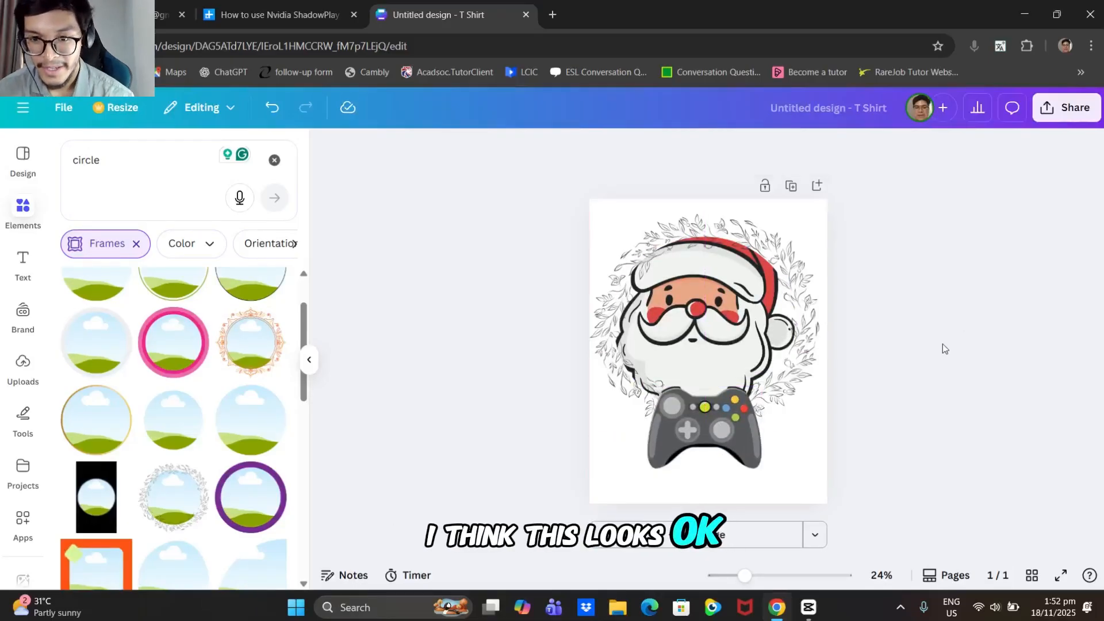
# Shrink the wreath-framed Santa slightly and center it in the upper part of the page.
pyautogui.click(669, 366)
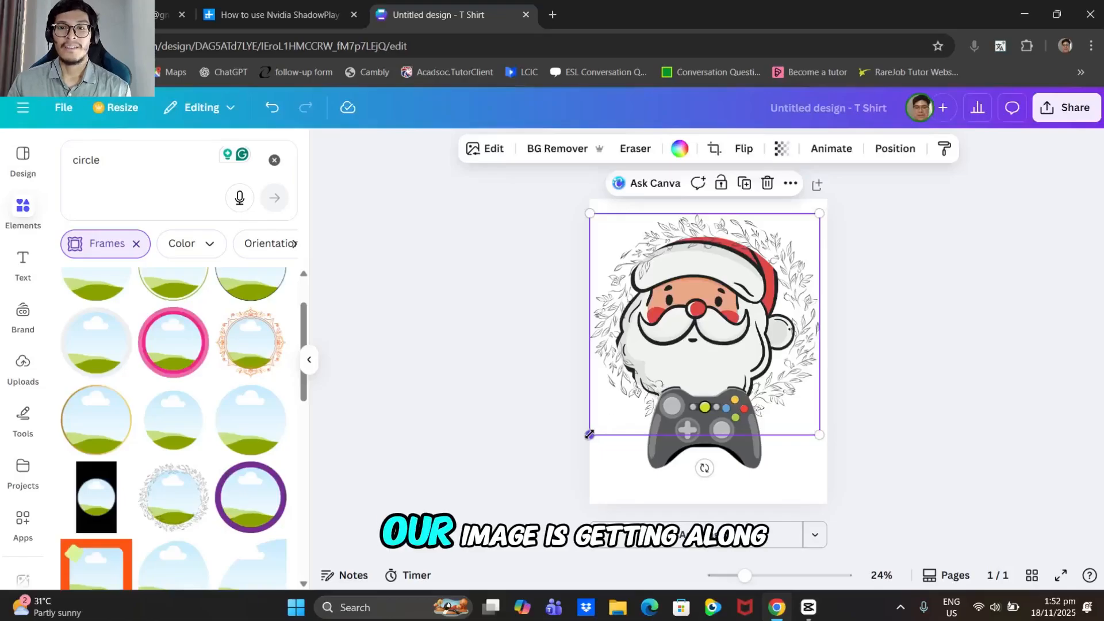
pyautogui.moveTo(589, 434); pyautogui.dragTo(603, 421)
pyautogui.moveTo(704, 324); pyautogui.dragTo(697, 322)
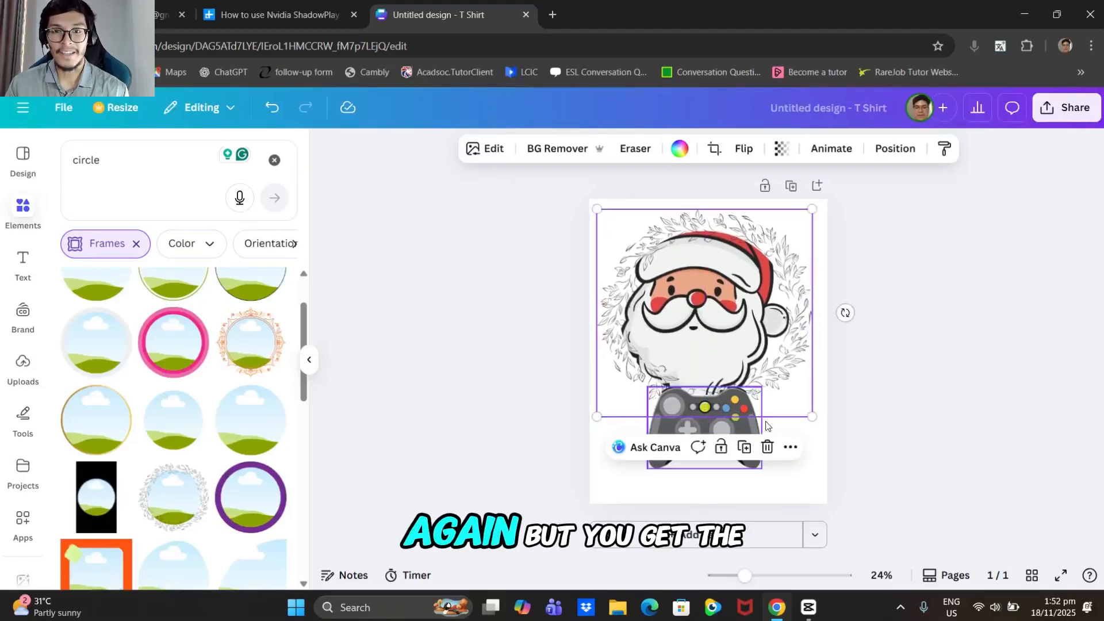
# Raise the controller to overlap Santa's lower beard and align it centrally beneath the face.
pyautogui.moveTo(723, 421); pyautogui.dragTo(723, 412)
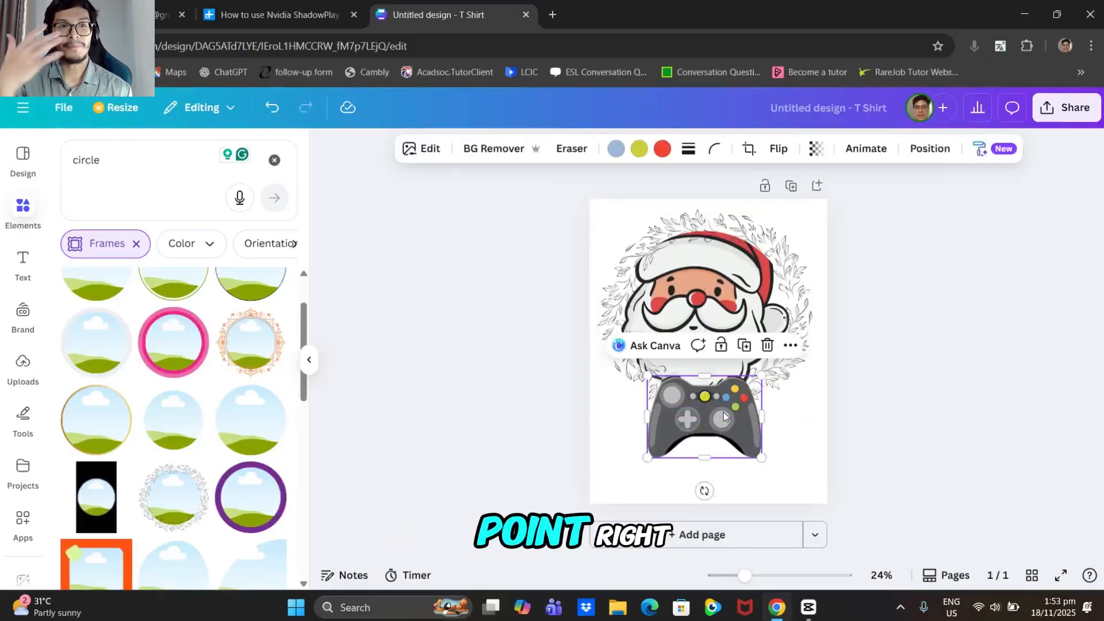
pyautogui.click(900, 345)
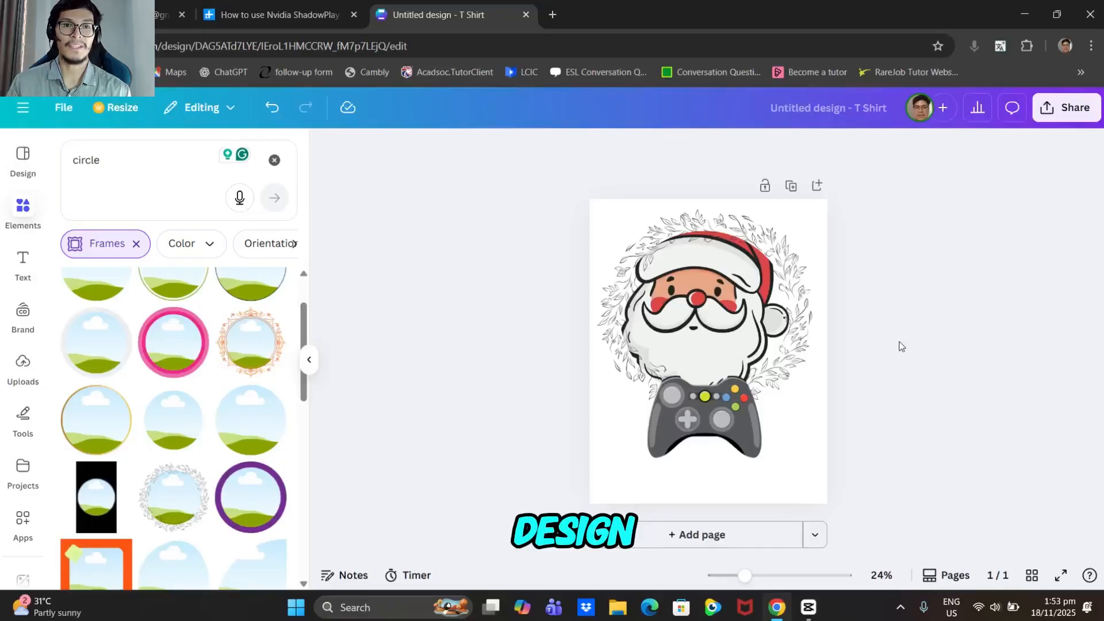
pyautogui.moveTo(736, 426); pyautogui.dragTo(729, 424)
pyautogui.click(934, 316)
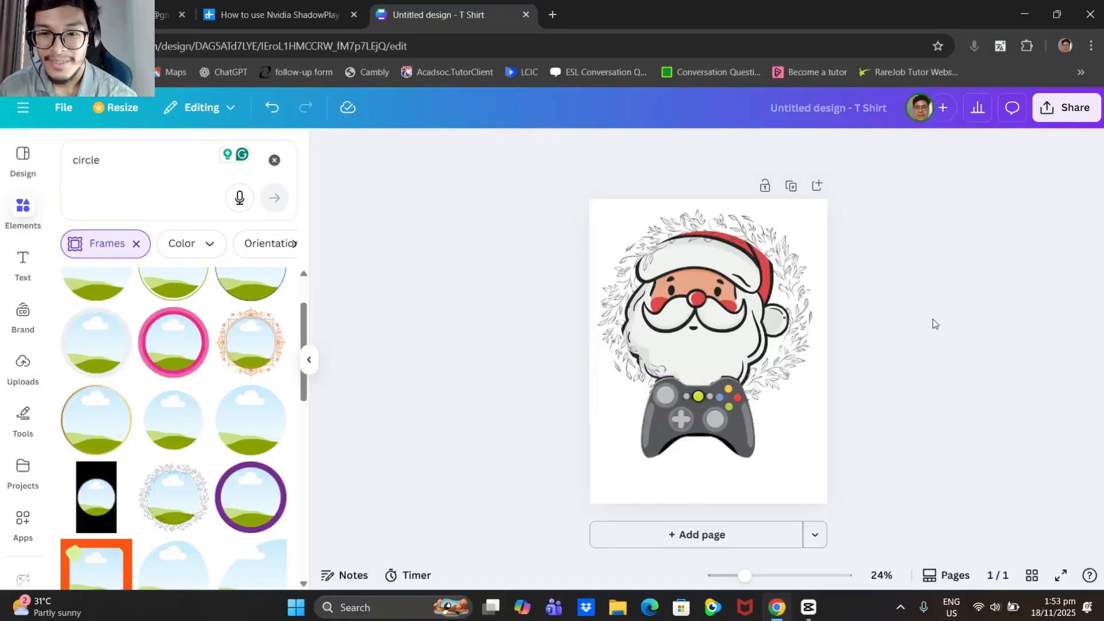
pyautogui.moveTo(711, 443); pyautogui.dragTo(717, 433)
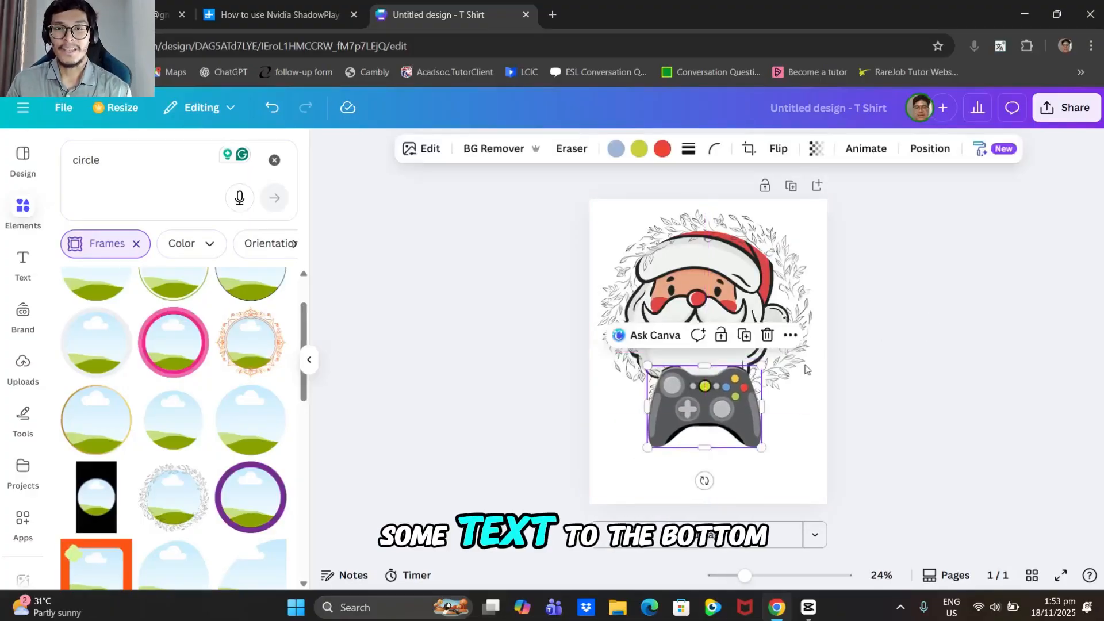
pyautogui.click(922, 294)
# Move the wreath-framed Santa up to the page's top edge and raise the controller further over his beard.
pyautogui.moveTo(746, 288); pyautogui.dragTo(746, 281)
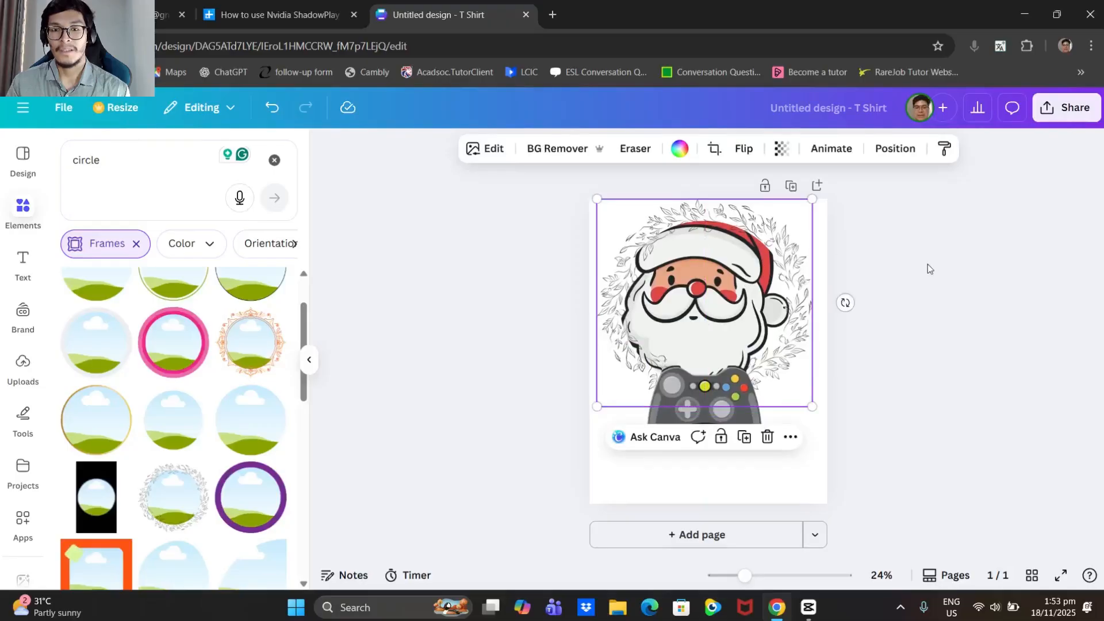
pyautogui.moveTo(698, 426); pyautogui.dragTo(698, 401)
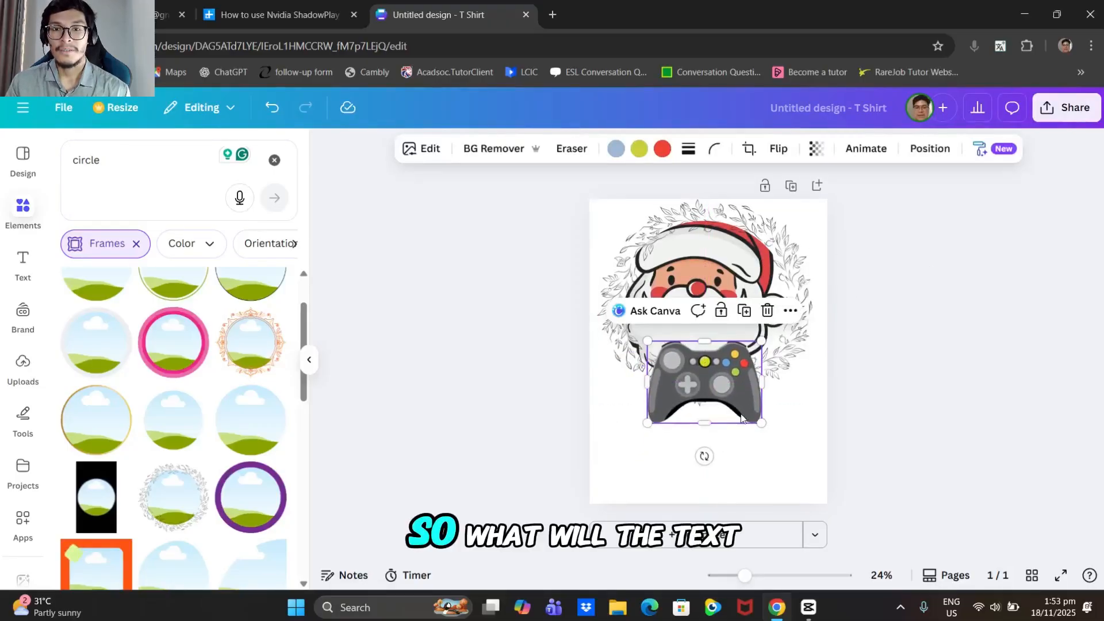
pyautogui.click(948, 366)
# Add a heading below the controller and enter "Santa" as its text.
pyautogui.click(23, 265)
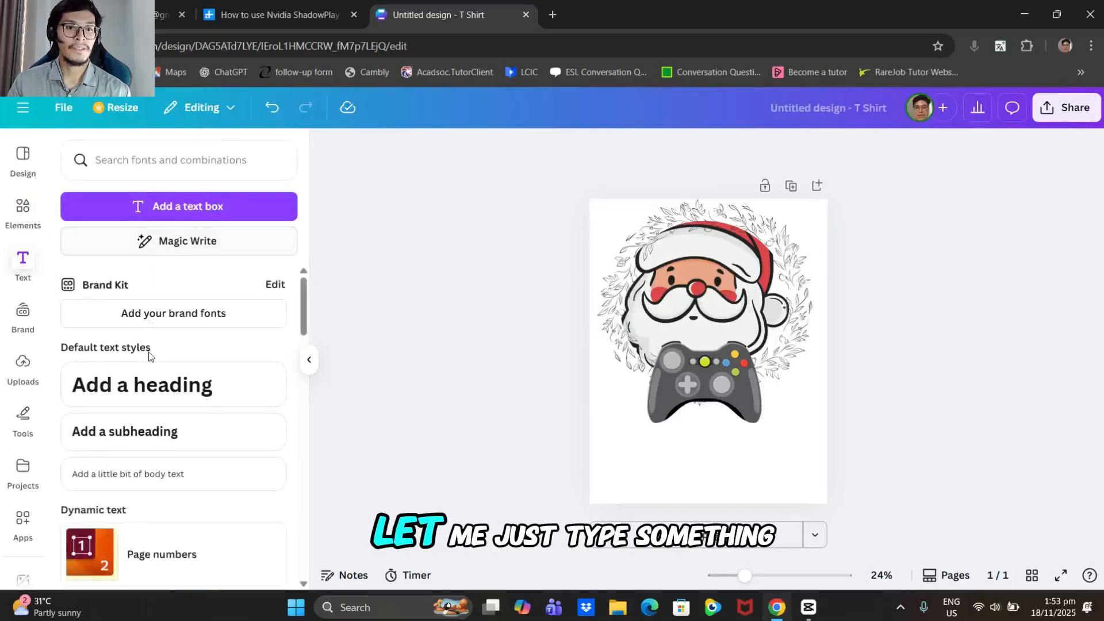
pyautogui.click(152, 383)
pyautogui.moveTo(703, 403); pyautogui.dragTo(714, 496)
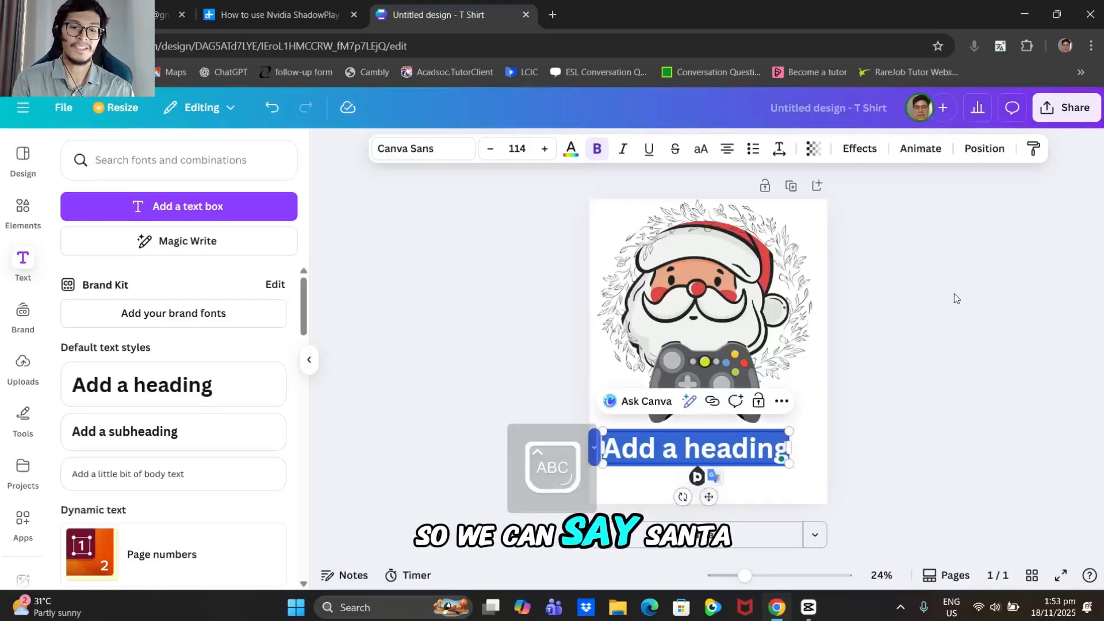
pyautogui.write('Santa')
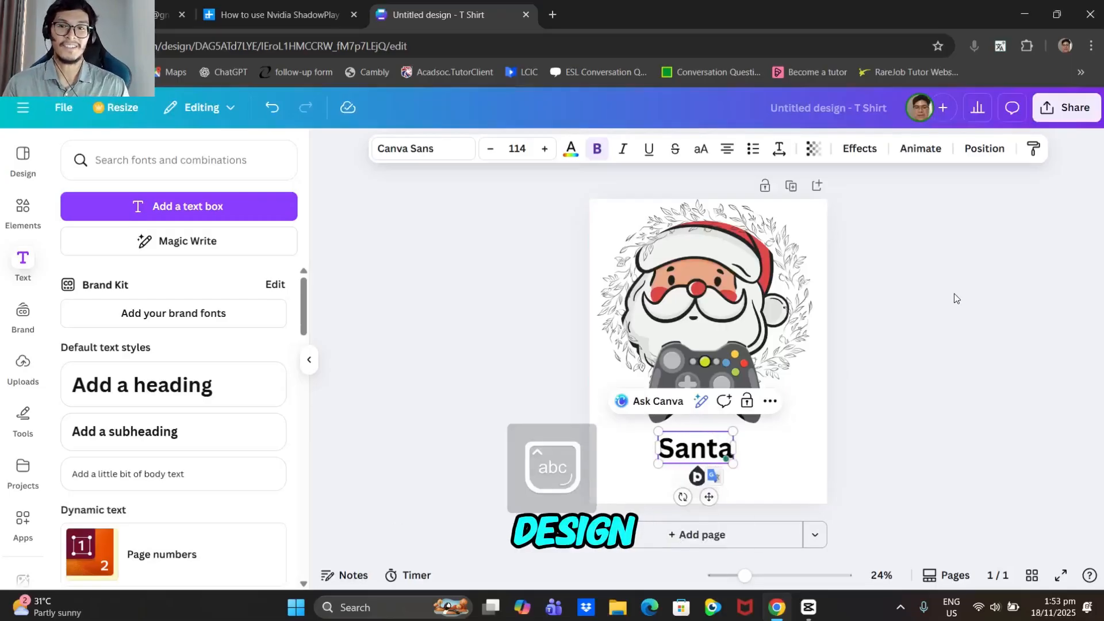
# Lower the game controller slightly so its grips sit just above the "Santa" heading.
pyautogui.click(953, 293)
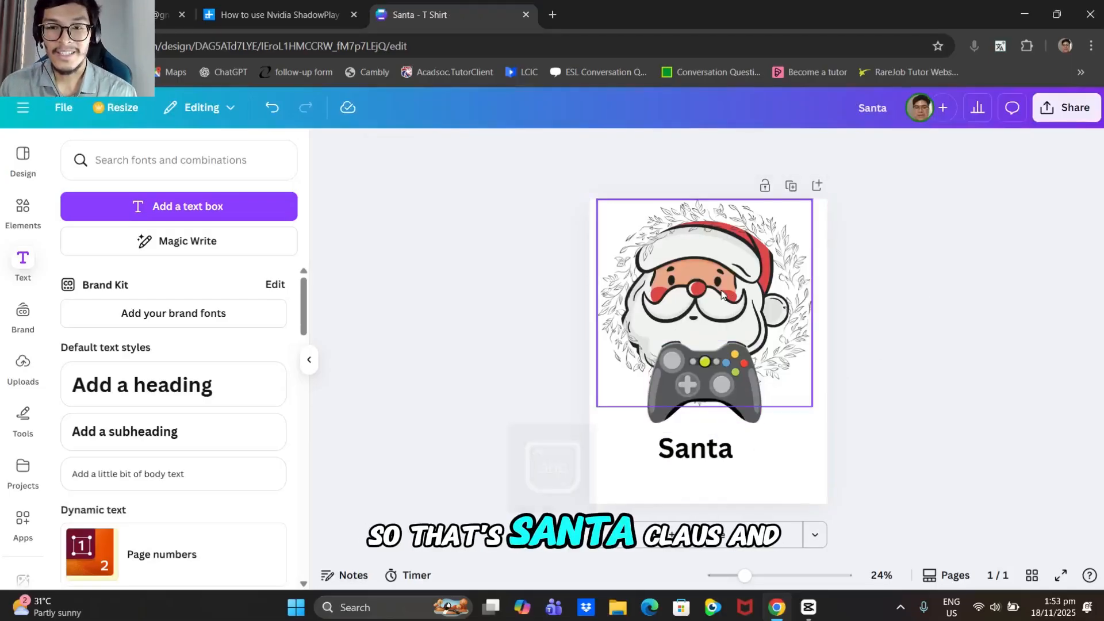
pyautogui.click(724, 396)
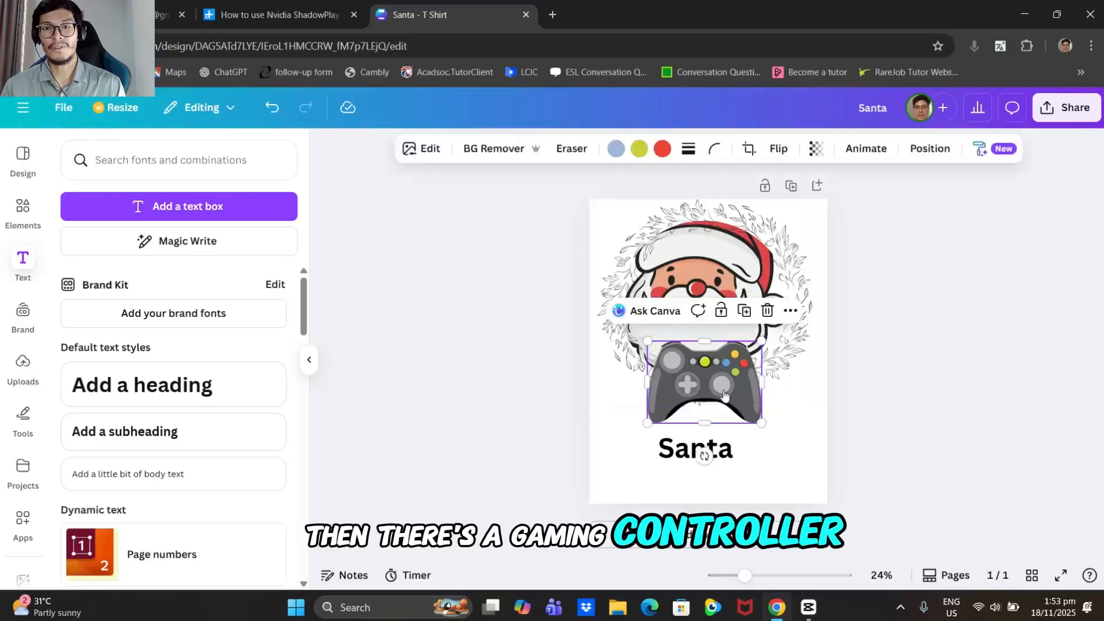
pyautogui.moveTo(724, 396); pyautogui.dragTo(718, 403)
# Search the elements for "gaming controller" without the Frames filter and show all matching graphics.
pyautogui.click(23, 208)
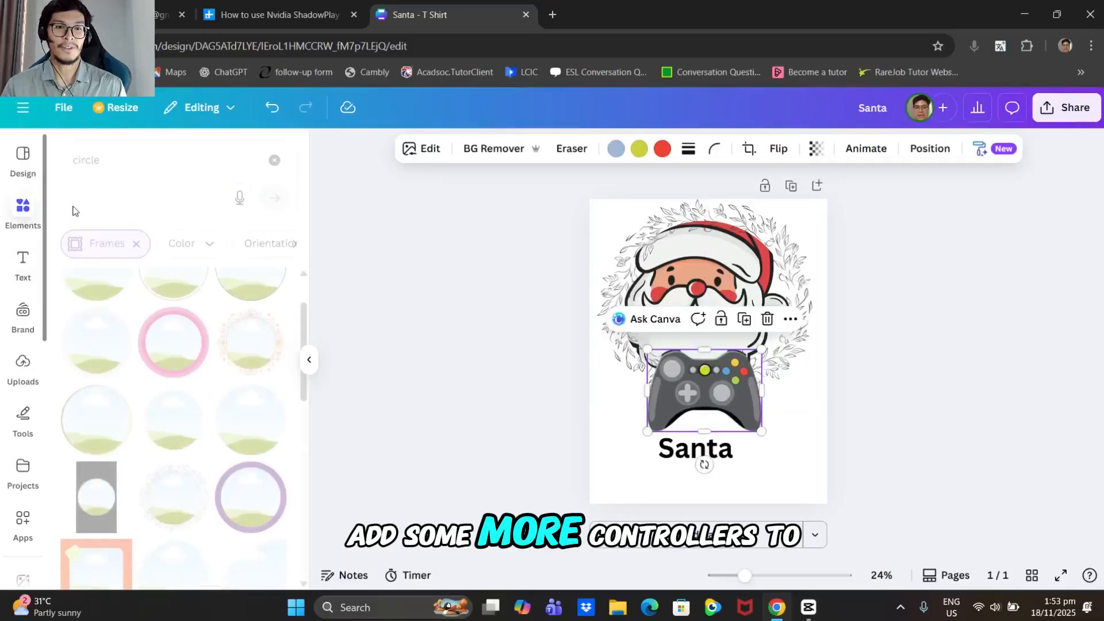
pyautogui.click(147, 161)
pyautogui.write('gaming')
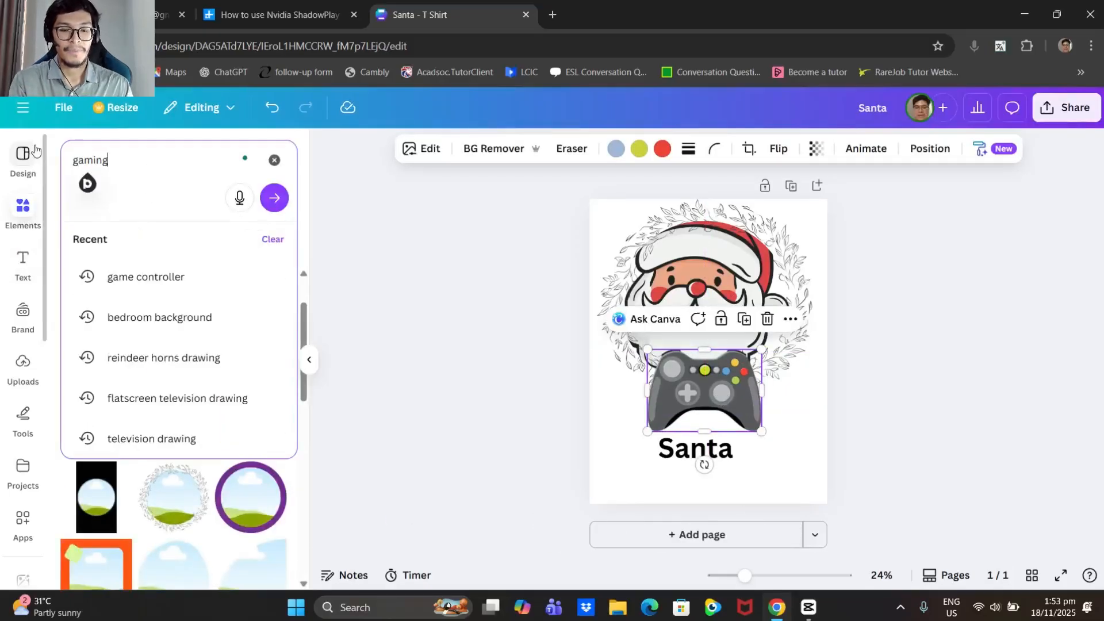
pyautogui.write(' controller')
pyautogui.press('Return')
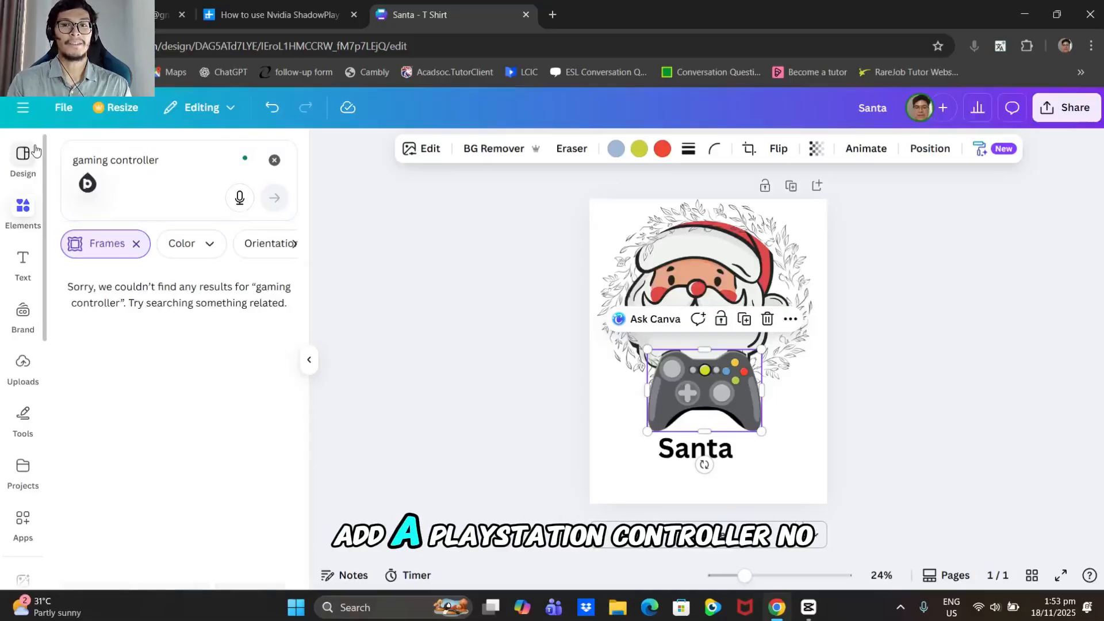
pyautogui.click(136, 244)
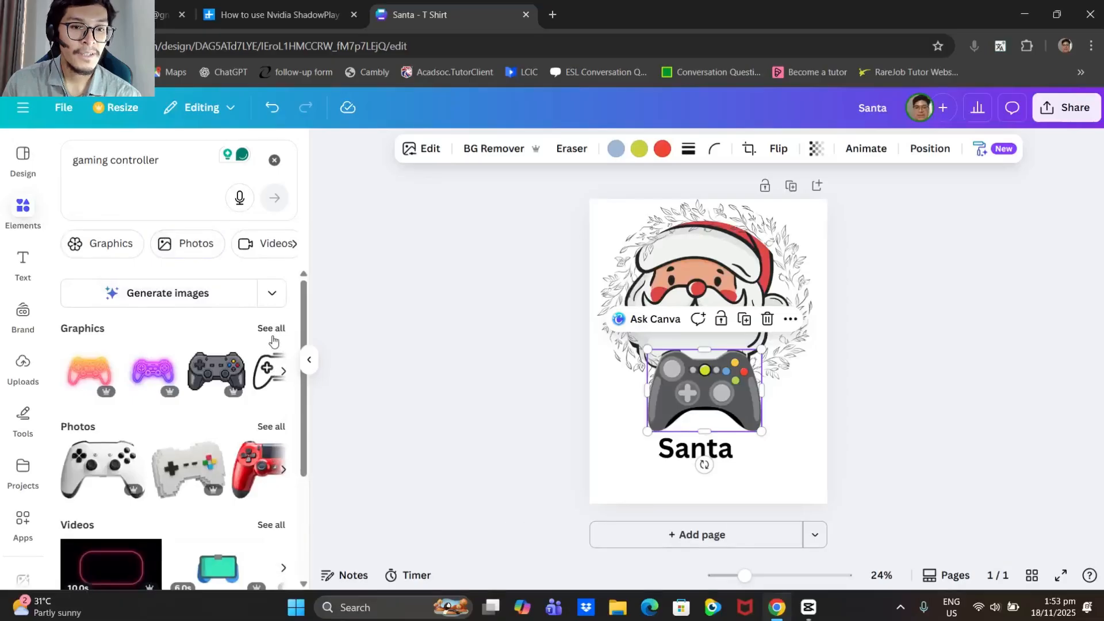
pyautogui.click(271, 329)
# Find a light gray and black PlayStation-style controller among the graphics and add it to the page.
pyautogui.scroll(-3, 165, 440)
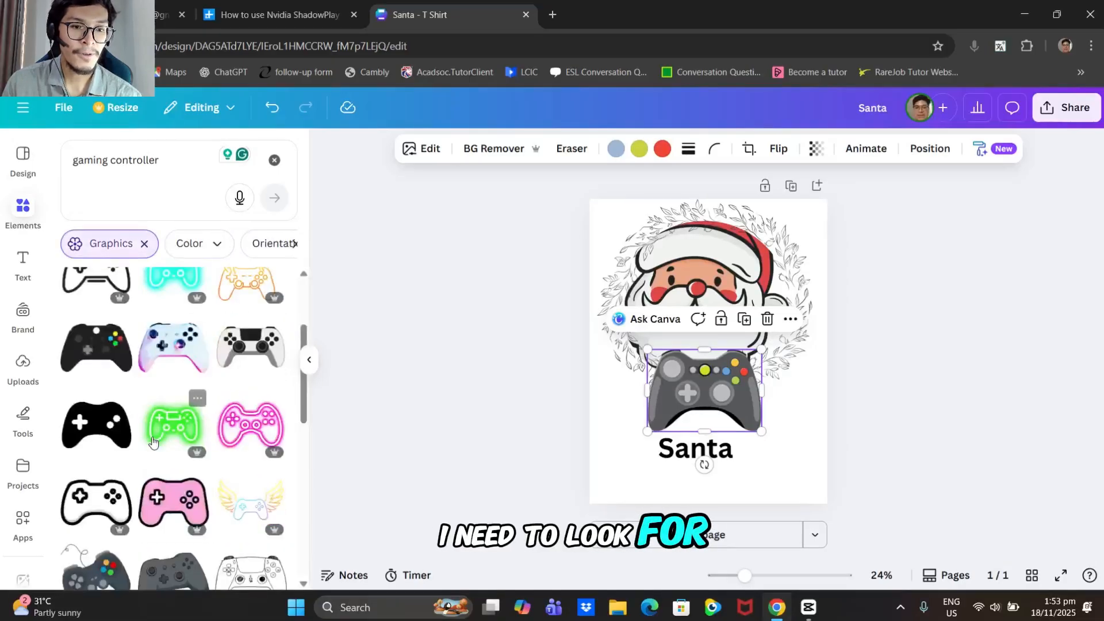
pyautogui.scroll(-4, 138, 425)
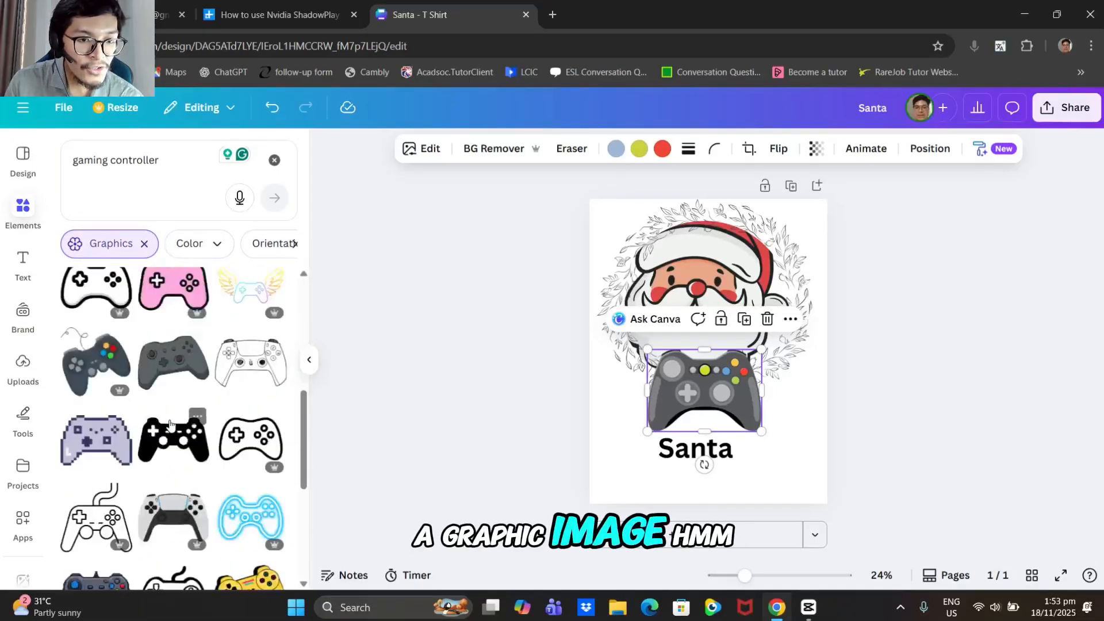
pyautogui.scroll(-2, 184, 477)
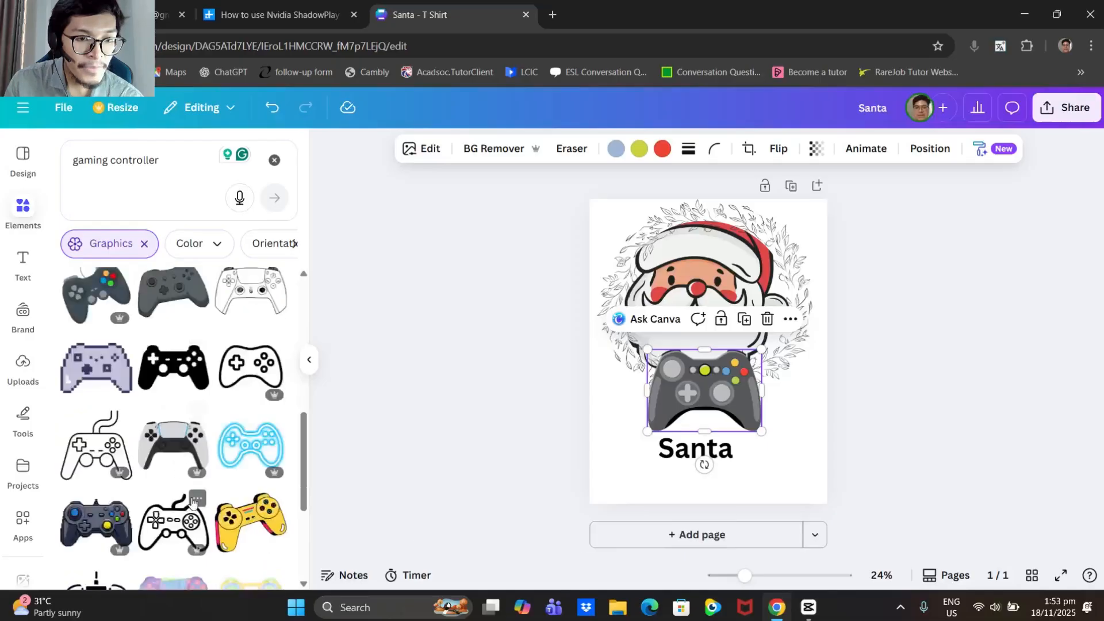
pyautogui.click(171, 448)
# Move the dark gray controller to the page's right edge and shrink both controllers to a similar size, leaving a gap between them.
pyautogui.moveTo(727, 382); pyautogui.dragTo(790, 384)
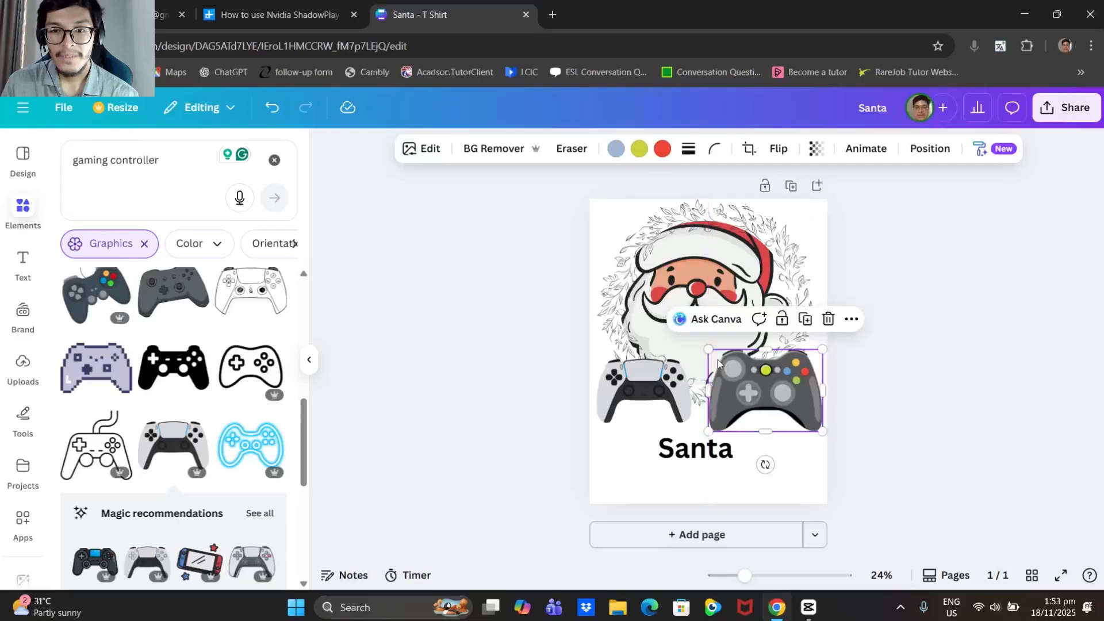
pyautogui.moveTo(709, 352); pyautogui.dragTo(778, 390)
pyautogui.click(653, 404)
pyautogui.click(646, 388)
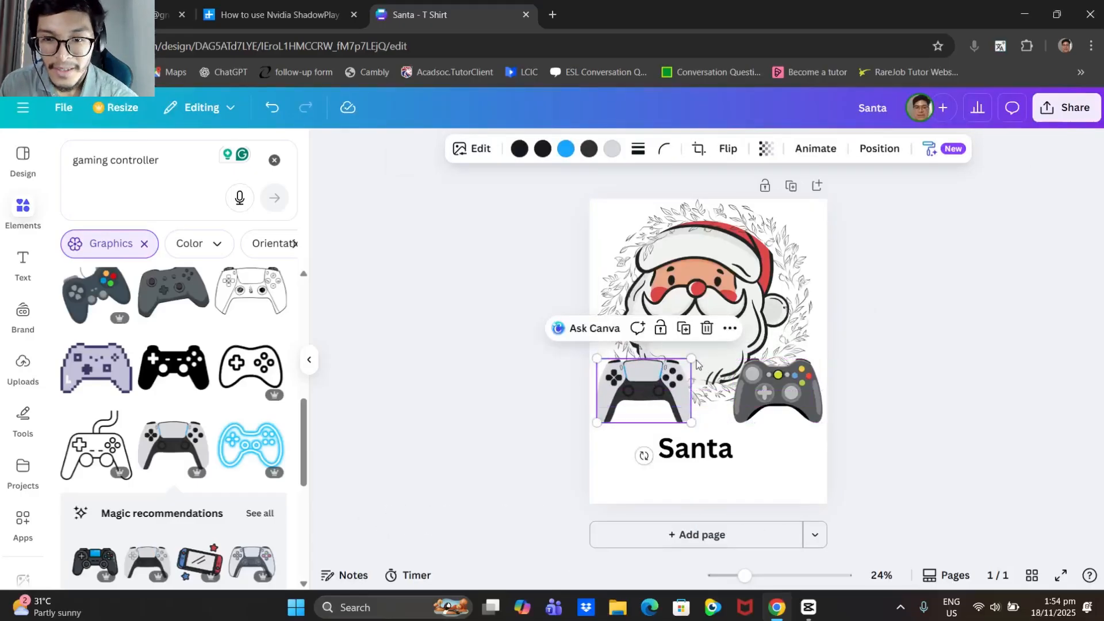
pyautogui.moveTo(691, 360); pyautogui.dragTo(740, 365)
pyautogui.click(740, 366)
# Search the graphics for "nintendo switch joycons".
pyautogui.click(175, 165)
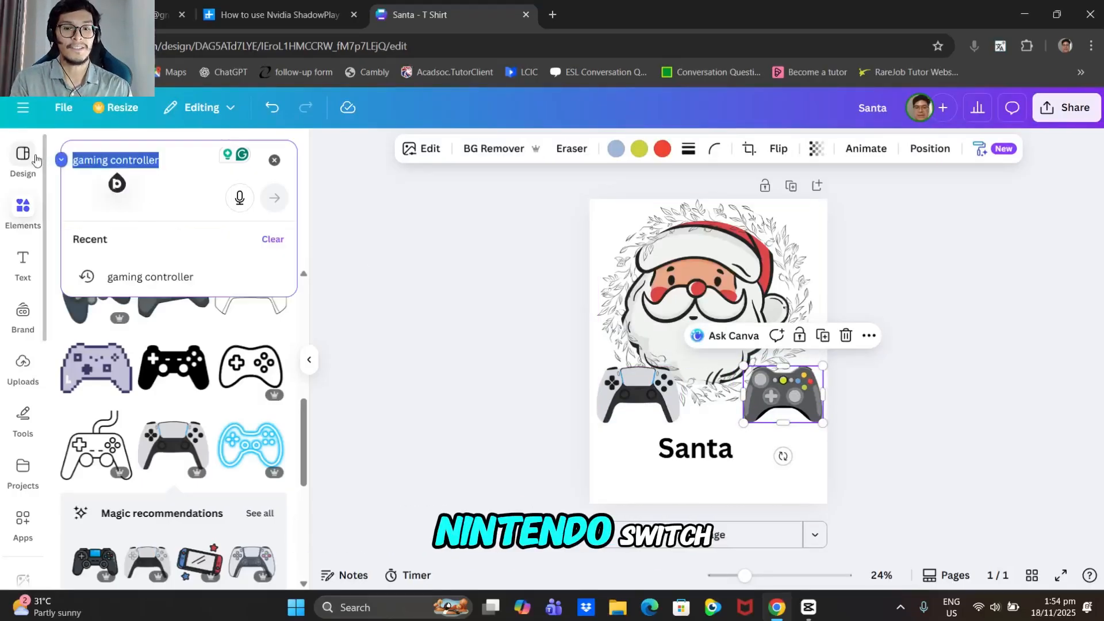
pyautogui.write('nintendo swit')
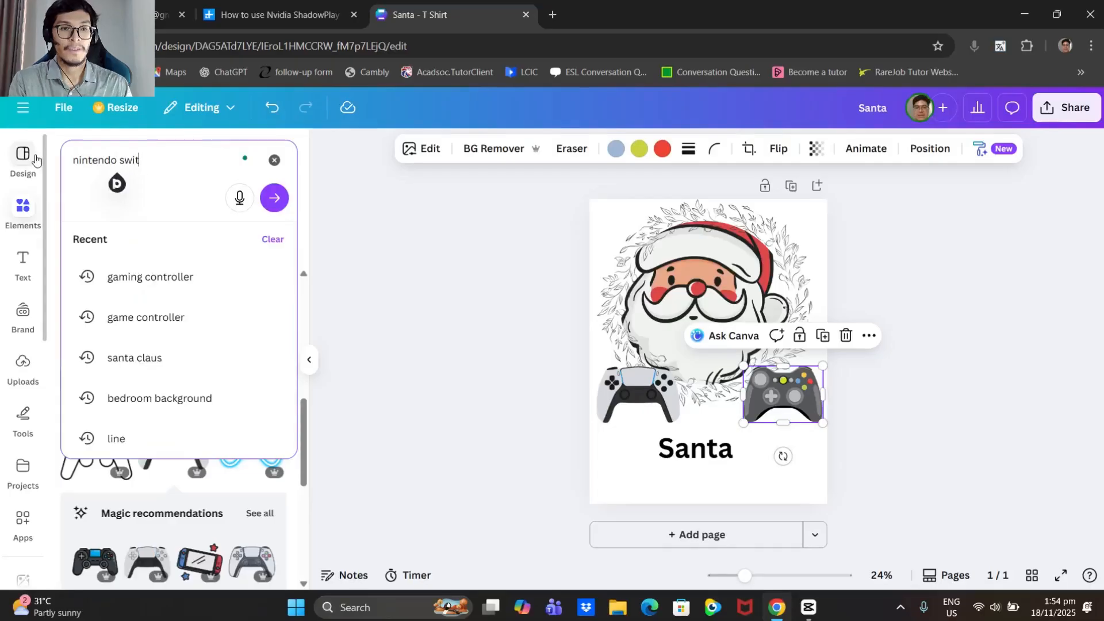
pyautogui.write('ch joyc')
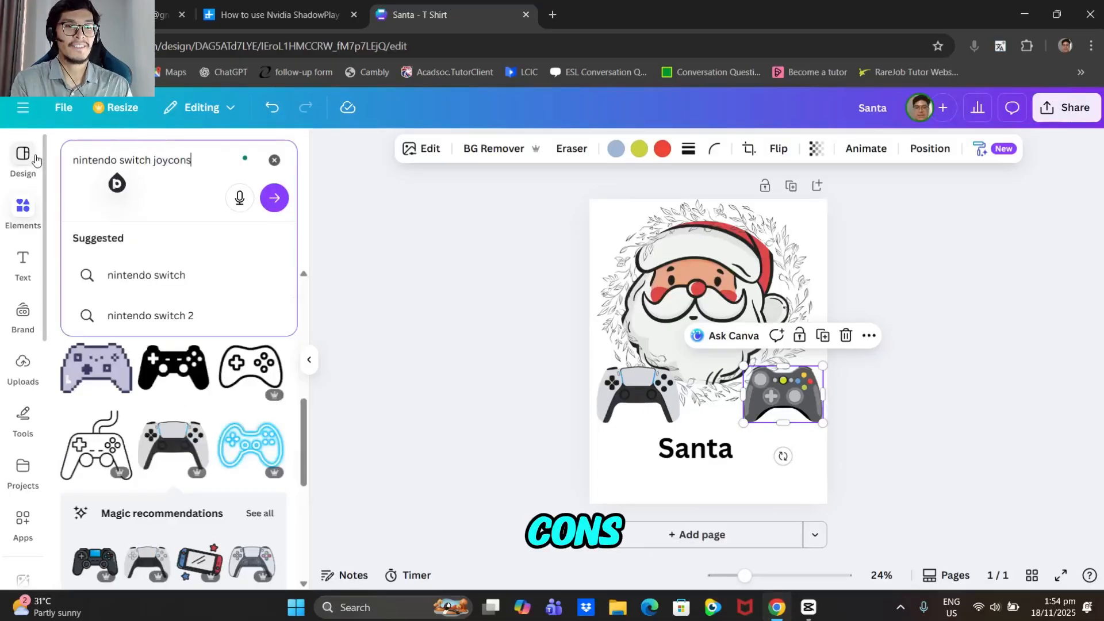
pyautogui.write('ons')
pyautogui.press('Return')
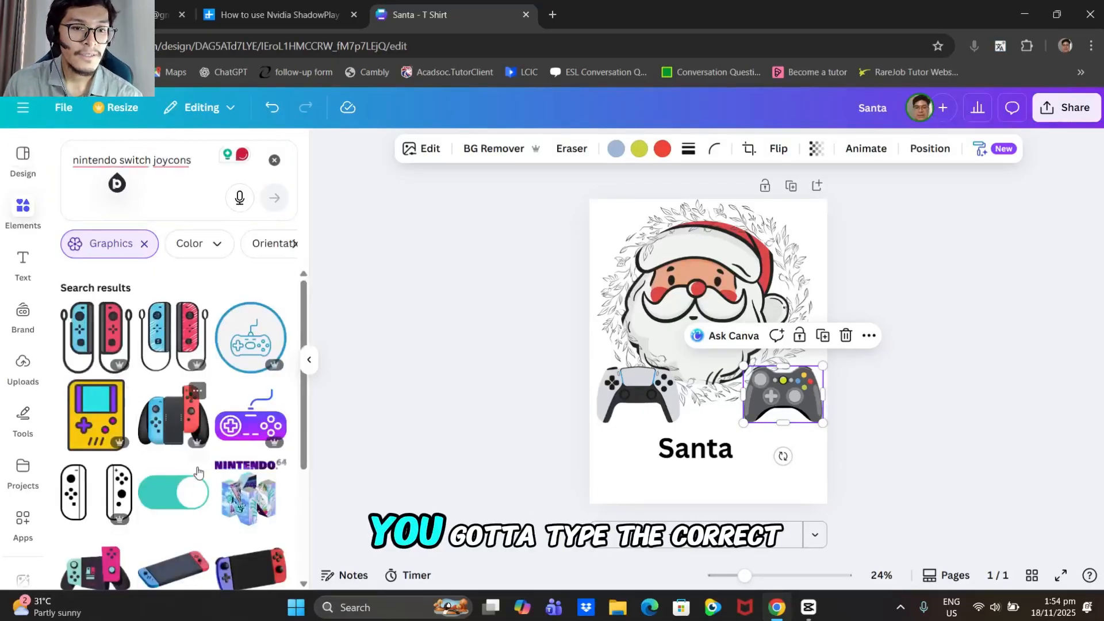
# Browse the Joy-Con graphics and add the blue and red pair with wrist straps to the page.
pyautogui.scroll(-4, 131, 431)
pyautogui.scroll(4, 132, 454)
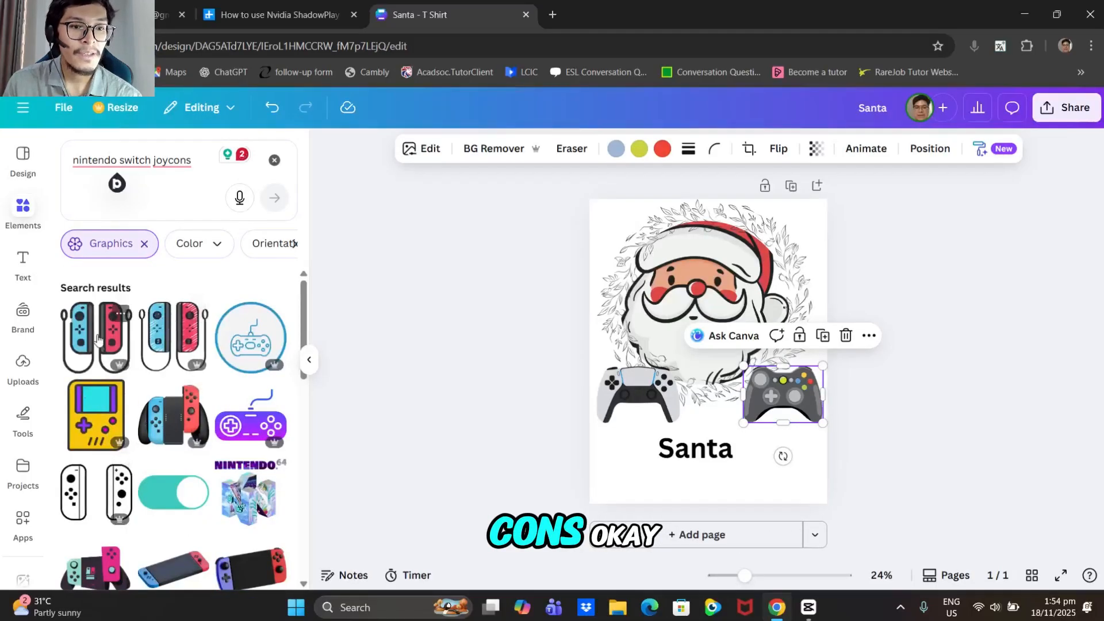
pyautogui.scroll(-1, 132, 419)
pyautogui.scroll(-2, 178, 452)
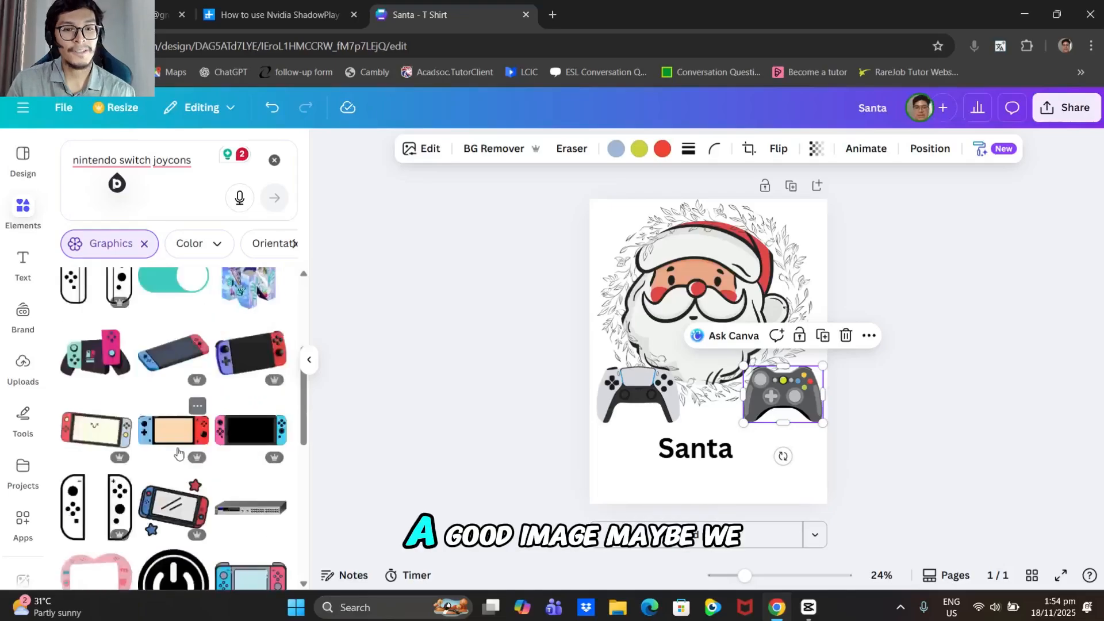
pyautogui.scroll(-1, 179, 453)
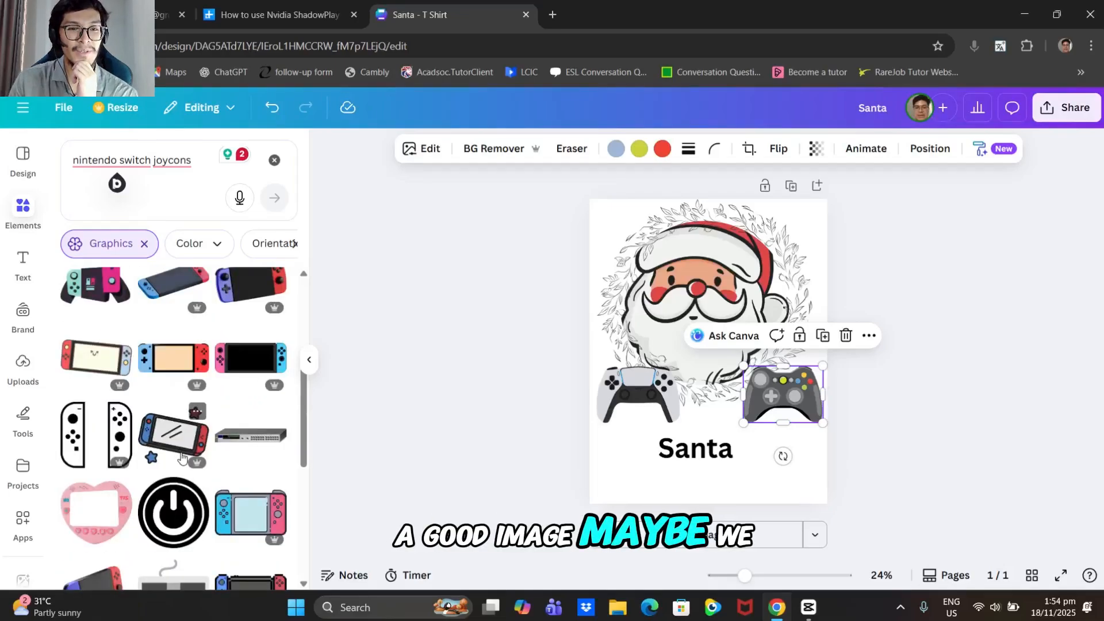
pyautogui.scroll(-2, 182, 457)
pyautogui.scroll(5, 182, 457)
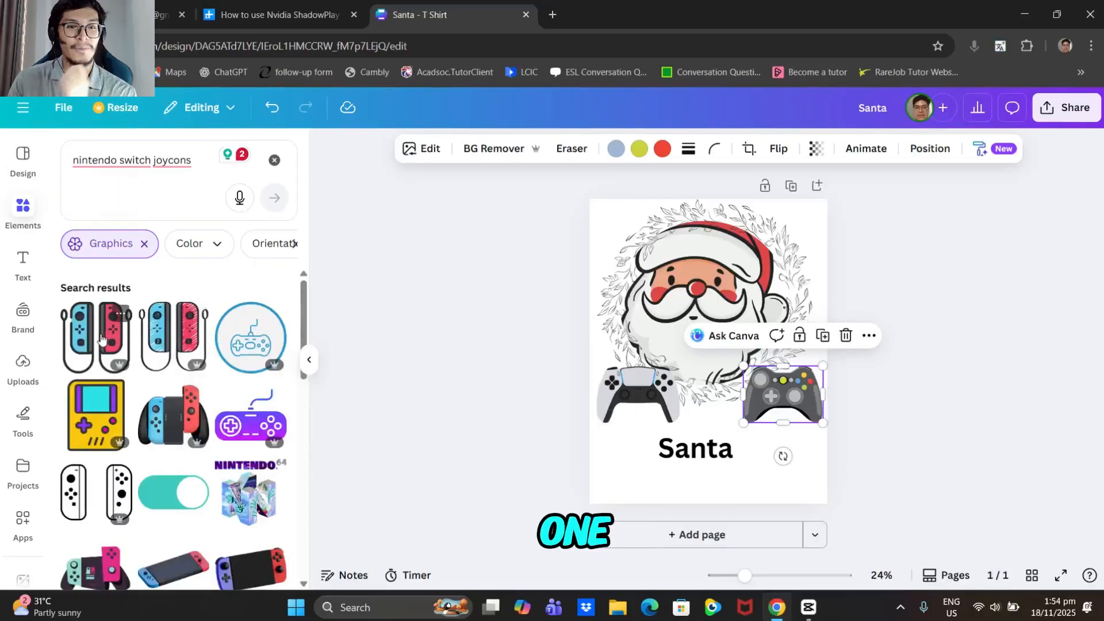
pyautogui.click(100, 337)
# Shrink the Joy-Con pair and place it centrally between the two controllers.
pyautogui.moveTo(692, 368); pyautogui.dragTo(717, 401)
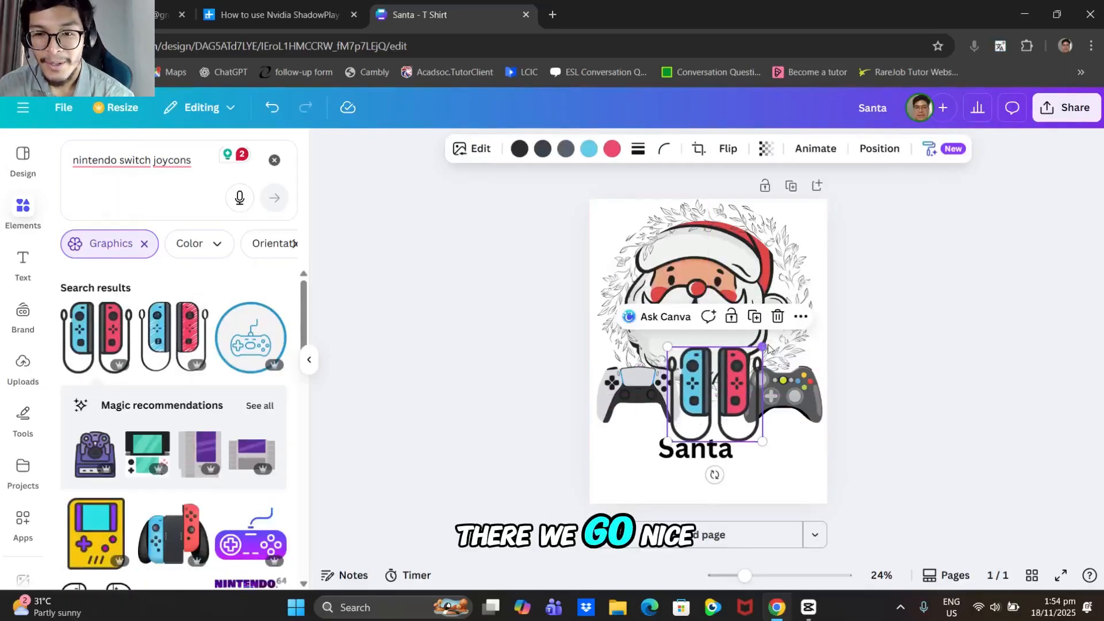
pyautogui.moveTo(762, 346); pyautogui.dragTo(714, 385)
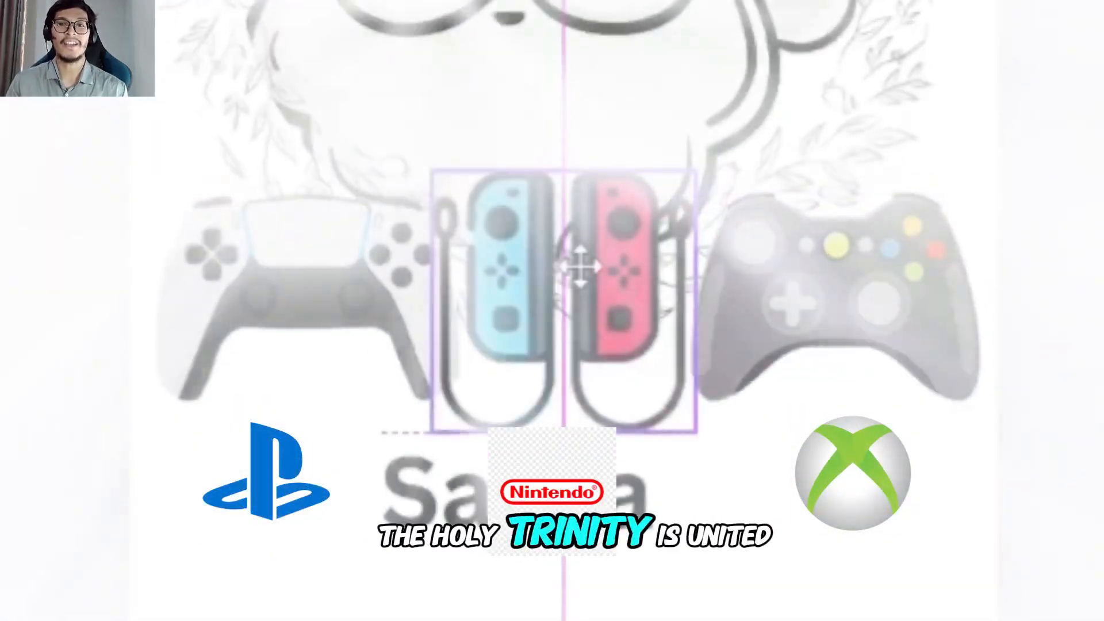
pyautogui.moveTo(580, 266); pyautogui.dragTo(557, 288)
pyautogui.click(953, 366)
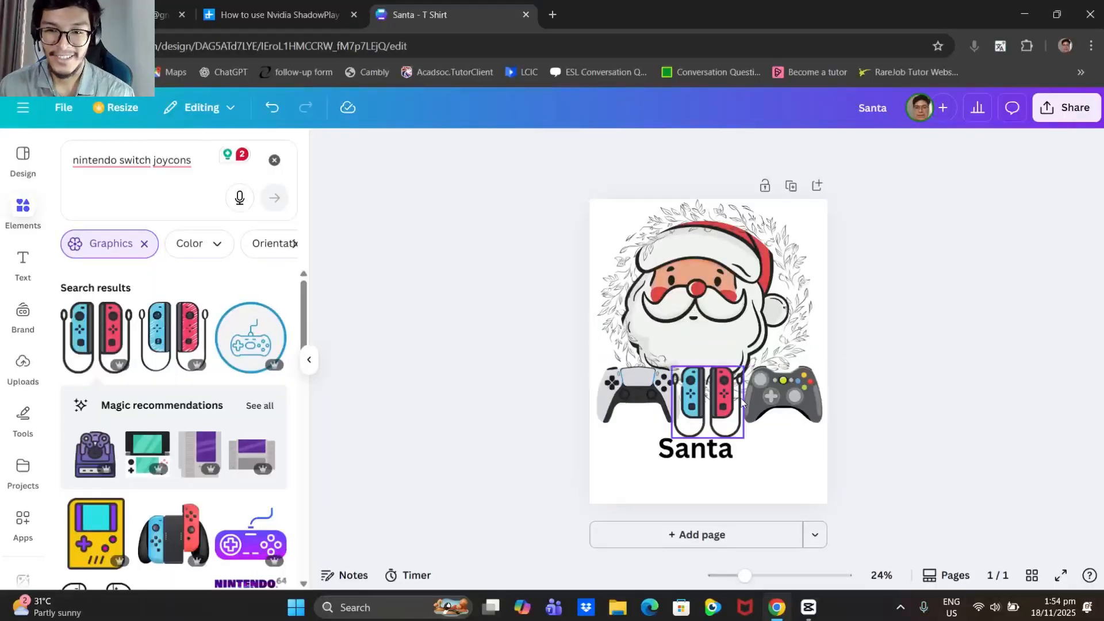
# Reposition the Joy-Con pair and reduce its size further to fit between the neighboring controllers above the heading.
pyautogui.click(741, 397)
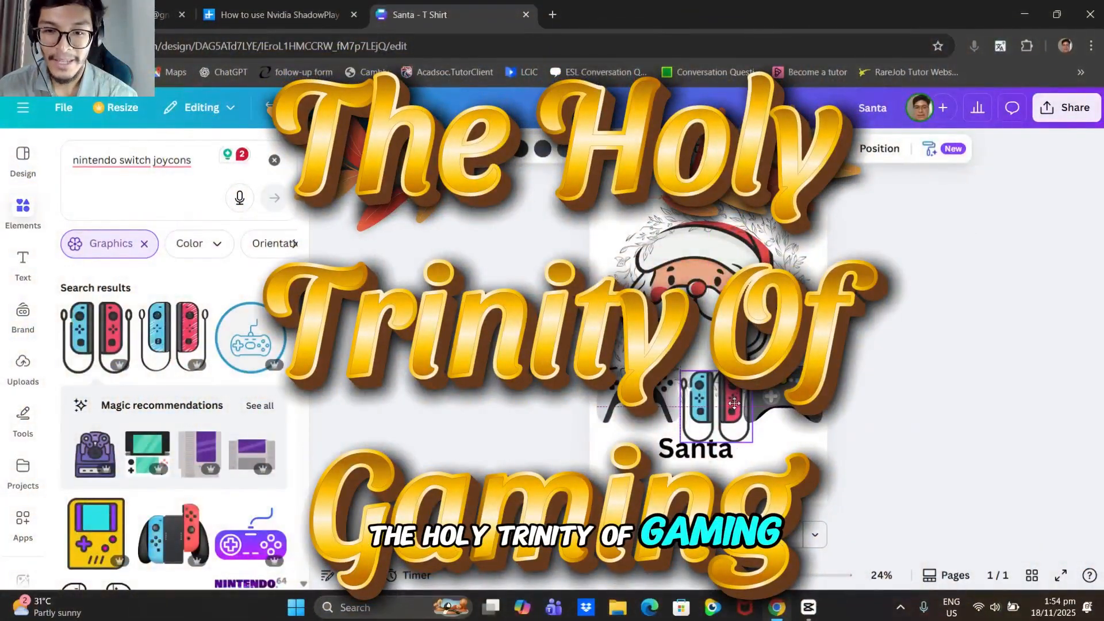
pyautogui.moveTo(740, 397); pyautogui.dragTo(733, 400)
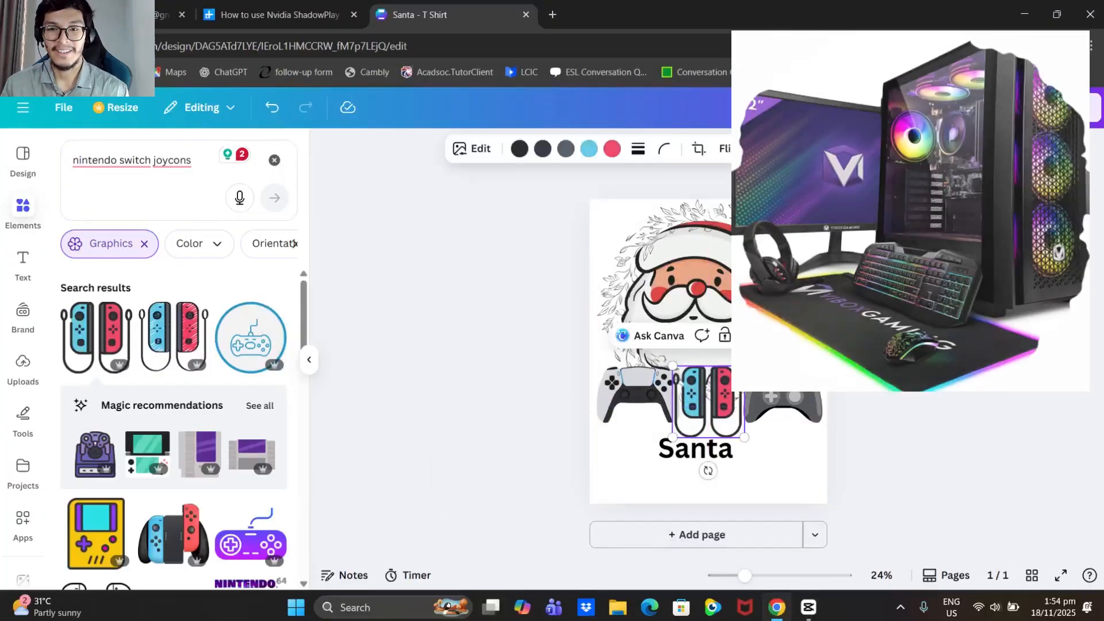
pyautogui.moveTo(745, 366); pyautogui.dragTo(713, 397)
# Nudge the dark gray controller inward toward the Joy-Cons and shrink the PlayStation-style controller slightly to even out the row.
pyautogui.click(788, 406)
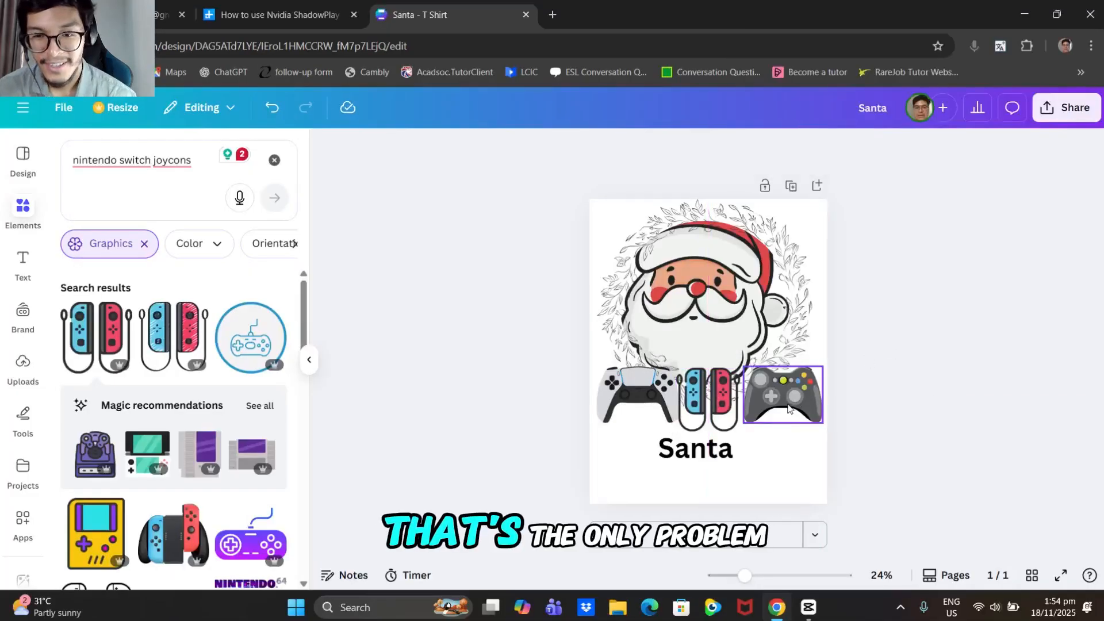
pyautogui.moveTo(788, 406); pyautogui.dragTo(785, 406)
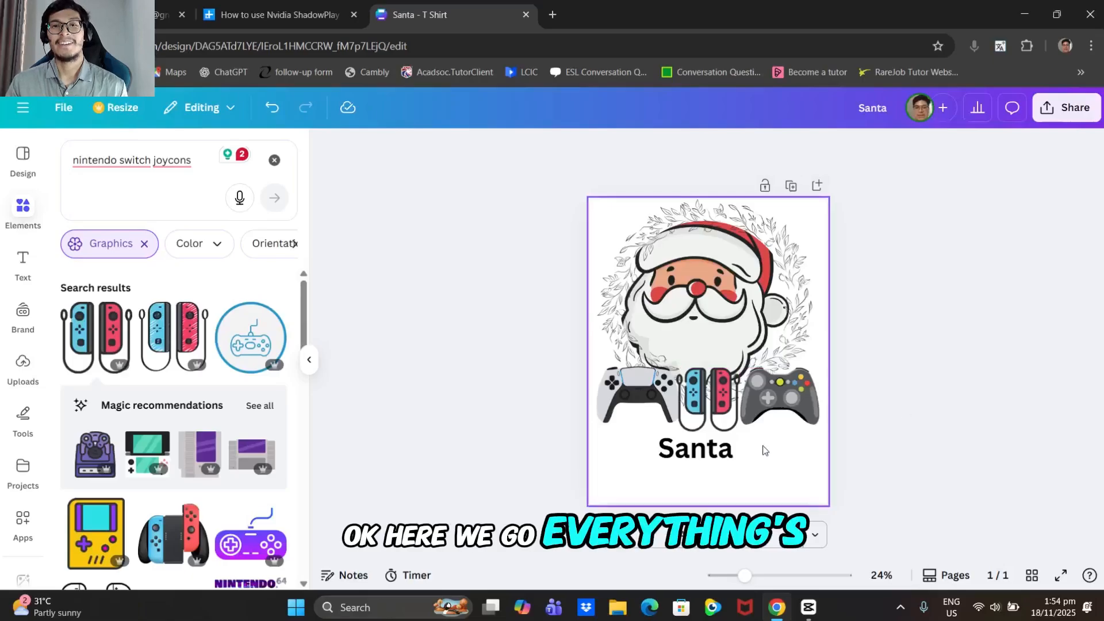
pyautogui.click(635, 402)
pyautogui.moveTo(680, 365); pyautogui.dragTo(676, 368)
pyautogui.click(882, 355)
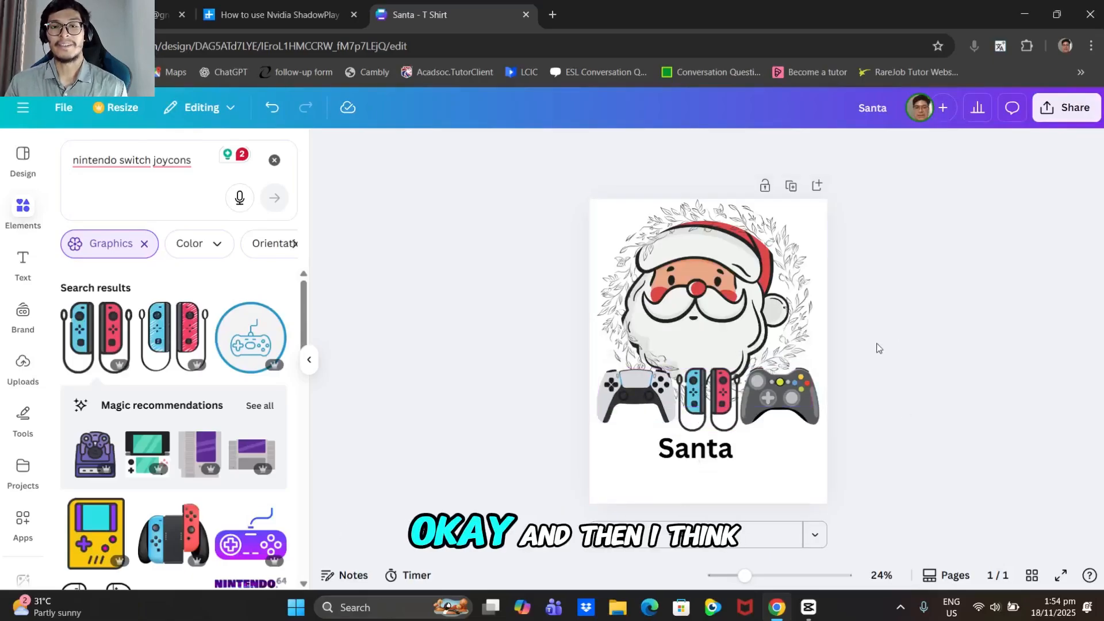
# Move the "Santa" heading to the page's left side, directly below the PlayStation-style controller.
pyautogui.click(698, 450)
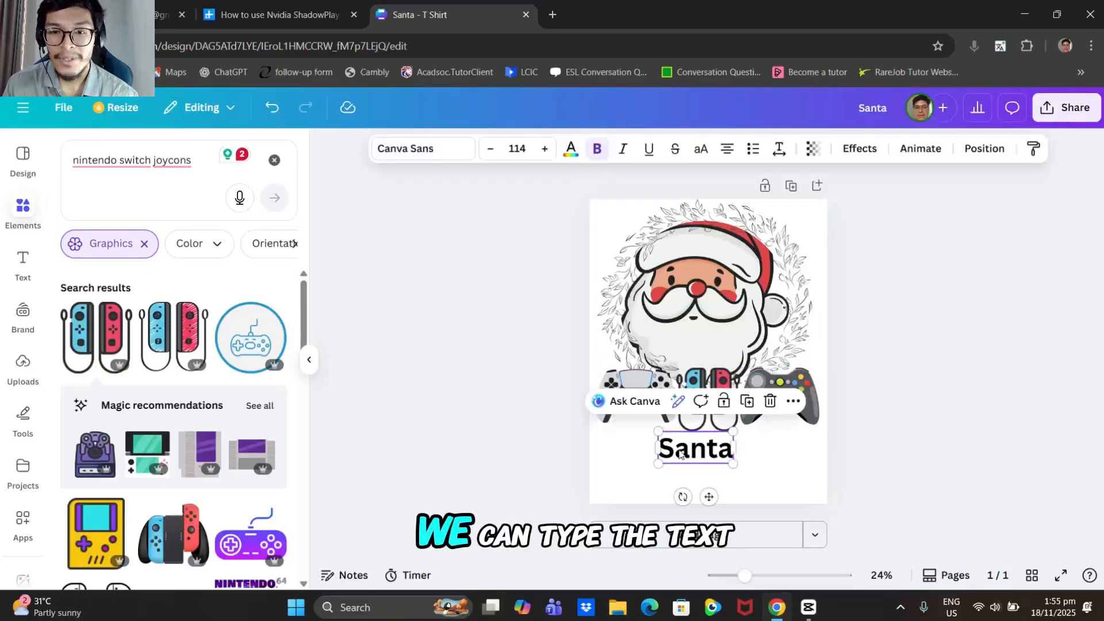
pyautogui.moveTo(699, 450)
pyautogui.mouseDown()
pyautogui.moveTo(638, 458)
pyautogui.moveTo(700, 467)
pyautogui.mouseUp()
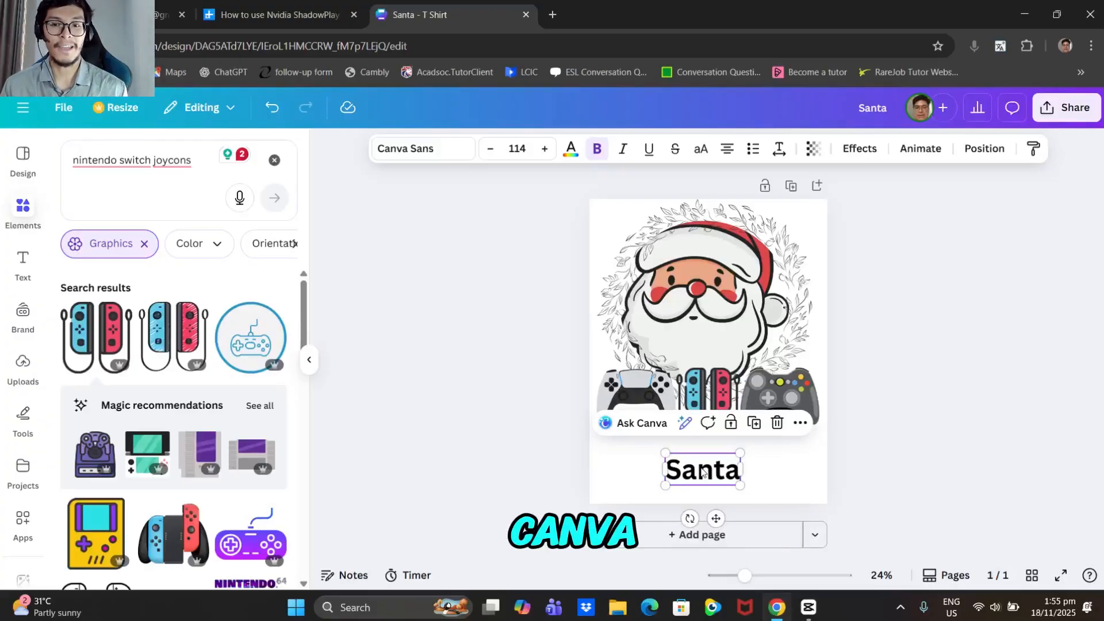
pyautogui.moveTo(703, 472); pyautogui.dragTo(644, 457)
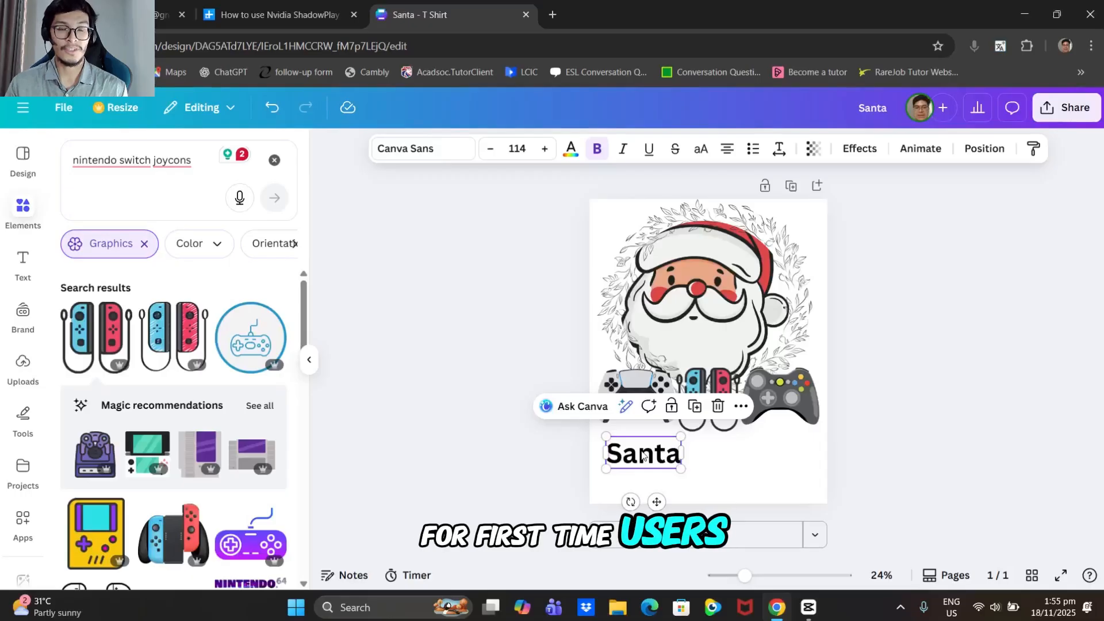
pyautogui.moveTo(643, 456); pyautogui.dragTo(640, 452)
# Extend the heading text to read "Santa Loves" and reselect its text box.
pyautogui.click(662, 447)
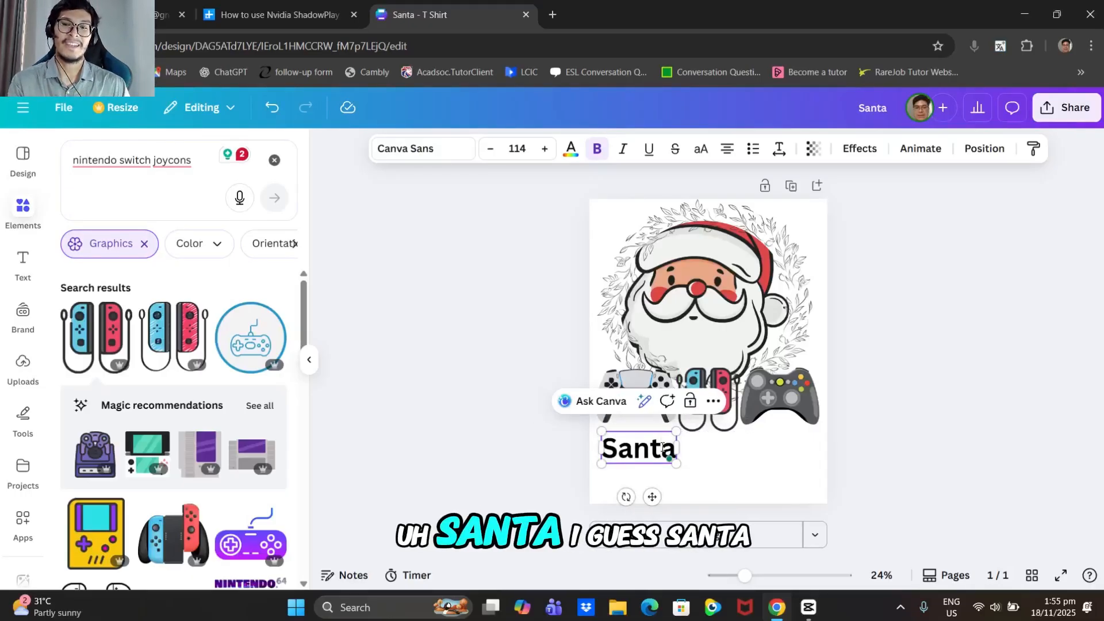
pyautogui.write('-')
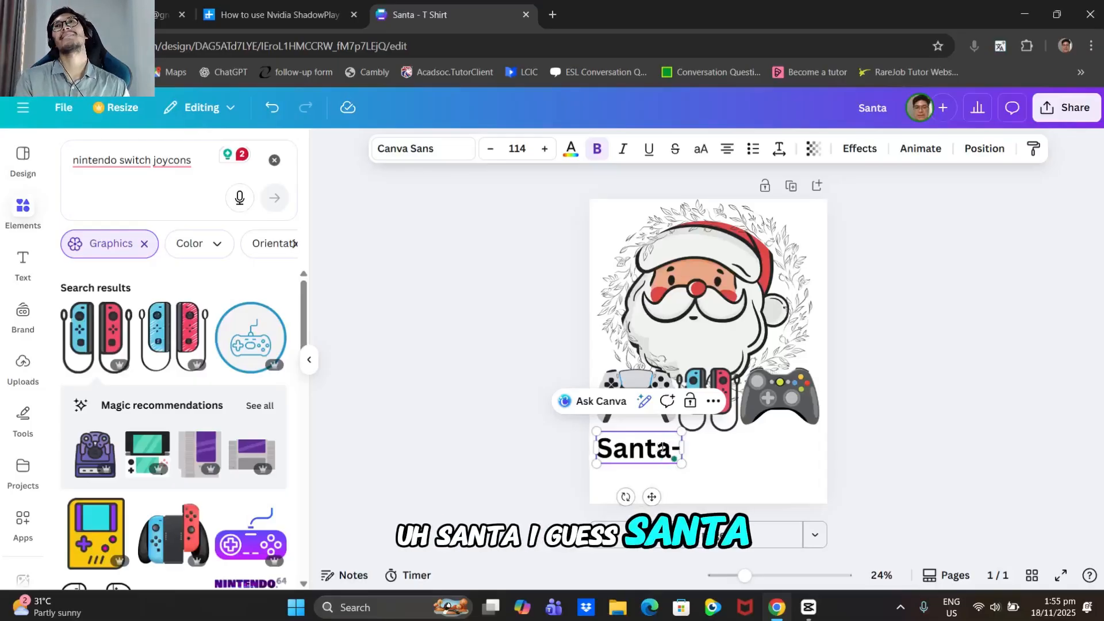
pyautogui.press('BackSpace')
pyautogui.write('LO')
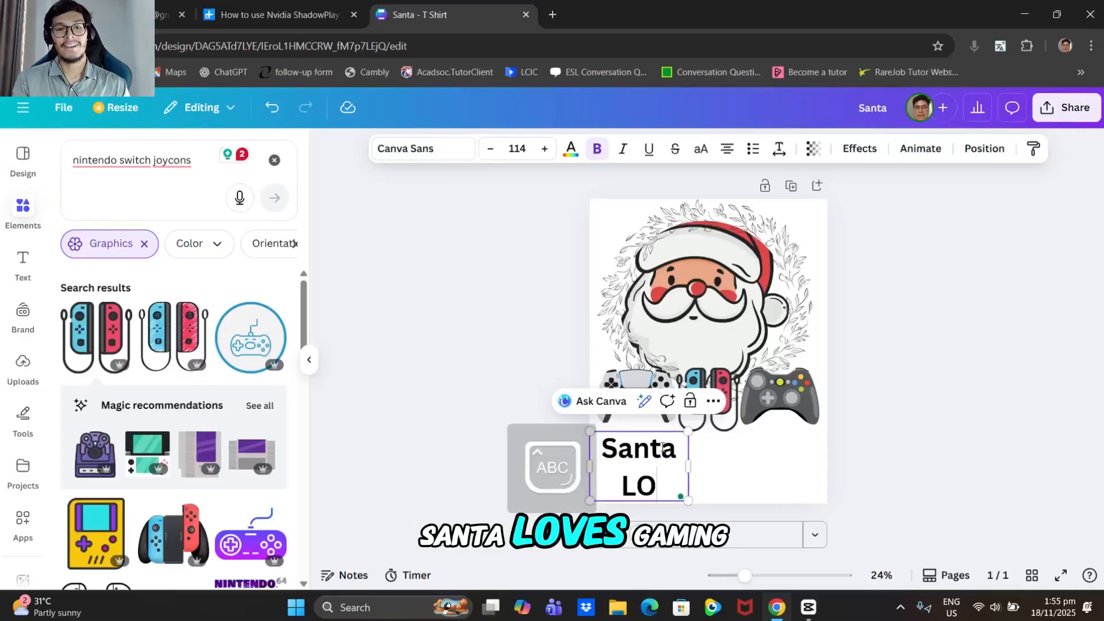
pyautogui.press('BackSpace')
pyautogui.write('oves')
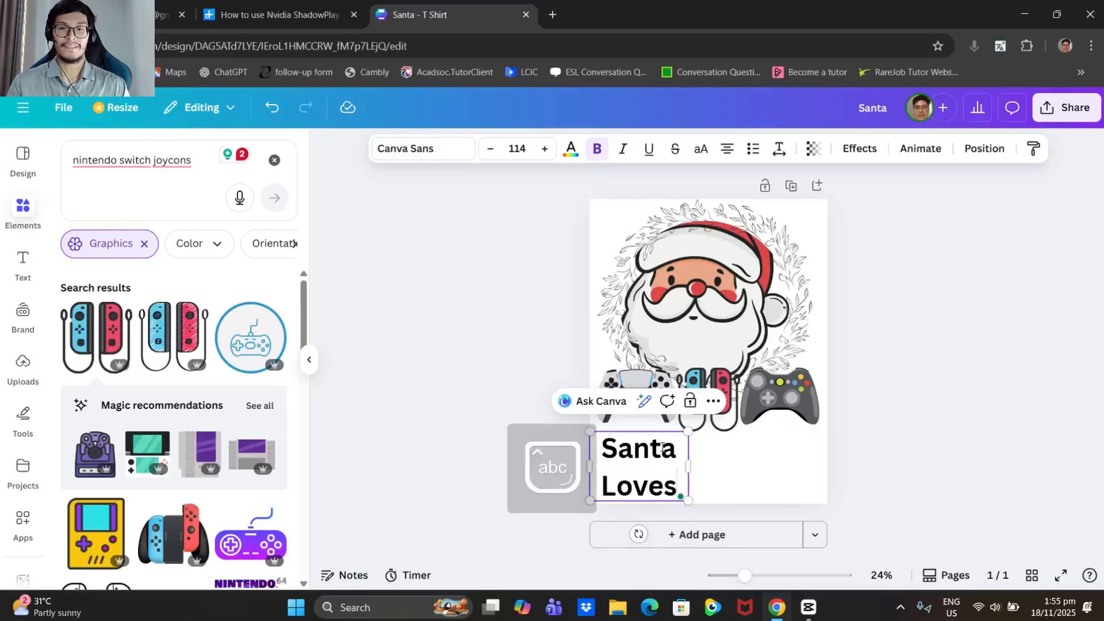
pyautogui.click(934, 374)
pyautogui.click(680, 462)
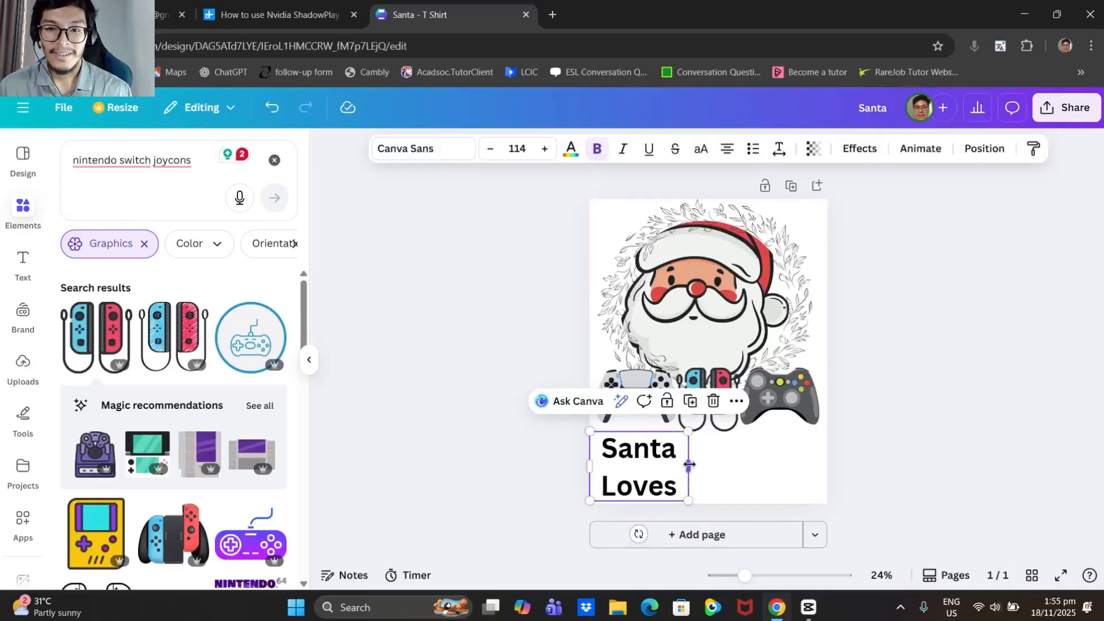
# Widen the "Santa Loves" text box to the full page width and change the text to "Santa Claus Loves".
pyautogui.moveTo(690, 463); pyautogui.dragTo(828, 446)
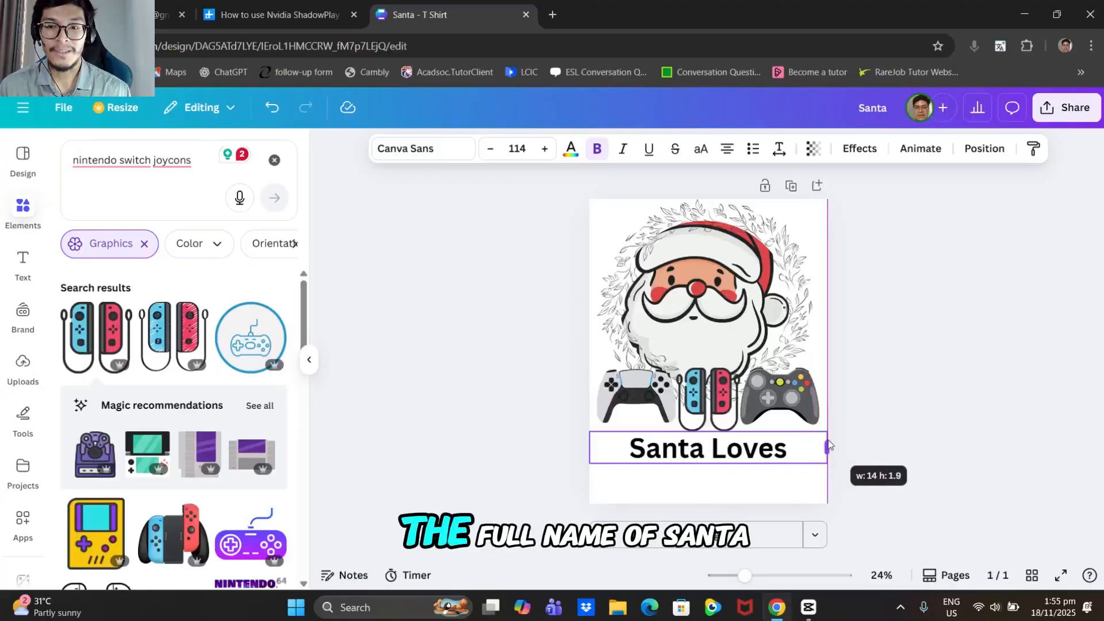
pyautogui.click(708, 454)
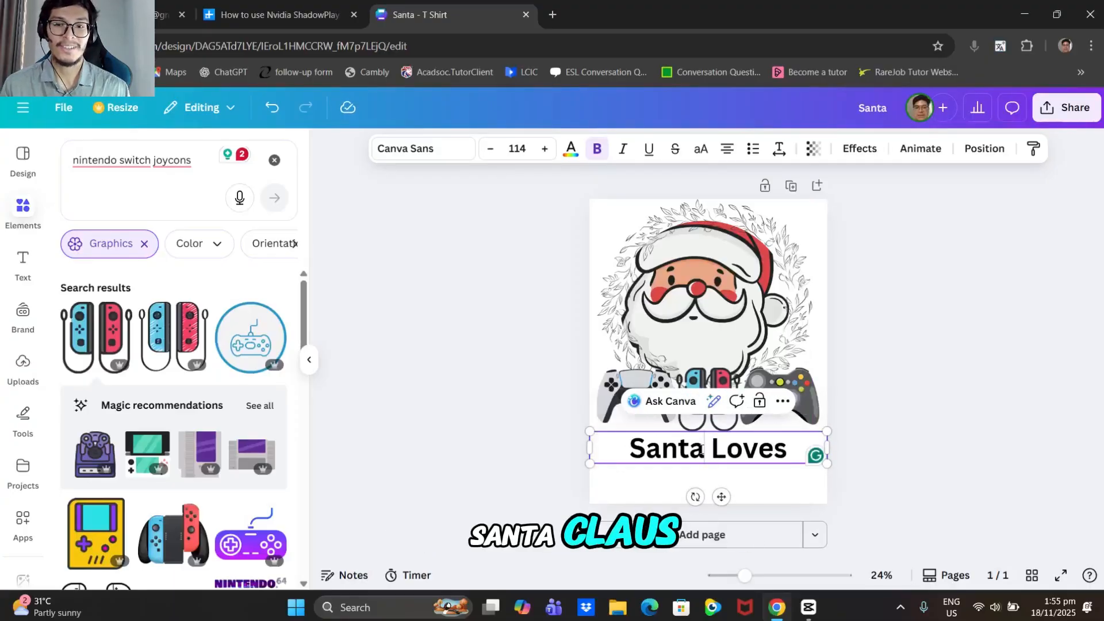
pyautogui.write('Claus')
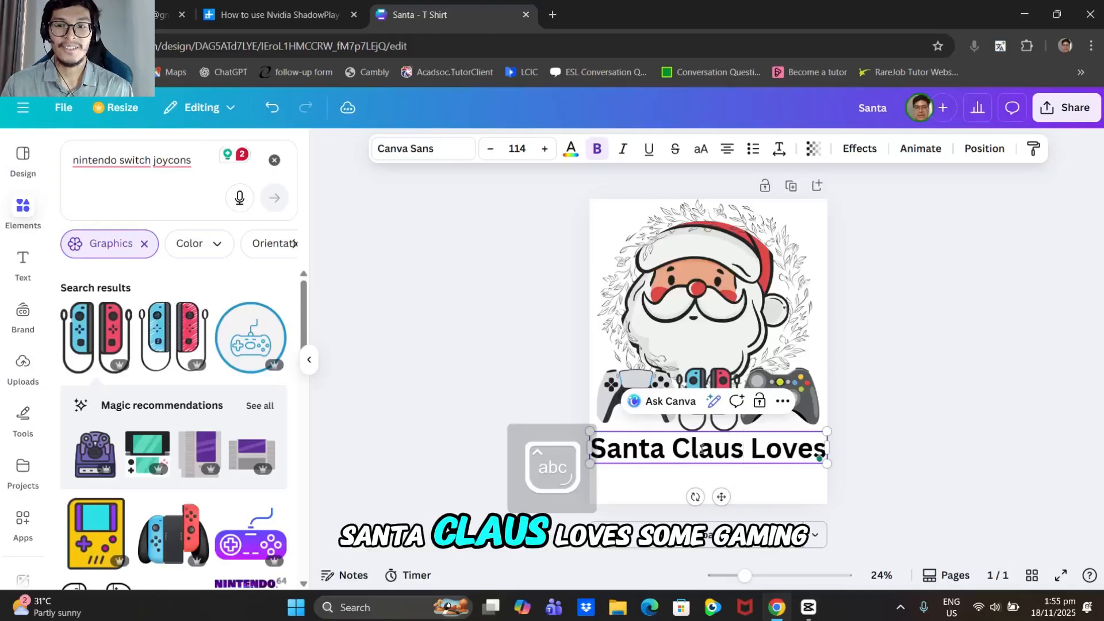
pyautogui.click(933, 401)
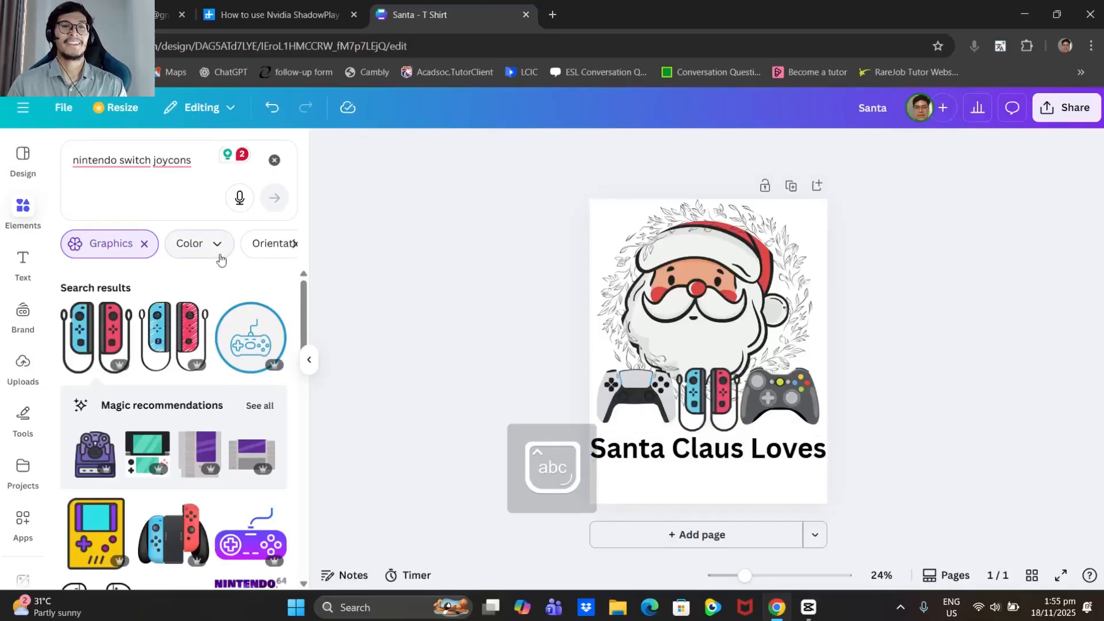
# Add a second heading reading "GAMING!!!" and place it centered below the "Santa Claus Loves" line.
pyautogui.click(23, 262)
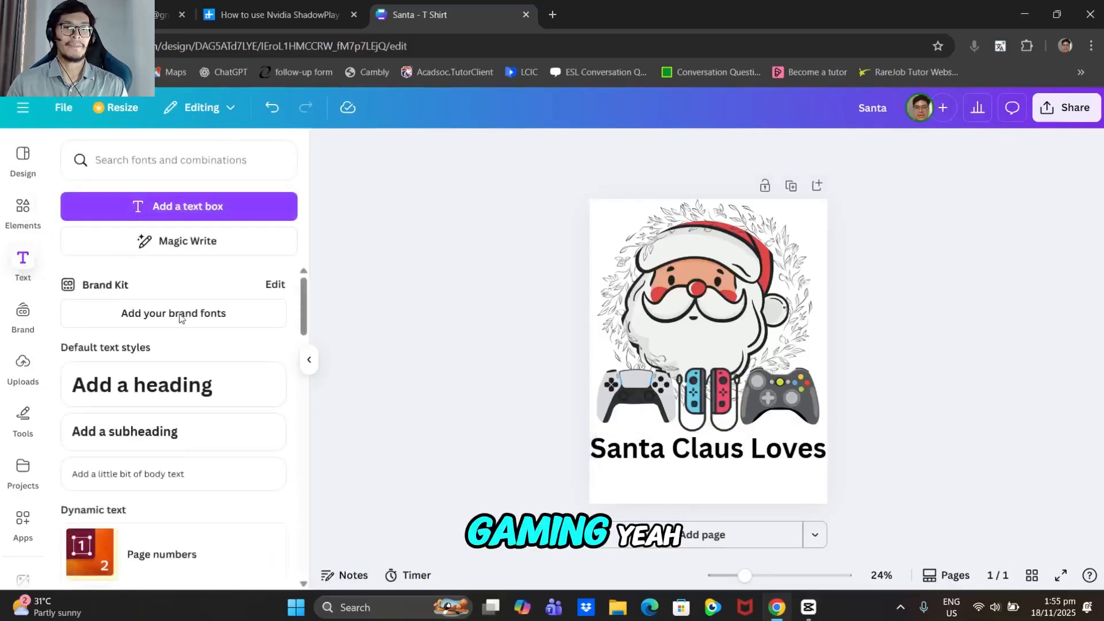
pyautogui.click(142, 384)
pyautogui.moveTo(723, 415); pyautogui.dragTo(714, 522)
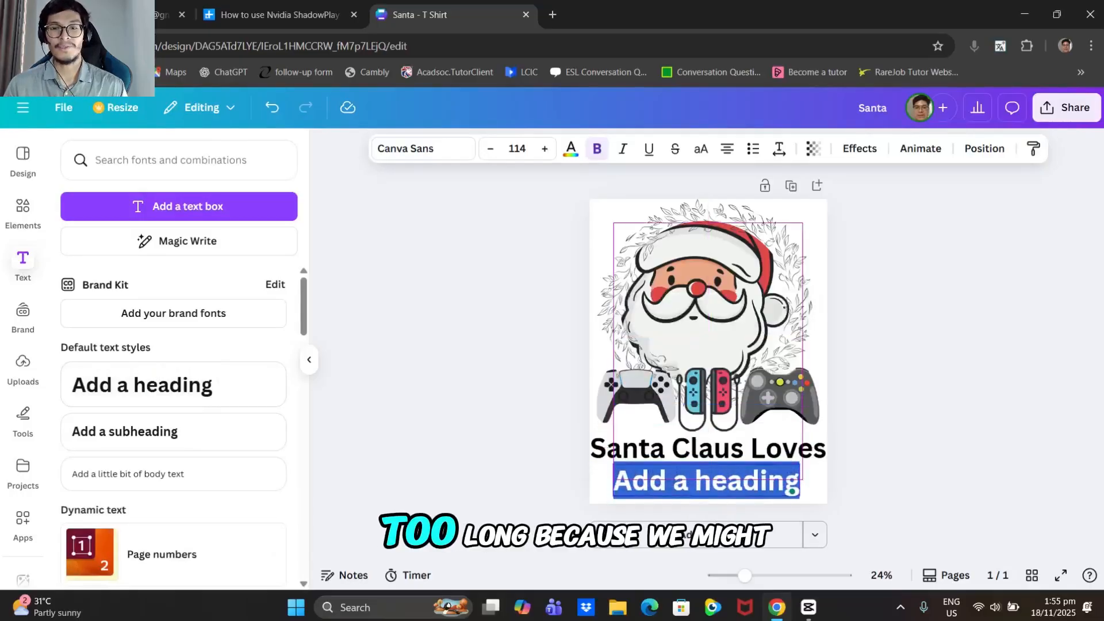
pyautogui.write('GAMING!!!')
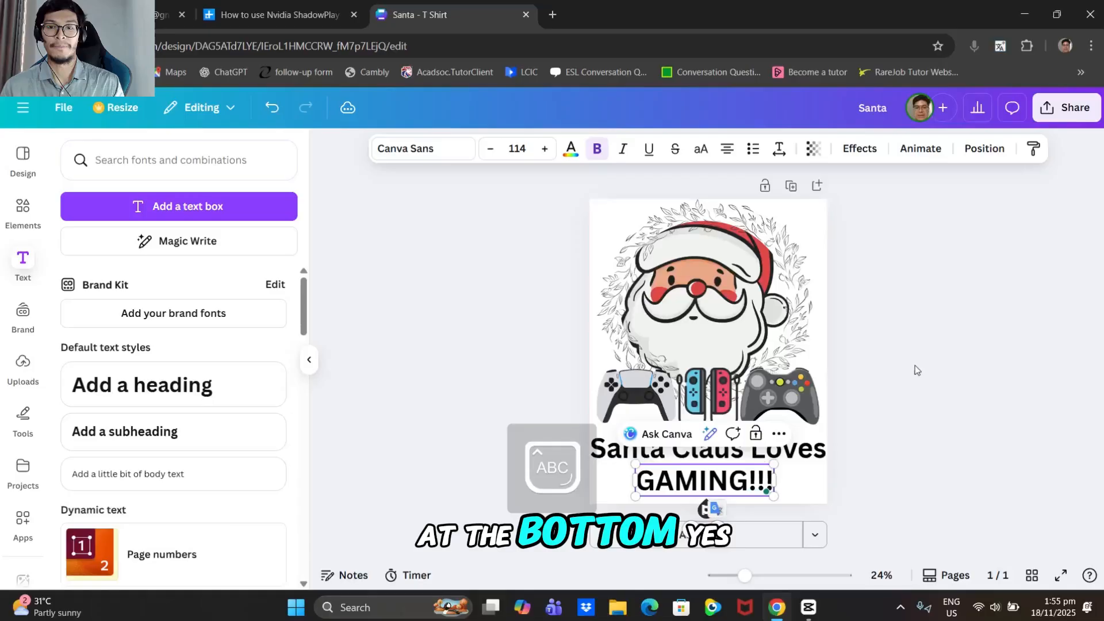
pyautogui.click(911, 394)
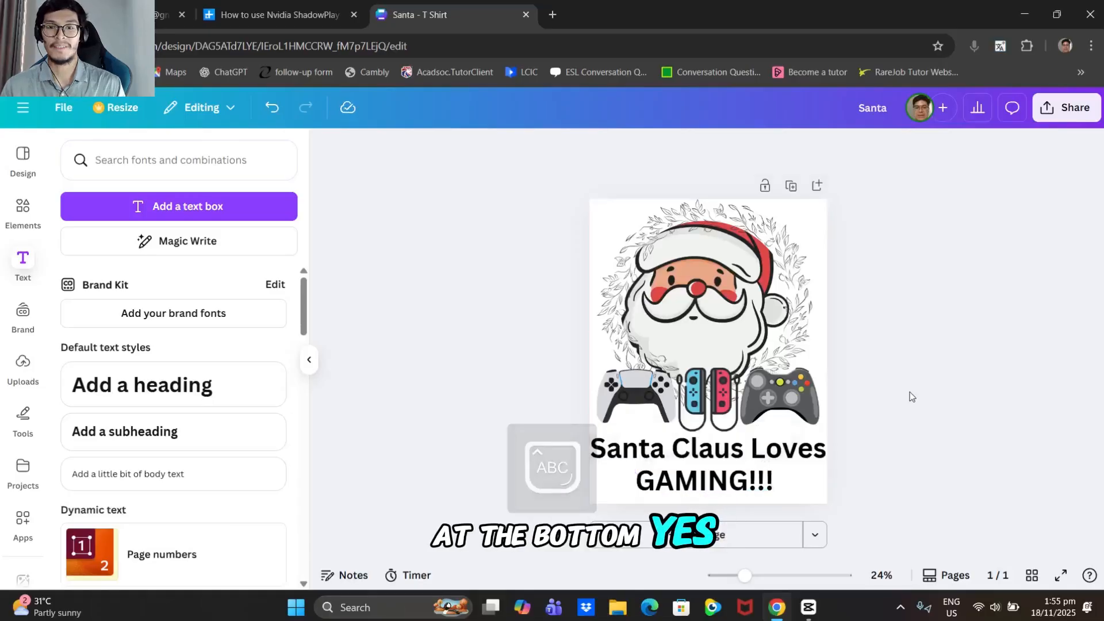
pyautogui.moveTo(748, 480); pyautogui.dragTo(754, 483)
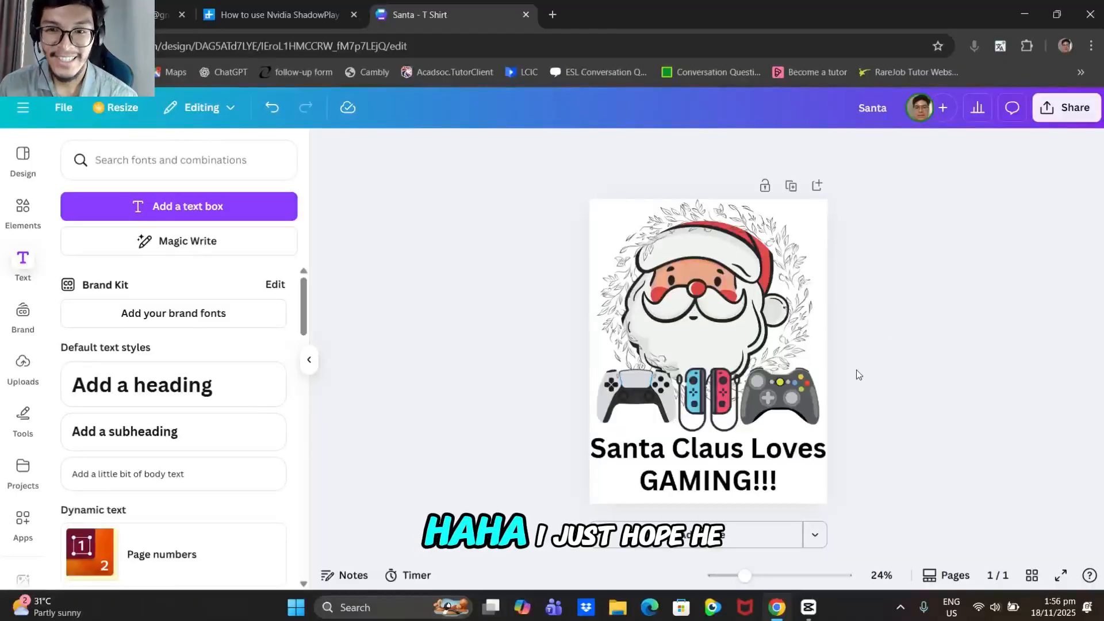
# Examine the available fonts for the "Santa Claus Loves" line, looking for Christmas and candy-cane styles.
pyautogui.click(779, 452)
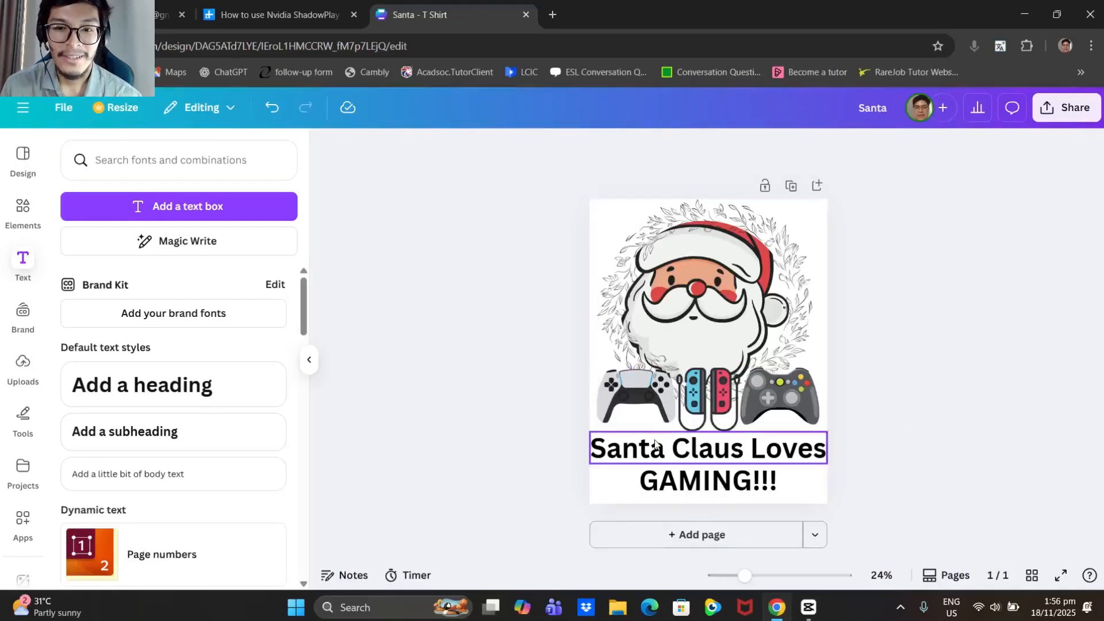
pyautogui.click(417, 149)
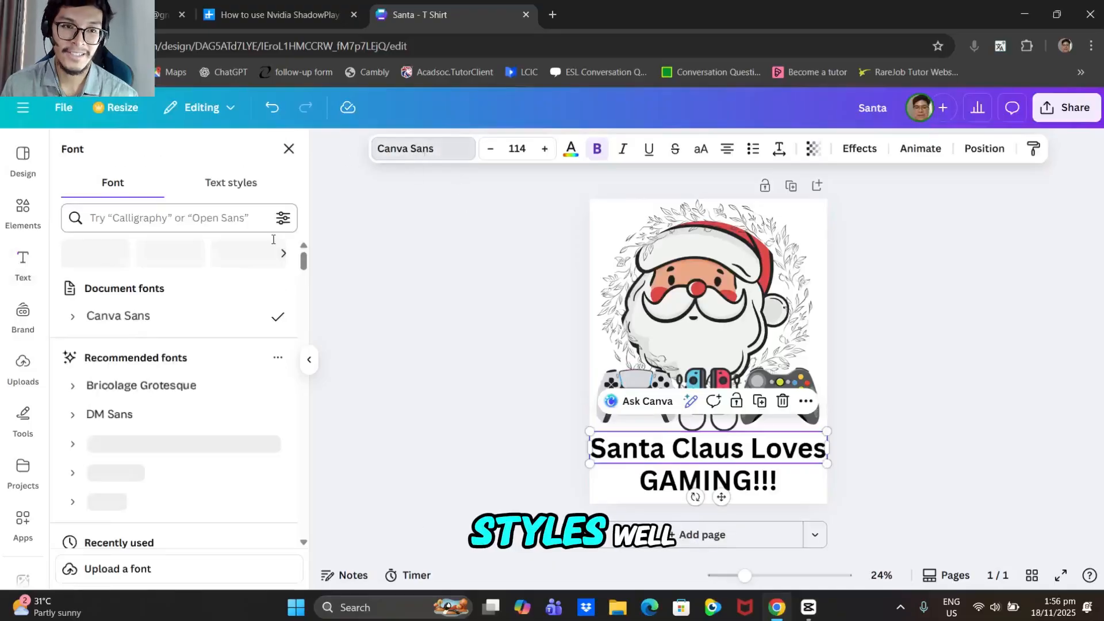
pyautogui.scroll(-15, 158, 382)
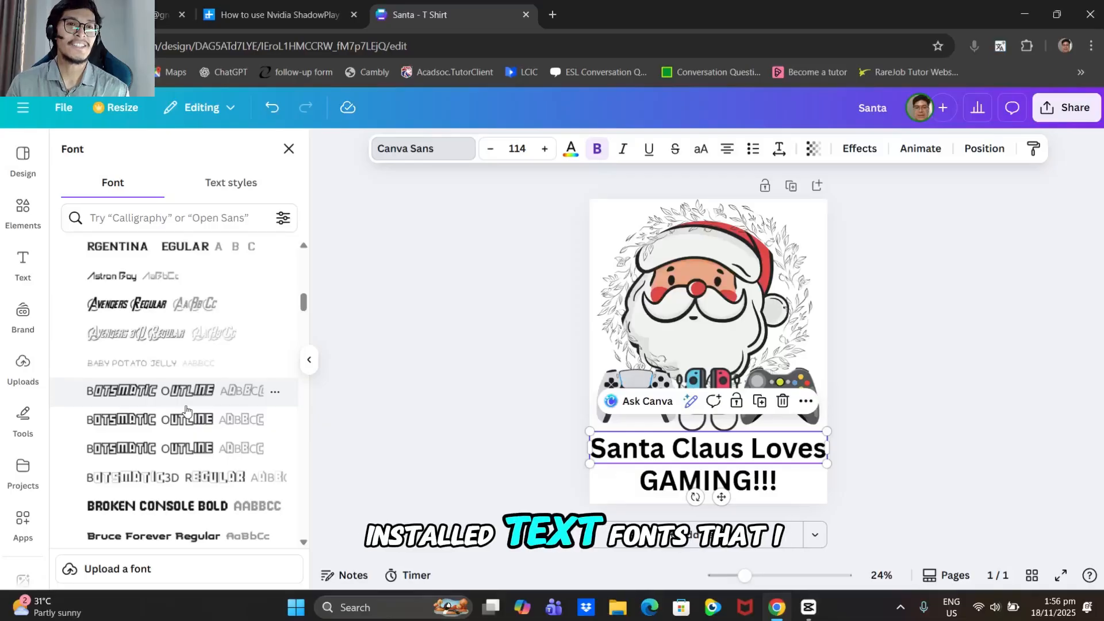
pyautogui.scroll(5, 185, 410)
pyautogui.scroll(-10, 186, 409)
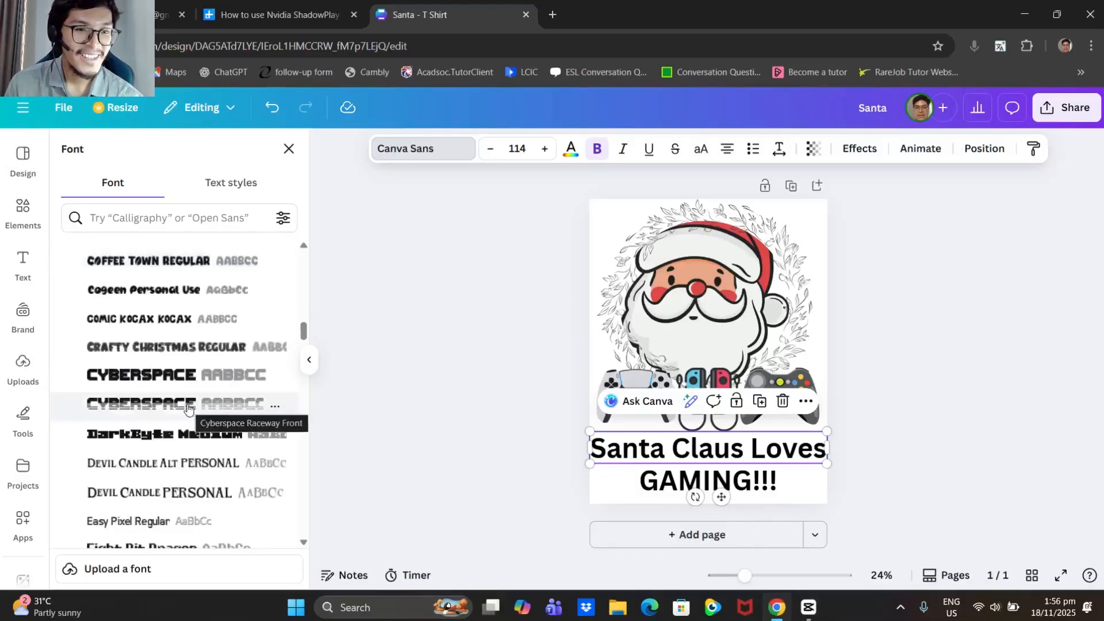
pyautogui.scroll(1, 188, 408)
pyautogui.scroll(1, 186, 407)
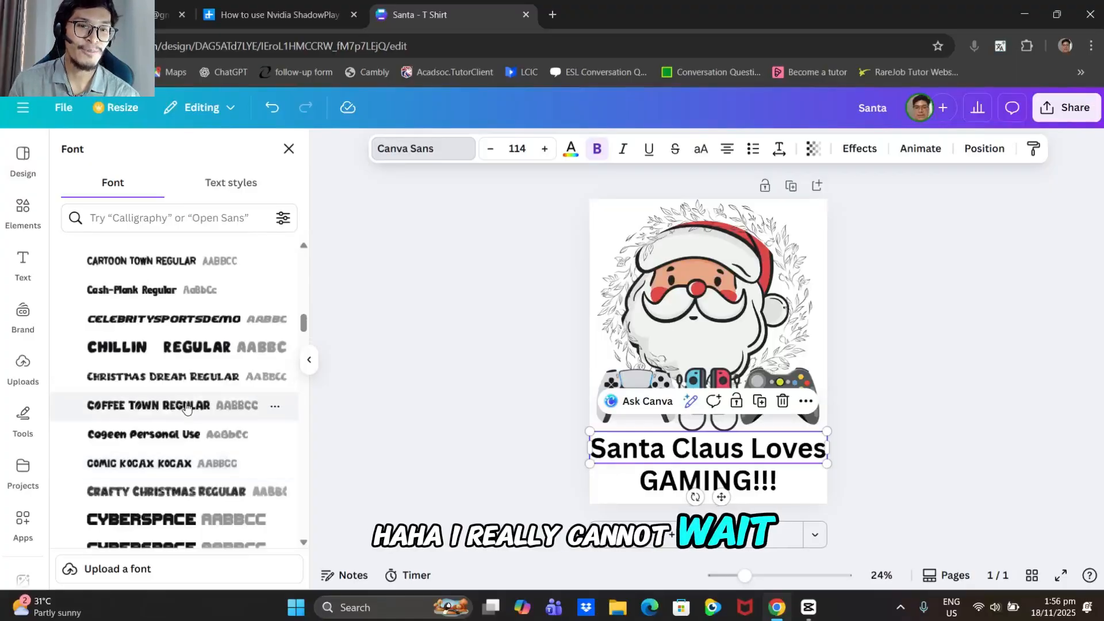
pyautogui.scroll(-5, 185, 407)
pyautogui.scroll(-8, 186, 407)
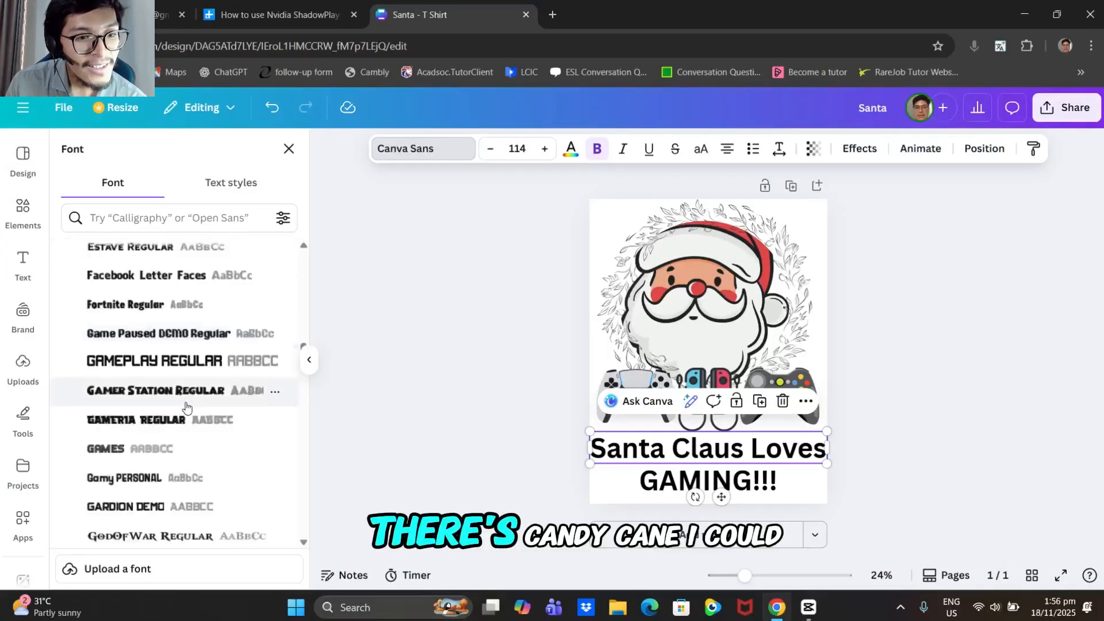
pyautogui.scroll(12, 186, 407)
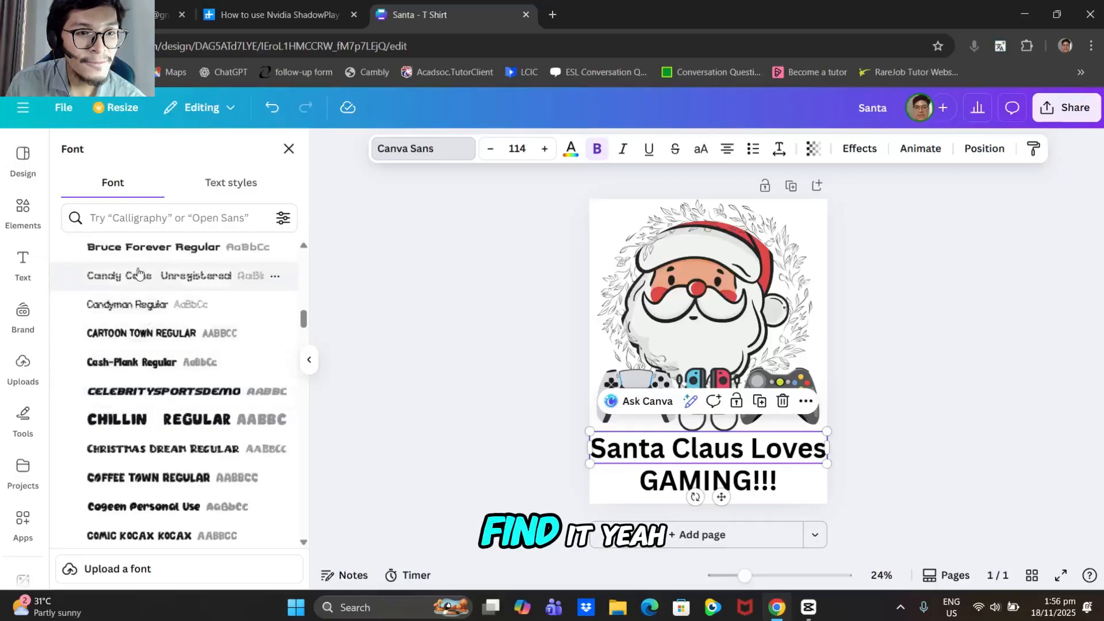
# Try the Candy Cane and Candyman fonts on the "Santa Claus Loves" line.
pyautogui.click(138, 307)
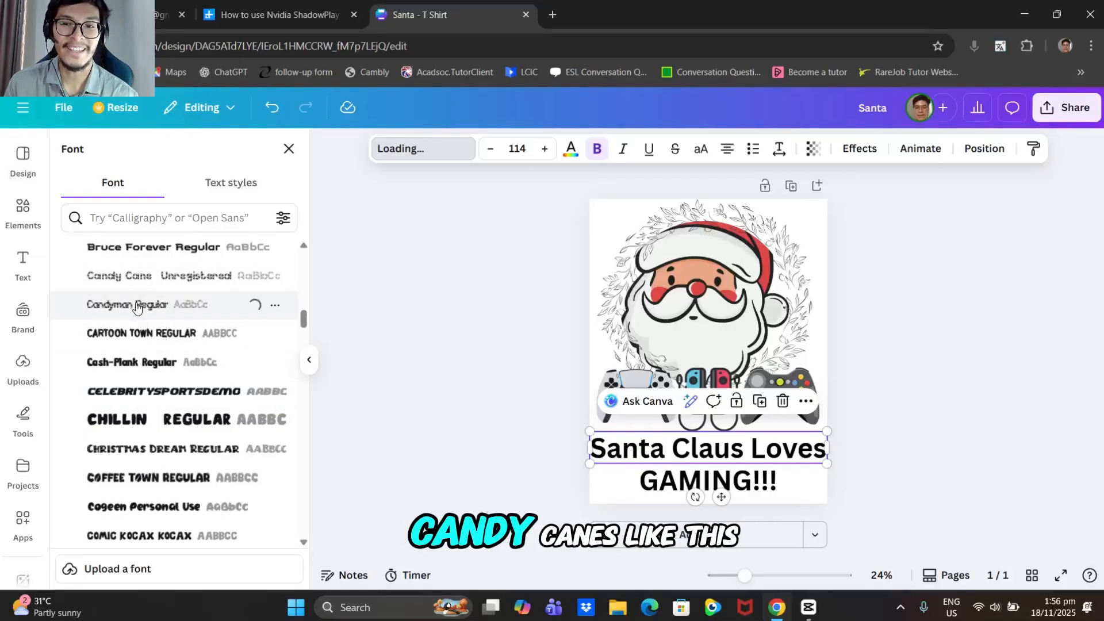
pyautogui.click(138, 276)
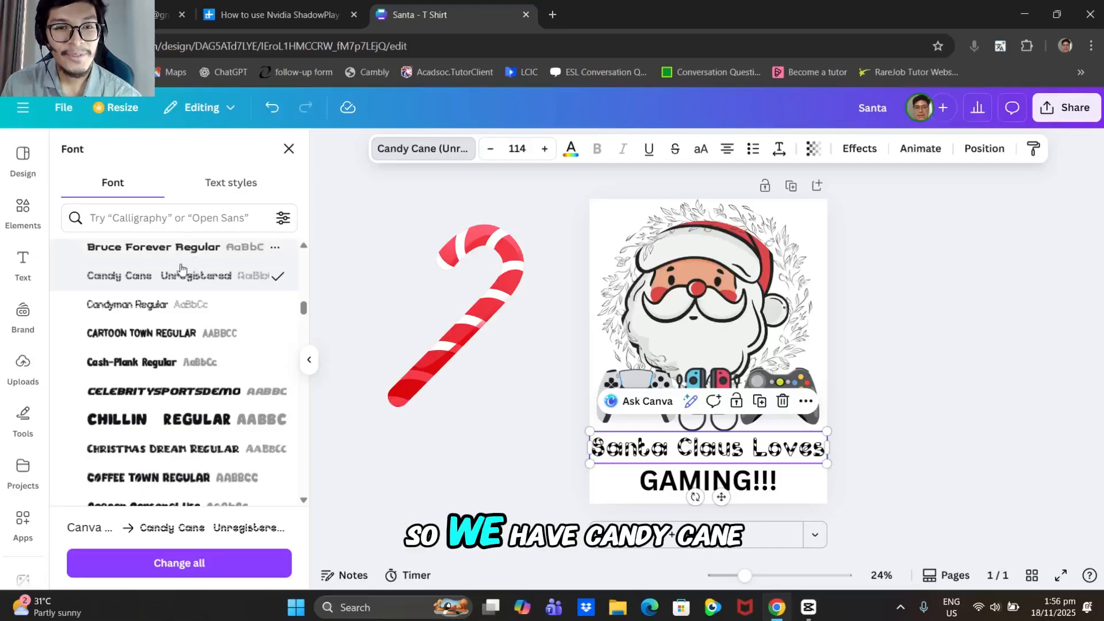
pyautogui.click(155, 305)
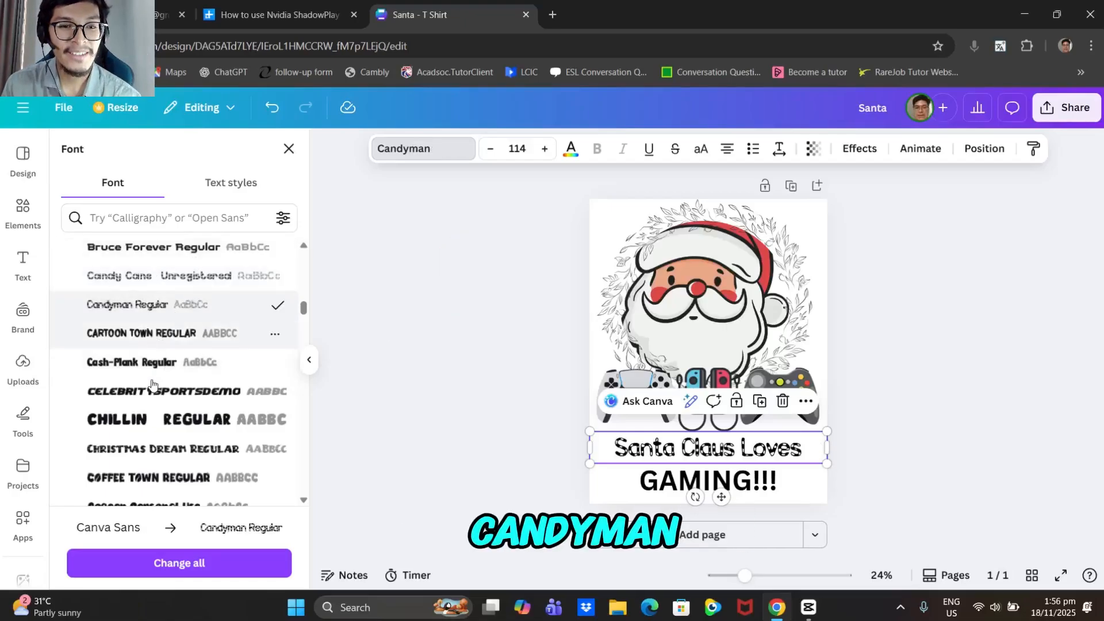
# Search the fonts for "christmas" and look through the matching styles.
pyautogui.scroll(1, 153, 345)
pyautogui.click(124, 217)
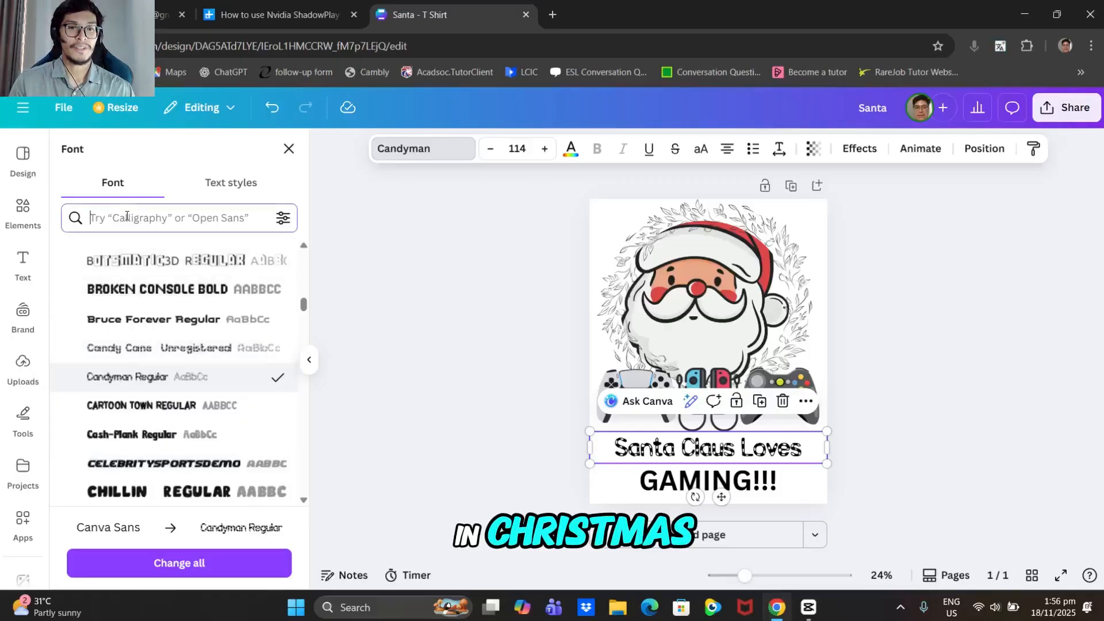
pyautogui.write('chrsitma')
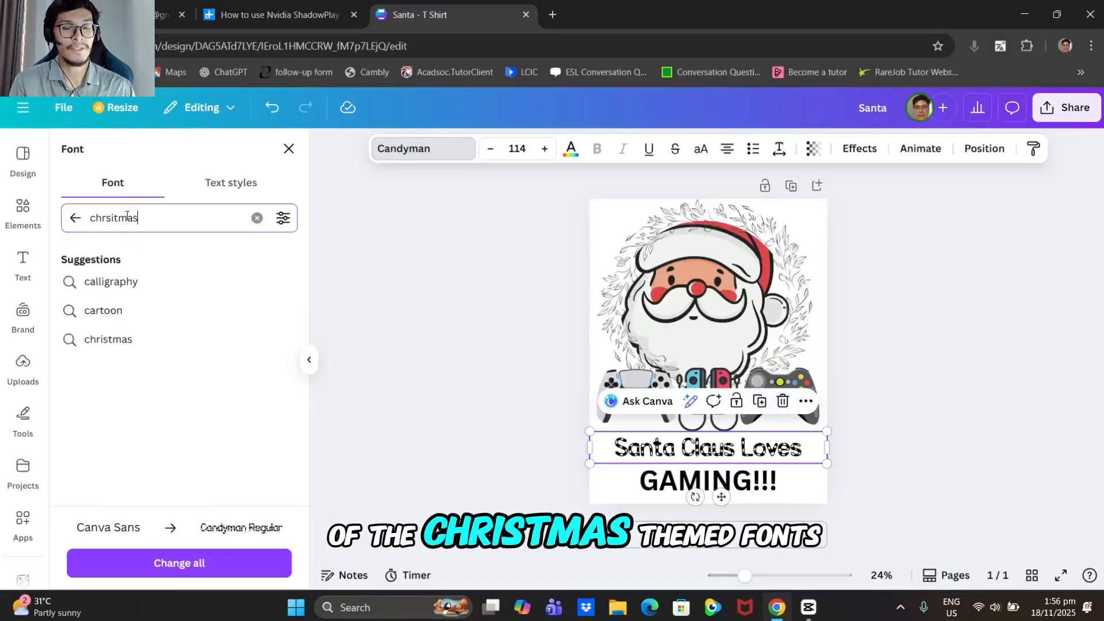
pyautogui.write('s')
pyautogui.press('Return')
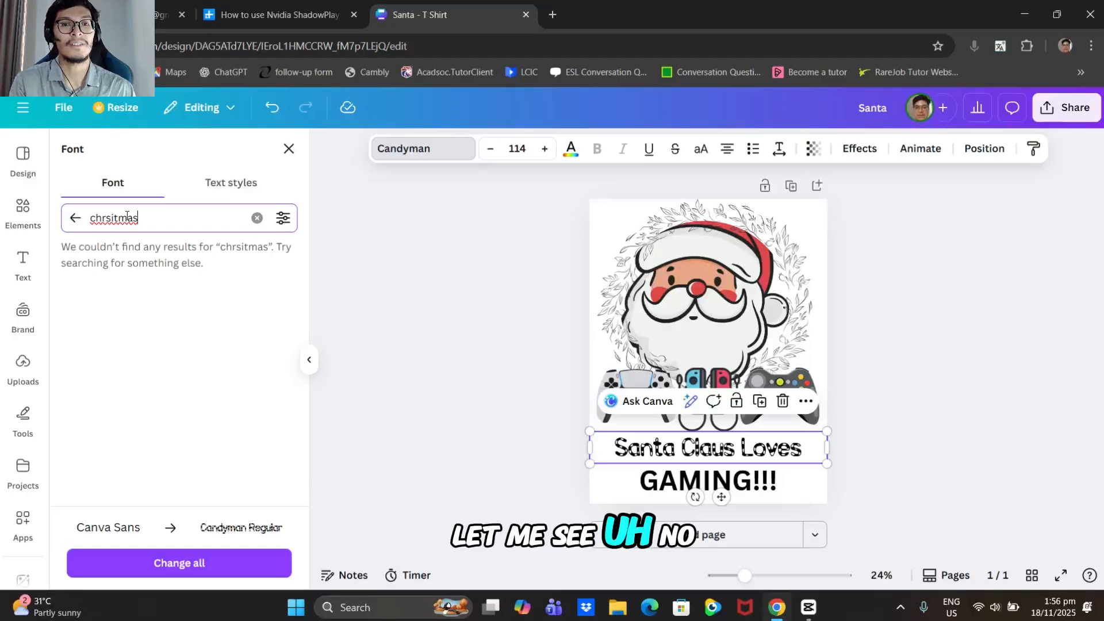
pyautogui.press('BackSpace')
pyautogui.press('BackSpace')
pyautogui.press('BackSpace')
pyautogui.write('istmas')
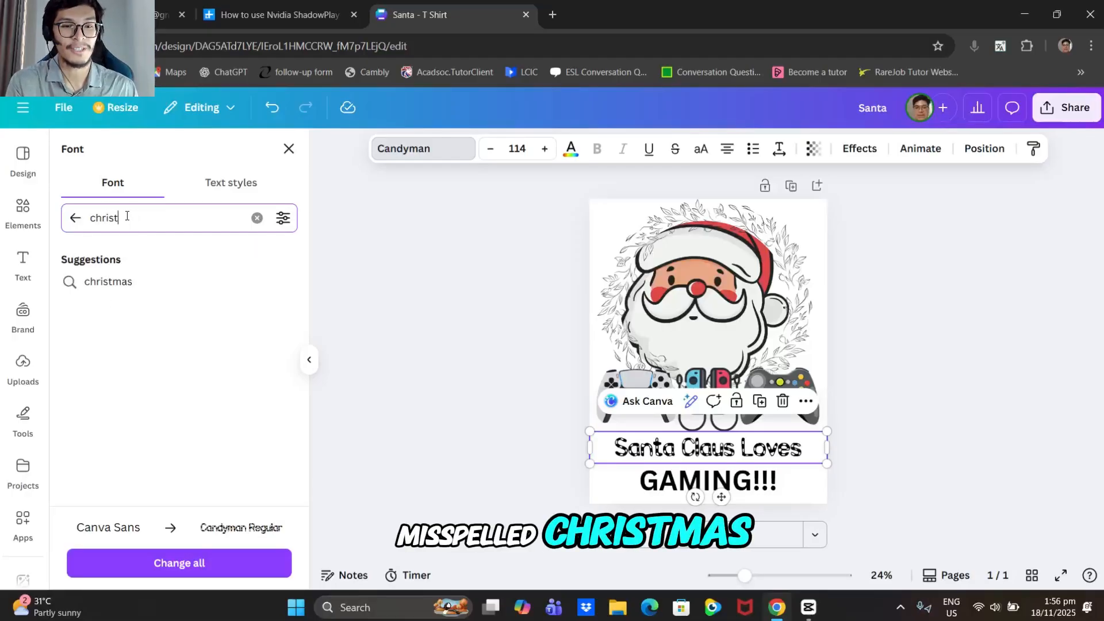
pyautogui.press('Return')
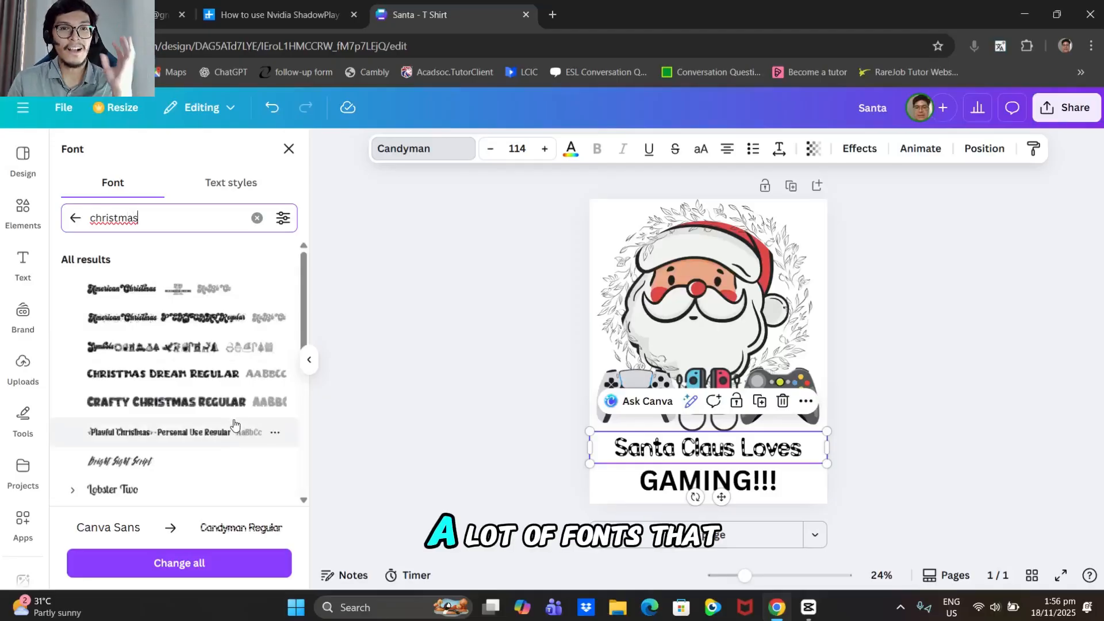
pyautogui.scroll(-1, 218, 415)
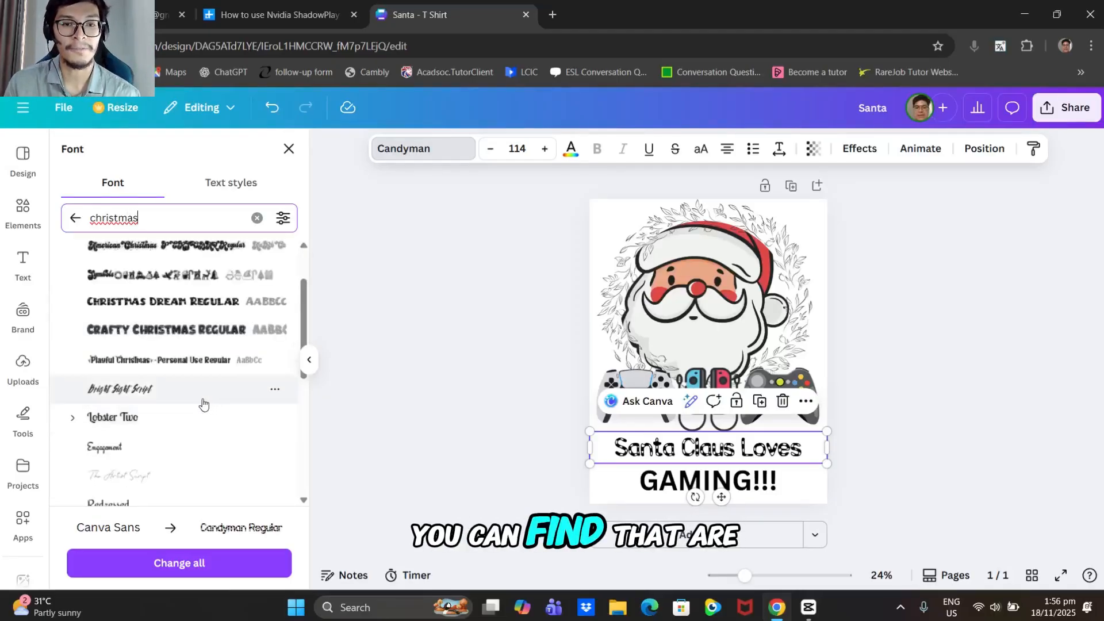
pyautogui.scroll(-2, 204, 404)
pyautogui.scroll(3, 168, 421)
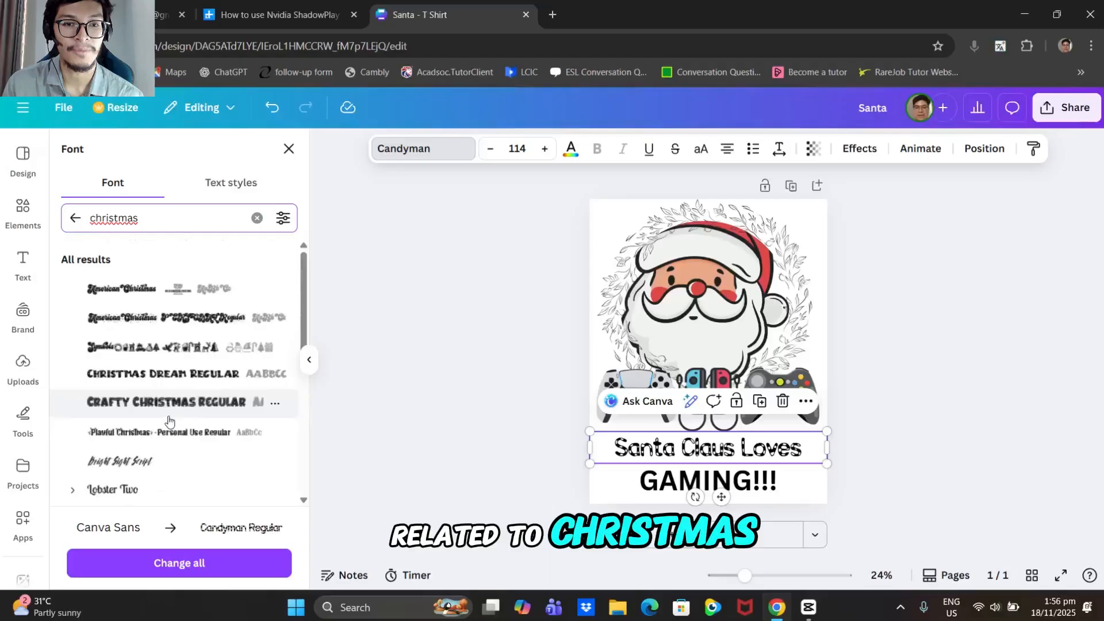
# Try American Christmas and Christmas Dream on the "Santa Claus Loves" line, and settle on the Crafty Christmas font.
pyautogui.click(154, 294)
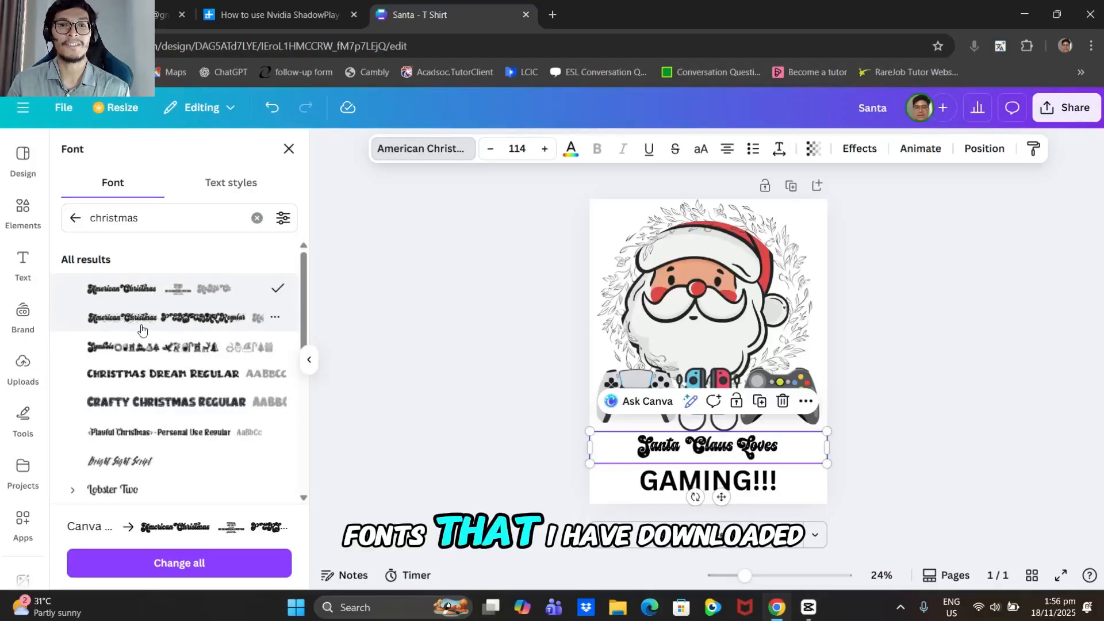
pyautogui.click(141, 325)
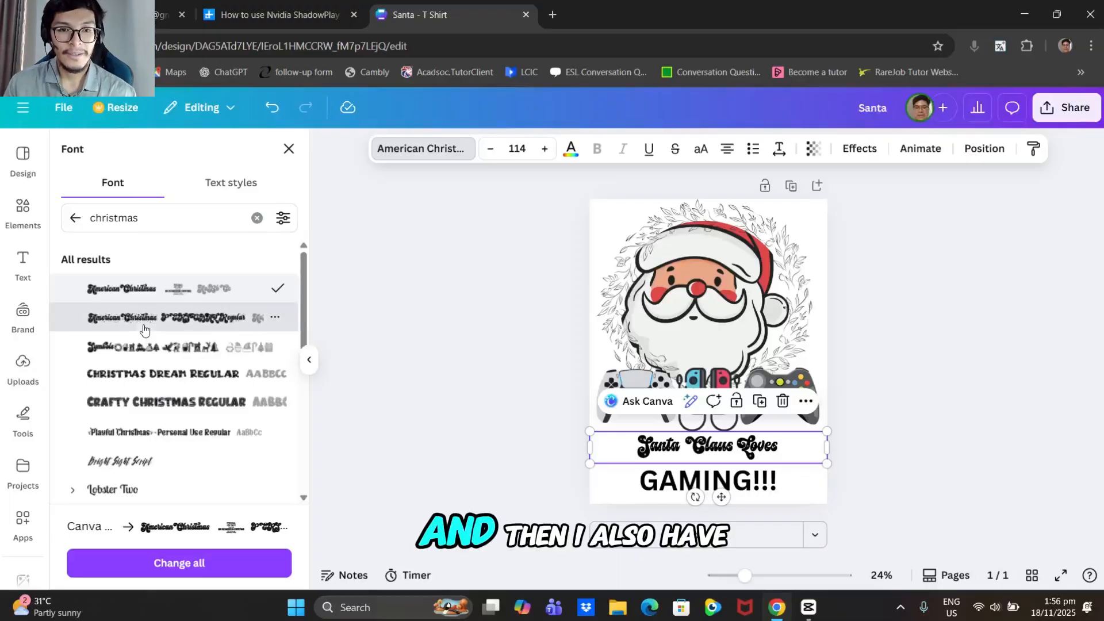
pyautogui.click(148, 380)
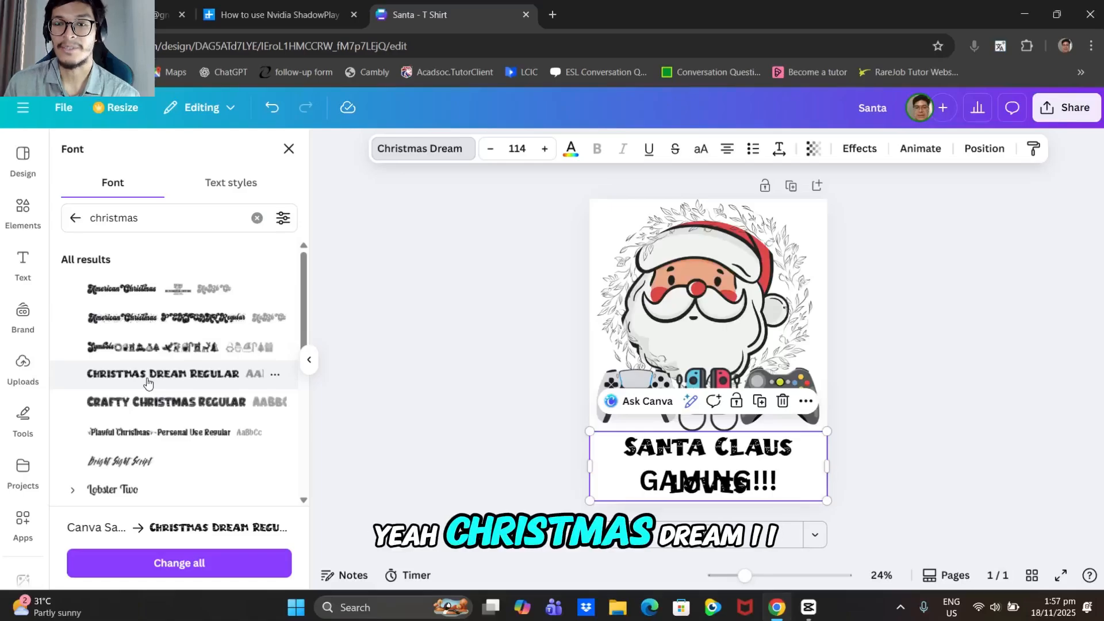
pyautogui.click(174, 407)
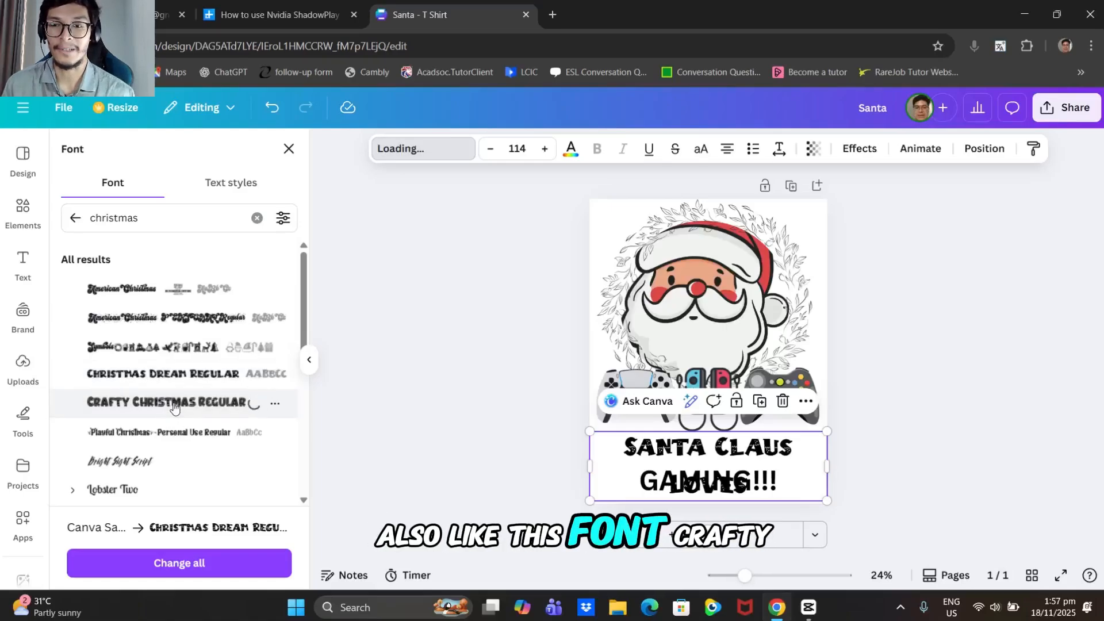
pyautogui.scroll(-1, 288, 414)
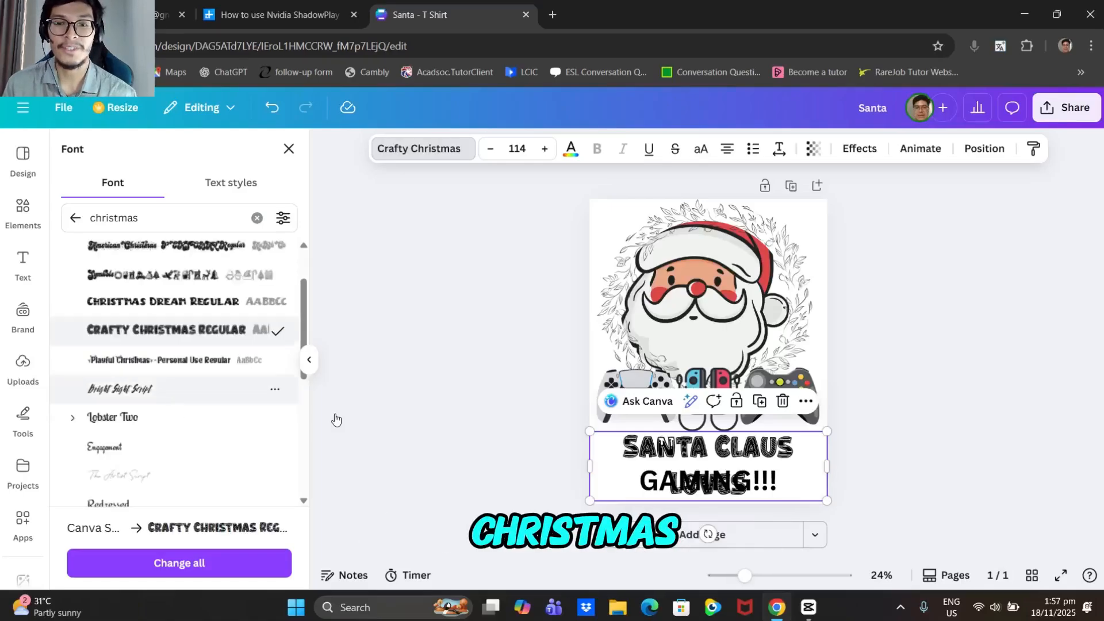
pyautogui.click(901, 421)
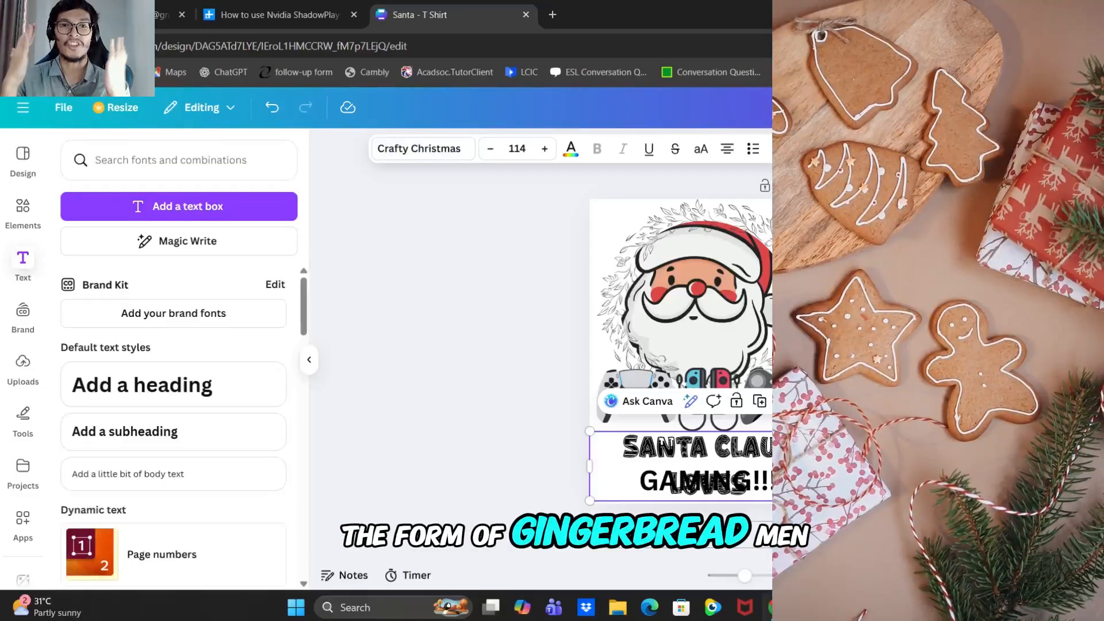
# Fit "Santa Claus Loves" on one line by widening its box, setting the font size to 100, and centering it above "GAMING!!!".
pyautogui.moveTo(739, 461); pyautogui.dragTo(707, 453)
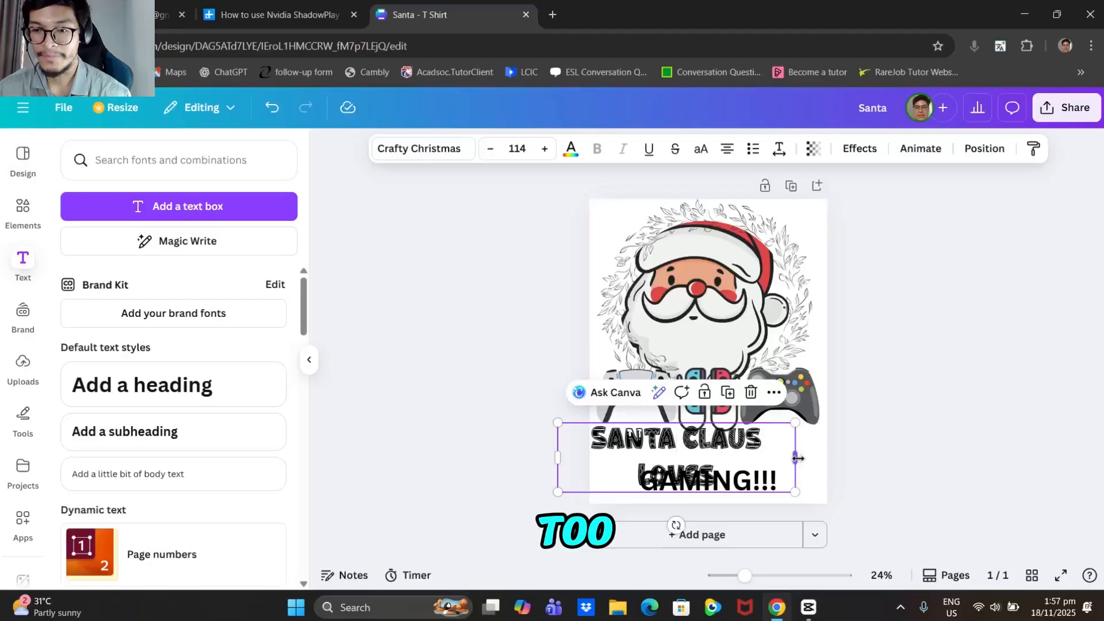
pyautogui.moveTo(798, 458); pyautogui.dragTo(837, 458)
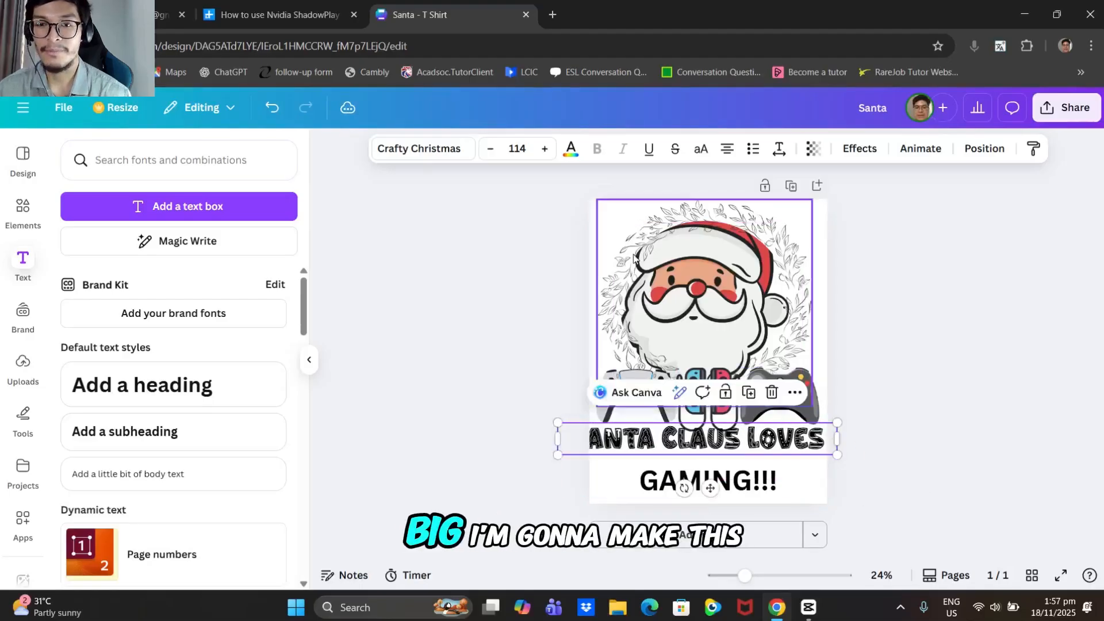
pyautogui.click(492, 149)
pyautogui.click(491, 149)
pyautogui.click(492, 149)
pyautogui.click(491, 149)
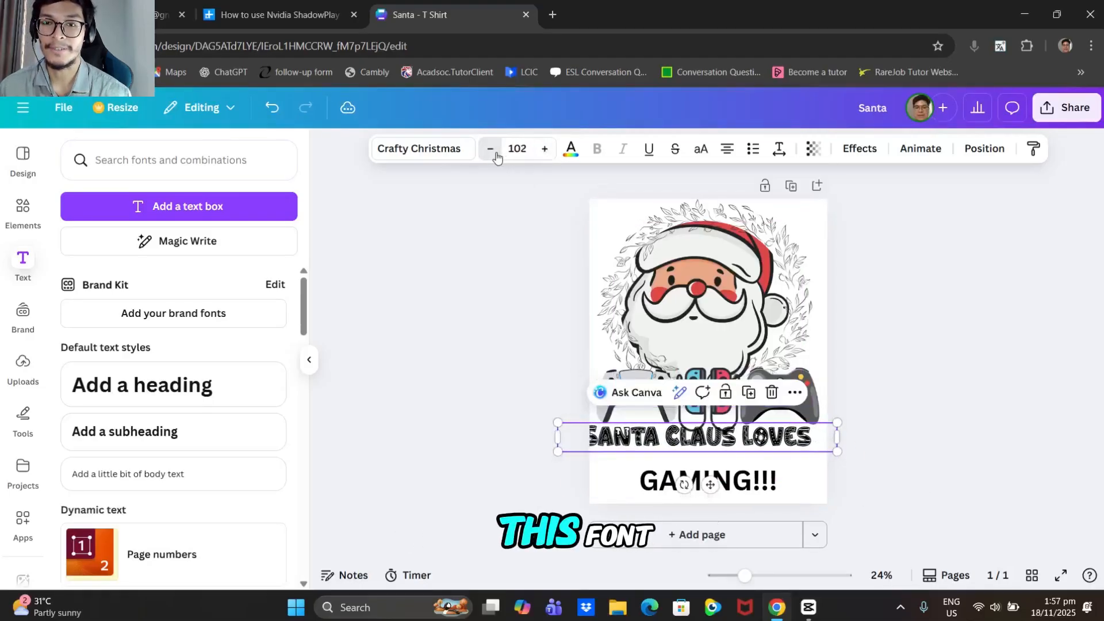
pyautogui.click(492, 149)
pyautogui.click(492, 149)
pyautogui.moveTo(711, 439); pyautogui.dragTo(722, 448)
pyautogui.click(521, 401)
# Change the font of the "GAMING!!!" text to Candyman Regular.
pyautogui.click(689, 490)
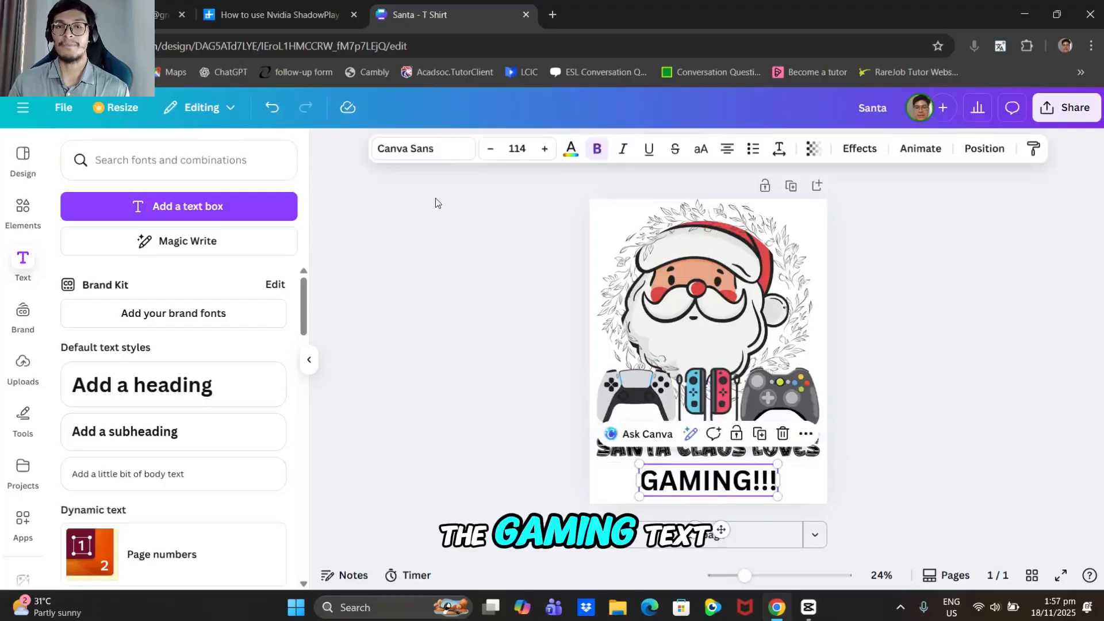
pyautogui.click(403, 151)
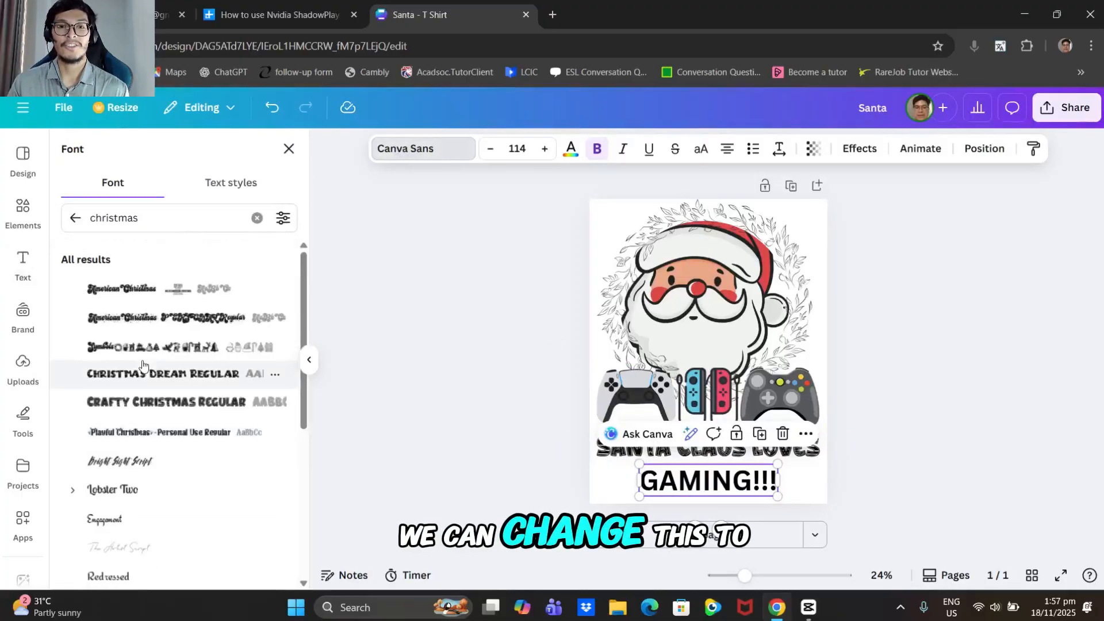
pyautogui.click(257, 217)
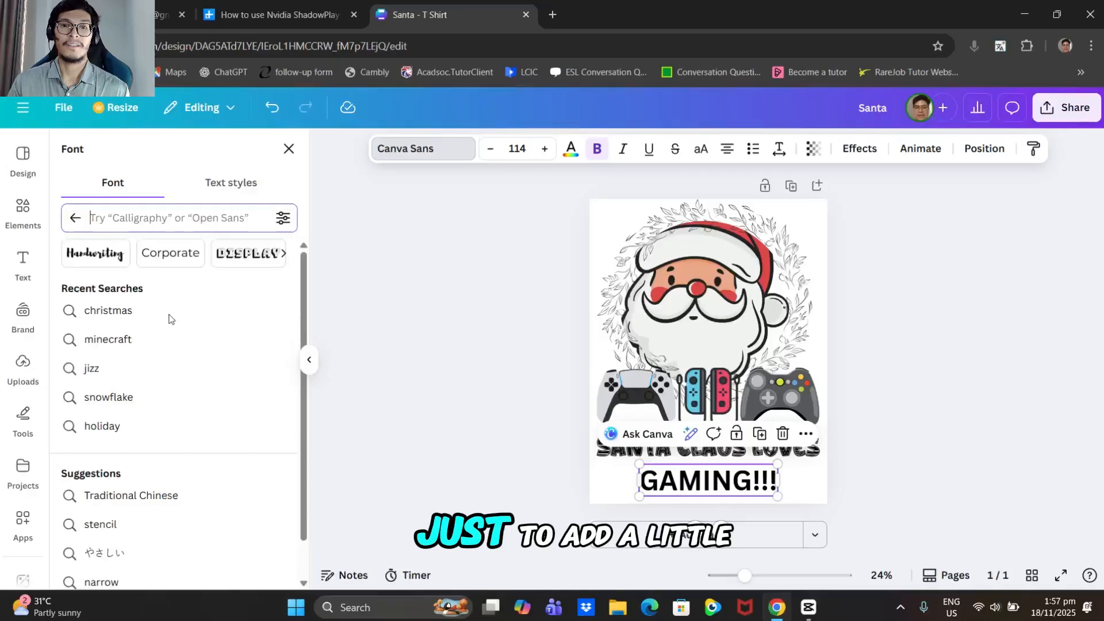
pyautogui.click(76, 220)
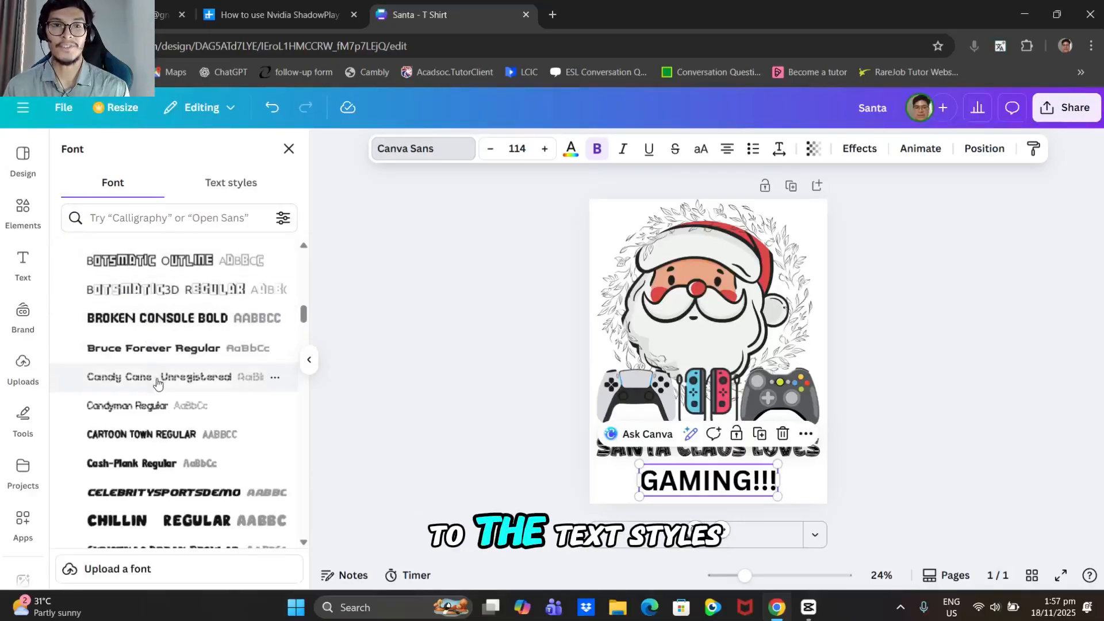
pyautogui.scroll(-4, 177, 390)
pyautogui.scroll(3, 176, 368)
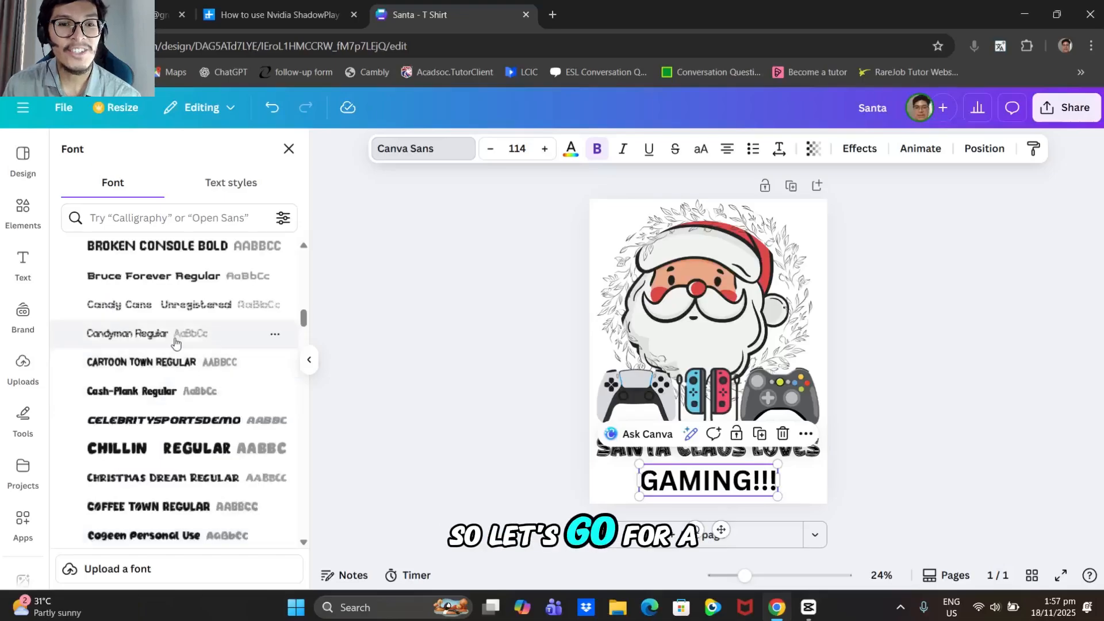
pyautogui.click(161, 332)
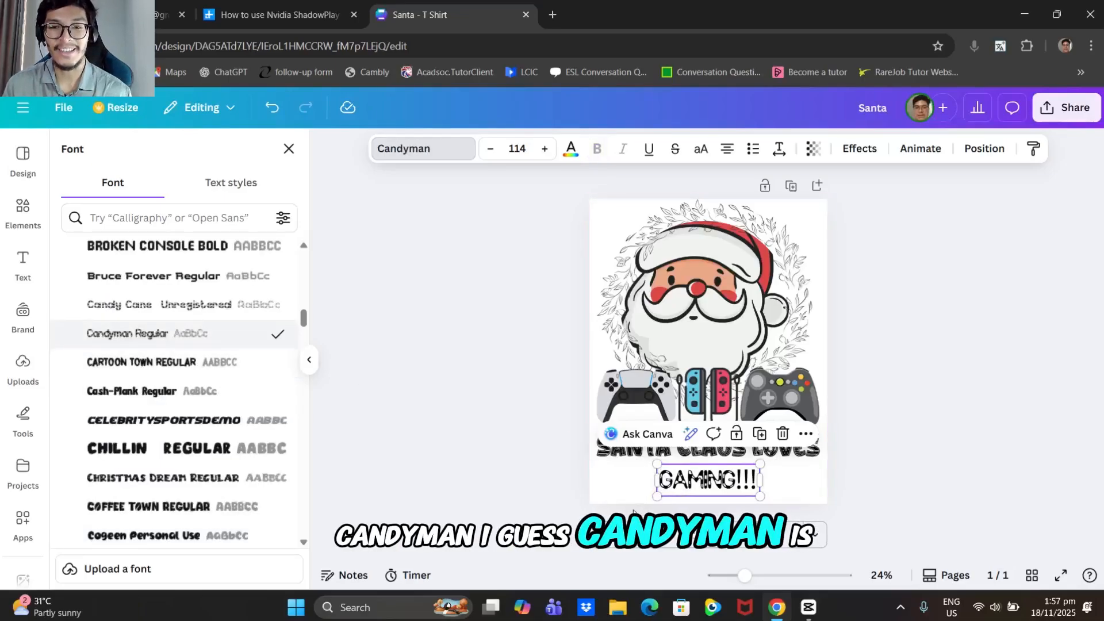
# Enlarge the "GAMING!!!" text to size 158 and center it beneath the "Santa Claus Loves" line.
pyautogui.moveTo(657, 496); pyautogui.dragTo(621, 508)
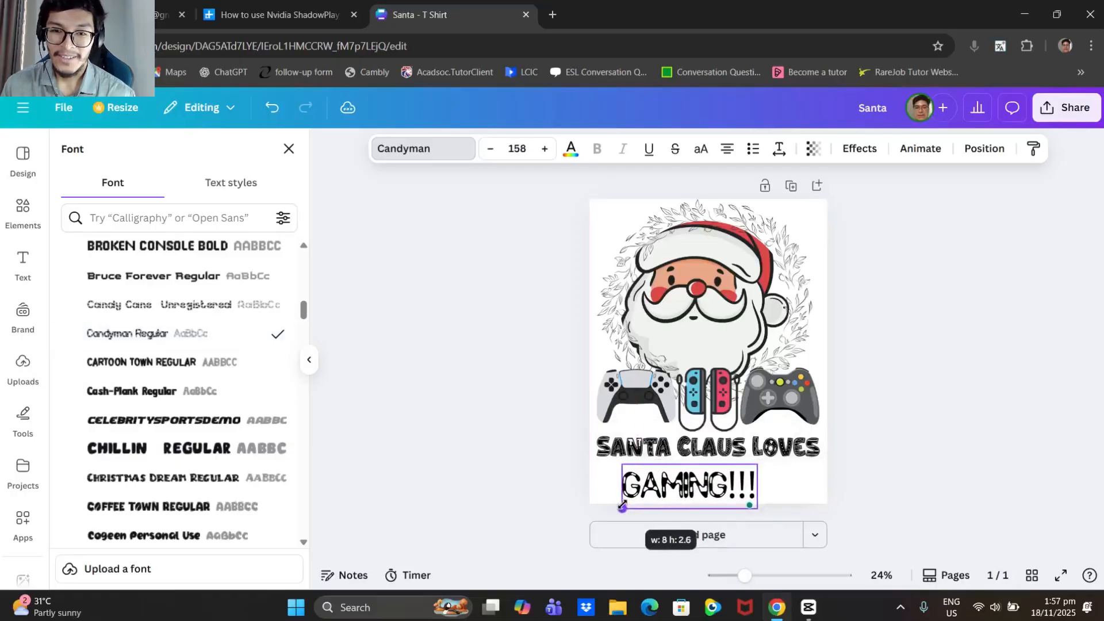
pyautogui.click(946, 407)
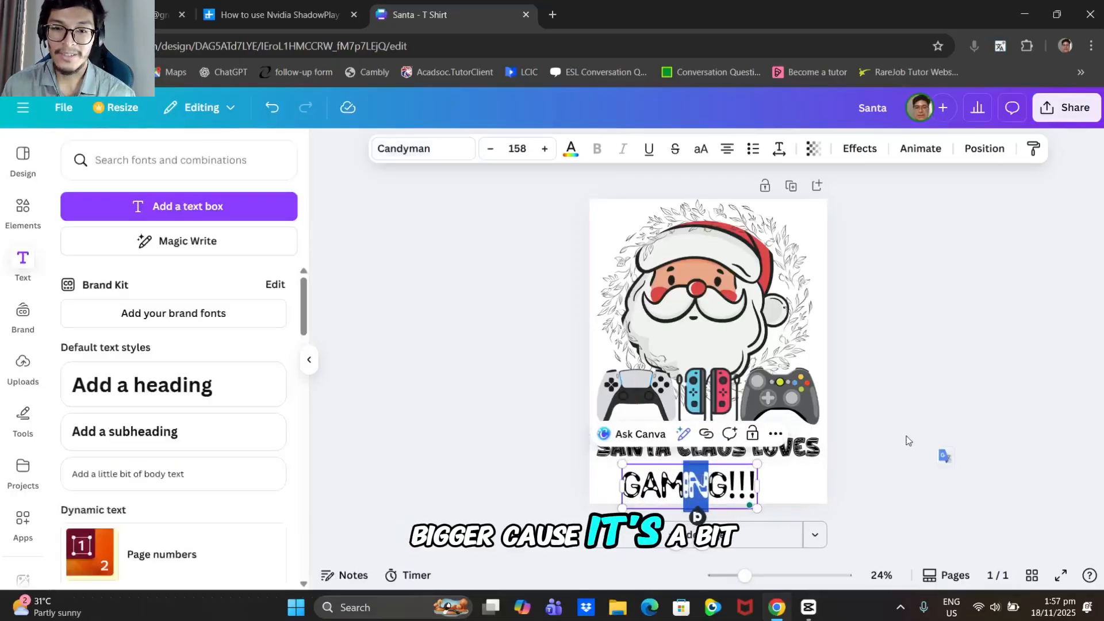
pyautogui.click(723, 488)
pyautogui.moveTo(723, 487)
pyautogui.mouseDown()
pyautogui.moveTo(767, 487)
pyautogui.moveTo(801, 518)
pyautogui.moveTo(742, 490)
pyautogui.mouseUp()
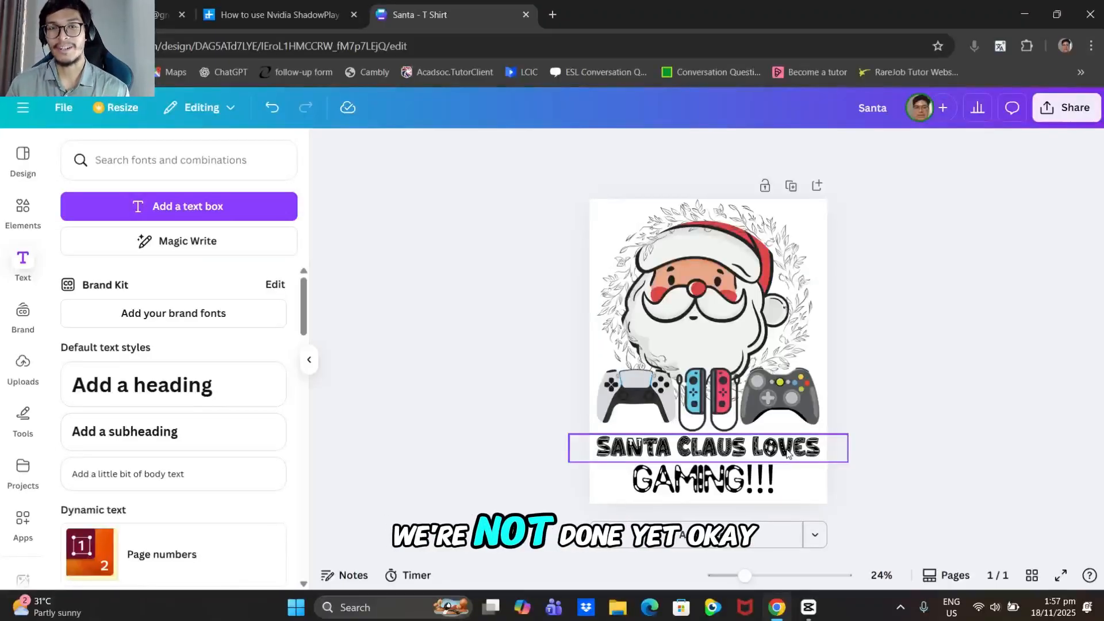
# Apply the Outline effect to the "Santa Claus Loves" line with a thickness of 200.
pyautogui.click(752, 454)
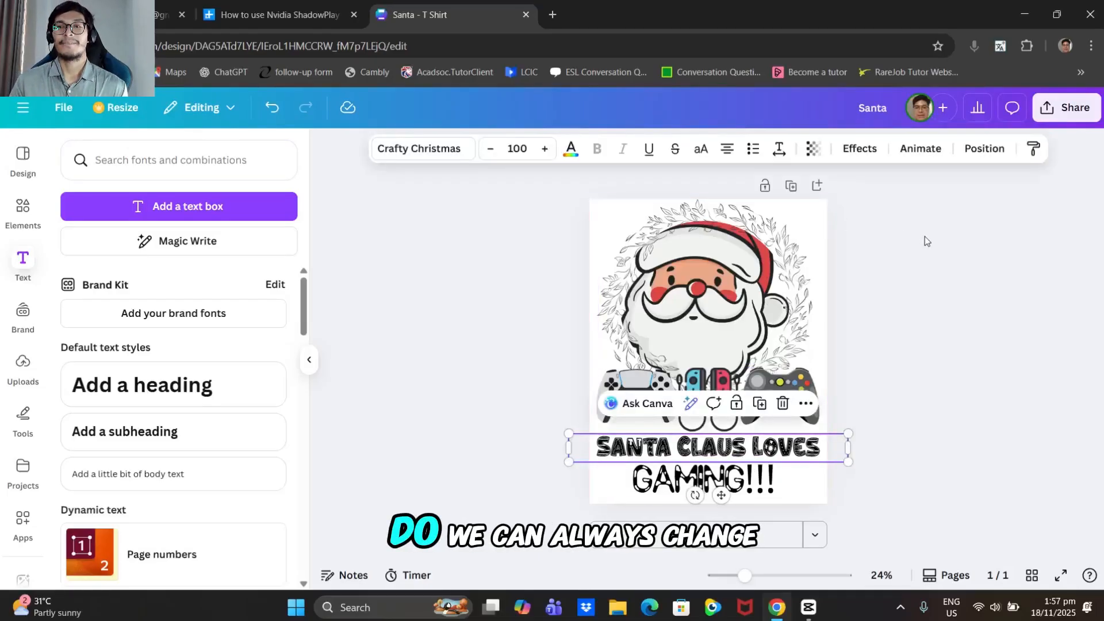
pyautogui.click(853, 149)
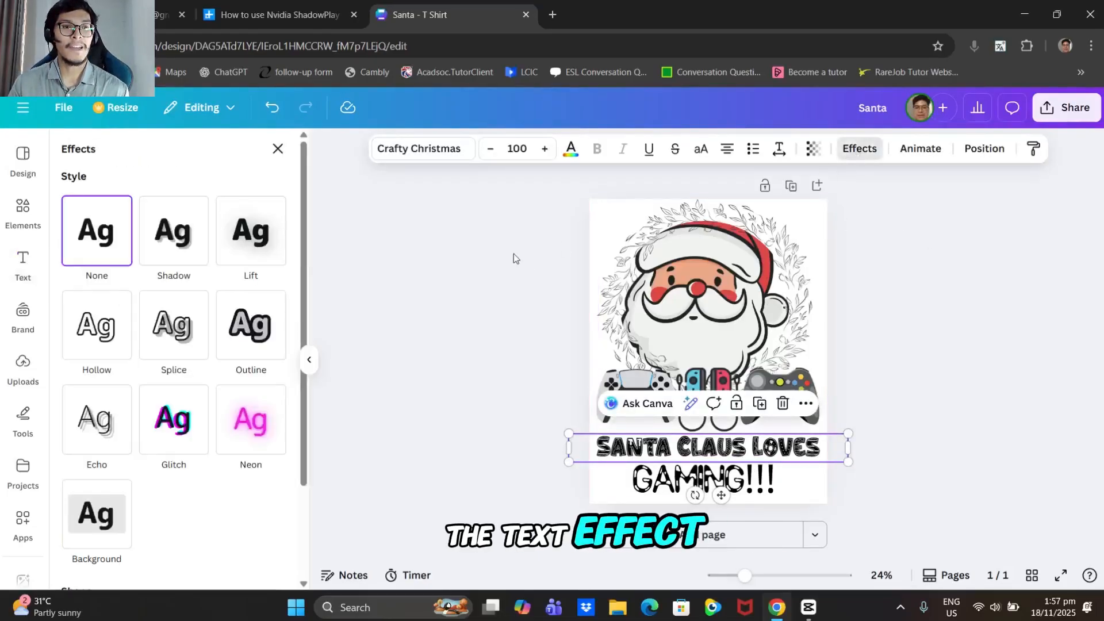
pyautogui.click(264, 337)
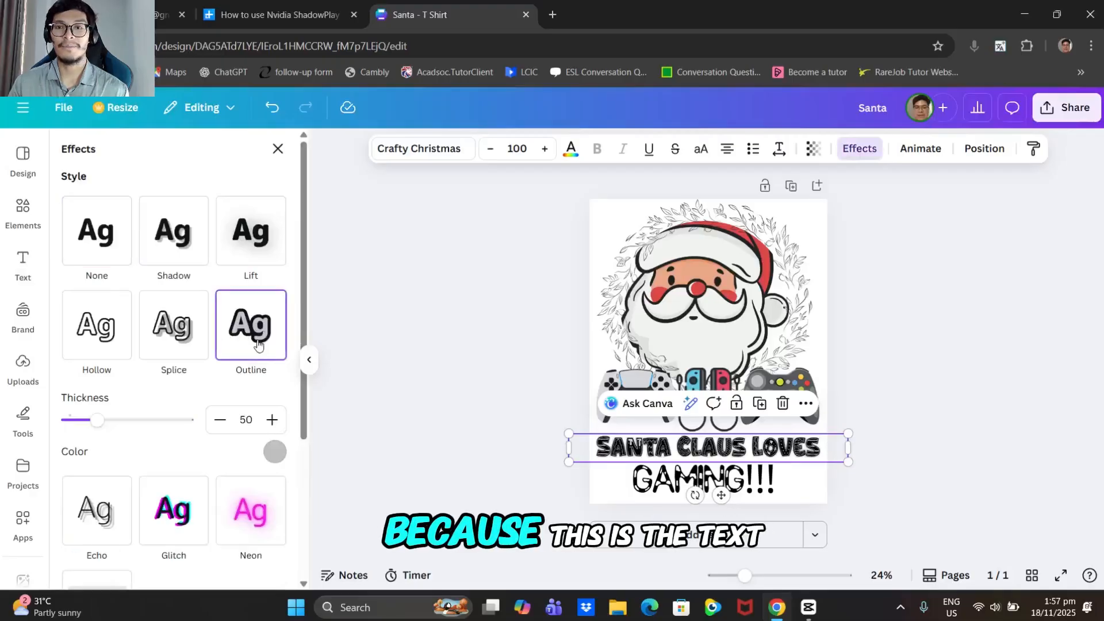
pyautogui.moveTo(99, 420); pyautogui.dragTo(164, 426)
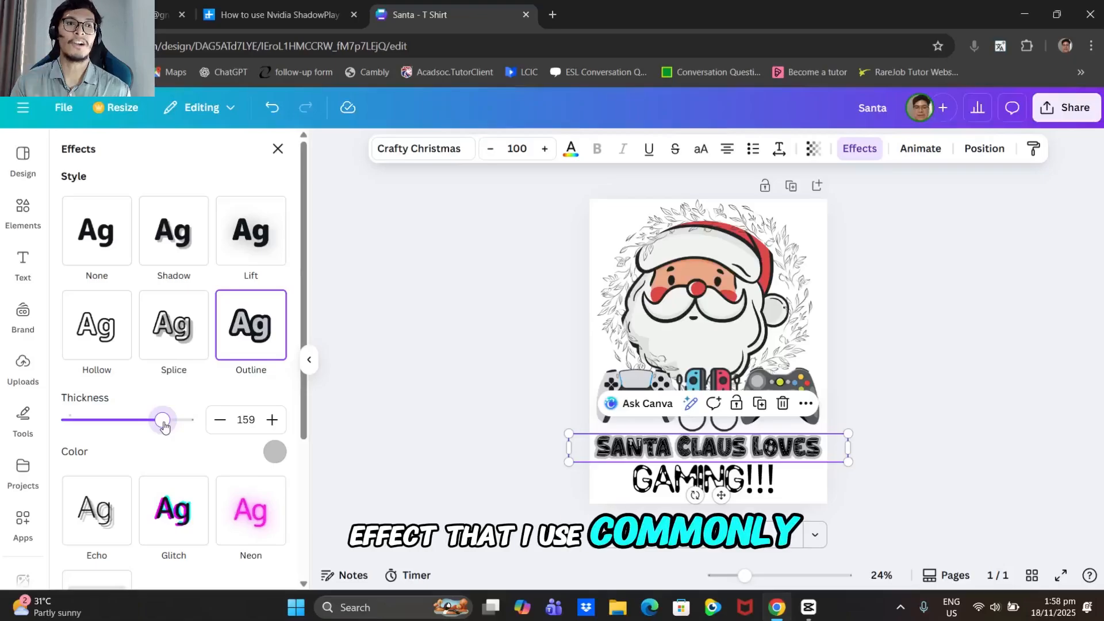
pyautogui.moveTo(165, 425); pyautogui.dragTo(190, 426)
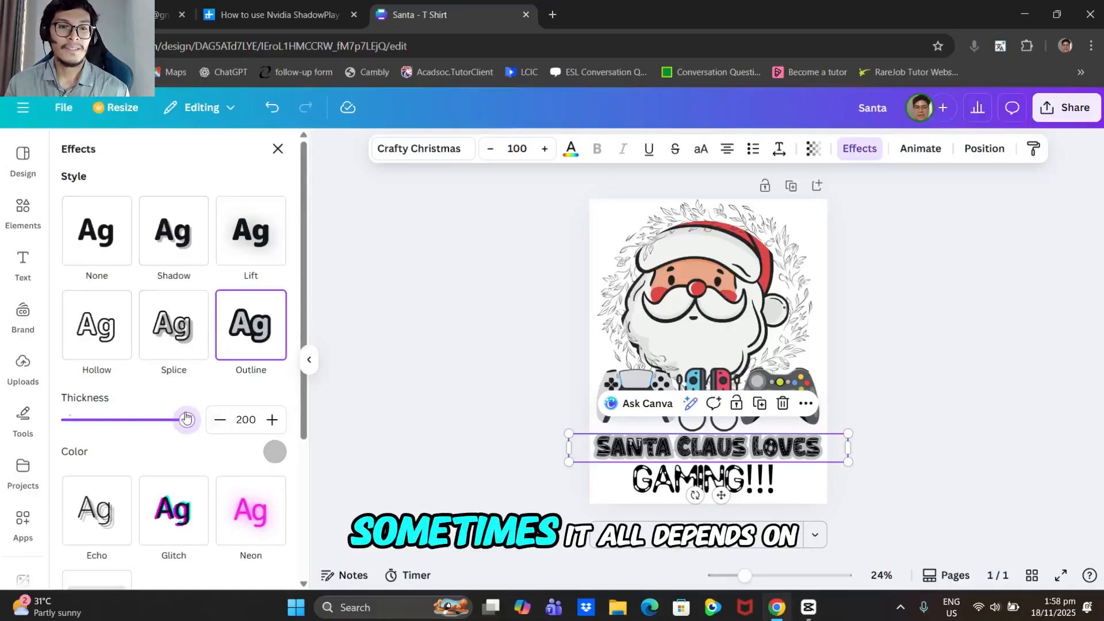
pyautogui.moveTo(186, 419); pyautogui.dragTo(177, 419)
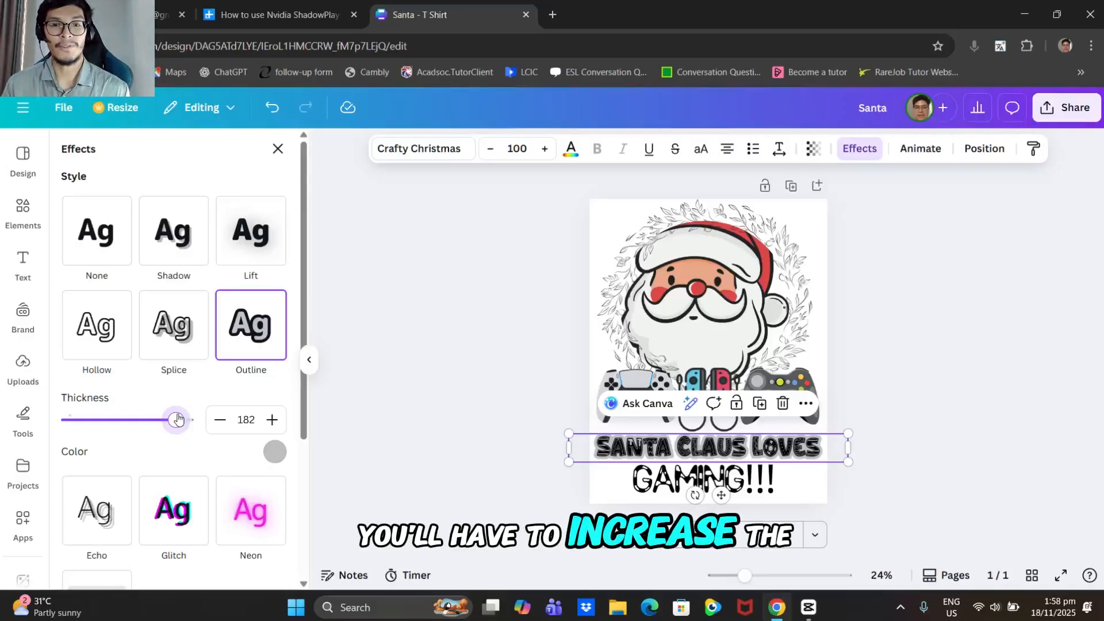
pyautogui.moveTo(178, 419); pyautogui.dragTo(191, 419)
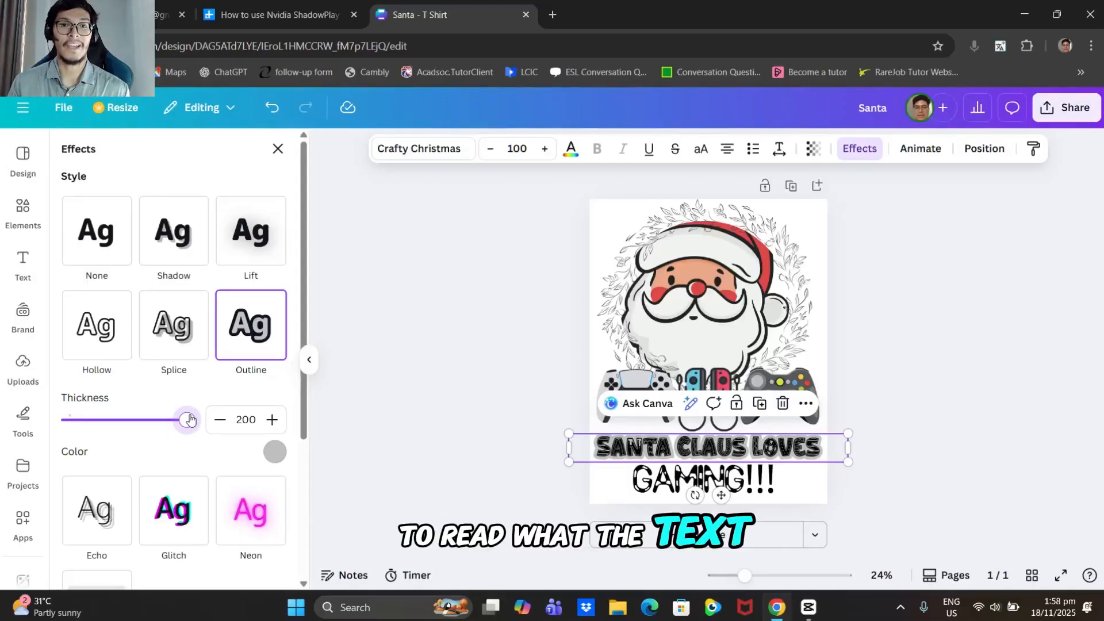
pyautogui.moveTo(190, 419)
pyautogui.mouseDown()
pyautogui.moveTo(135, 419)
pyautogui.moveTo(189, 419)
pyautogui.mouseUp()
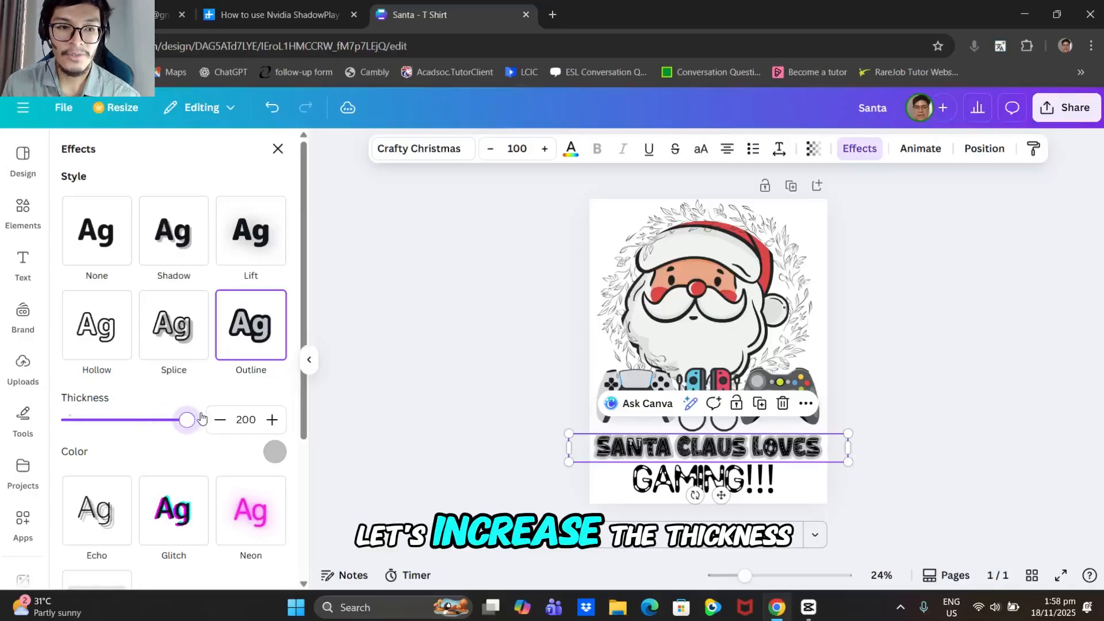
# Try pink as the outline color of the "Santa Claus Loves" line, and settle on bright red.
pyautogui.click(275, 452)
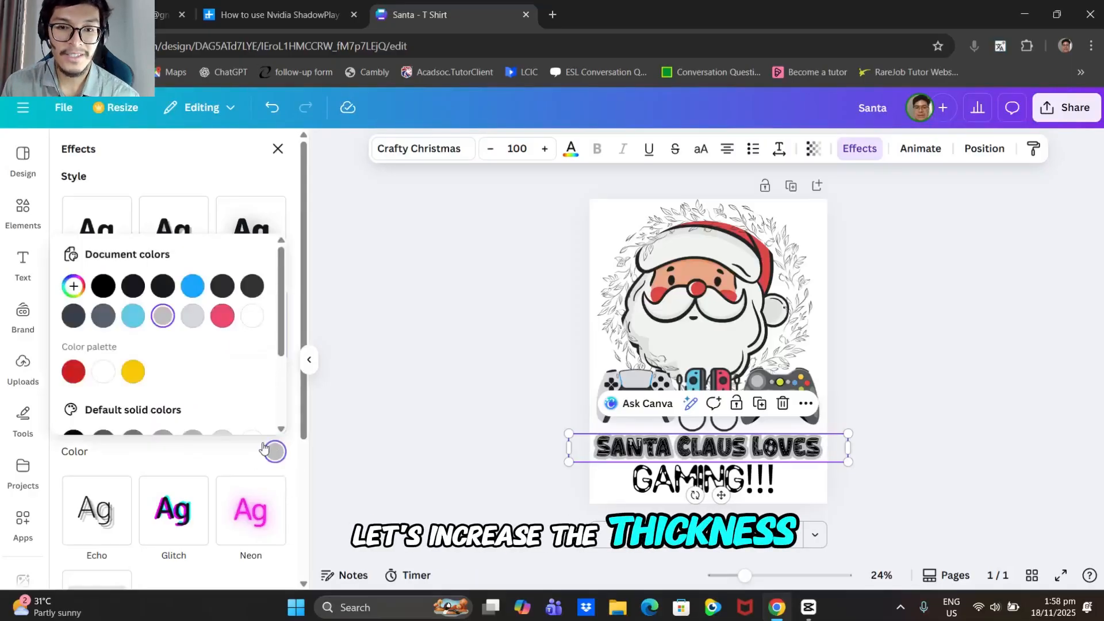
pyautogui.click(216, 317)
pyautogui.scroll(-2, 201, 322)
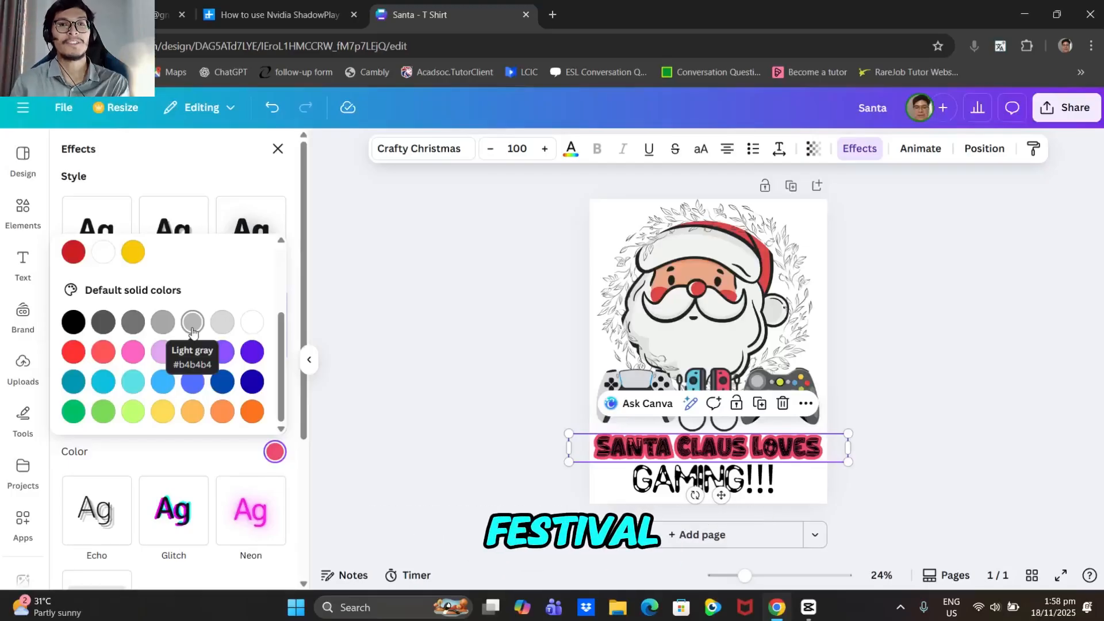
pyautogui.click(73, 352)
pyautogui.click(253, 178)
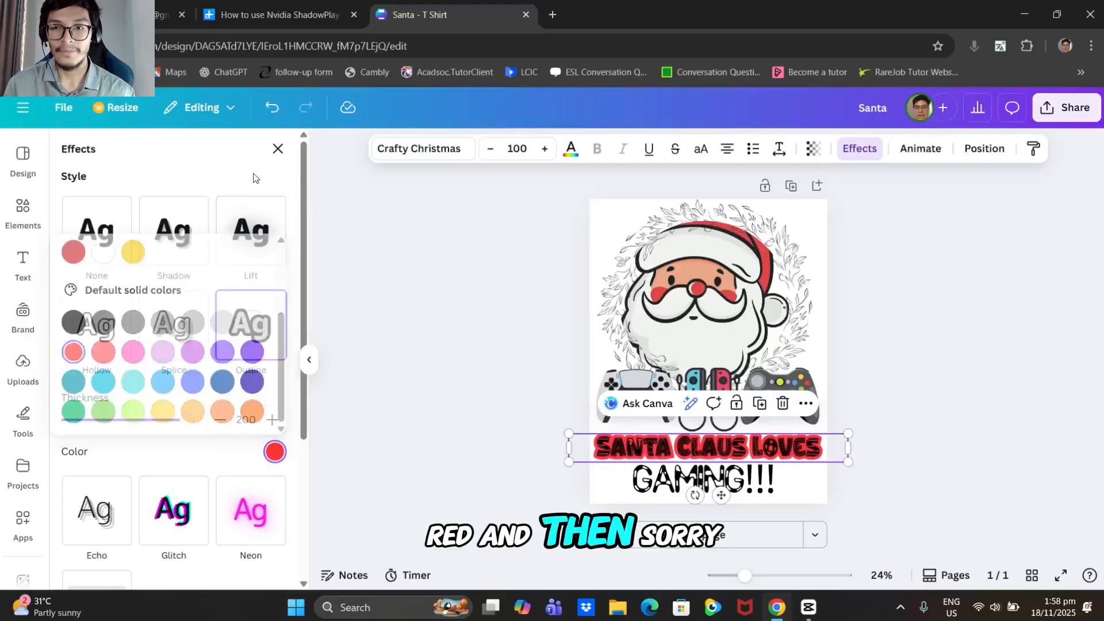
# Recolor the "Santa Claus Loves" lettering, comparing white with several grays and settling on the lightest default gray.
pyautogui.click(571, 148)
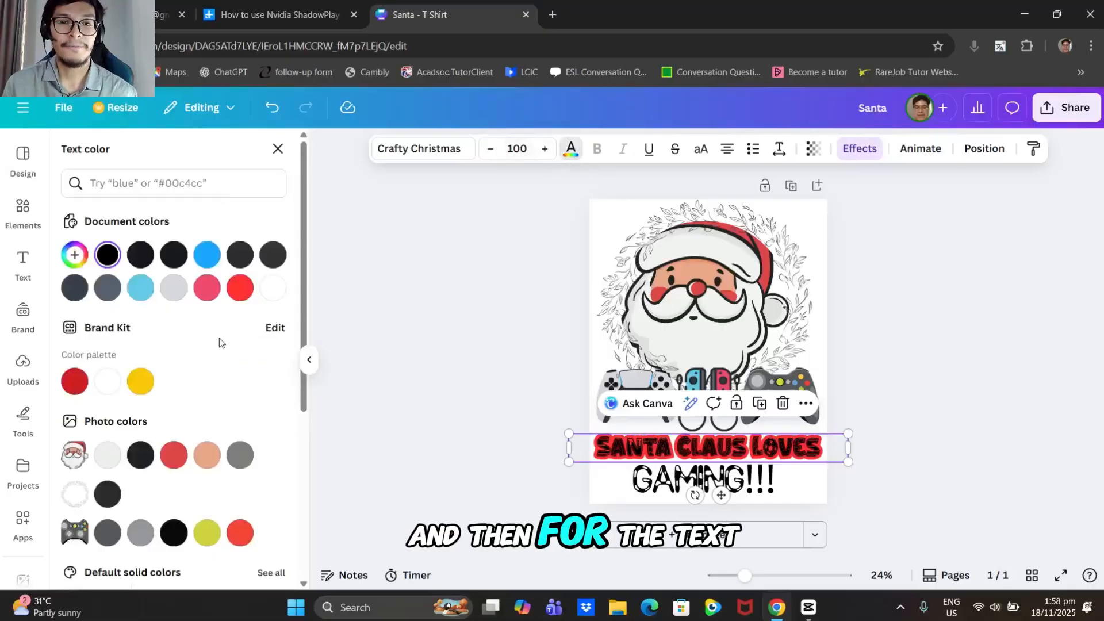
pyautogui.click(274, 294)
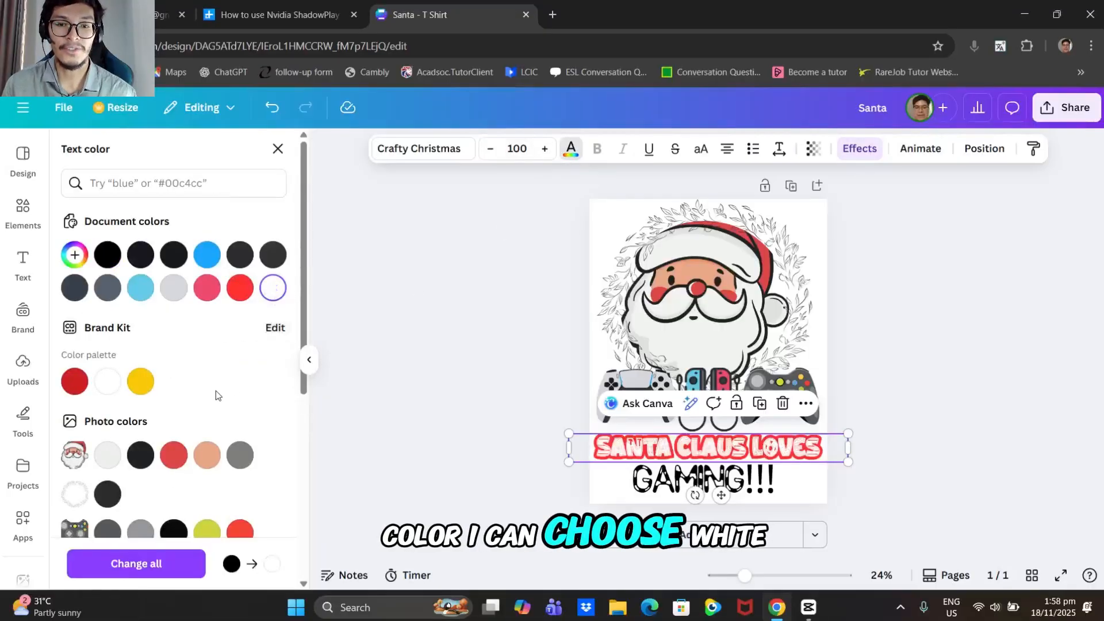
pyautogui.scroll(-3, 185, 397)
pyautogui.scroll(-3, 185, 397)
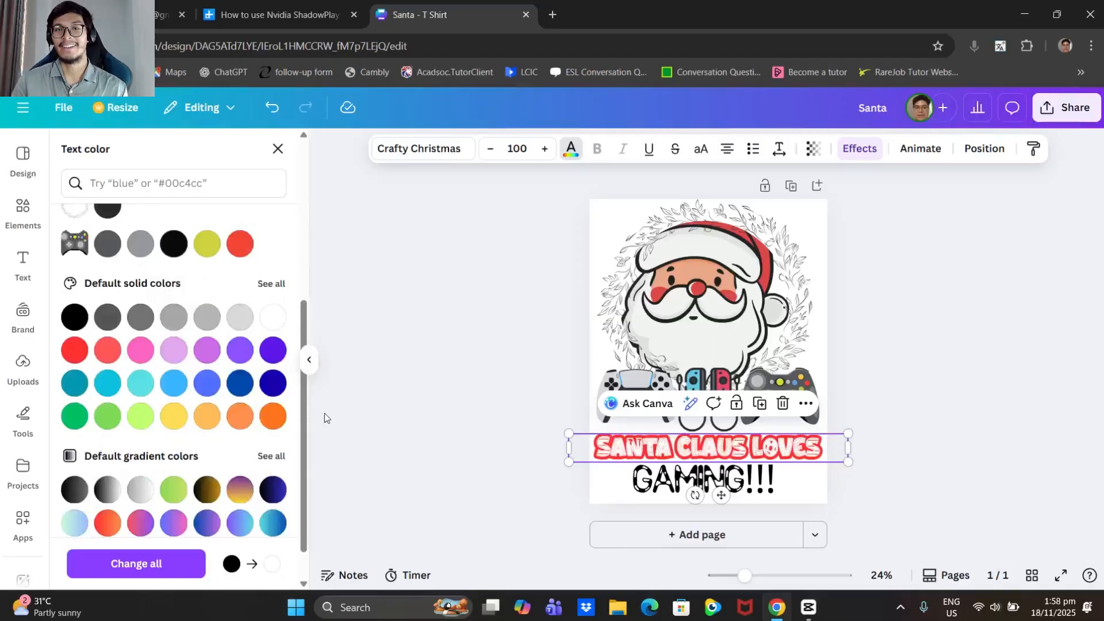
pyautogui.click(239, 325)
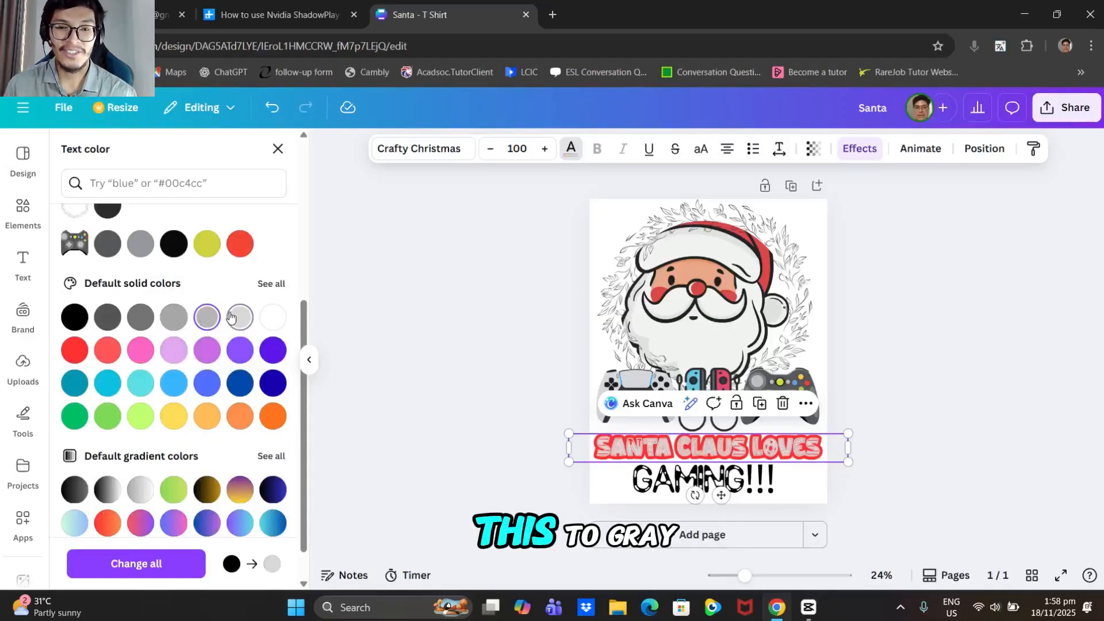
pyautogui.click(269, 316)
pyautogui.click(232, 320)
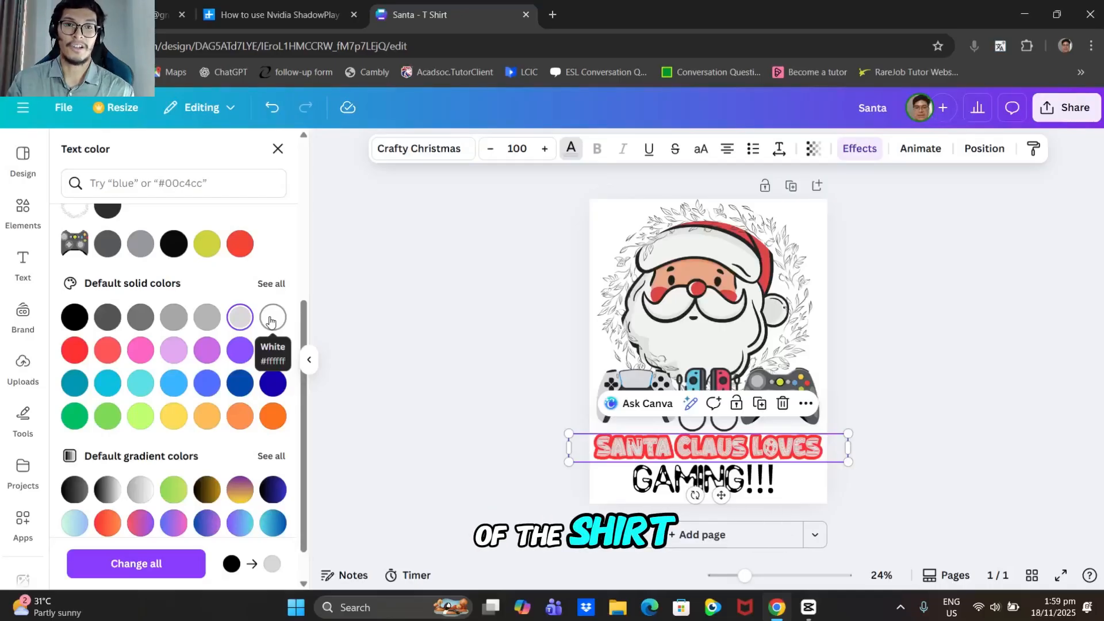
pyautogui.scroll(3, 248, 355)
pyautogui.scroll(-2, 247, 355)
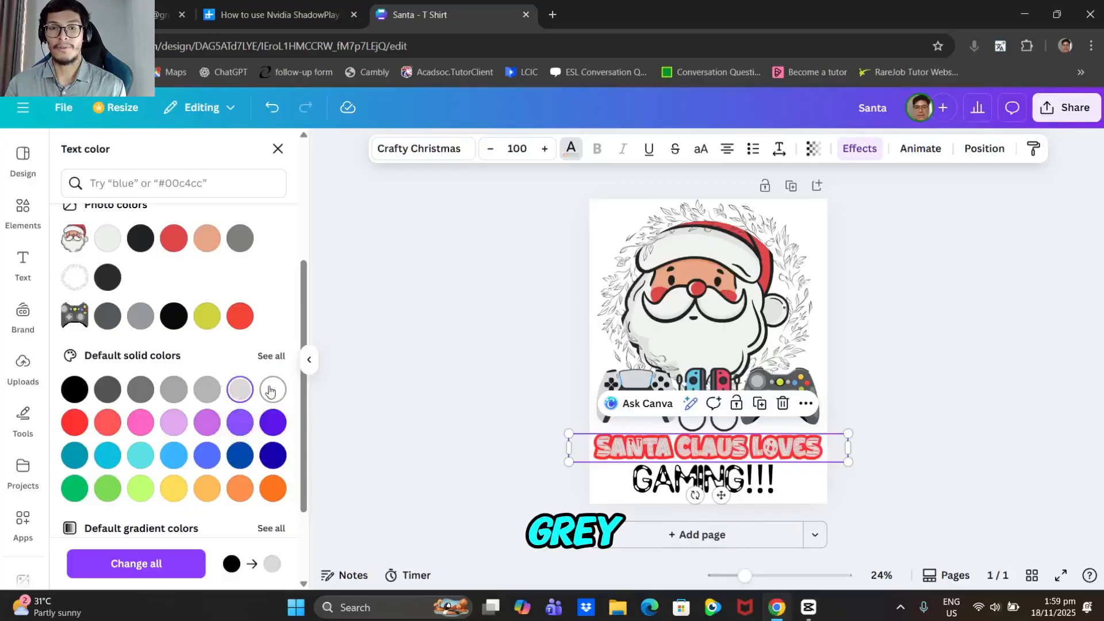
pyautogui.click(206, 389)
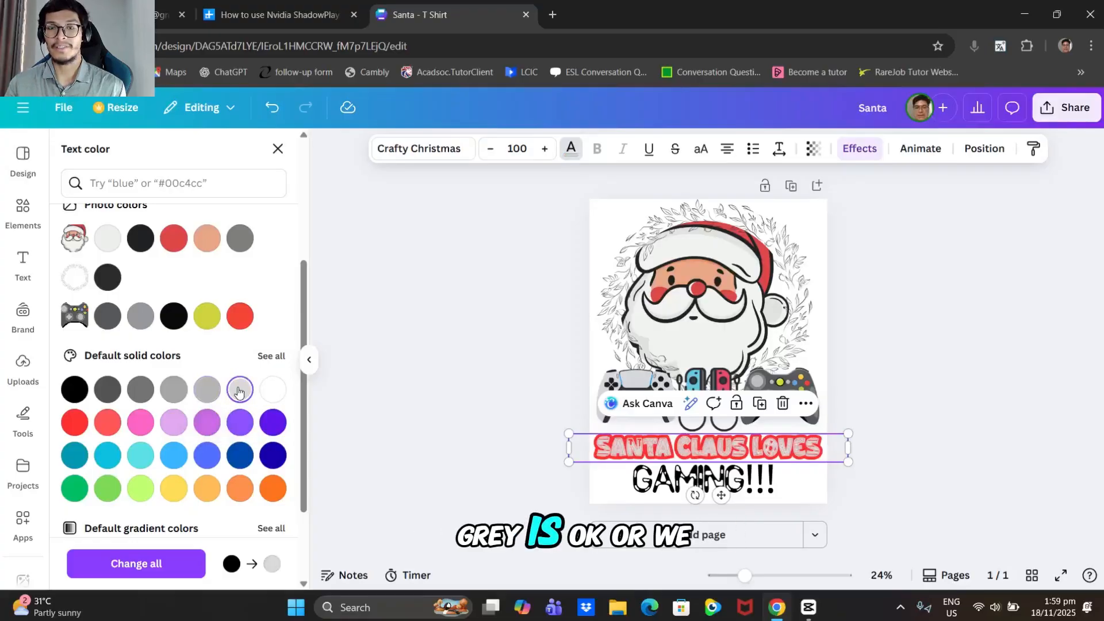
# Look through the available text colors for the "Santa Claus Loves" line and search them for "brown".
pyautogui.scroll(-2, 207, 315)
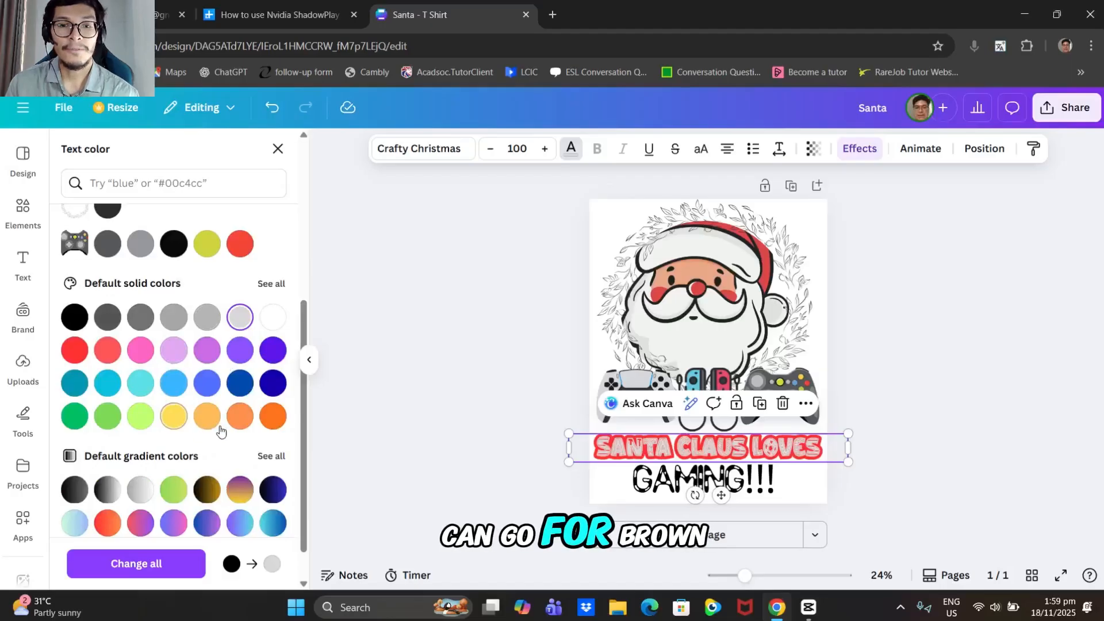
pyautogui.scroll(-1, 173, 397)
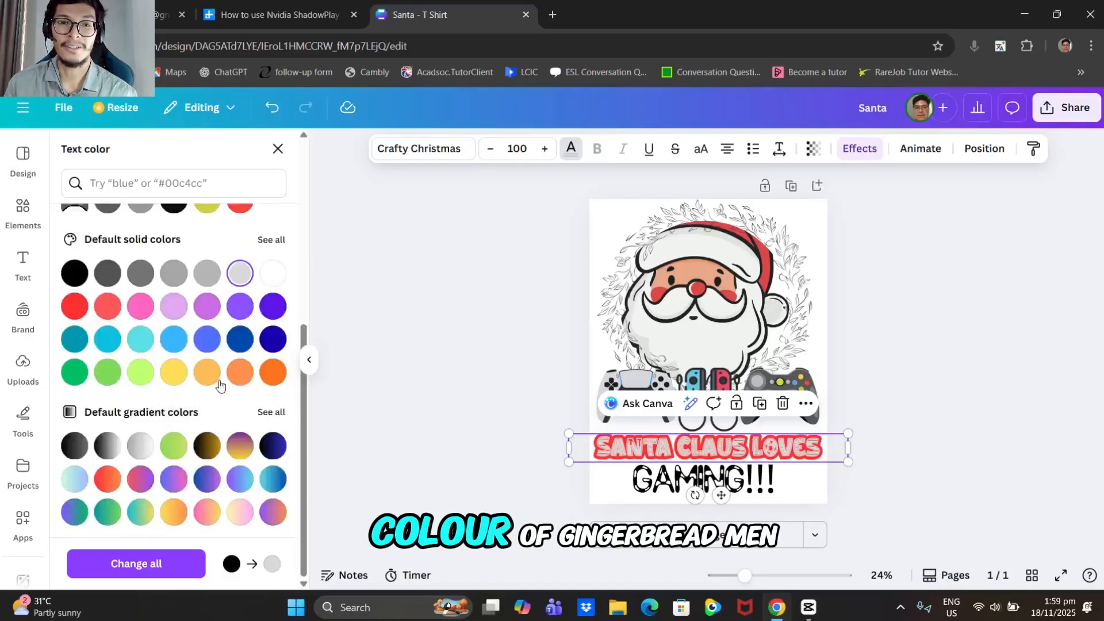
pyautogui.scroll(5, 201, 397)
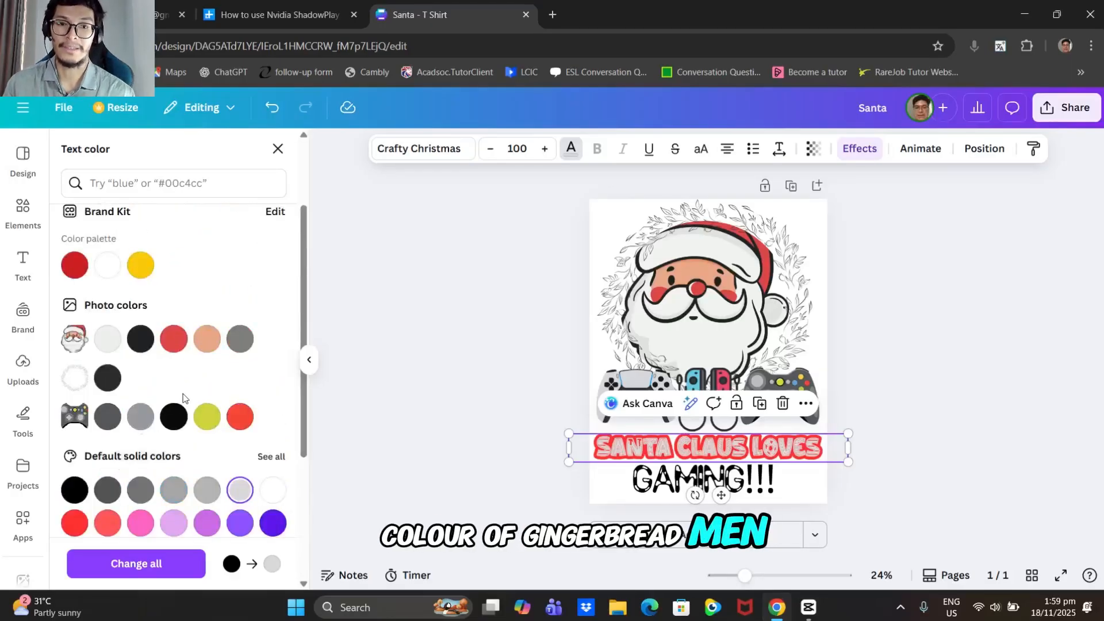
pyautogui.scroll(3, 184, 371)
pyautogui.scroll(-6, 154, 322)
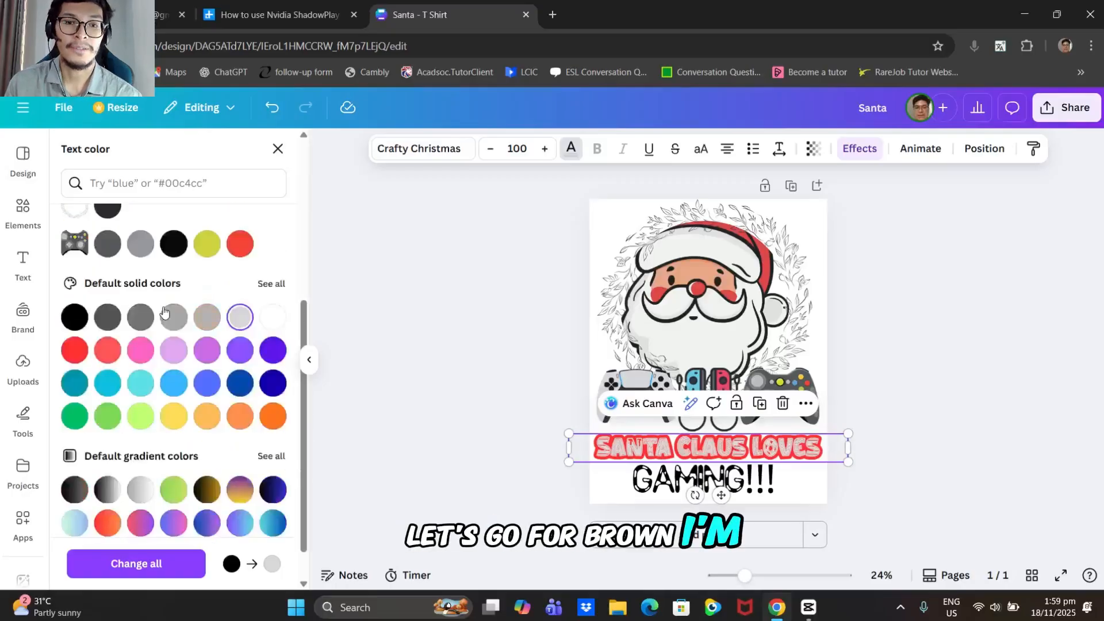
pyautogui.click(160, 183)
pyautogui.write('brown')
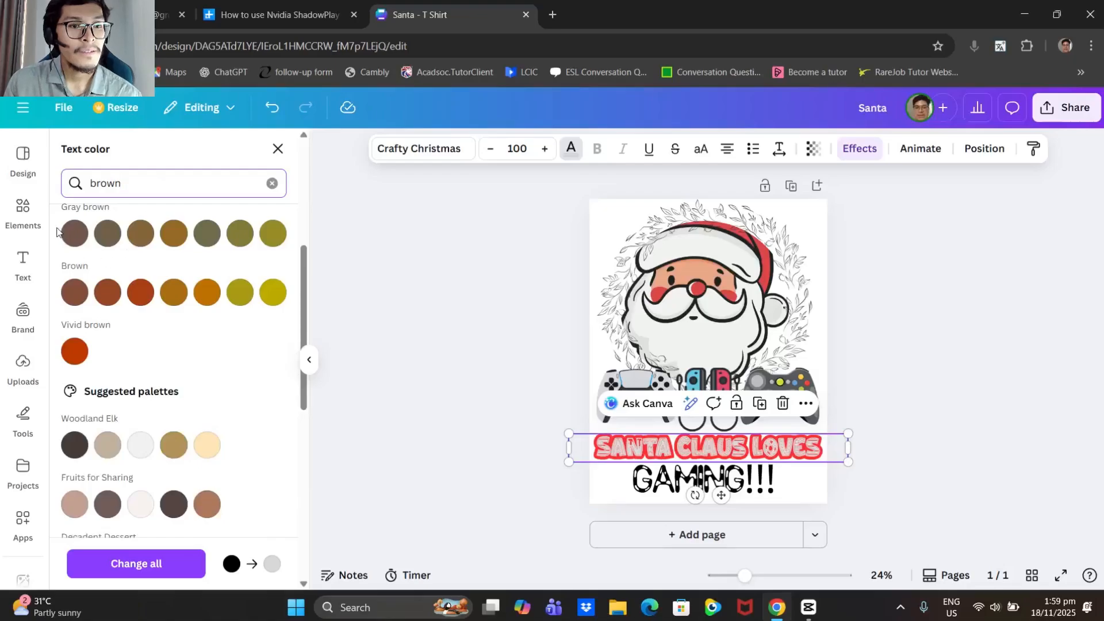
# Try several Gray brown and Brown shades on the "Santa Claus Loves" lettering.
pyautogui.click(140, 233)
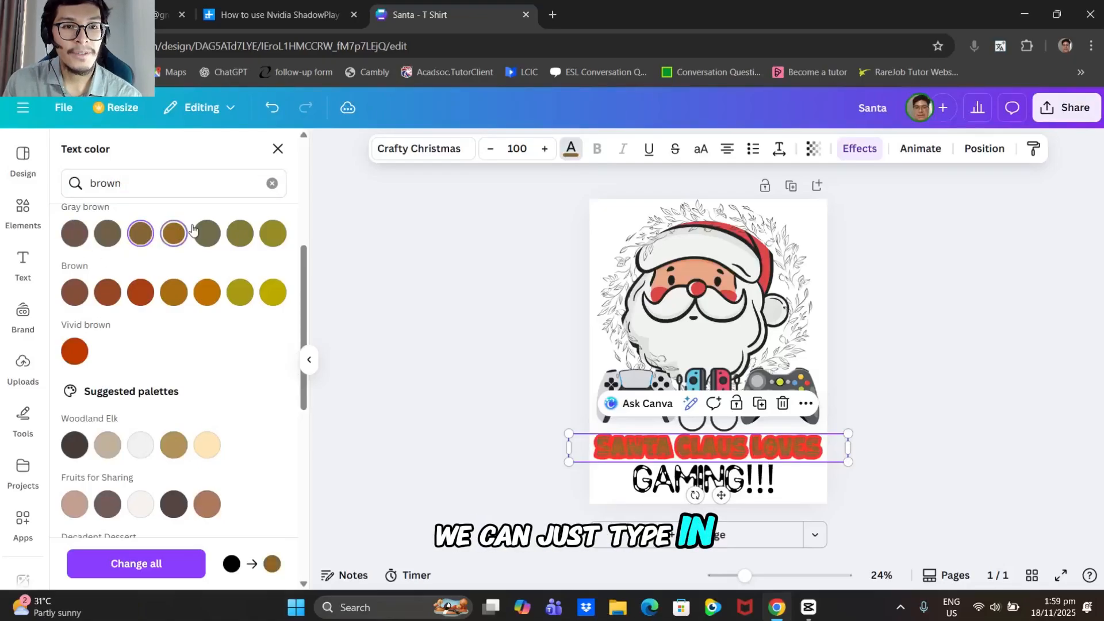
pyautogui.click(240, 233)
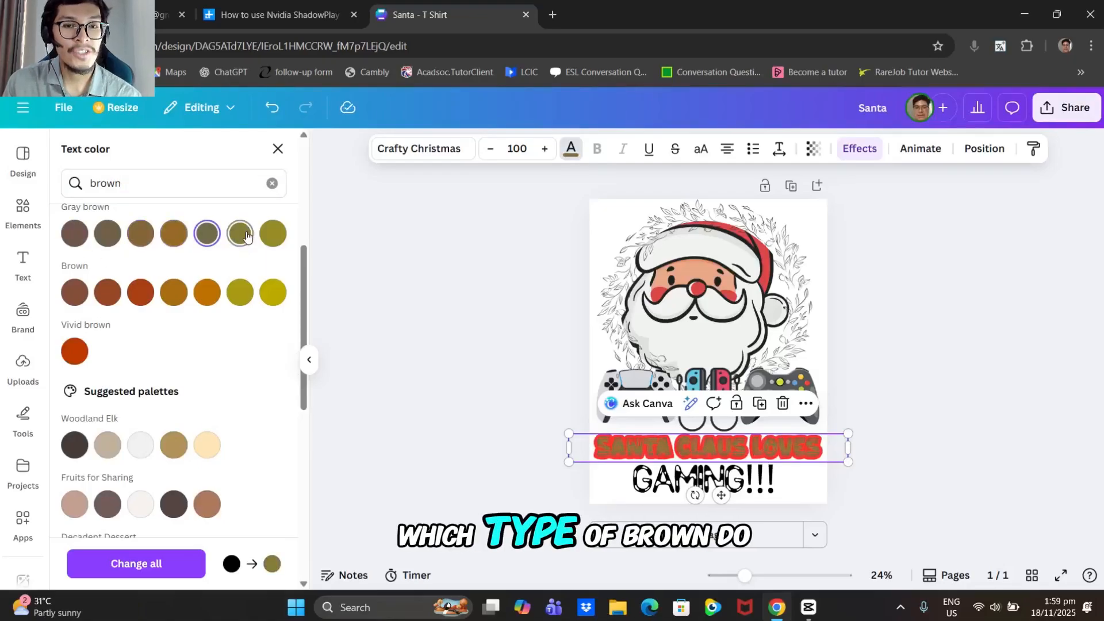
pyautogui.click(276, 233)
pyautogui.click(76, 293)
pyautogui.click(108, 293)
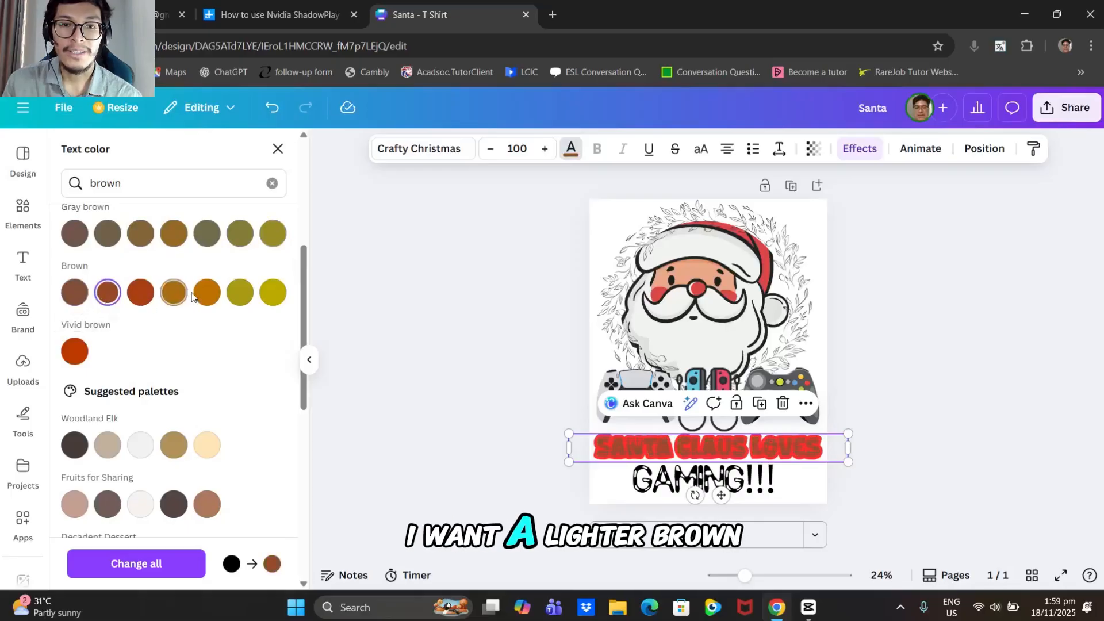
pyautogui.click(272, 292)
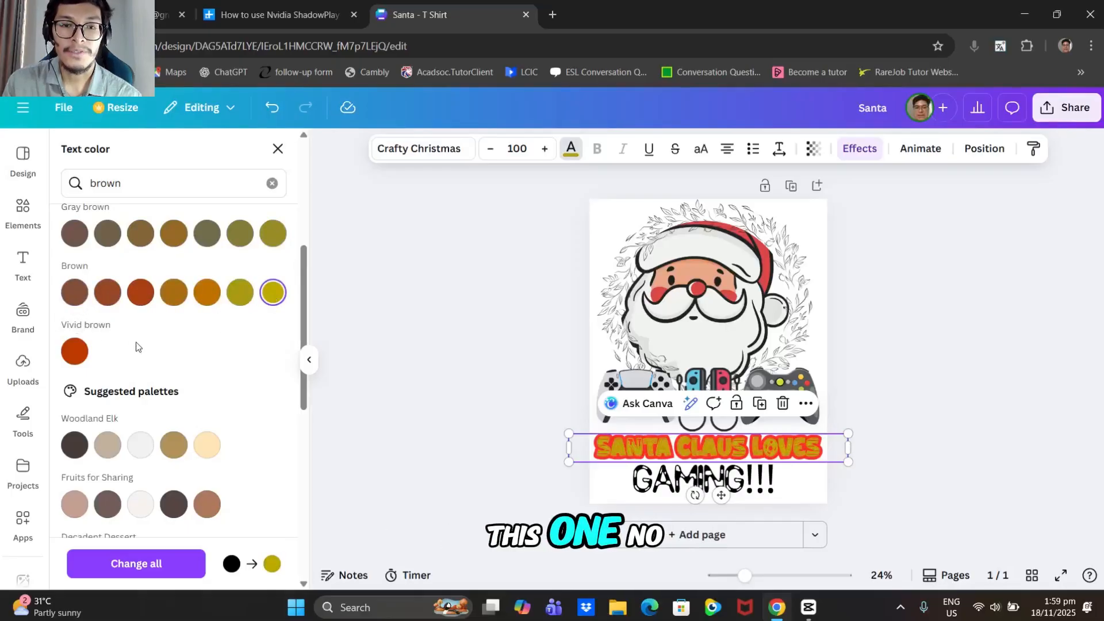
# Color the "Santa Claus Loves" lettering light orange from the Woodland Elk palette, comparing it with a gray brown, and deselect the line.
pyautogui.click(206, 452)
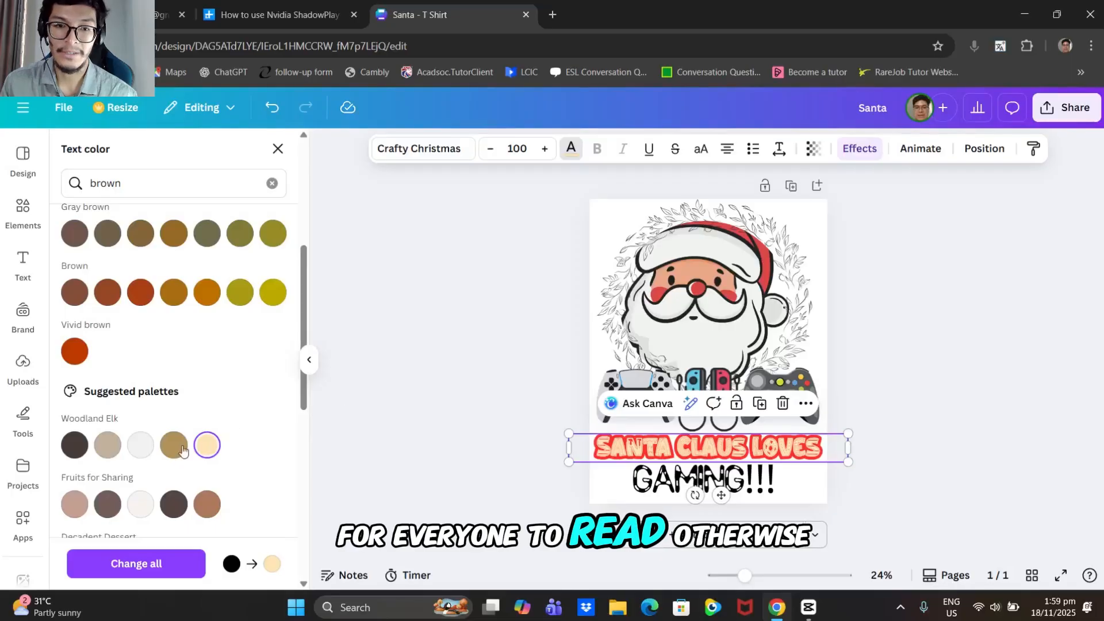
pyautogui.click(81, 232)
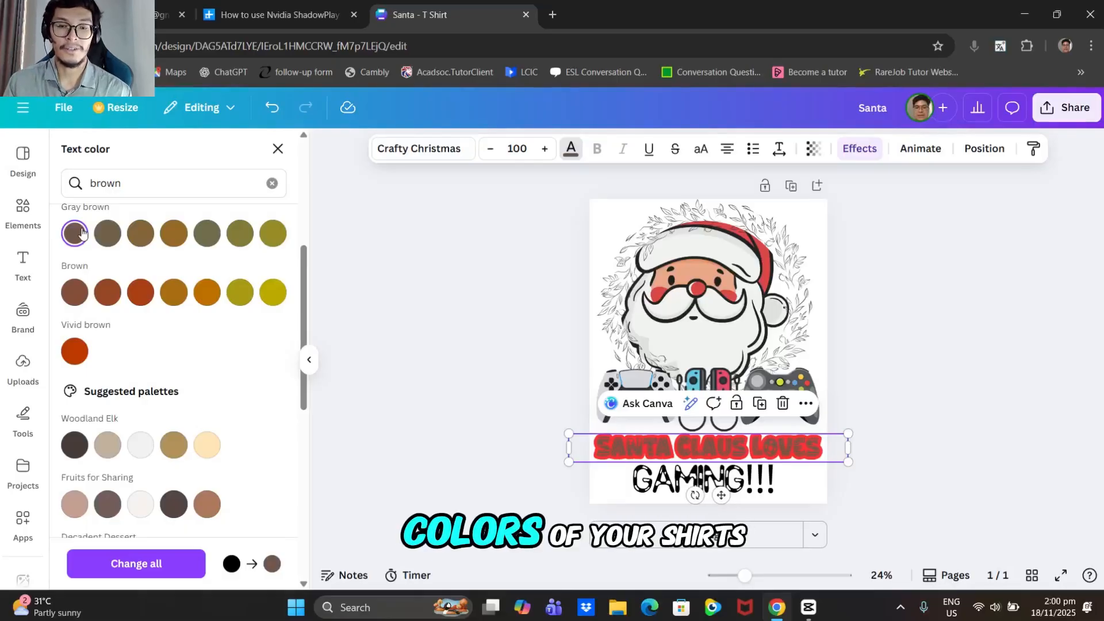
pyautogui.click(207, 445)
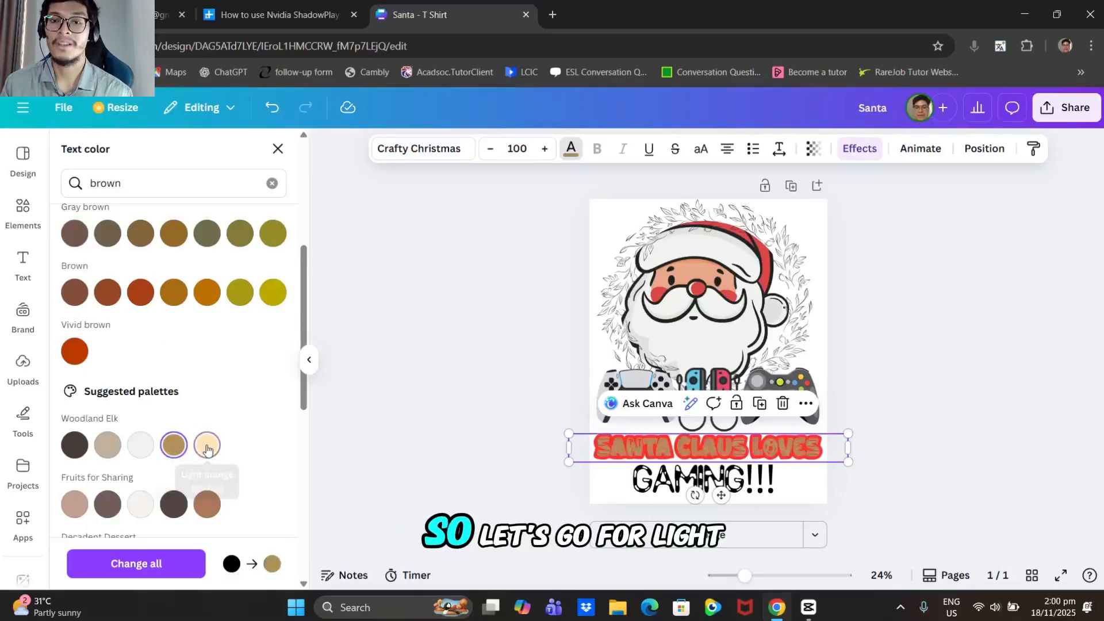
pyautogui.click(491, 328)
pyautogui.click(500, 305)
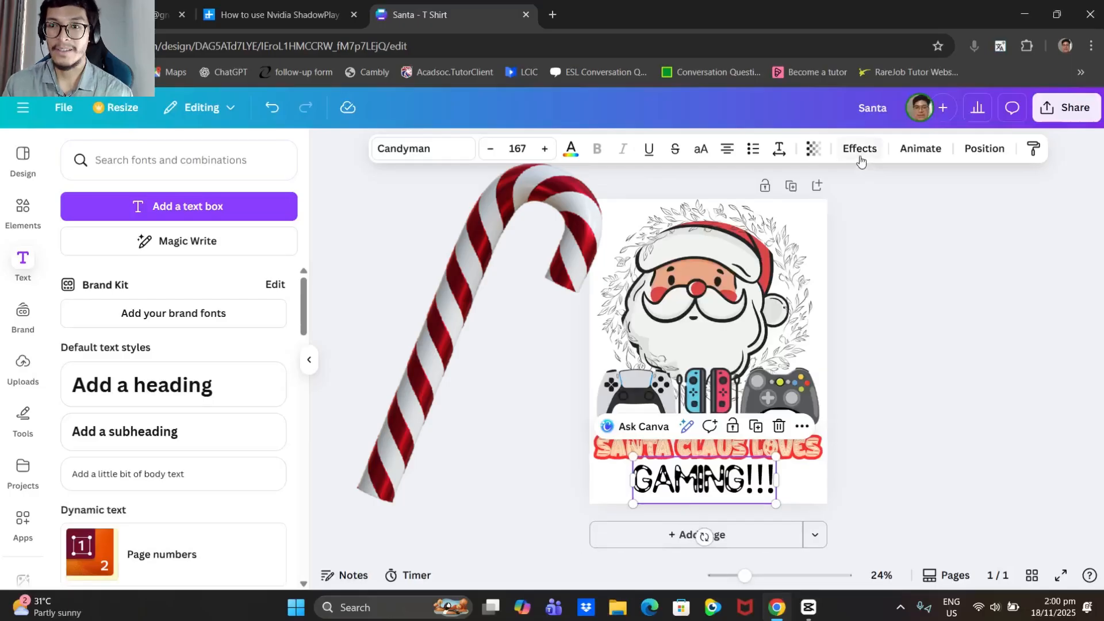
# Try the Outline effect on the "GAMING!!!" text, and settle on Splice with a thickness of 73.
pyautogui.click(860, 155)
pyautogui.click(236, 352)
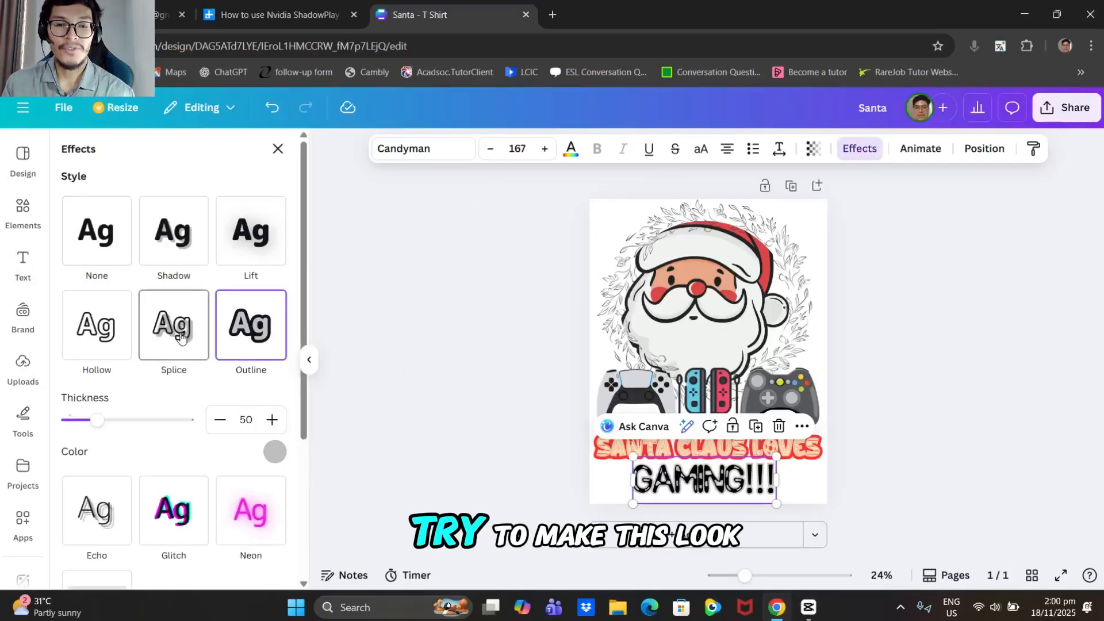
pyautogui.click(181, 337)
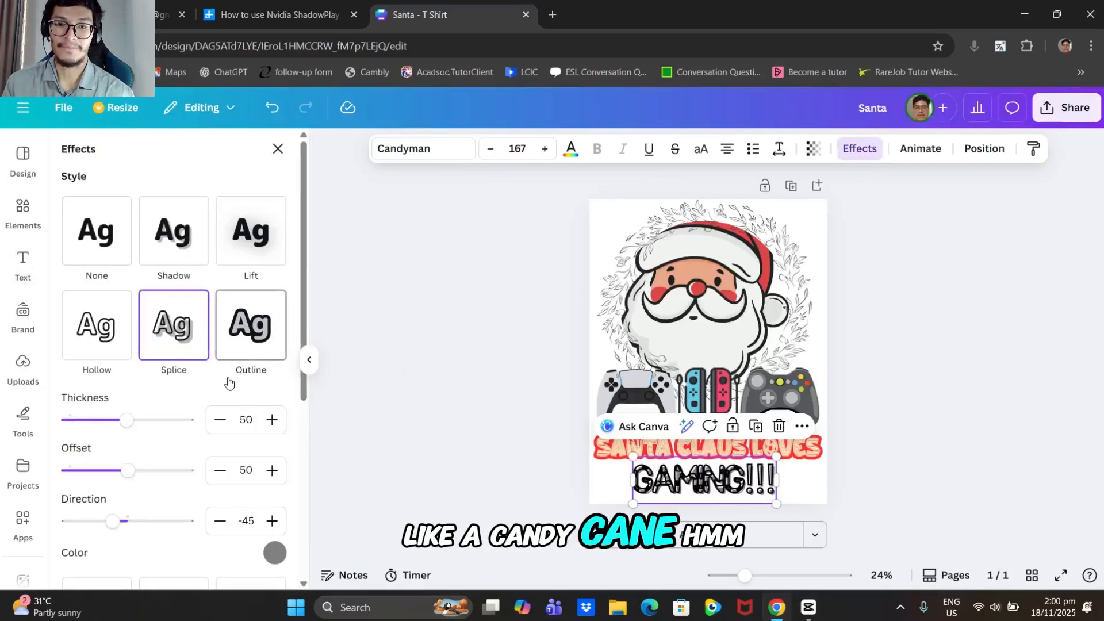
pyautogui.moveTo(132, 421); pyautogui.dragTo(154, 420)
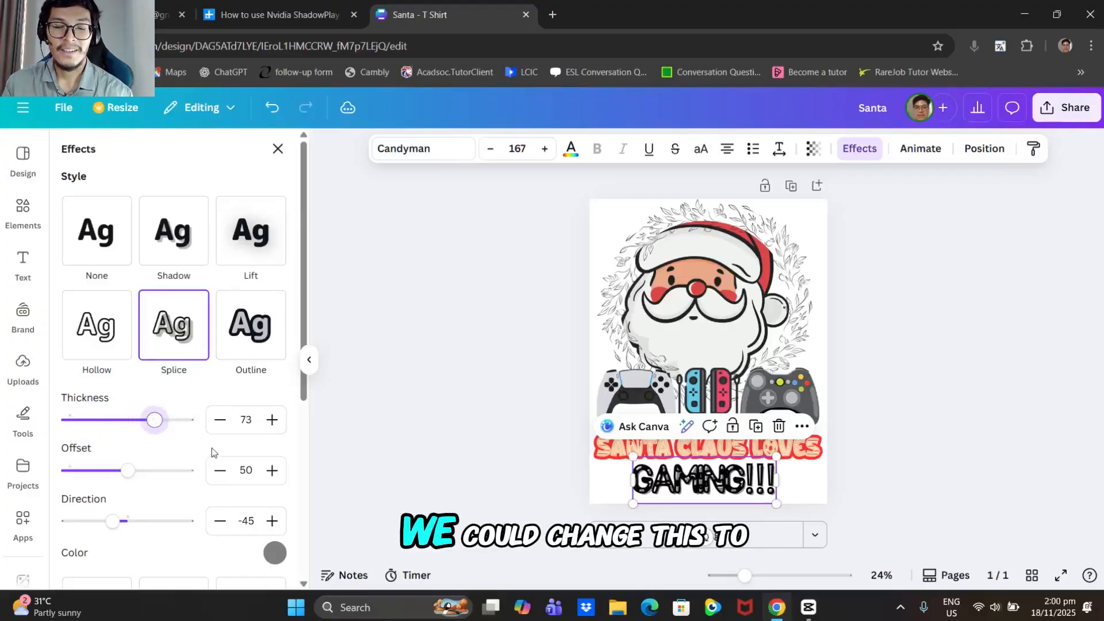
# Compare crimson, bright red and white as the splice color of "GAMING!!!", and settle on a light red.
pyautogui.click(274, 552)
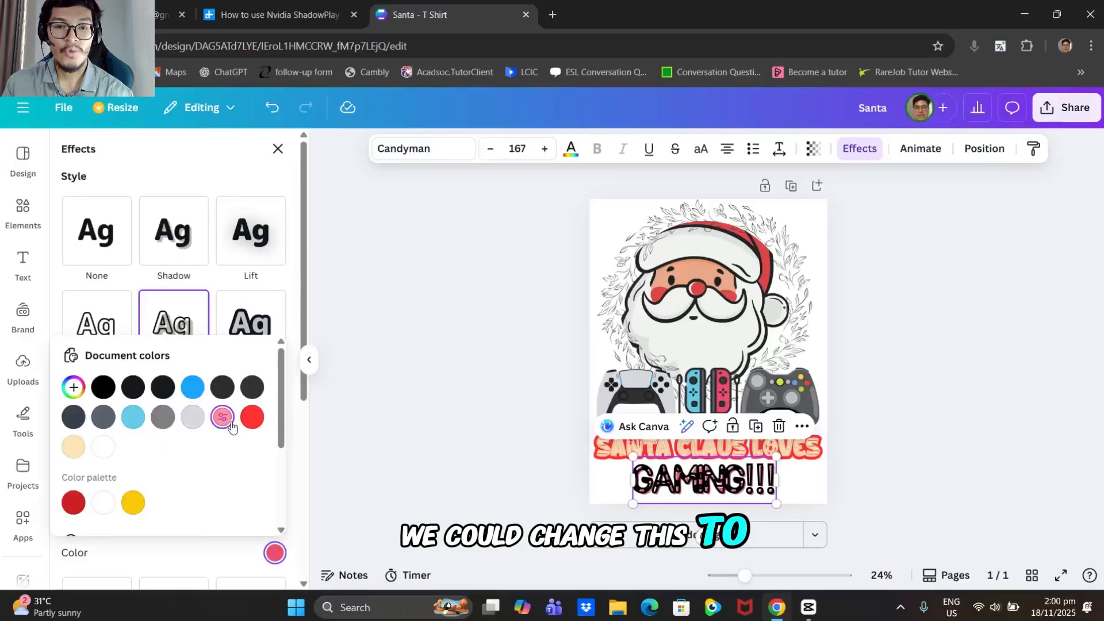
pyautogui.click(252, 416)
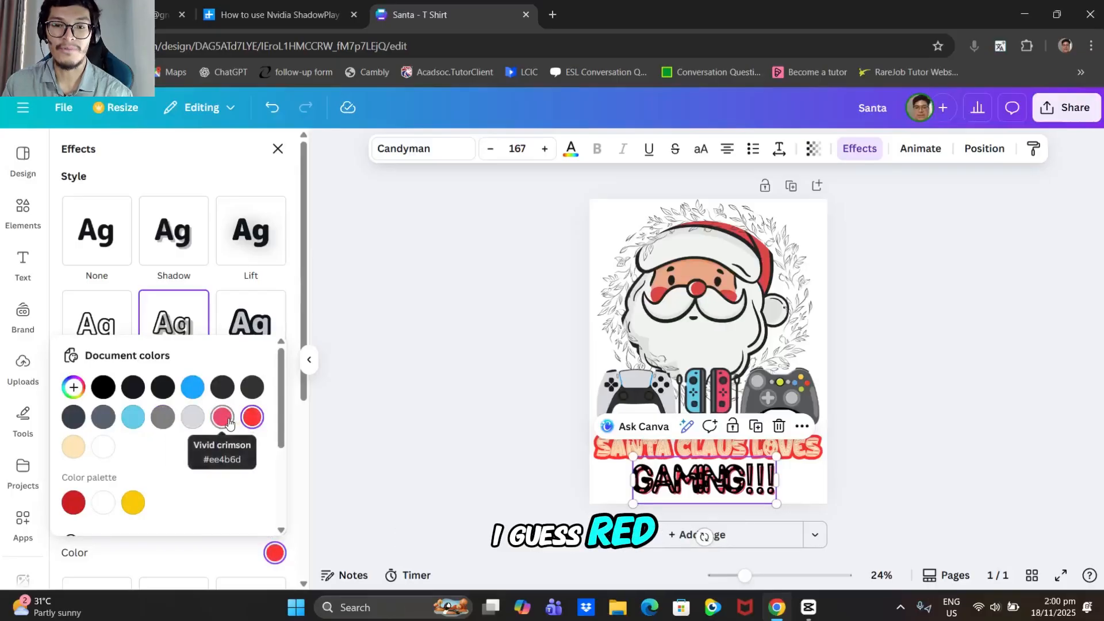
pyautogui.click(103, 447)
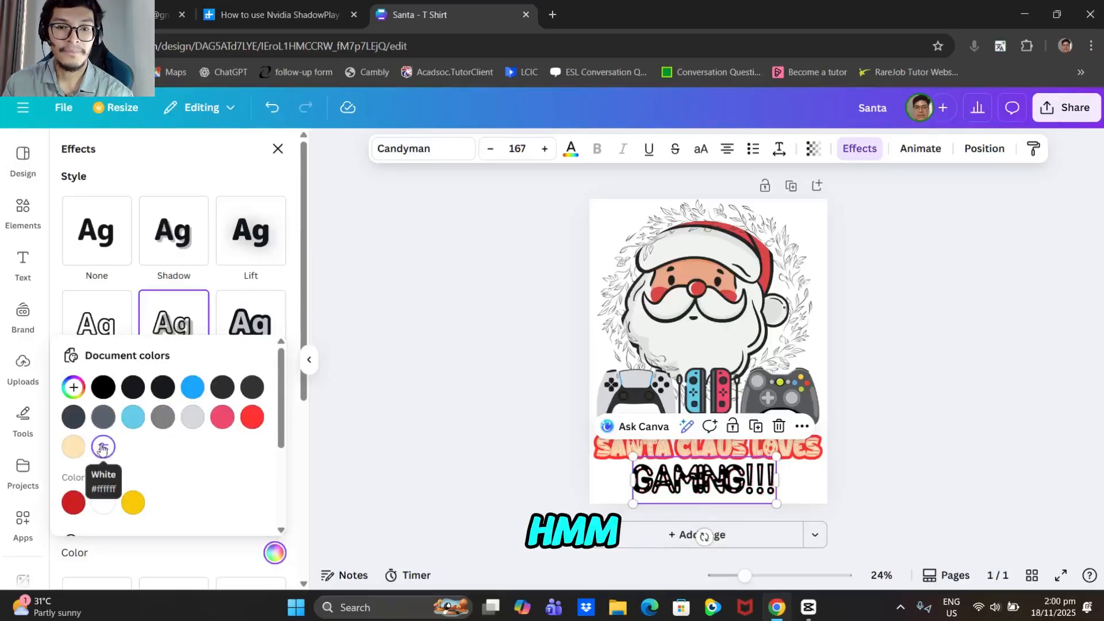
pyautogui.click(252, 424)
pyautogui.scroll(-3, 95, 410)
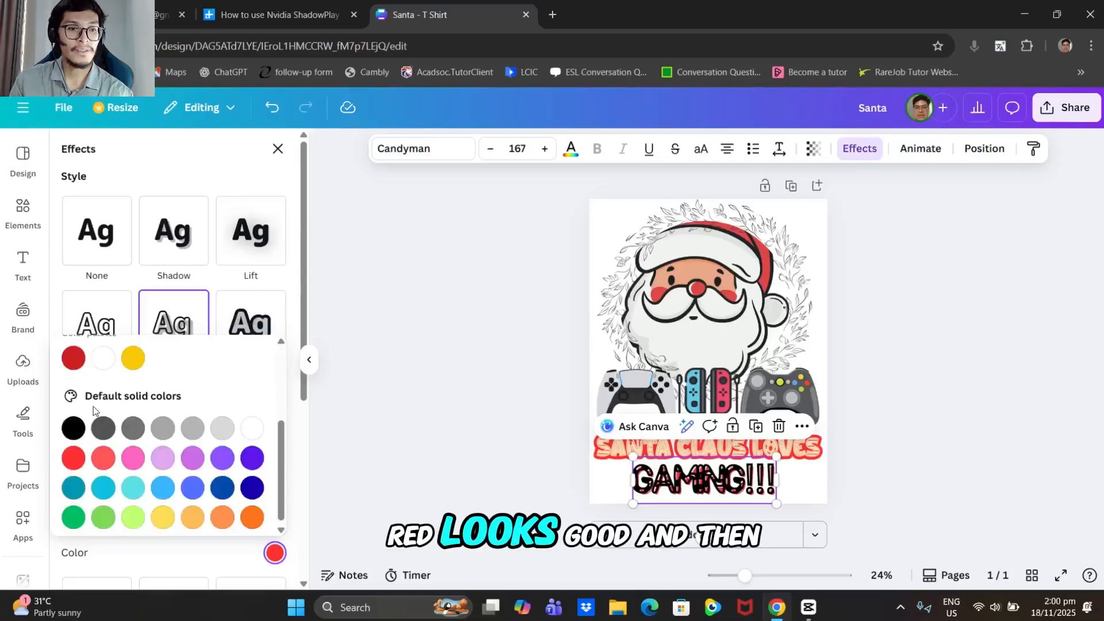
pyautogui.click(292, 283)
# Set the splice offset of "GAMING!!!" to 10 and its direction to 29.
pyautogui.moveTo(129, 472); pyautogui.dragTo(200, 478)
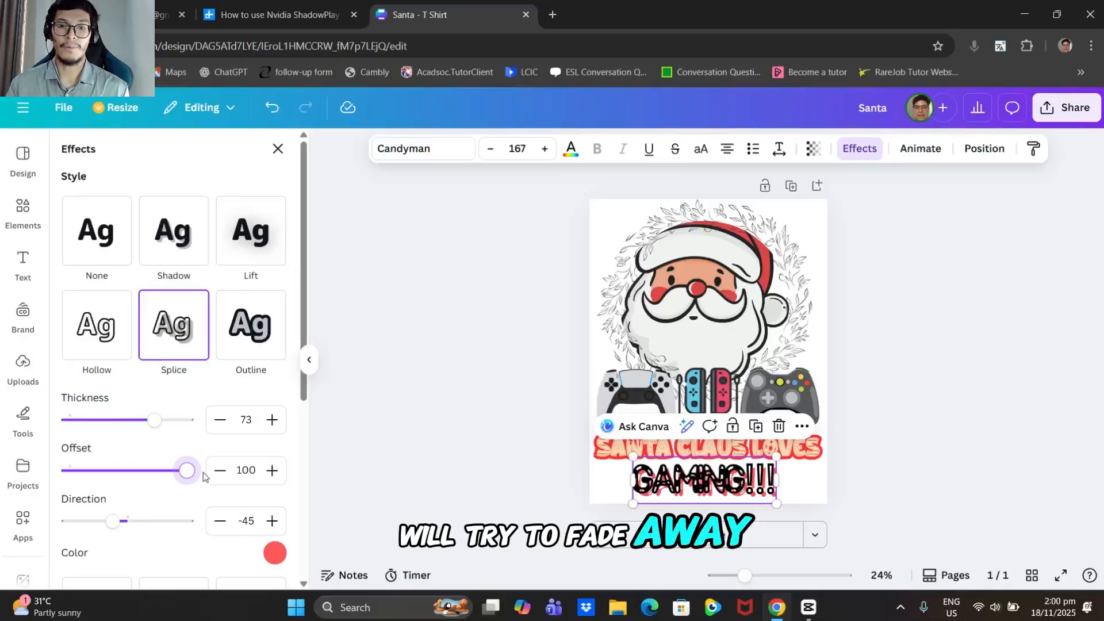
pyautogui.moveTo(183, 472)
pyautogui.mouseDown()
pyautogui.moveTo(98, 470)
pyautogui.moveTo(215, 468)
pyautogui.moveTo(165, 470)
pyautogui.moveTo(219, 480)
pyautogui.moveTo(84, 481)
pyautogui.mouseUp()
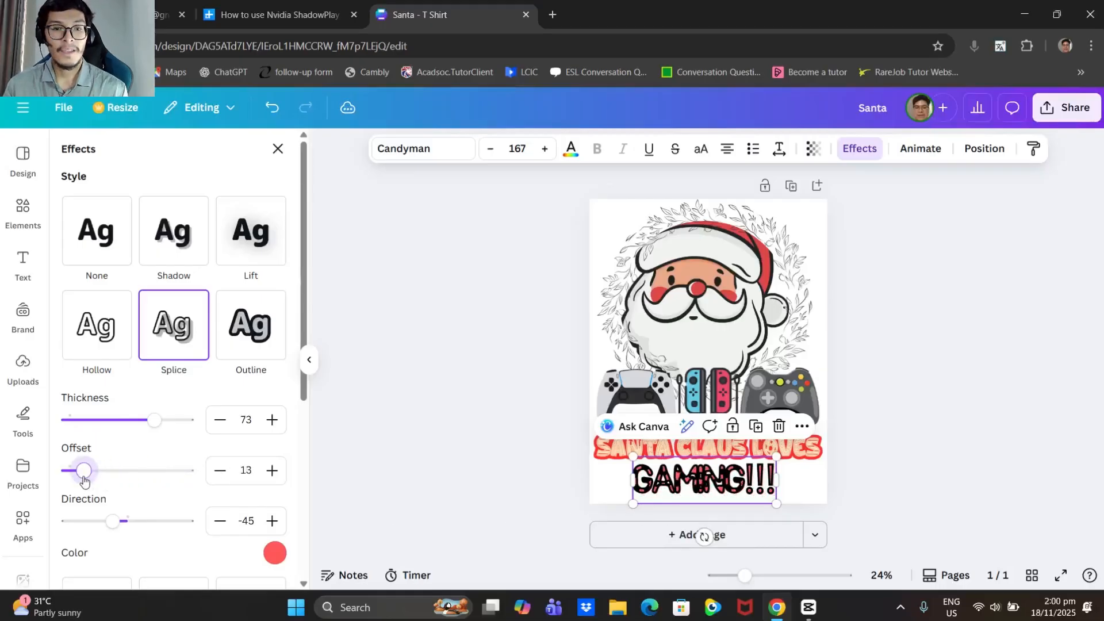
pyautogui.click(220, 470)
pyautogui.click(220, 470)
pyautogui.click(220, 470)
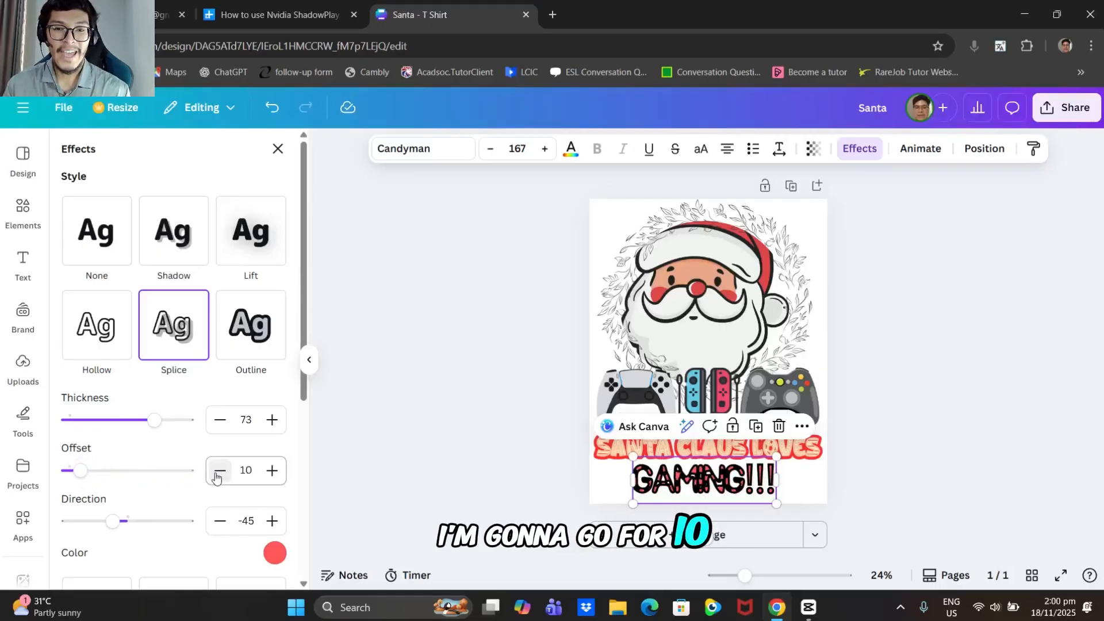
pyautogui.moveTo(119, 526); pyautogui.dragTo(145, 521)
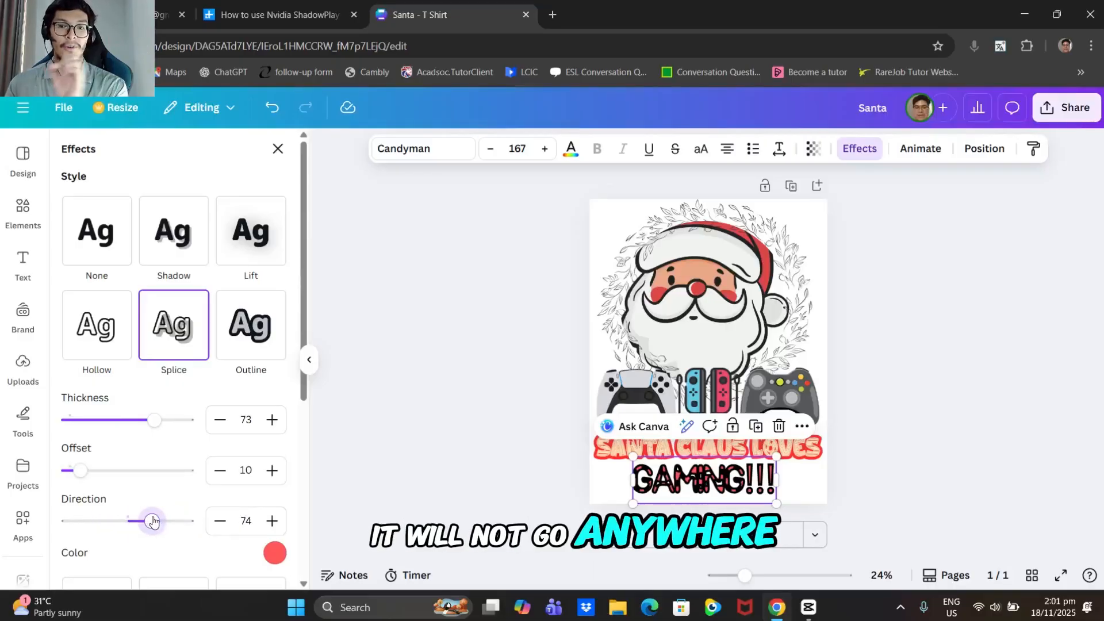
pyautogui.moveTo(153, 521)
pyautogui.mouseDown()
pyautogui.moveTo(177, 521)
pyautogui.moveTo(138, 521)
pyautogui.mouseUp()
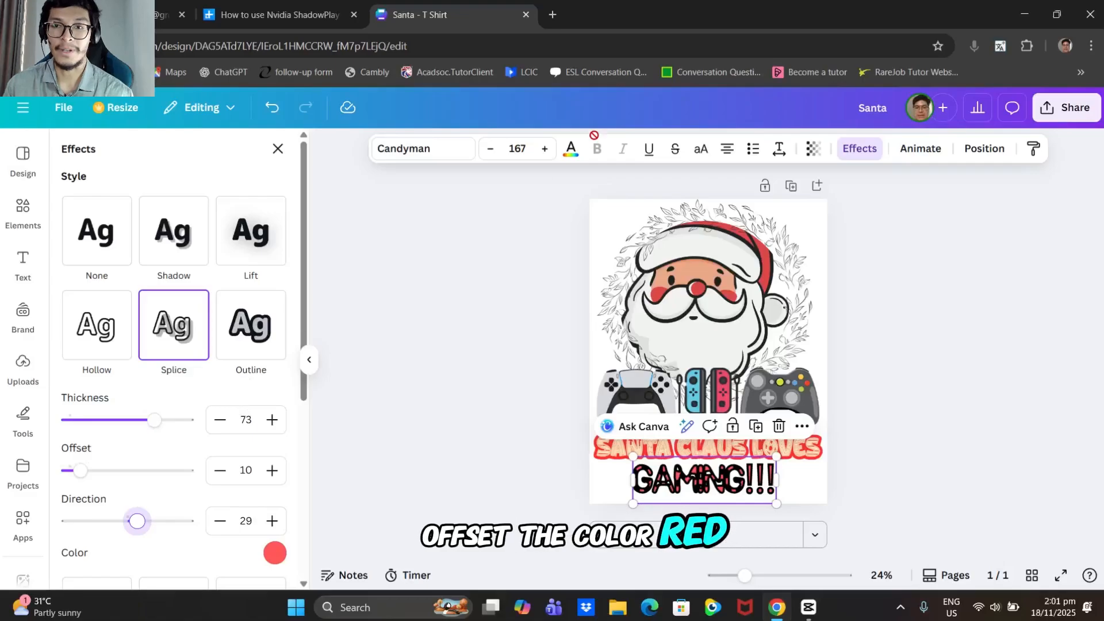
# Try light gray, light orange, white, slate gray, yellow and dark red as the text color of "GAMING!!!".
pyautogui.click(569, 148)
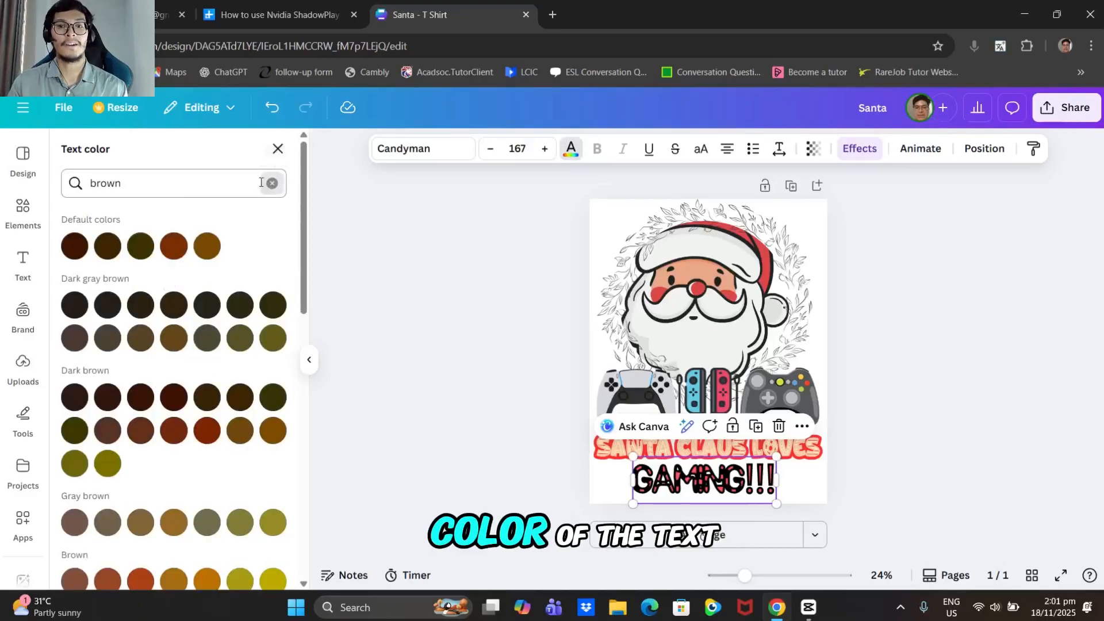
pyautogui.click(272, 182)
pyautogui.click(174, 288)
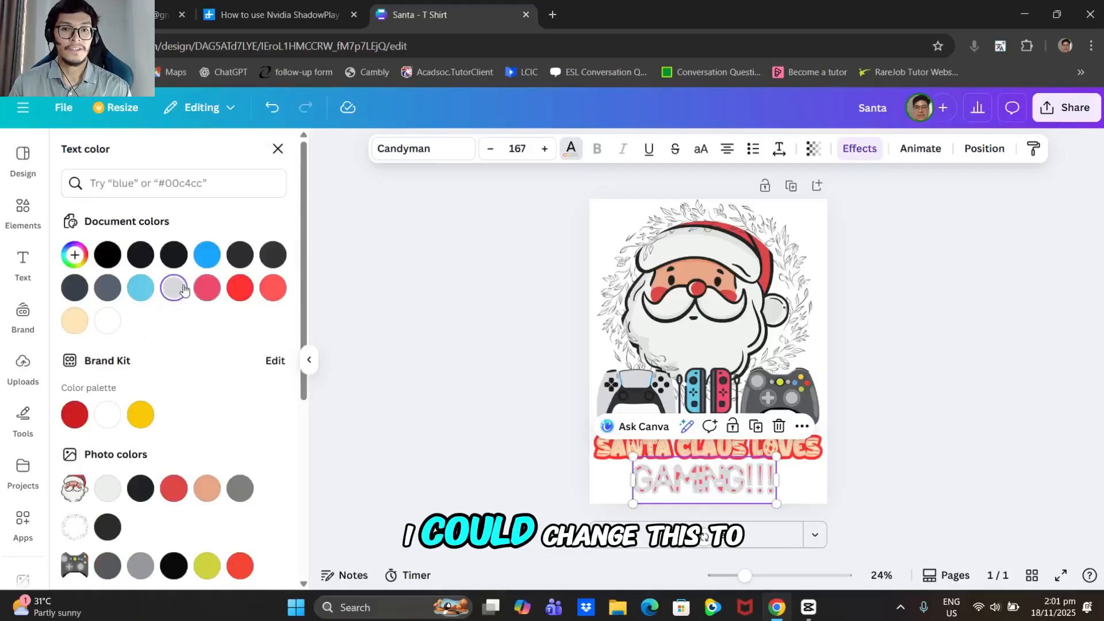
pyautogui.click(74, 320)
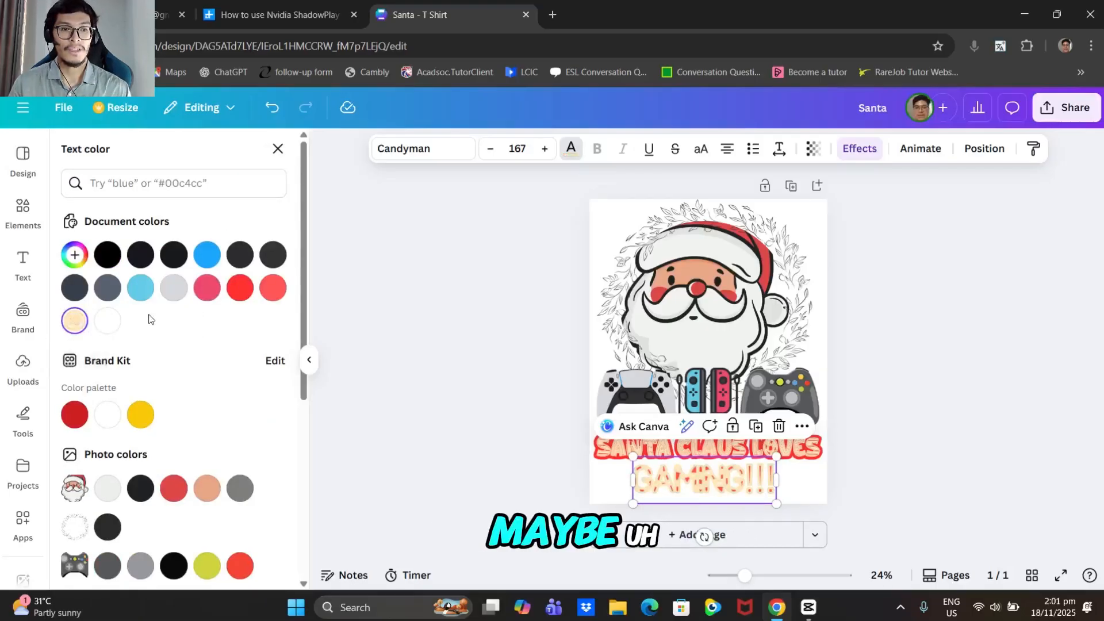
pyautogui.click(107, 320)
pyautogui.click(106, 289)
pyautogui.click(145, 414)
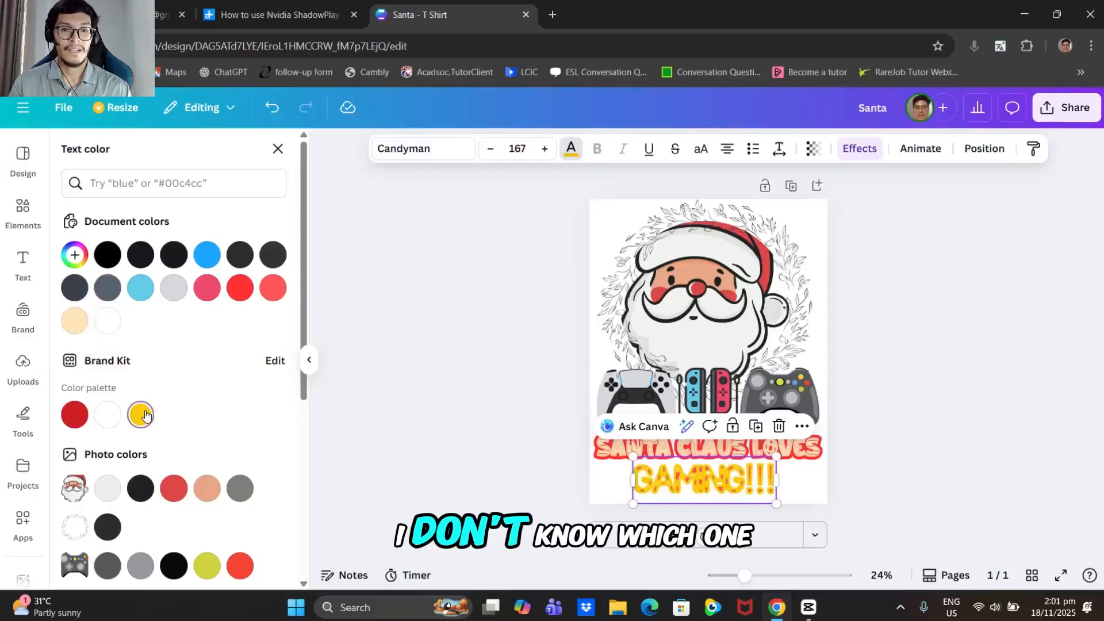
pyautogui.click(74, 414)
# Compare default oranges, white and the green, gray and black gradients on the "GAMING!!!" lettering, and settle on solid black.
pyautogui.scroll(-5, 92, 409)
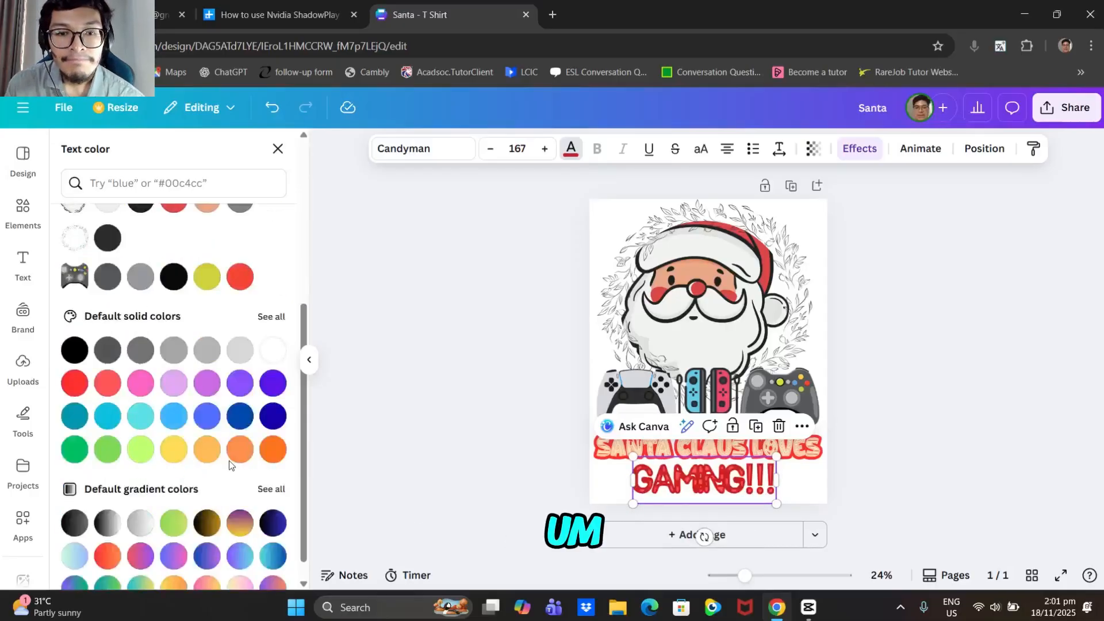
pyautogui.click(271, 450)
pyautogui.click(235, 452)
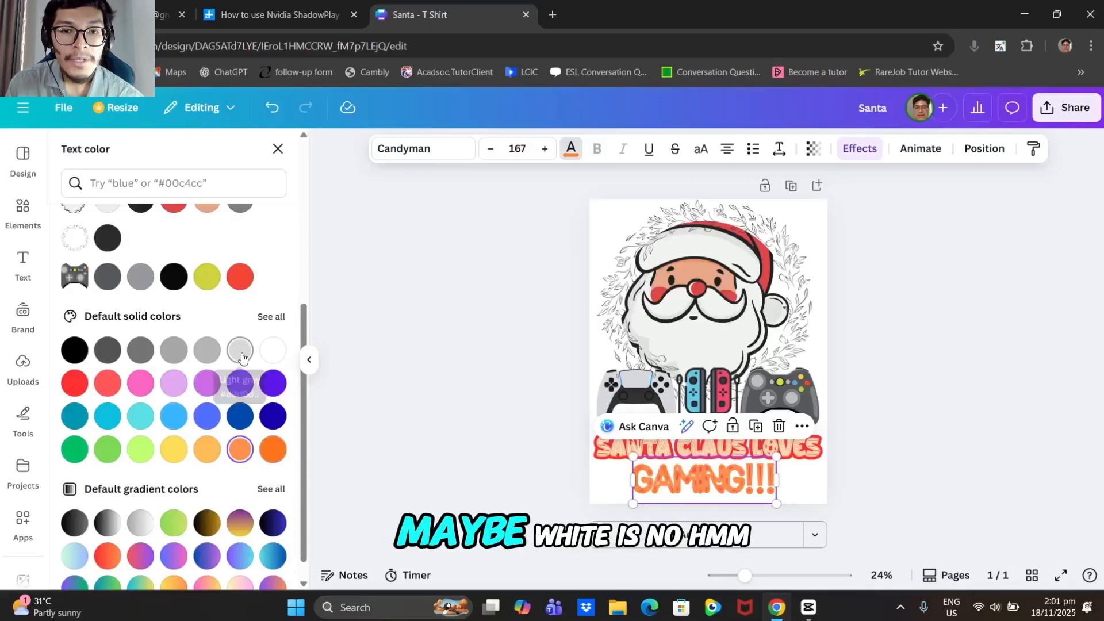
pyautogui.click(272, 349)
pyautogui.scroll(-1, 171, 486)
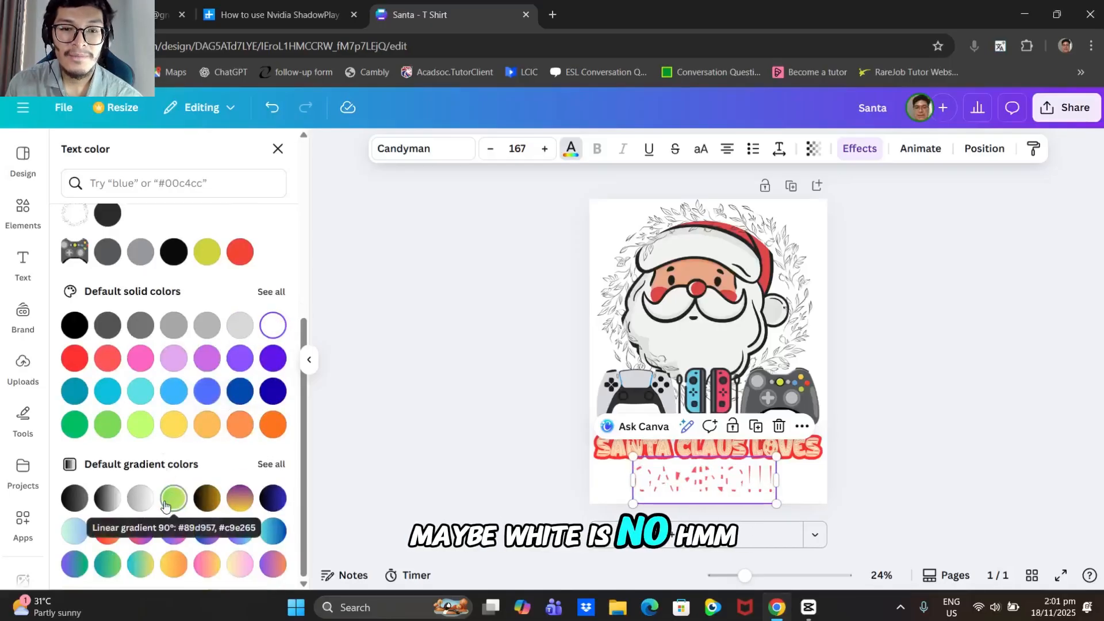
pyautogui.click(173, 495)
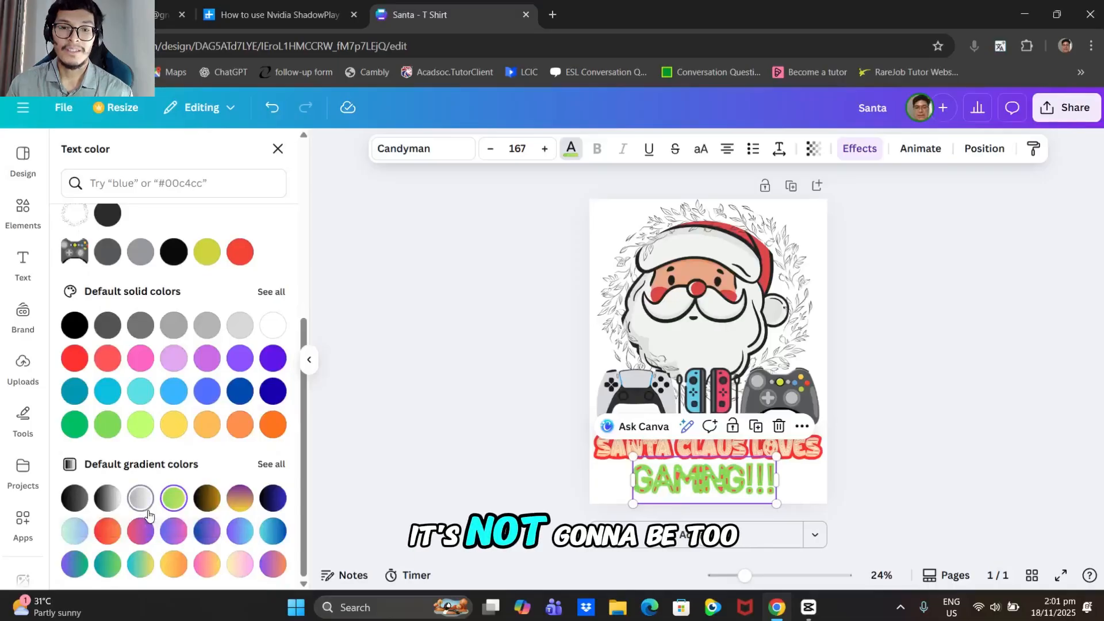
pyautogui.click(140, 500)
pyautogui.click(106, 500)
pyautogui.scroll(3, 127, 489)
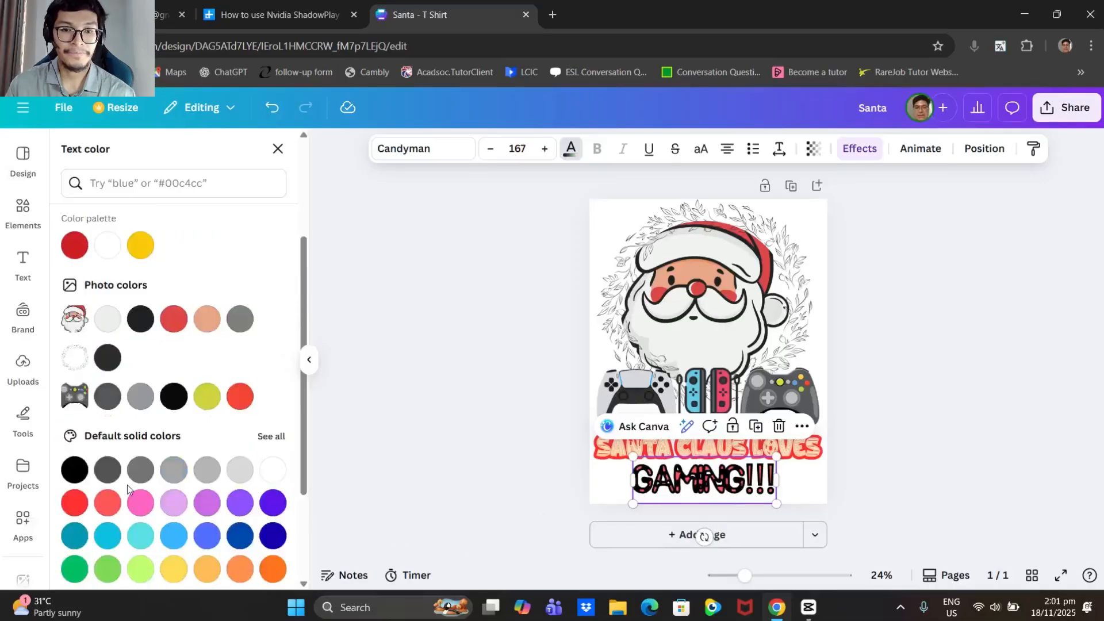
pyautogui.click(71, 470)
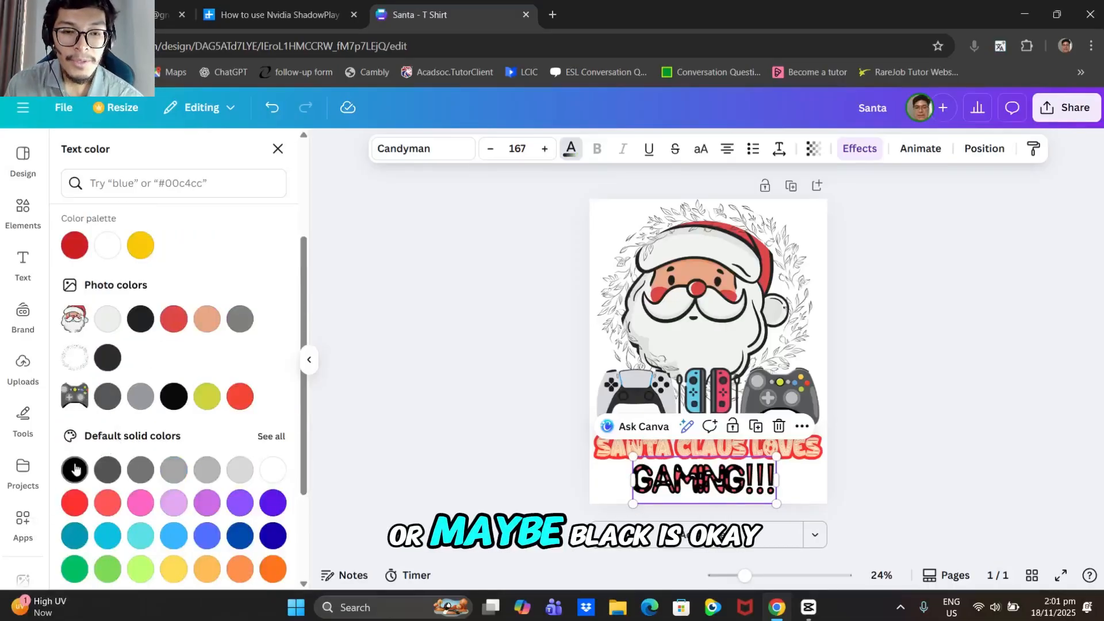
# Try white as the text color of "GAMING!!!" and return it to solid black.
pyautogui.scroll(-1, 72, 477)
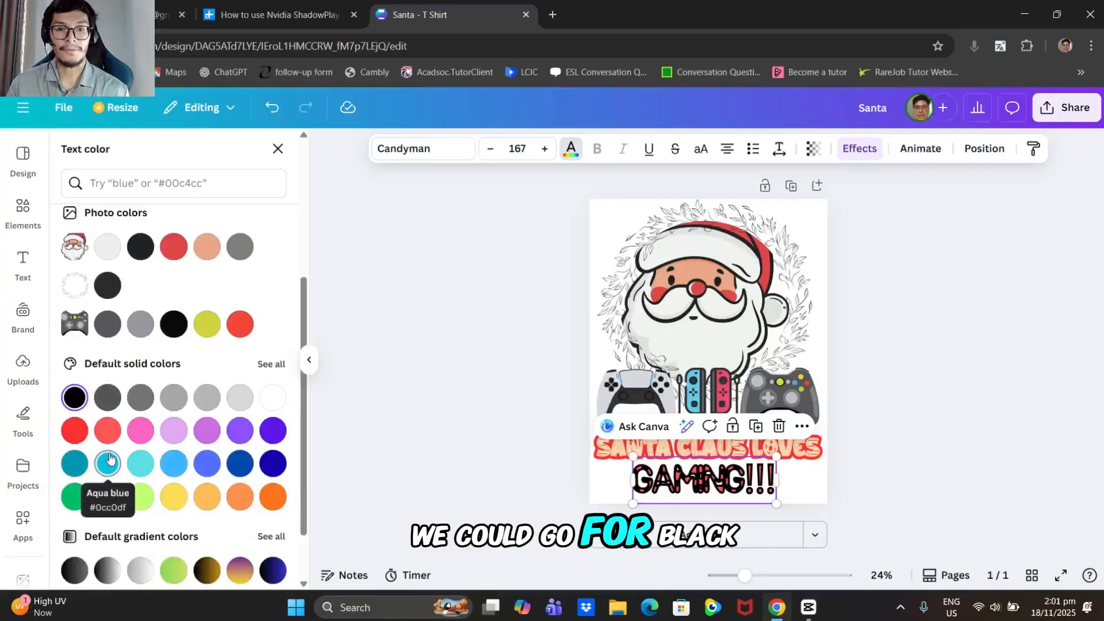
pyautogui.scroll(-1, 111, 457)
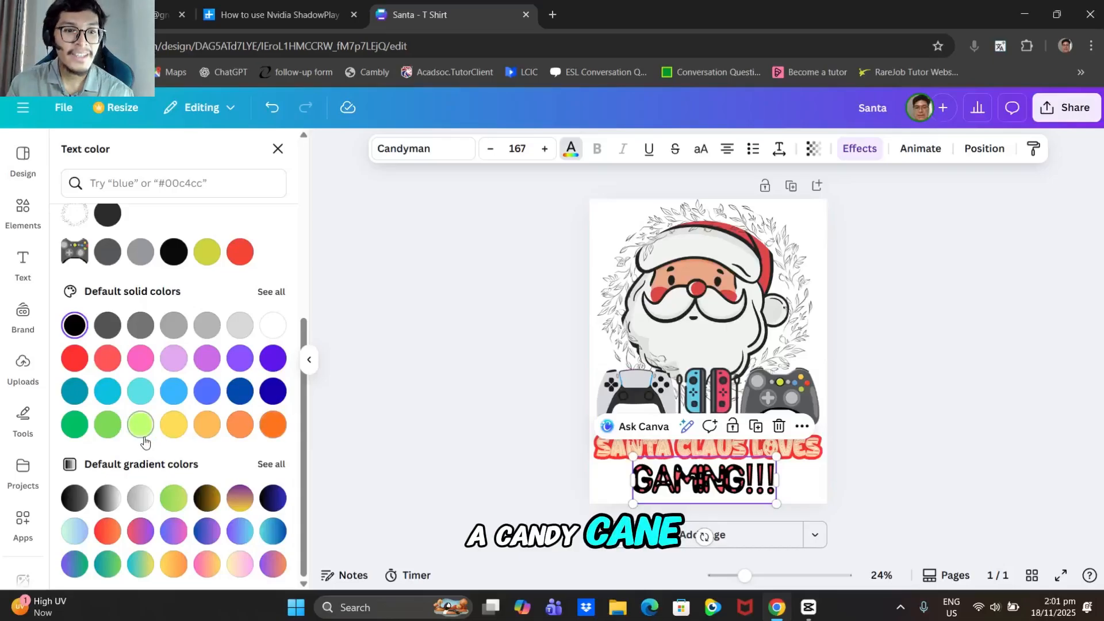
pyautogui.click(280, 329)
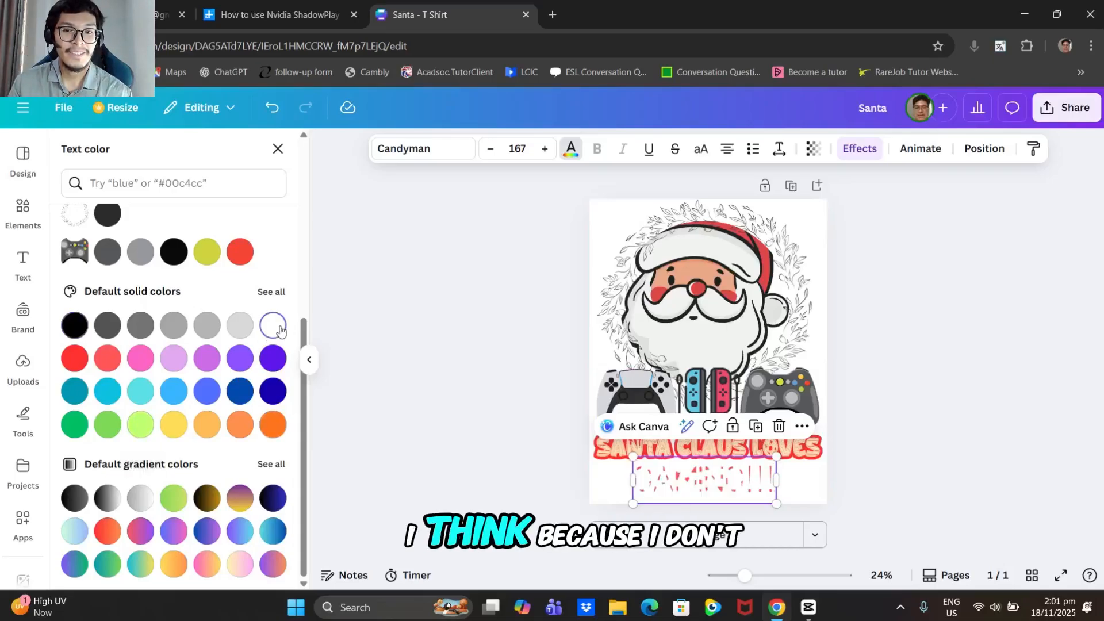
pyautogui.click(74, 325)
pyautogui.scroll(1, 75, 333)
# Set the splice color of "GAMING!!!" to white from the color palette.
pyautogui.click(859, 149)
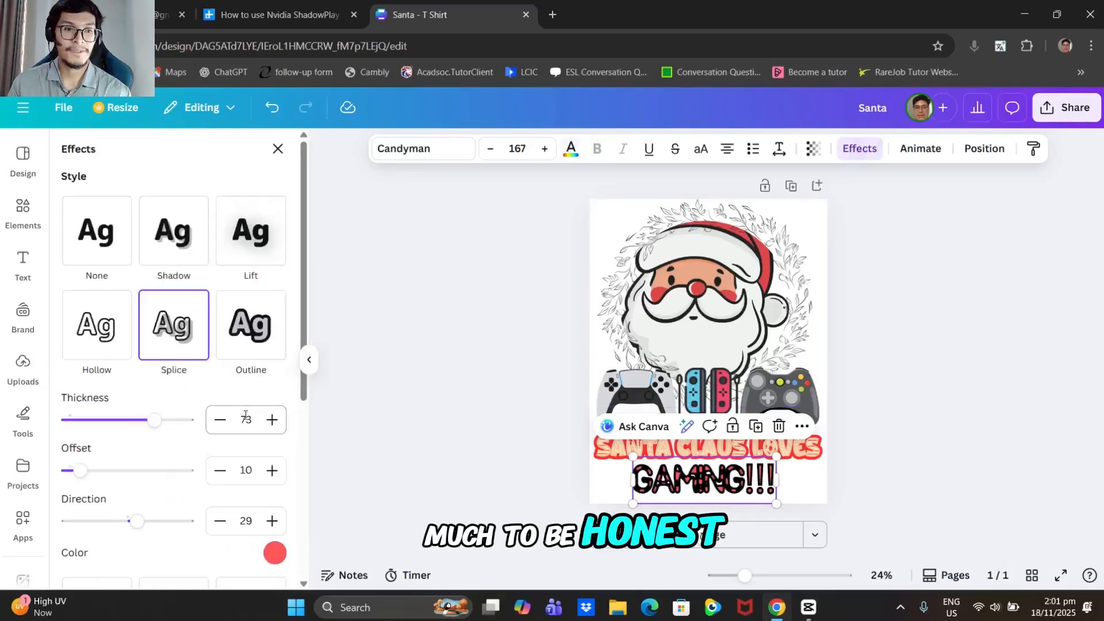
pyautogui.click(272, 550)
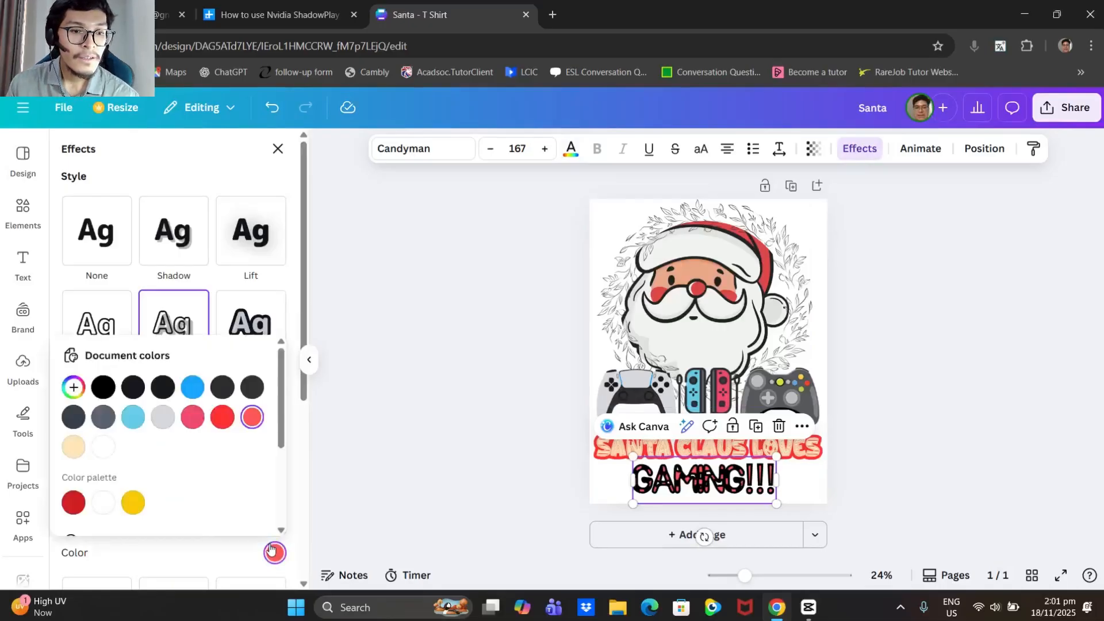
pyautogui.scroll(-1, 164, 445)
pyautogui.click(103, 430)
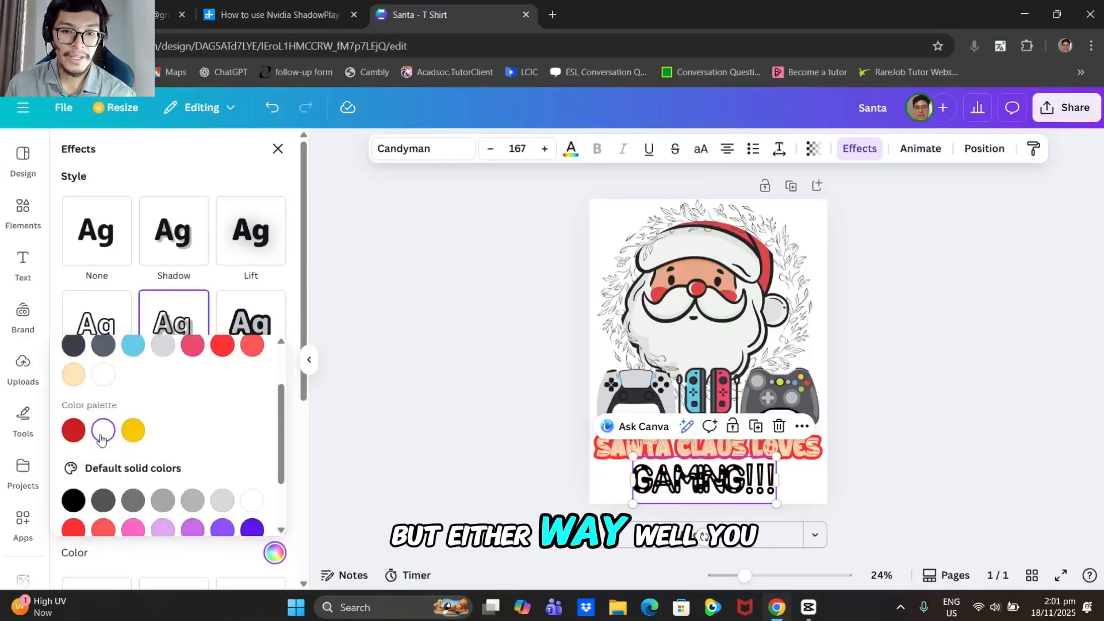
# Change the text color of "GAMING!!!" to the dark red of the Brand Kit palette and deselect the text.
pyautogui.click(572, 149)
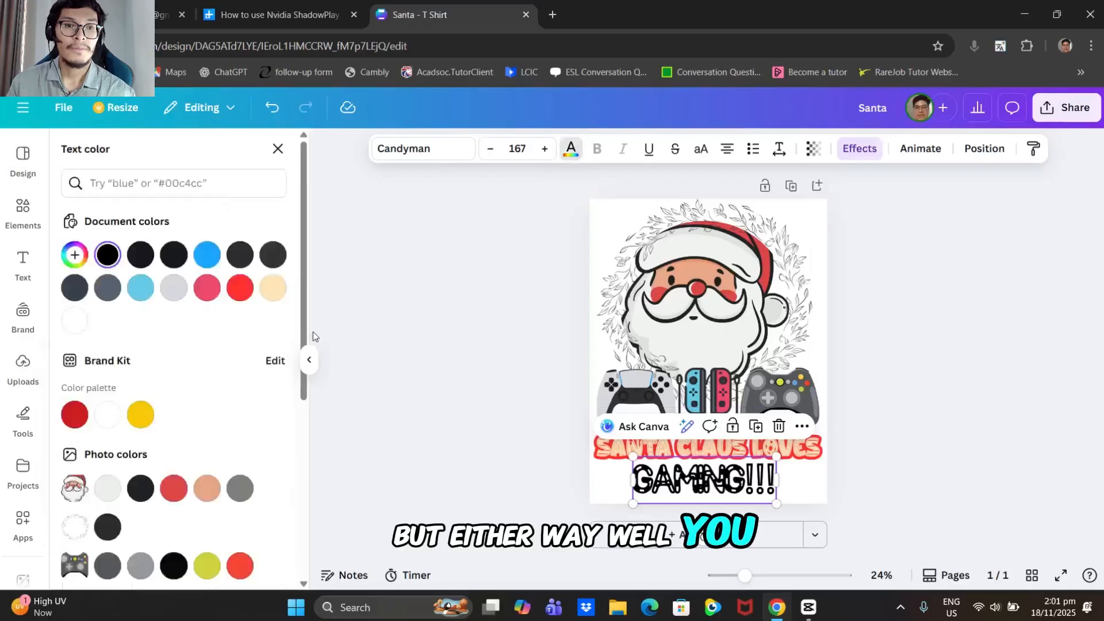
pyautogui.scroll(-2, 172, 344)
pyautogui.click(75, 343)
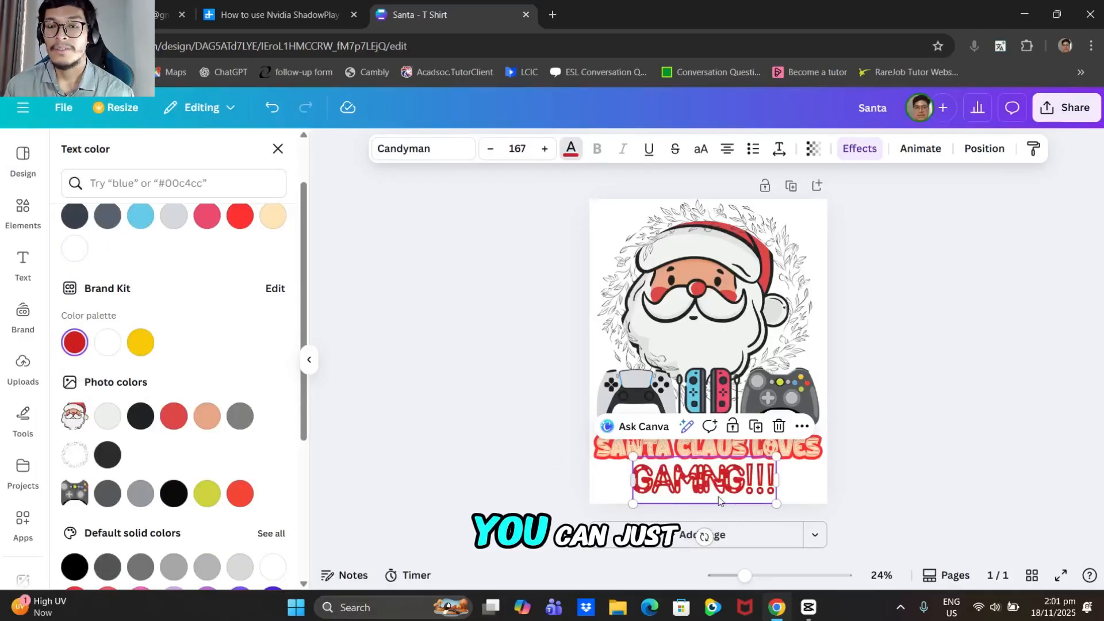
pyautogui.click(982, 327)
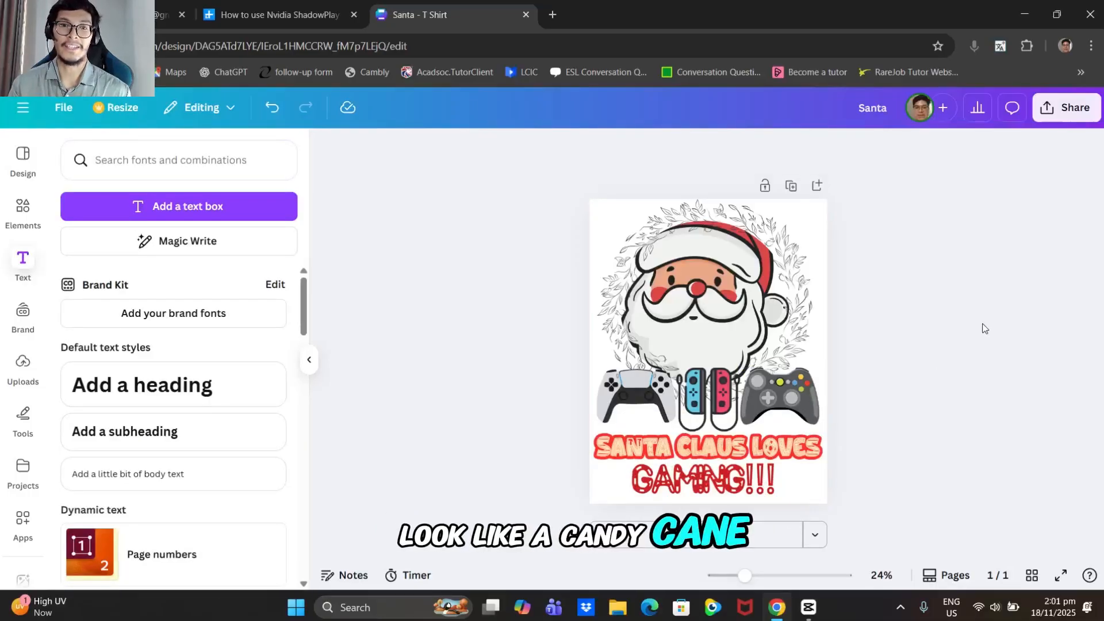
# Set the splice color of "GAMING!!!" to light orange #ffe5b6.
pyautogui.click(762, 463)
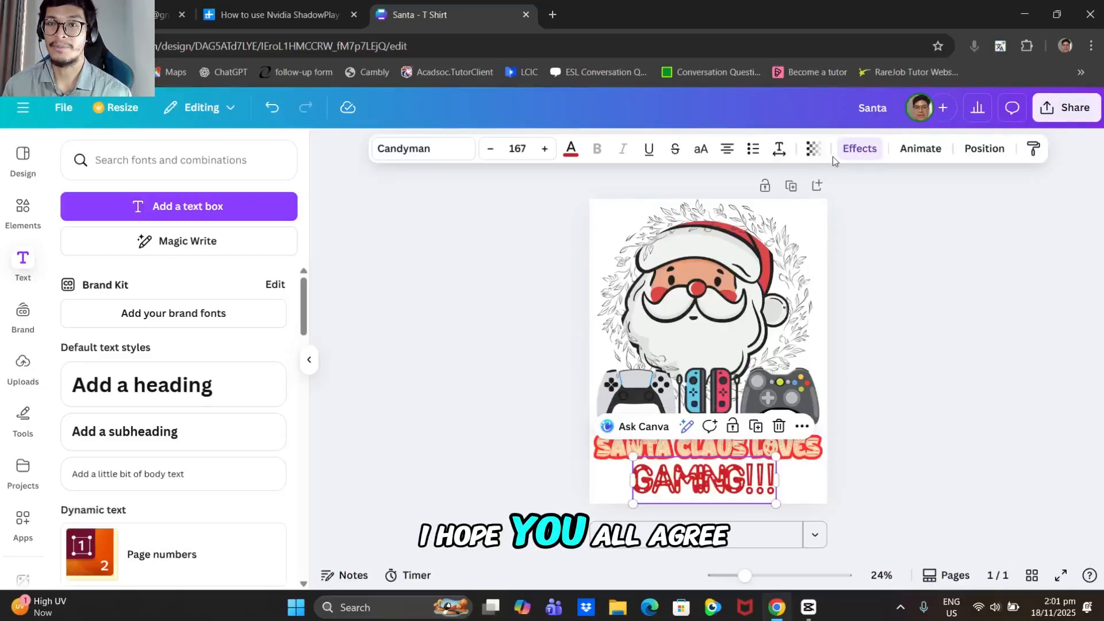
pyautogui.click(851, 148)
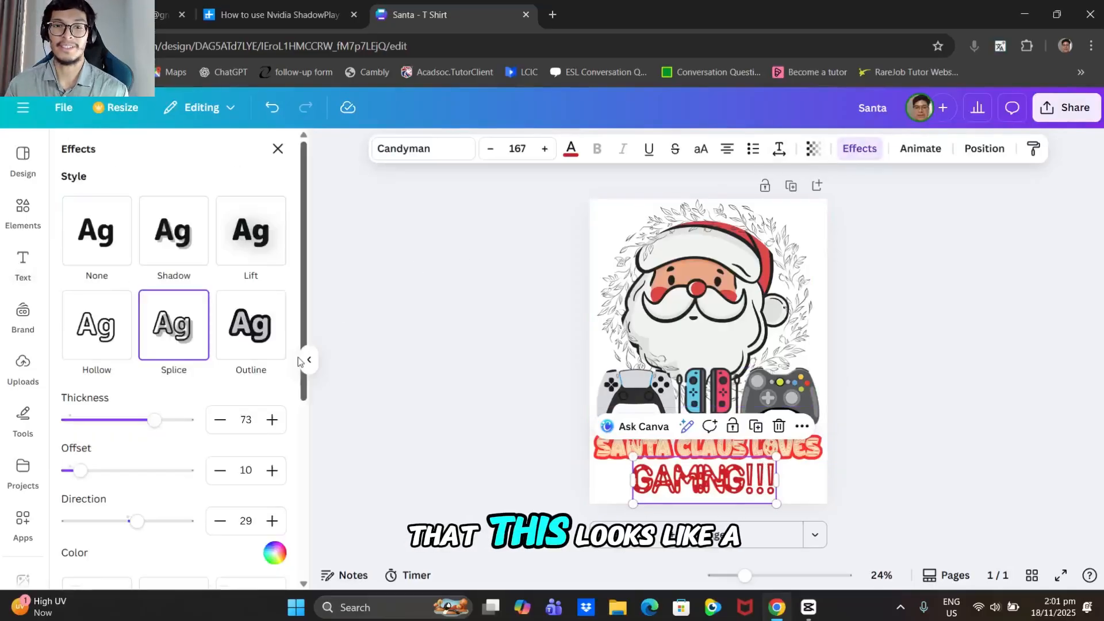
pyautogui.click(275, 553)
pyautogui.scroll(-2, 211, 390)
pyautogui.click(257, 345)
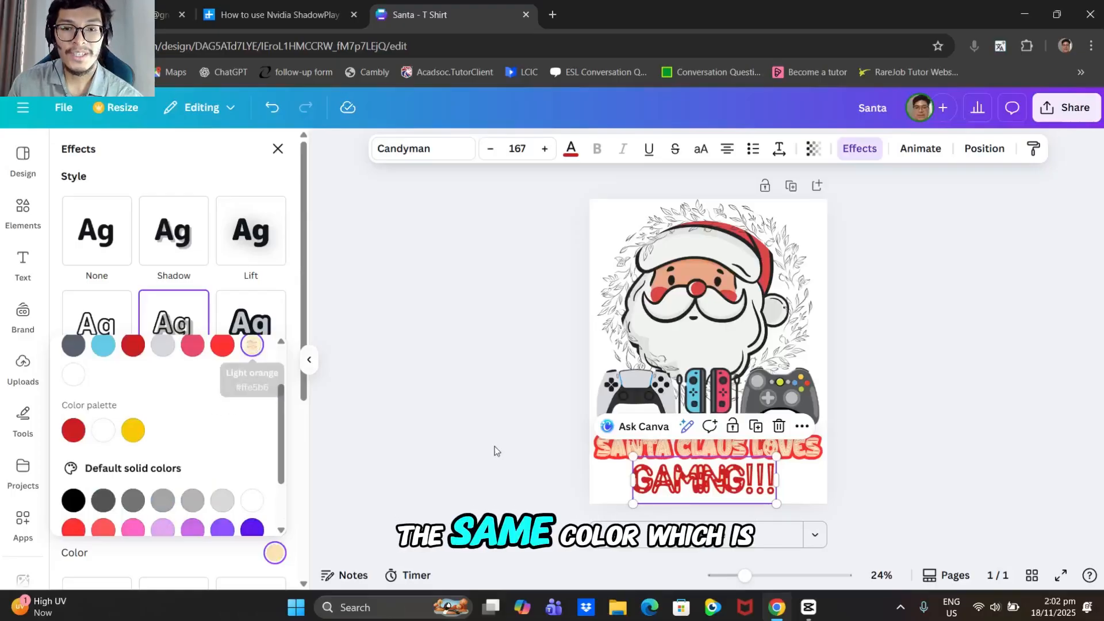
# Try slate gray as the splice color of "GAMING!!!", restore light orange, and deselect the text.
pyautogui.scroll(-1, 213, 464)
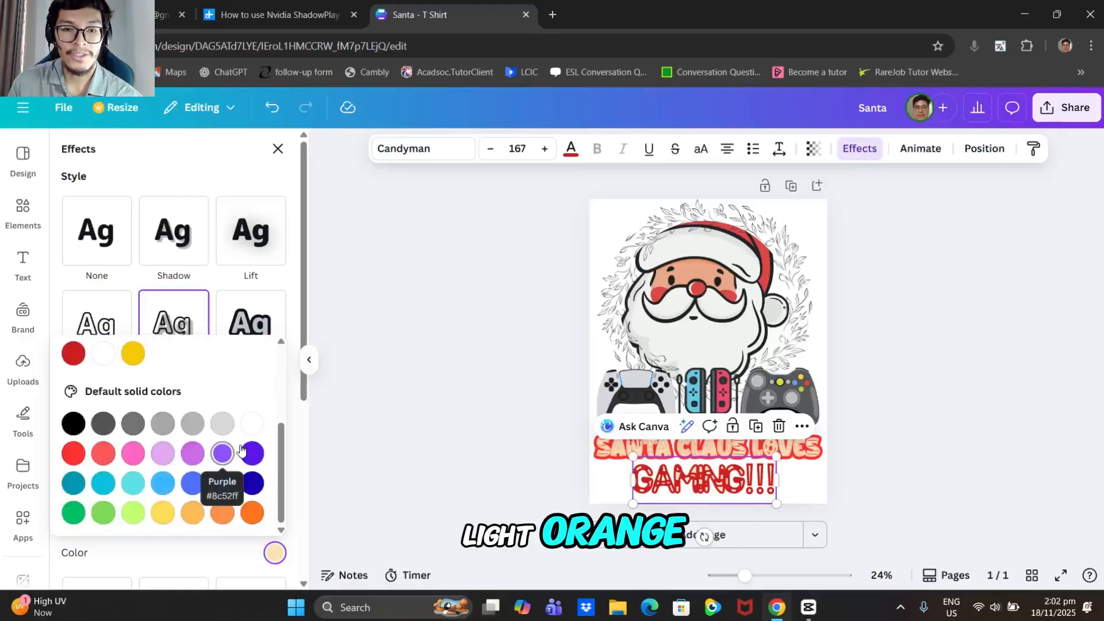
pyautogui.scroll(5, 189, 453)
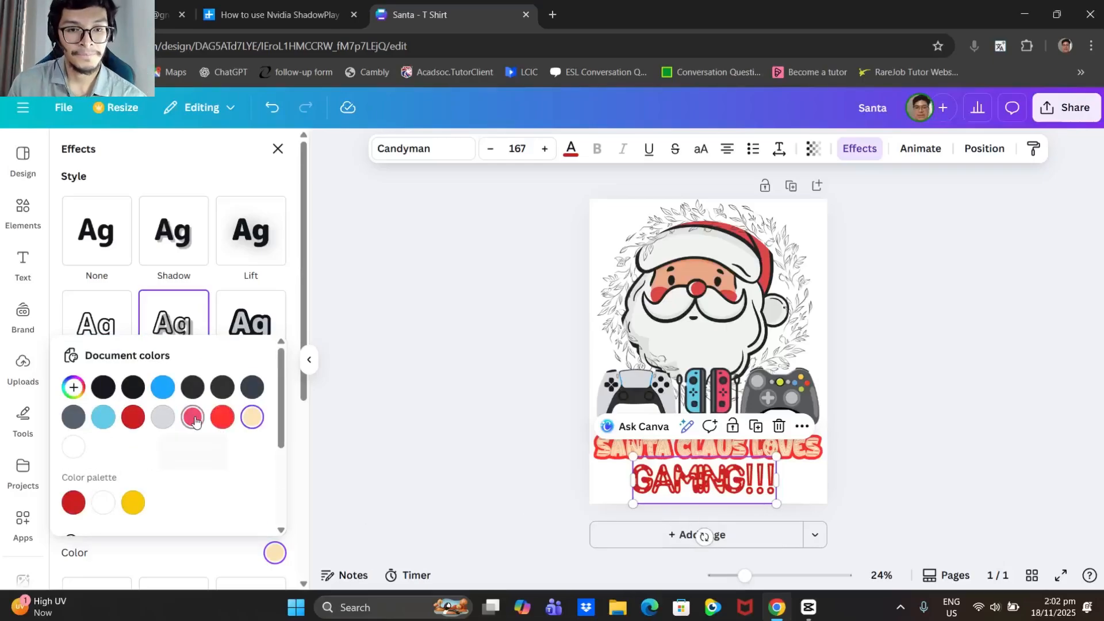
pyautogui.click(83, 417)
pyautogui.scroll(-3, 226, 454)
pyautogui.scroll(3, 235, 428)
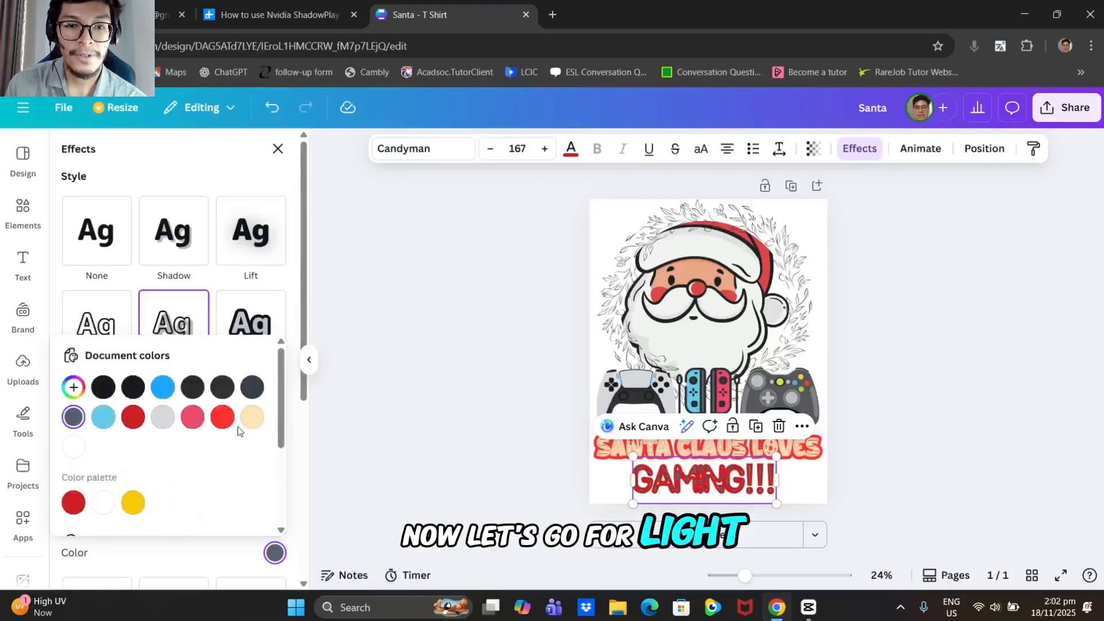
pyautogui.click(251, 417)
pyautogui.click(868, 343)
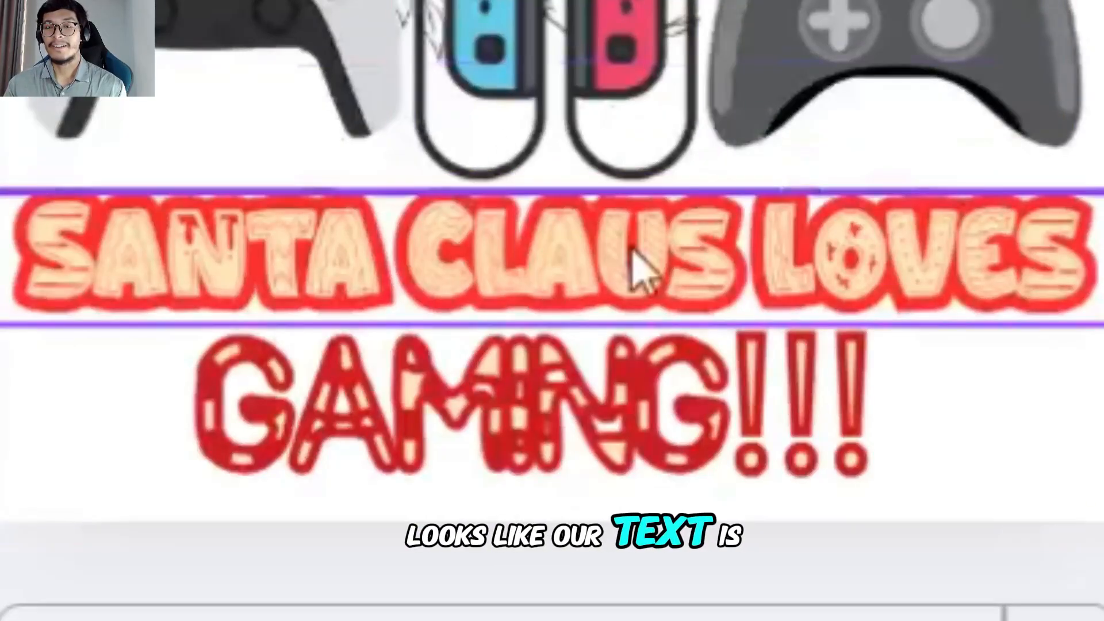
# Enlarge the Santa image slightly from its upper-left corner and browse its style match, filter and effect options.
pyautogui.click(320, 25)
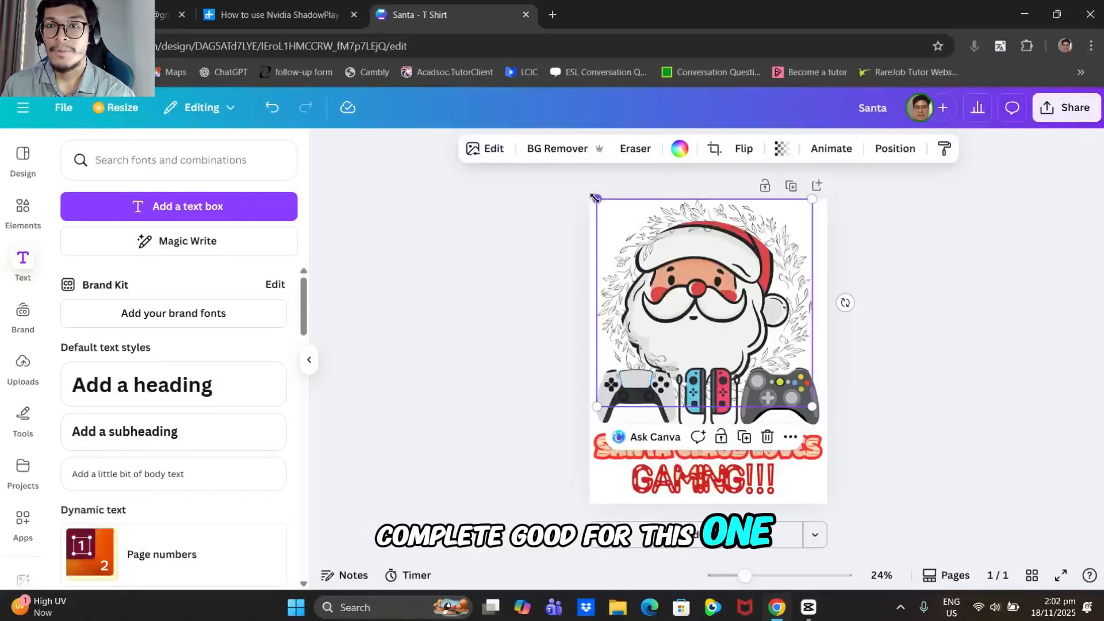
pyautogui.moveTo(595, 198); pyautogui.dragTo(589, 192)
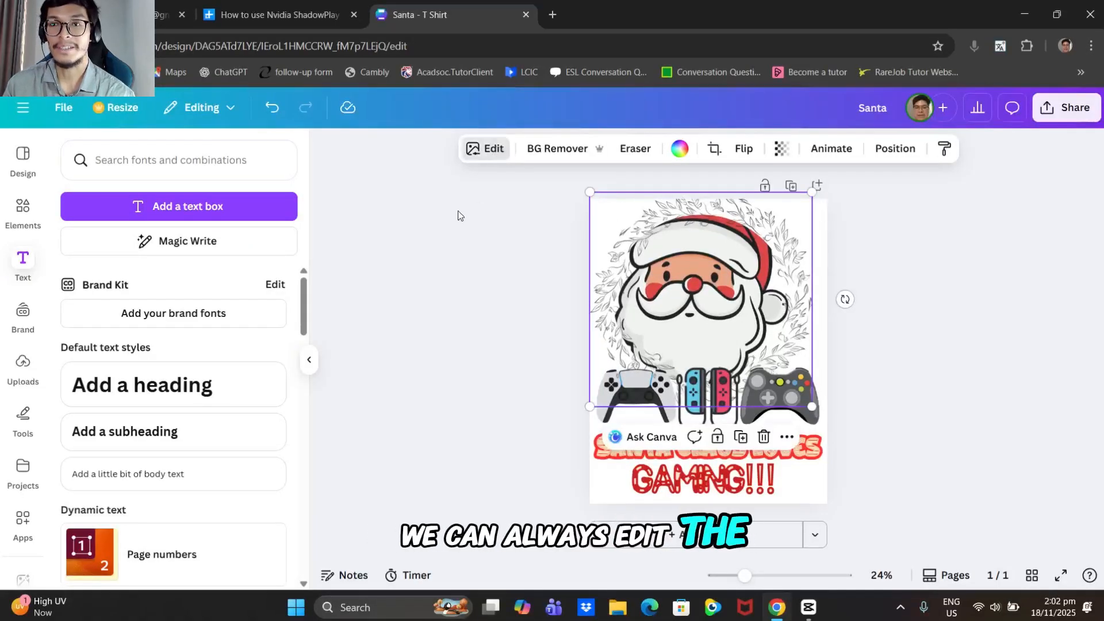
pyautogui.scroll(-2, 219, 443)
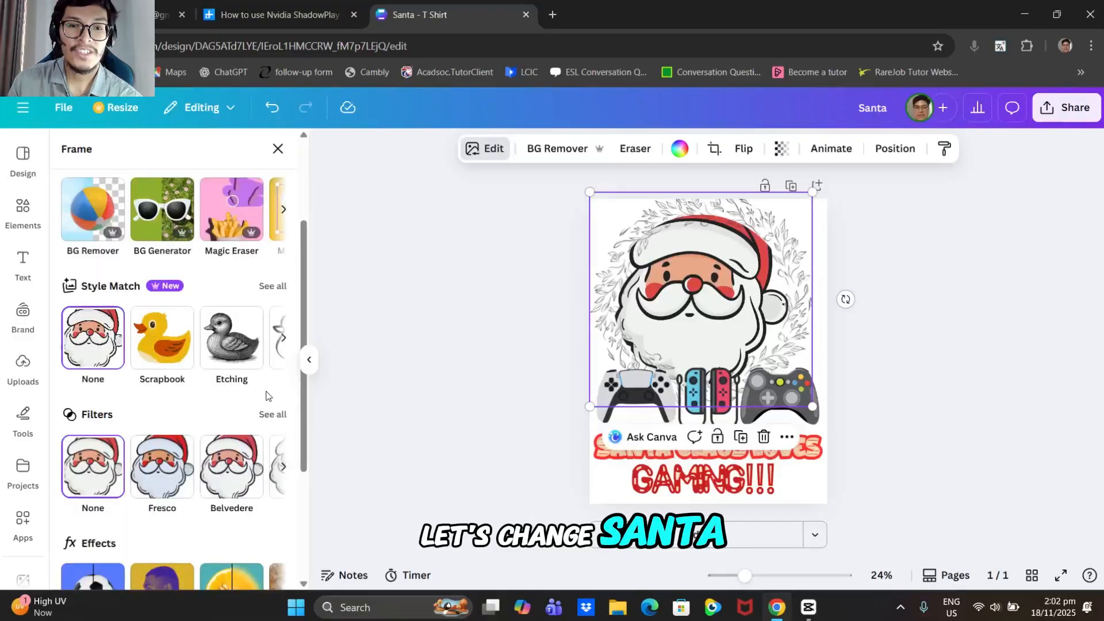
# Open the full set of Style Match styles for the Santa image and browse the Handmade ones.
pyautogui.click(275, 286)
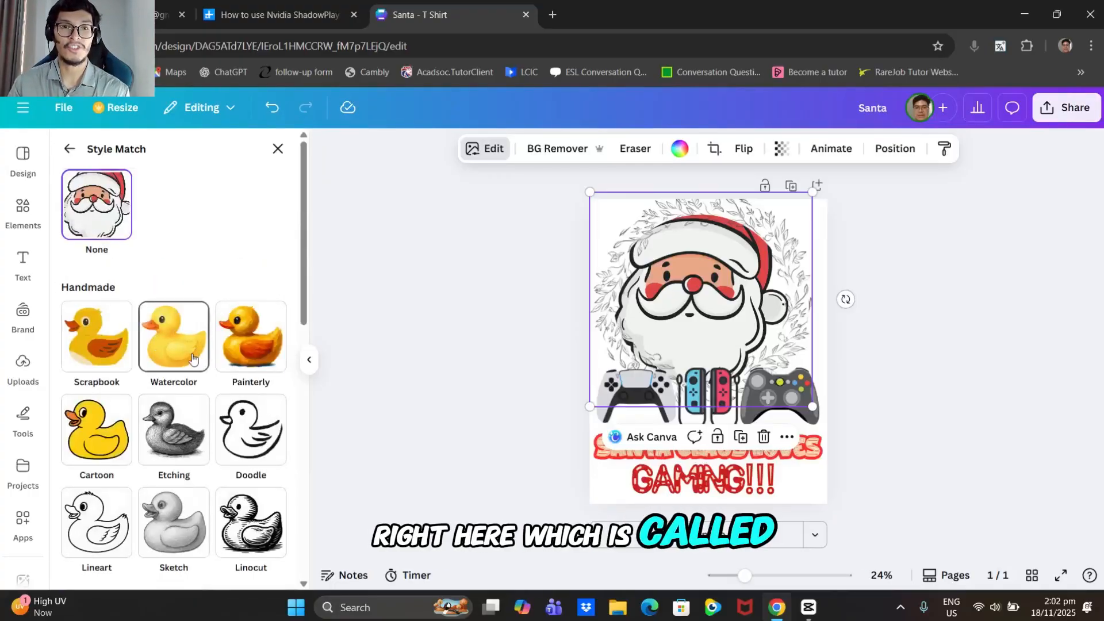
pyautogui.scroll(-3, 191, 361)
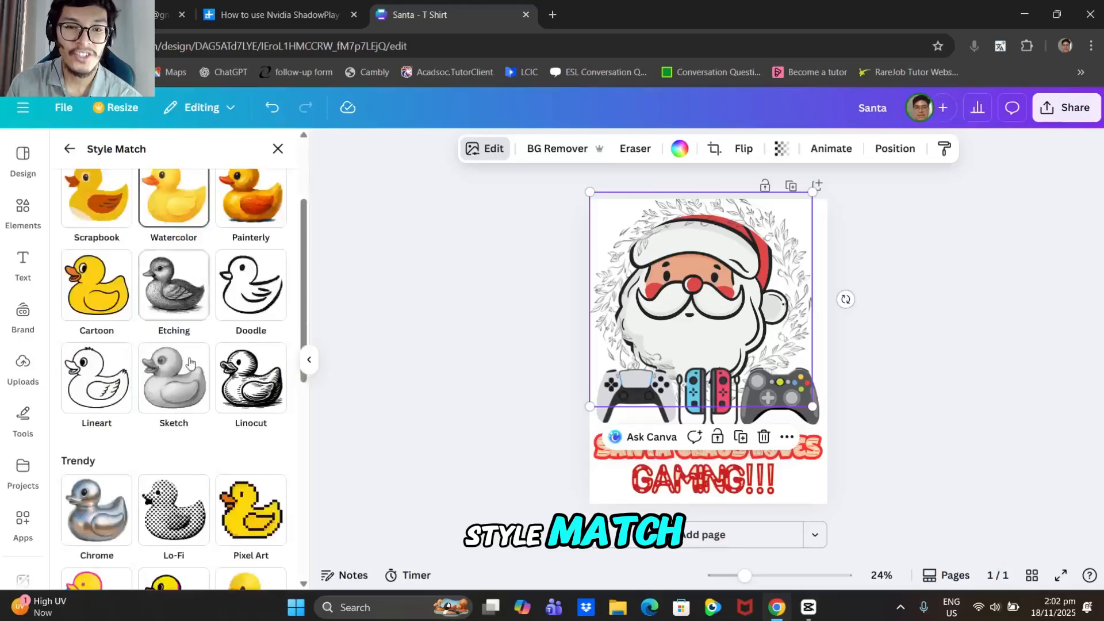
pyautogui.scroll(3, 218, 366)
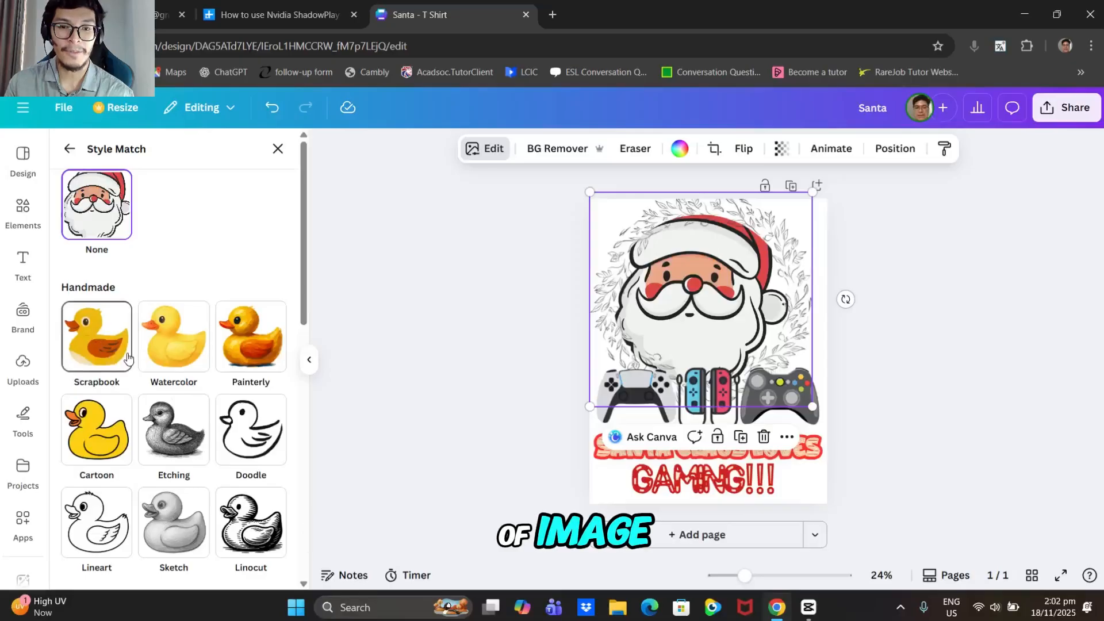
pyautogui.scroll(-3, 128, 360)
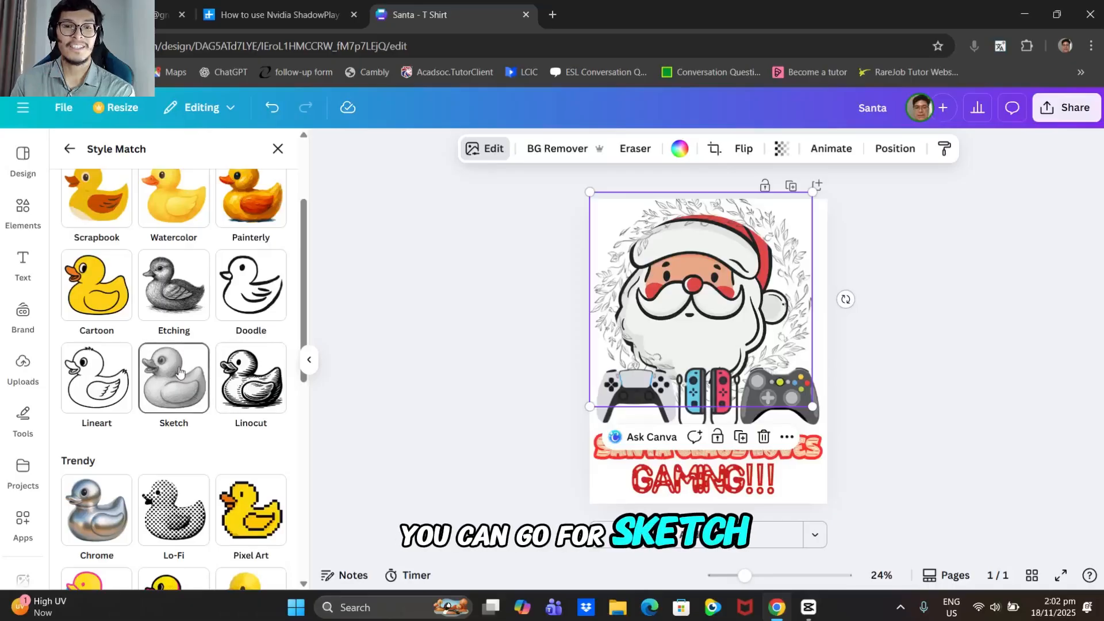
# Try the Etching and Linocut handmade styles on the Santa image, browsing the Trendy and Realistic styles in between.
pyautogui.click(179, 292)
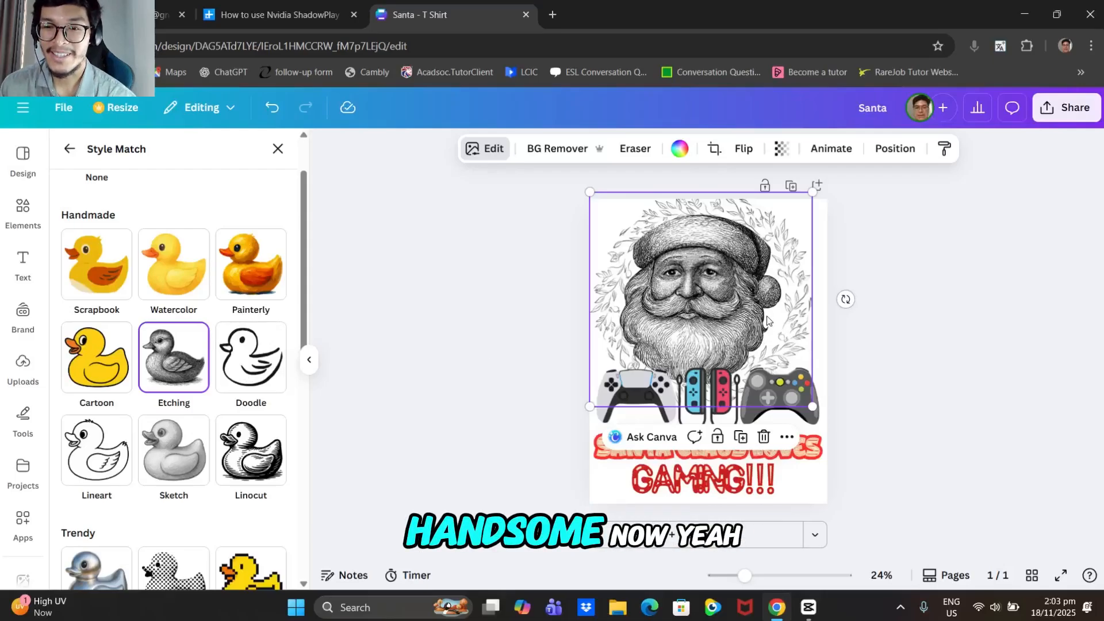
pyautogui.scroll(-1, 247, 356)
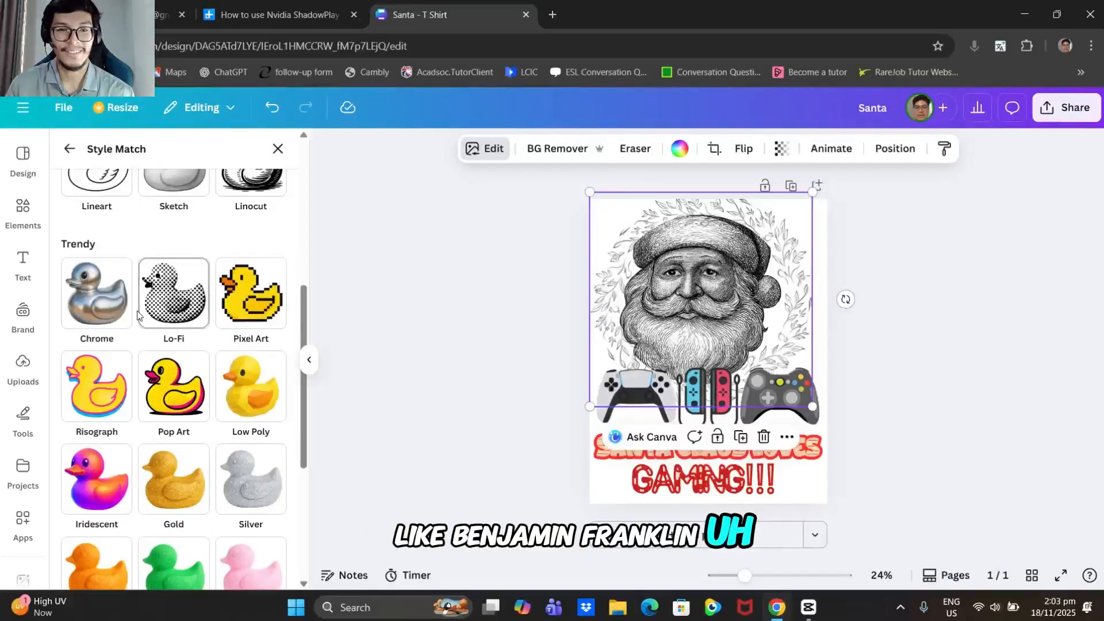
pyautogui.scroll(-3, 161, 336)
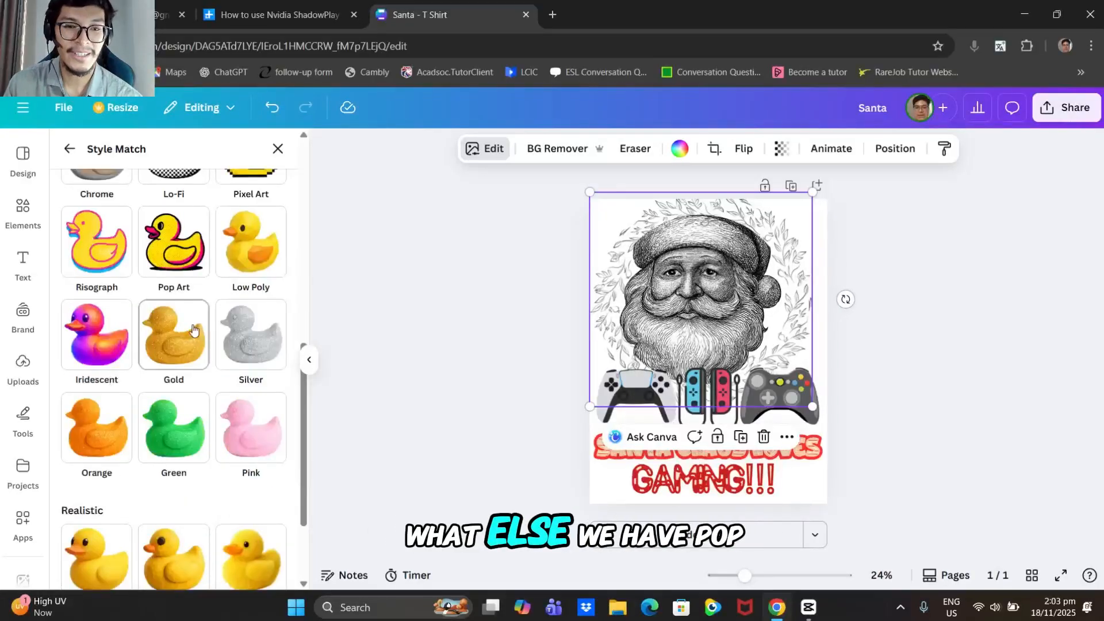
pyautogui.scroll(-2, 161, 336)
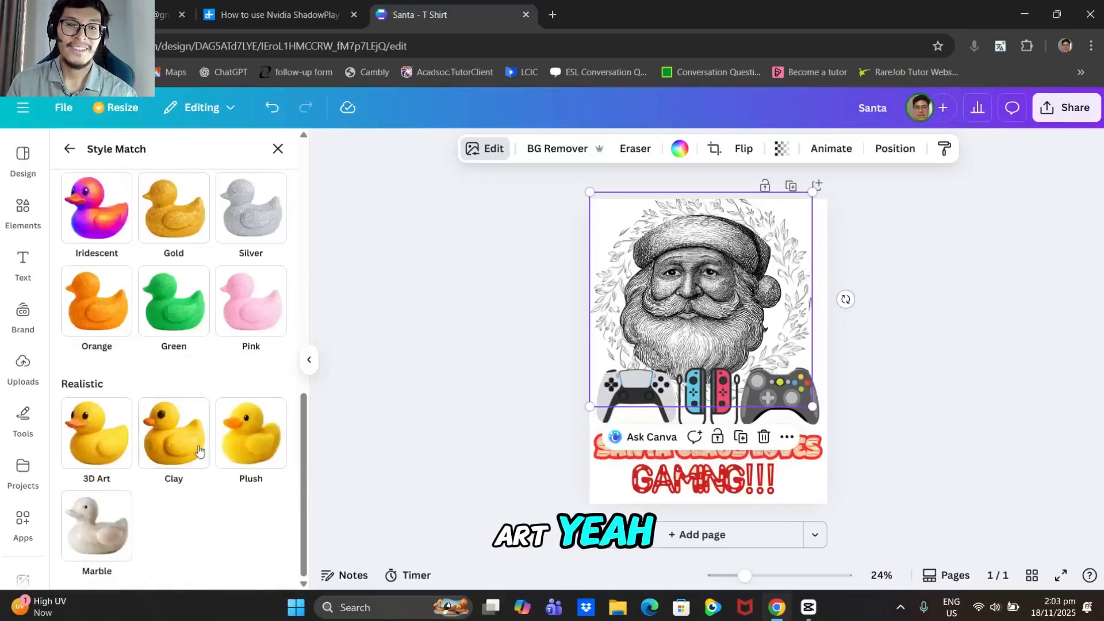
pyautogui.scroll(5, 121, 387)
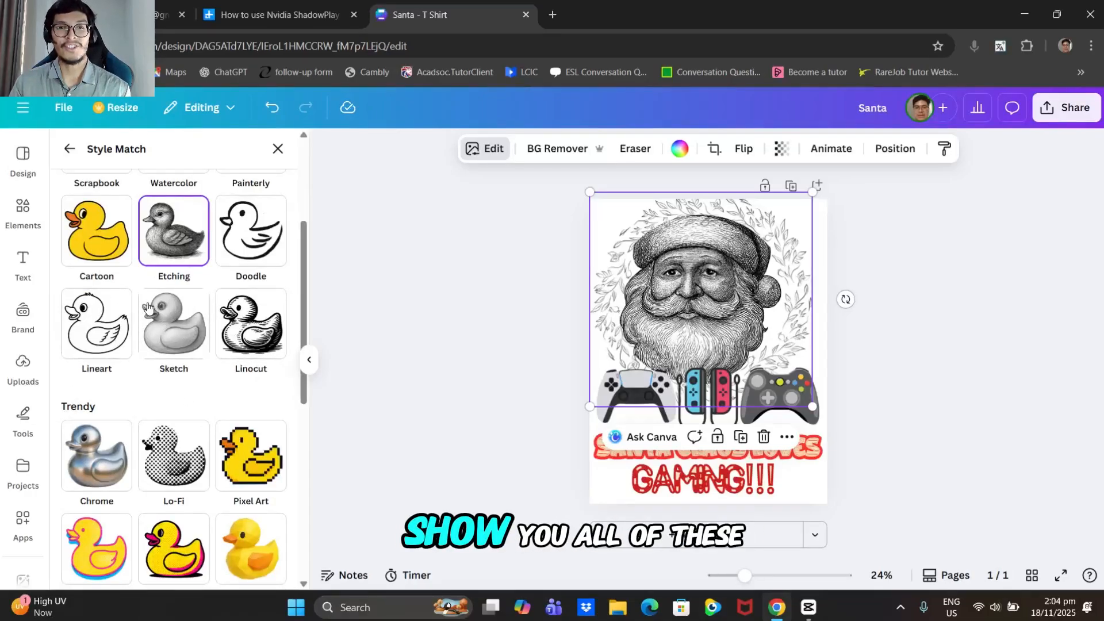
pyautogui.scroll(-8, 161, 345)
pyautogui.scroll(8, 173, 345)
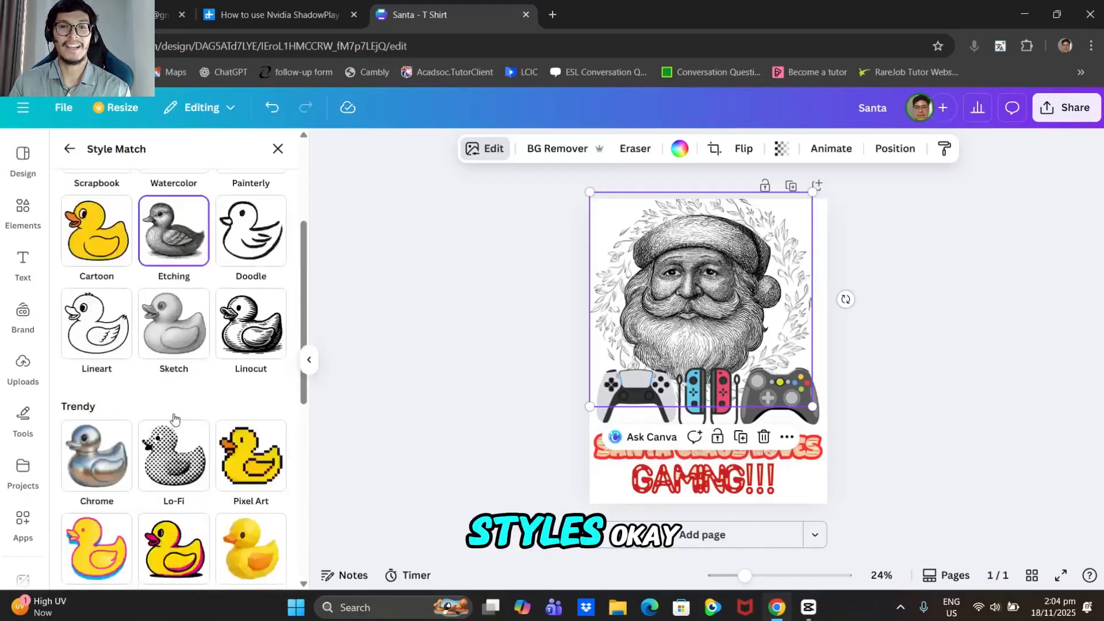
pyautogui.click(233, 339)
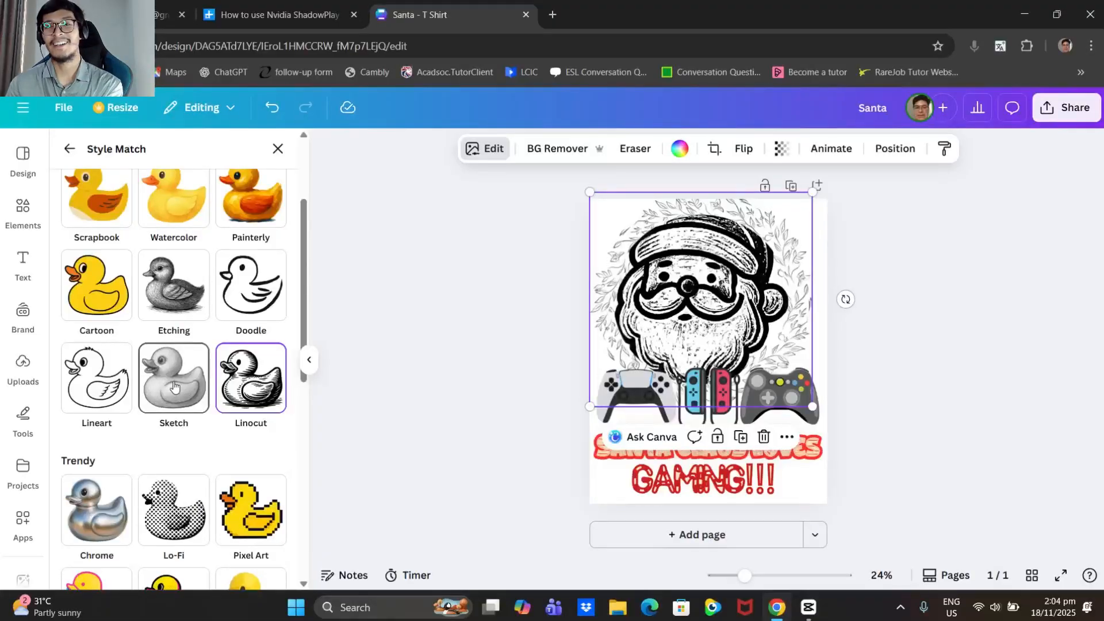
# Apply the Cartoon handmade style to the Santa image.
pyautogui.scroll(-2, 172, 386)
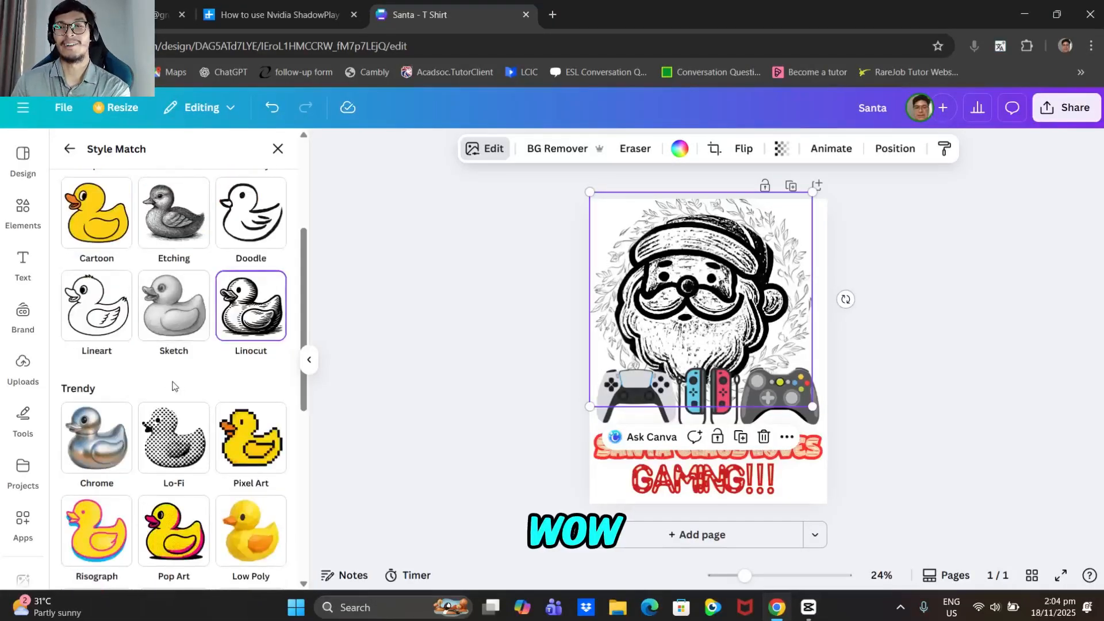
pyautogui.scroll(-7, 172, 397)
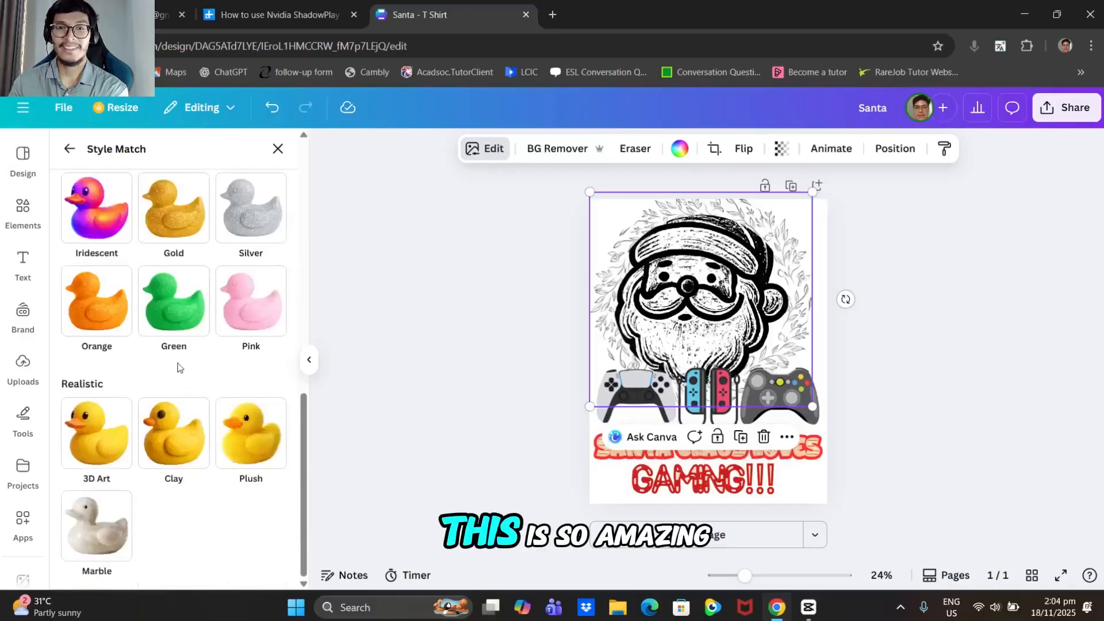
pyautogui.scroll(8, 201, 411)
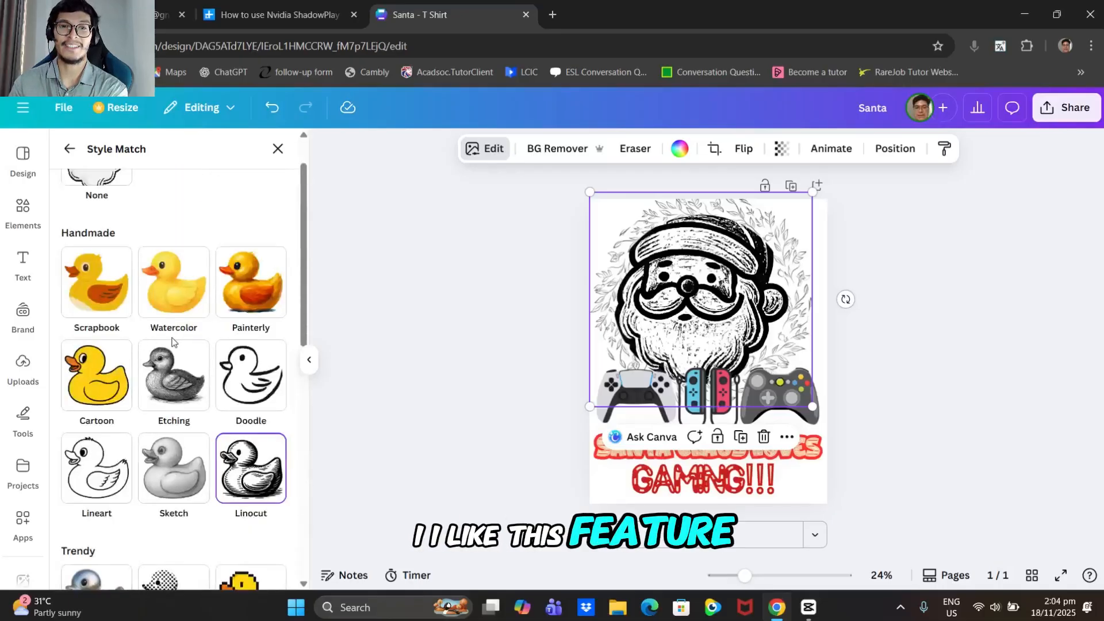
pyautogui.click(112, 368)
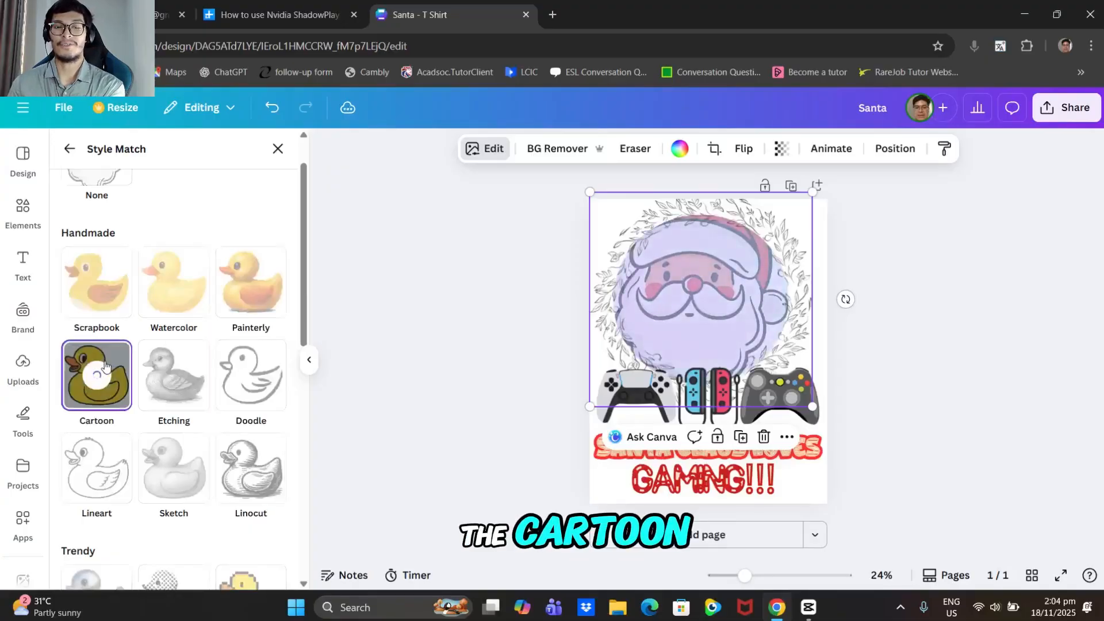
pyautogui.scroll(1, 103, 362)
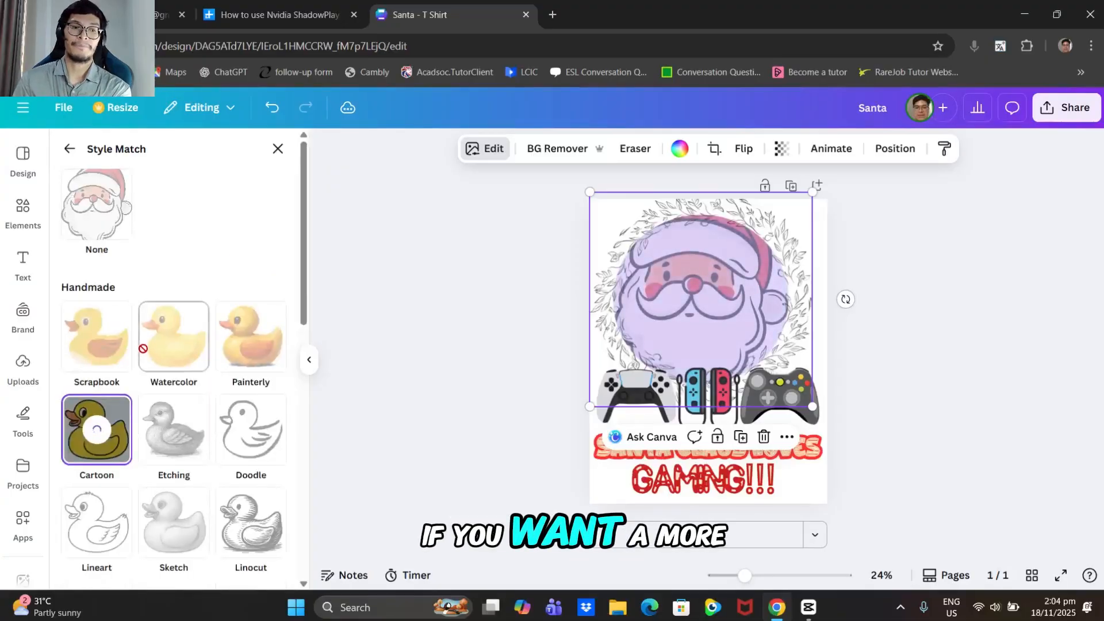
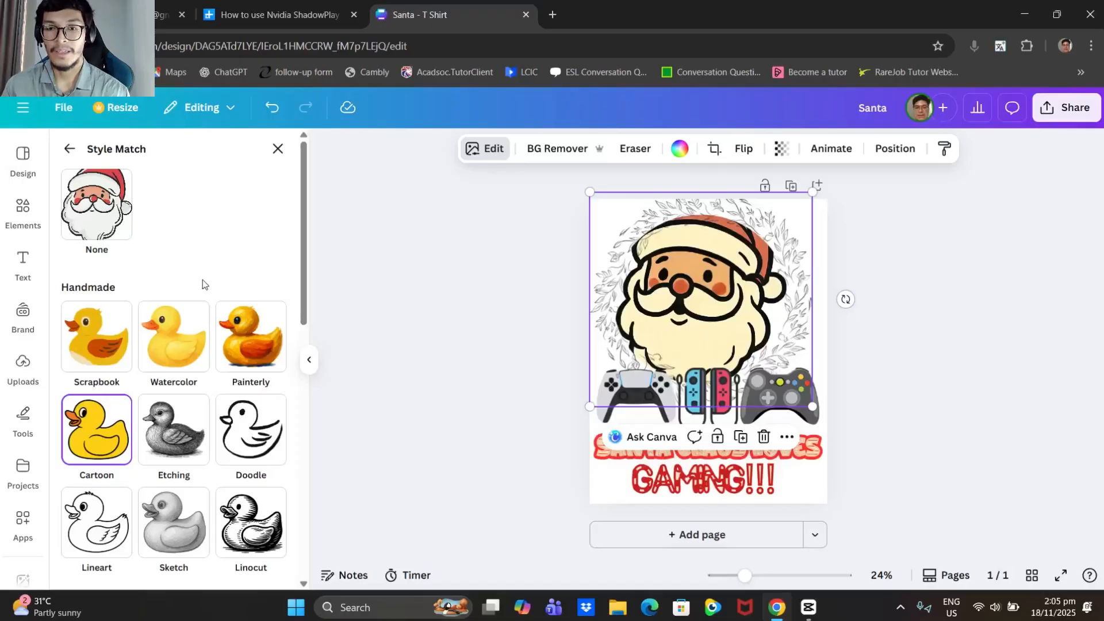
pyautogui.scroll(-4, 189, 345)
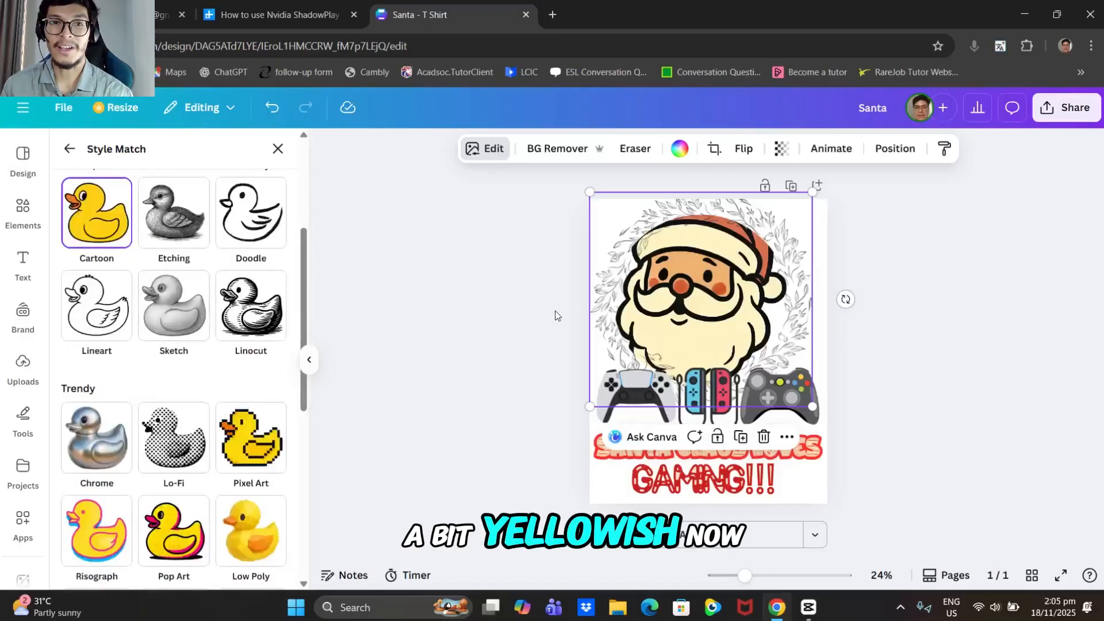
pyautogui.scroll(4, 218, 258)
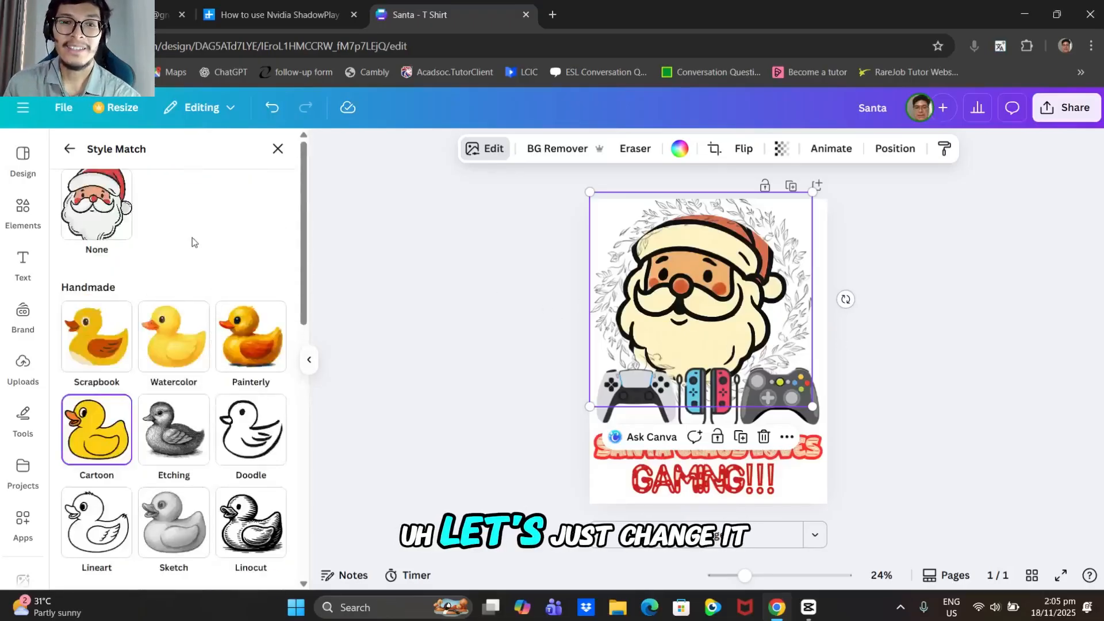
pyautogui.scroll(-3, 184, 322)
pyautogui.scroll(3, 115, 218)
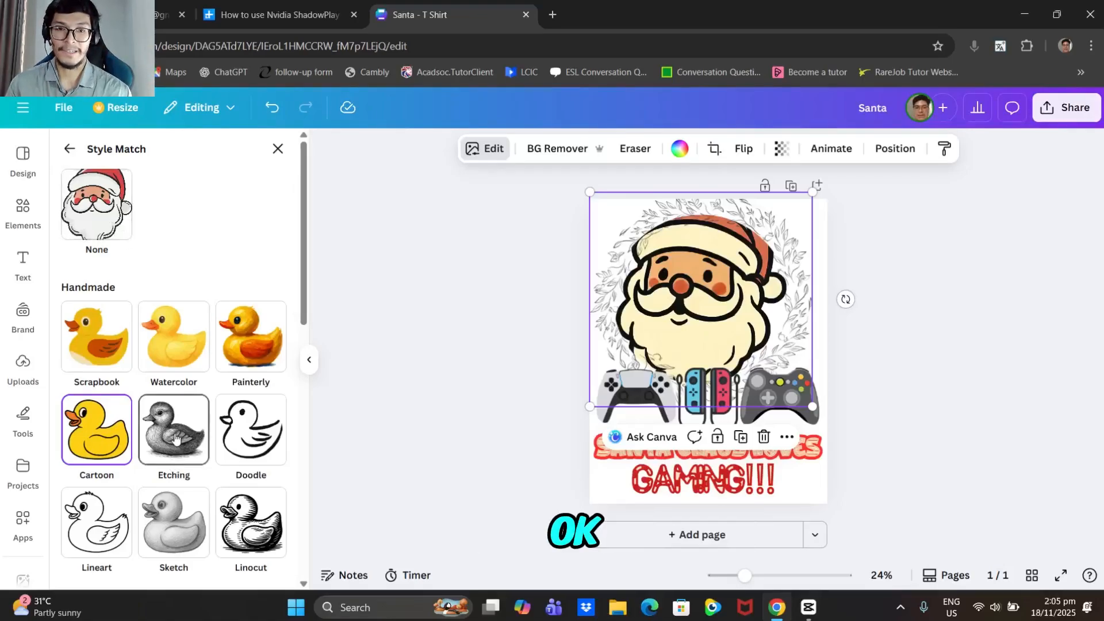
pyautogui.scroll(-3, 144, 374)
pyautogui.scroll(3, 195, 356)
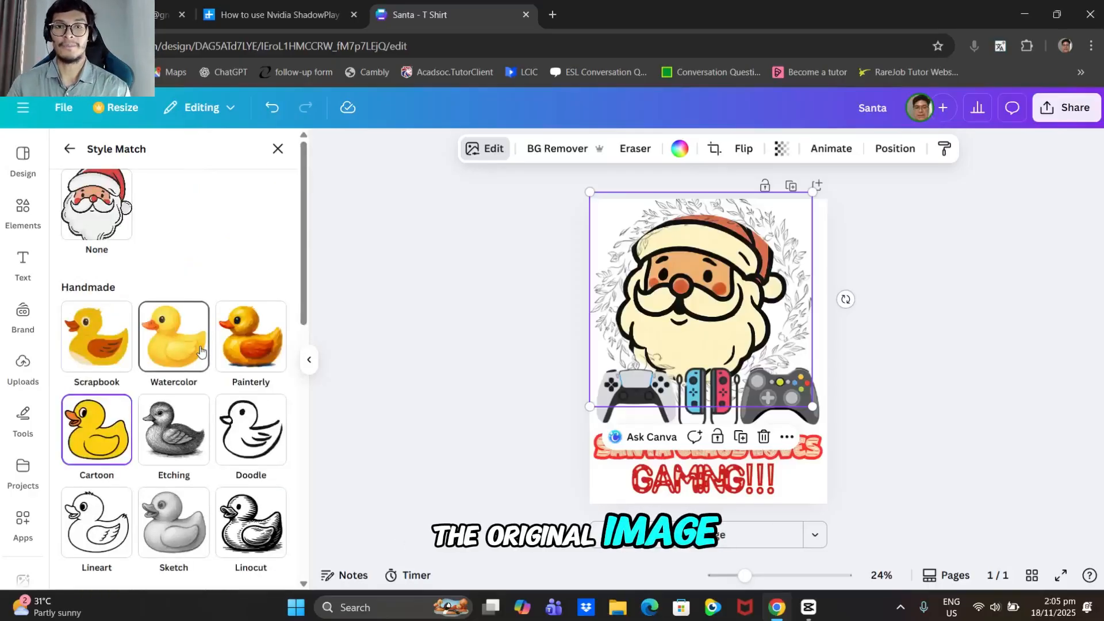
# Leave the Style Match styles and show the full set of filters for the Santa image.
pyautogui.click(69, 150)
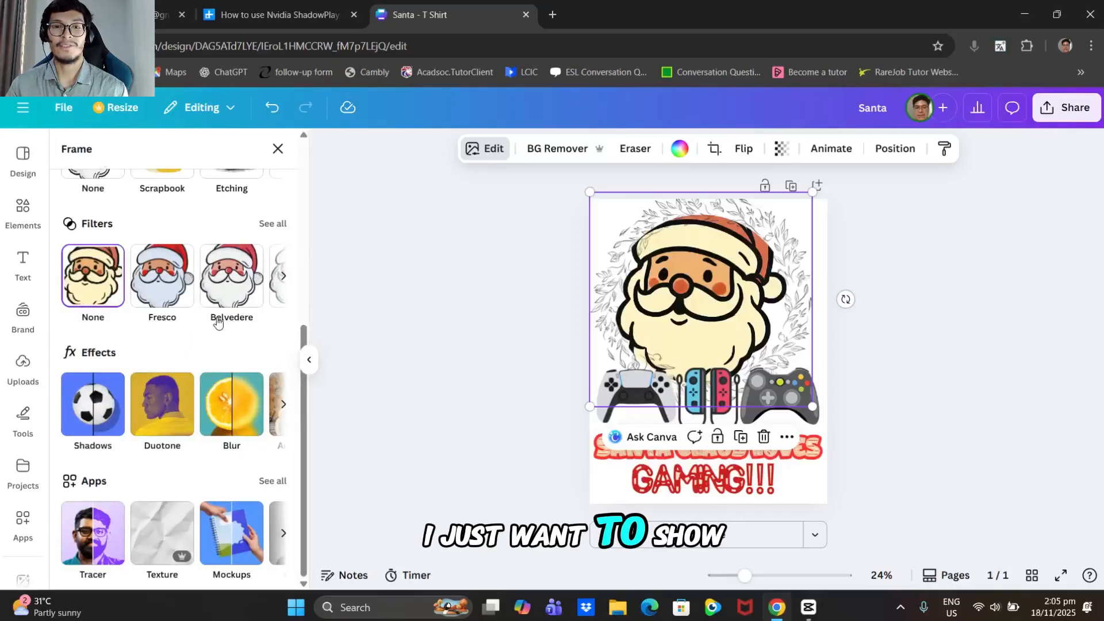
pyautogui.scroll(3, 217, 323)
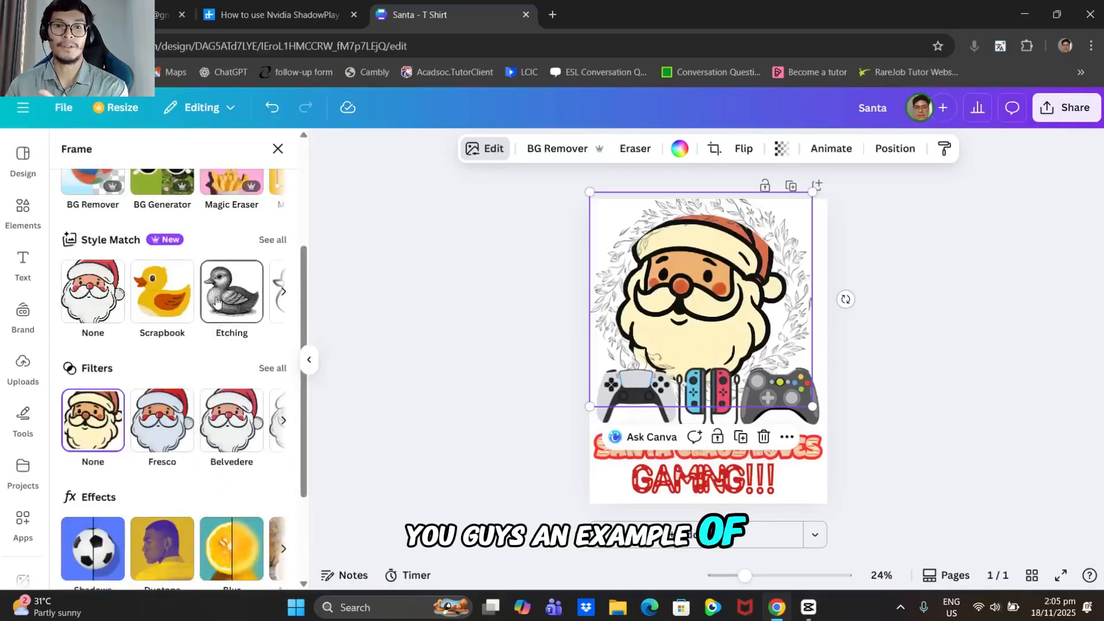
pyautogui.scroll(-3, 136, 248)
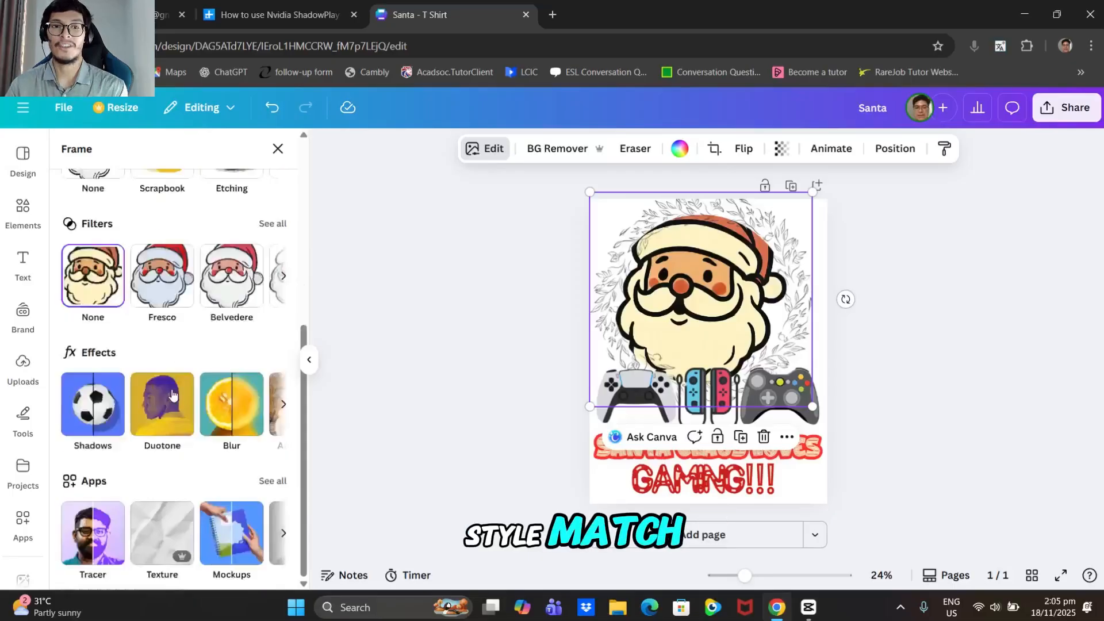
pyautogui.click(272, 224)
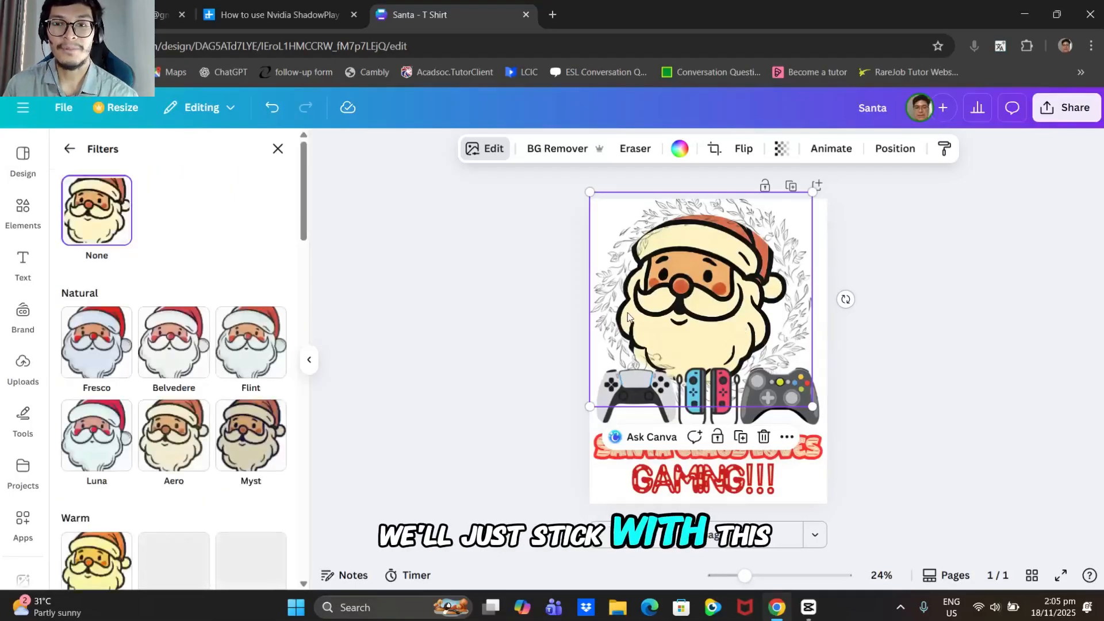
# Try the natural filters Flint and Myst on the Santa image, switching back to Flint.
pyautogui.click(260, 344)
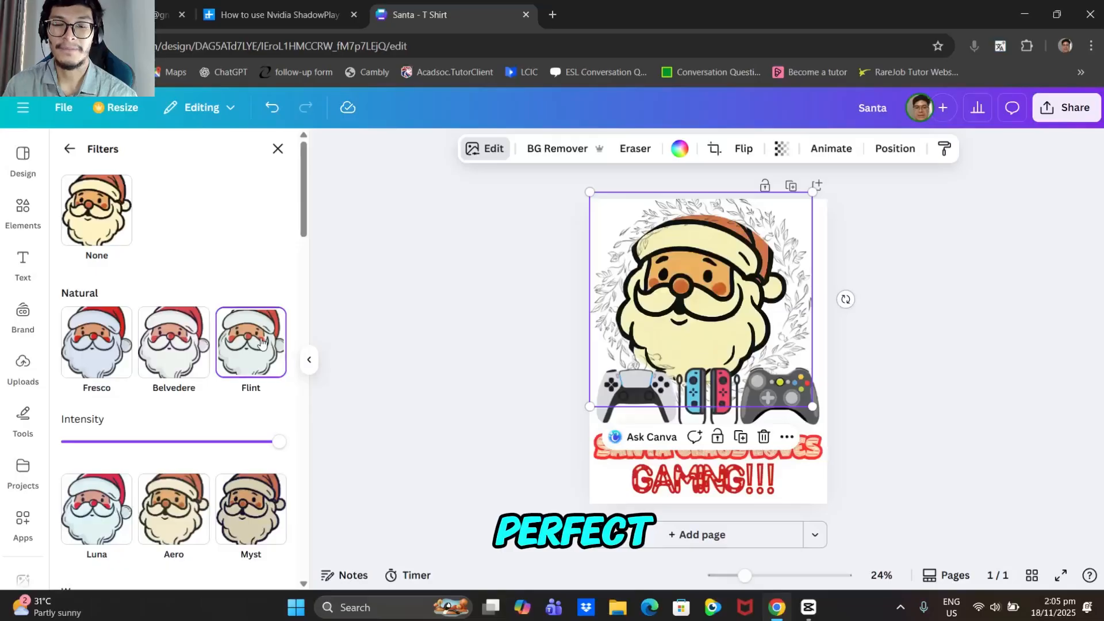
pyautogui.scroll(-2, 259, 343)
pyautogui.click(249, 363)
pyautogui.scroll(2, 230, 391)
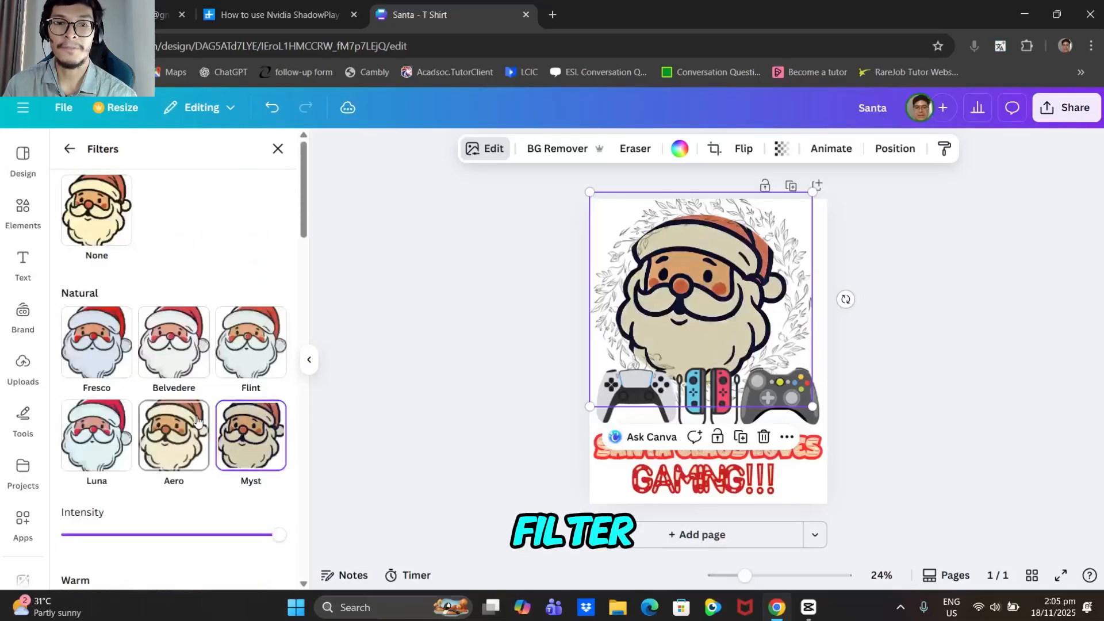
pyautogui.click(263, 345)
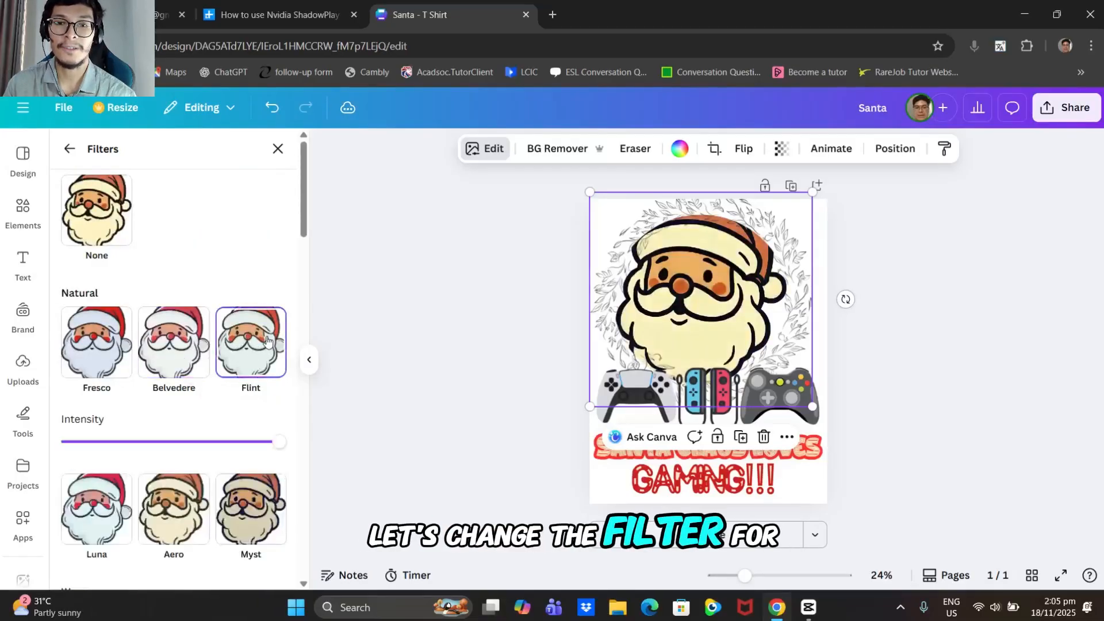
# Try the warm Latte filter and the cool Astro and Tundra filters on the Santa image.
pyautogui.scroll(-5, 267, 341)
pyautogui.click(248, 365)
pyautogui.scroll(-2, 234, 391)
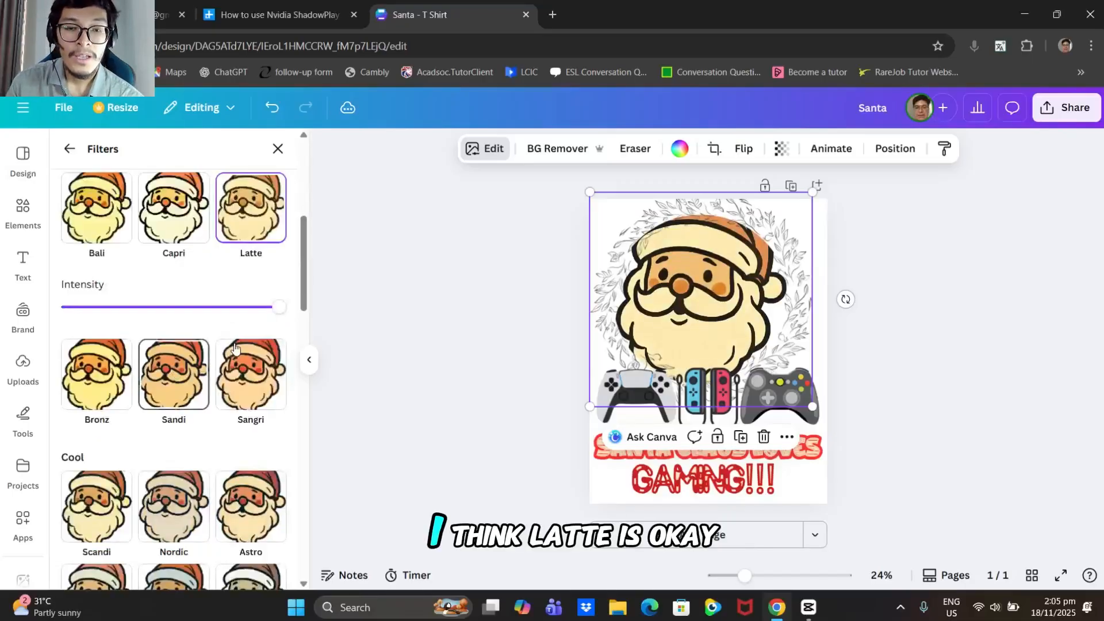
pyautogui.scroll(-3, 234, 347)
pyautogui.click(247, 363)
pyautogui.click(240, 516)
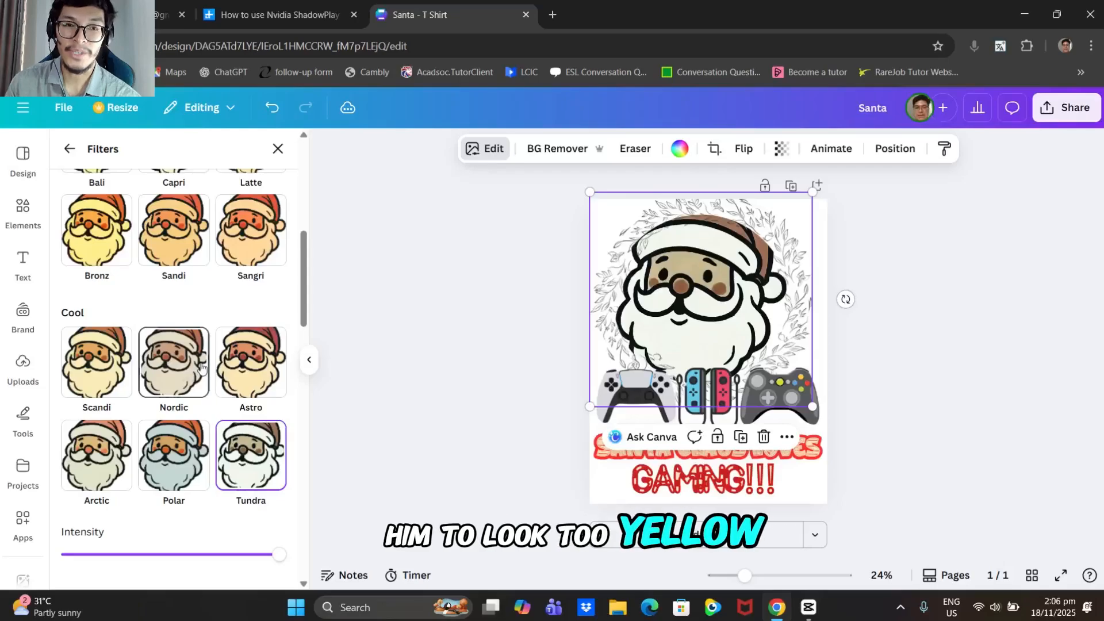
# Compare the cool filters Scandi, Arctic, Tundra and Polar on the Santa image, switching back to Tundra.
pyautogui.click(96, 362)
pyautogui.scroll(-1, 190, 455)
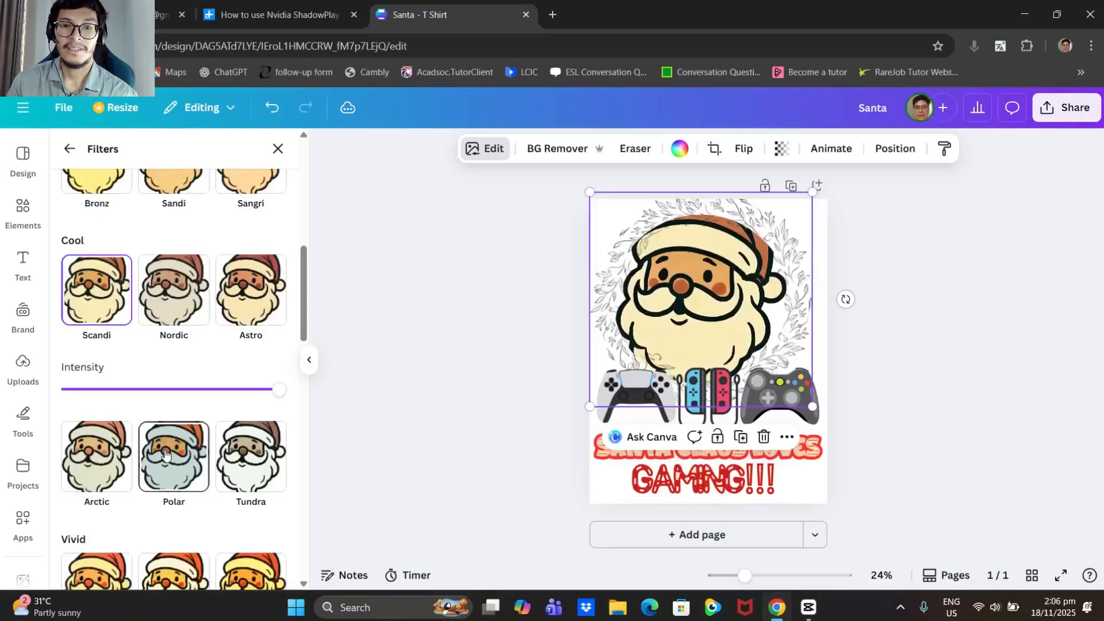
pyautogui.click(97, 454)
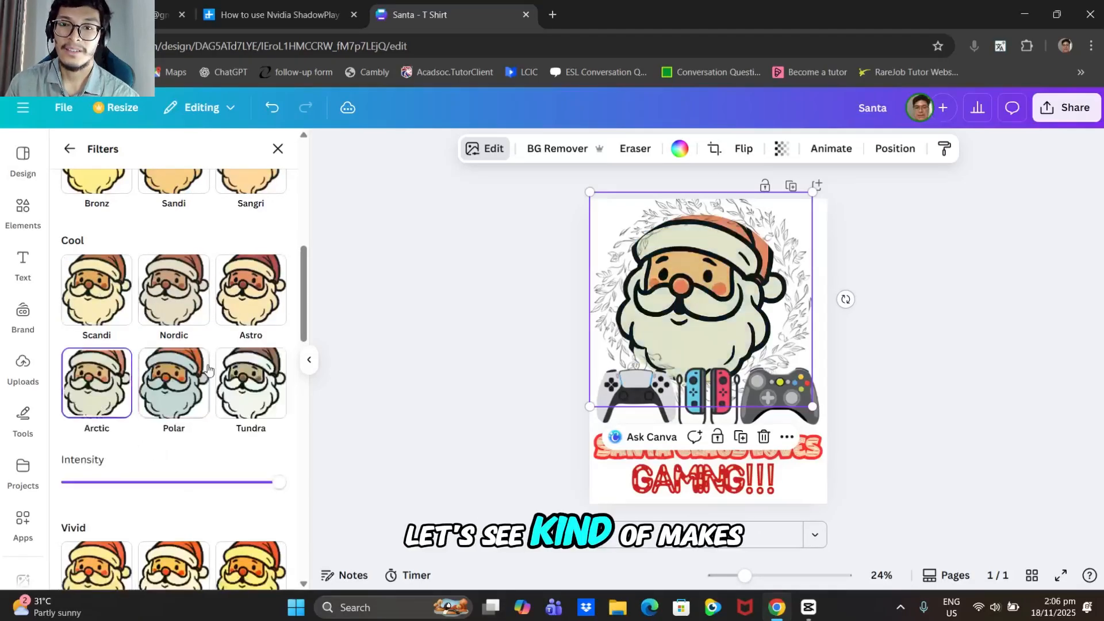
pyautogui.click(221, 389)
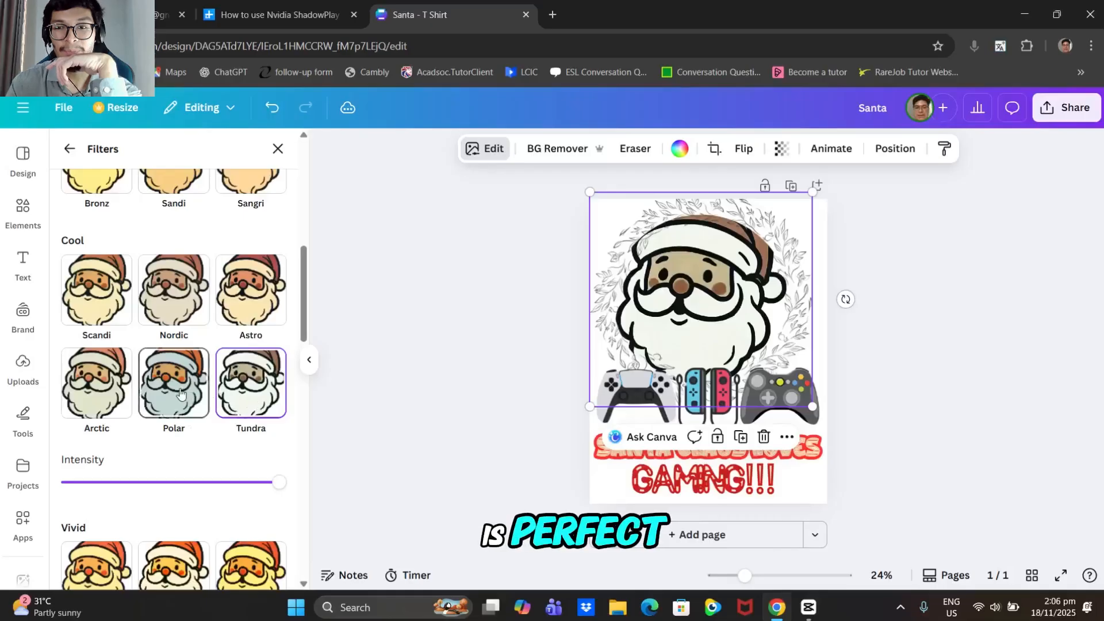
pyautogui.click(180, 393)
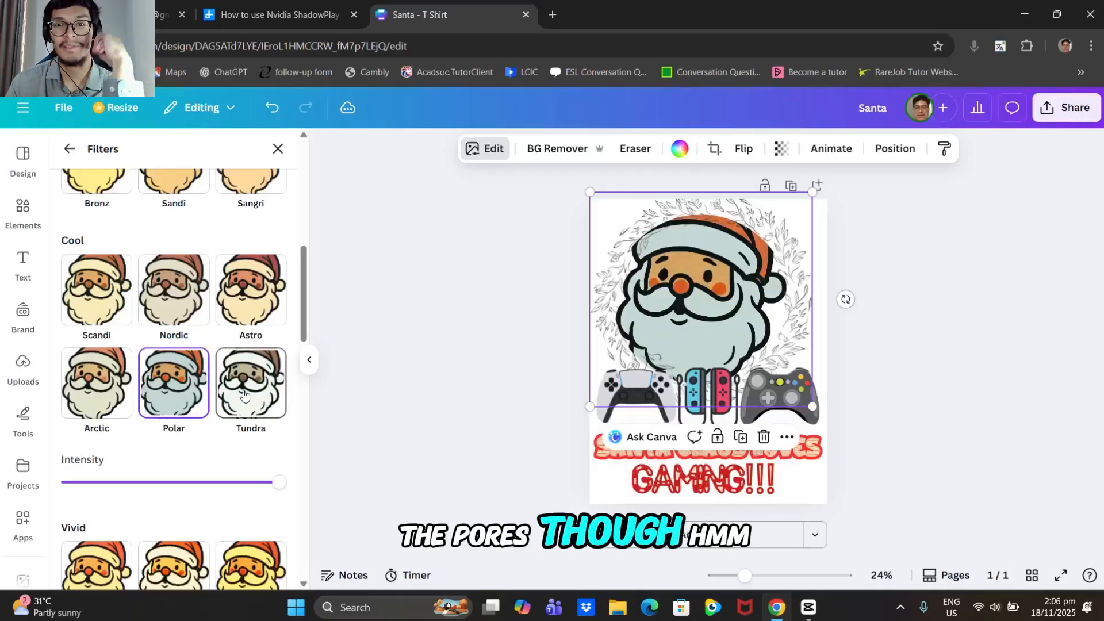
pyautogui.click(244, 394)
# Apply the Stark filter from the Vivid group to the Santa image.
pyautogui.scroll(-5, 246, 381)
pyautogui.scroll(-1, 251, 387)
pyautogui.click(251, 310)
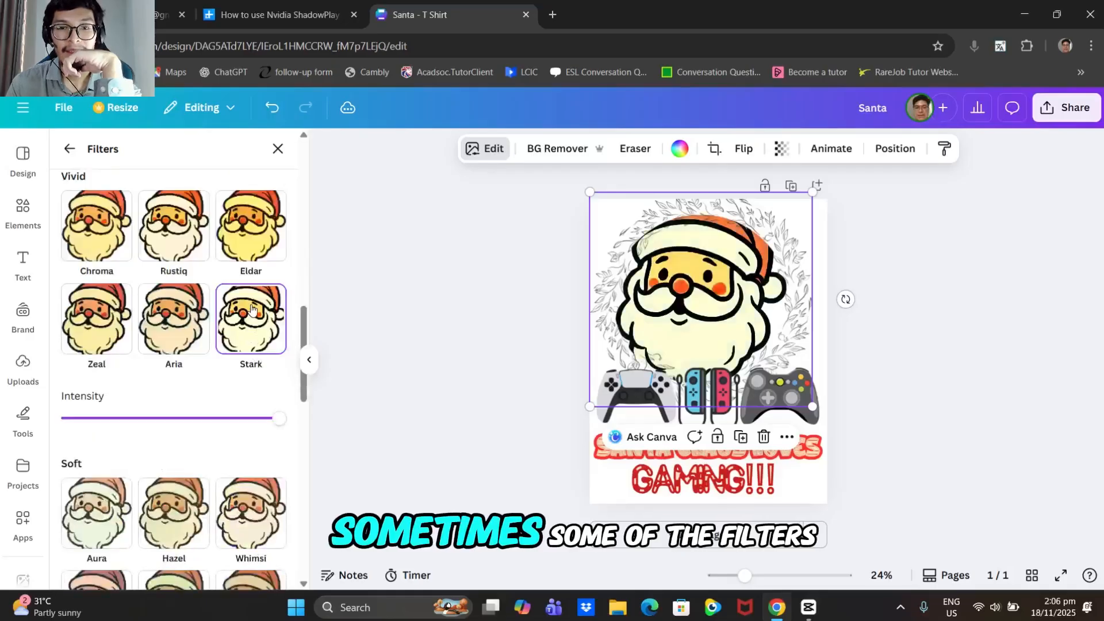
# Try the Eldar, Oceanic, Retro and Slate filters on the Santa image.
pyautogui.click(253, 239)
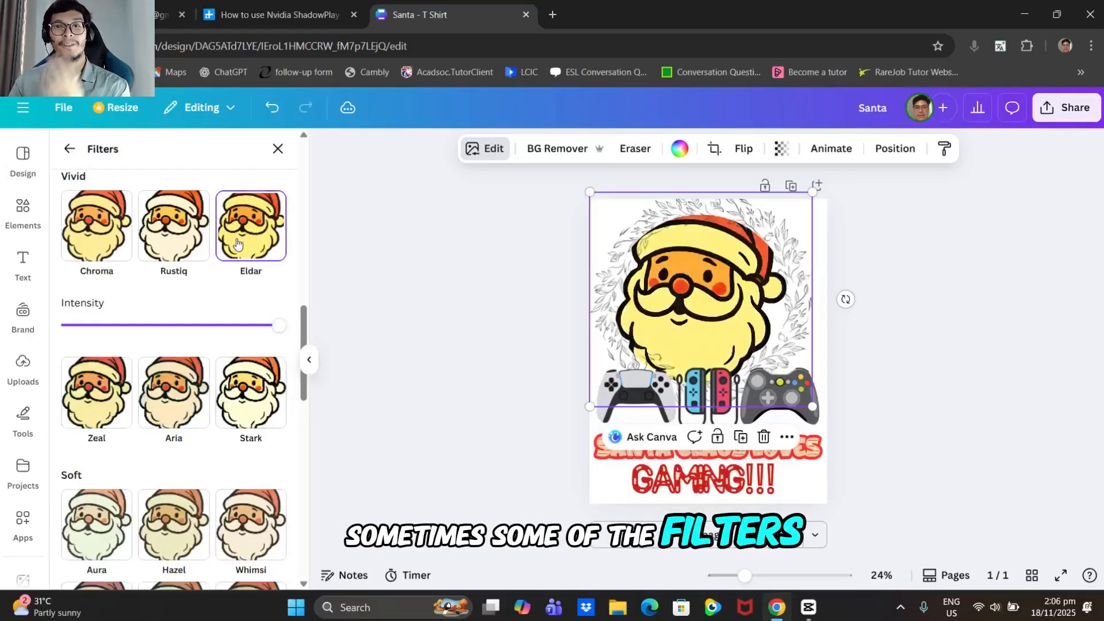
pyautogui.scroll(-2, 230, 298)
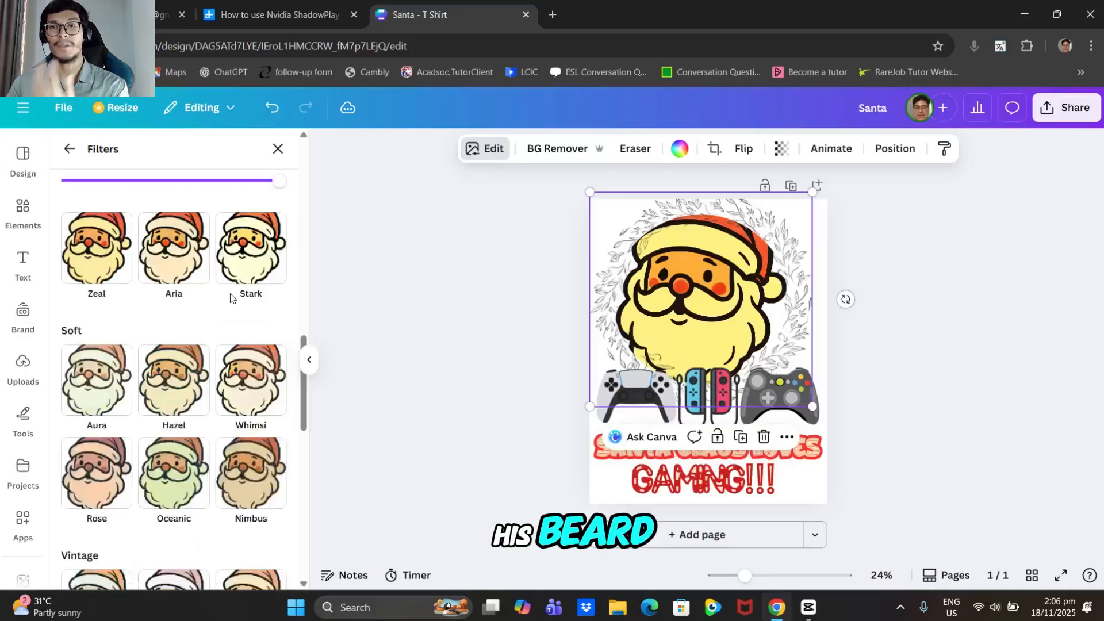
pyautogui.scroll(-2, 230, 297)
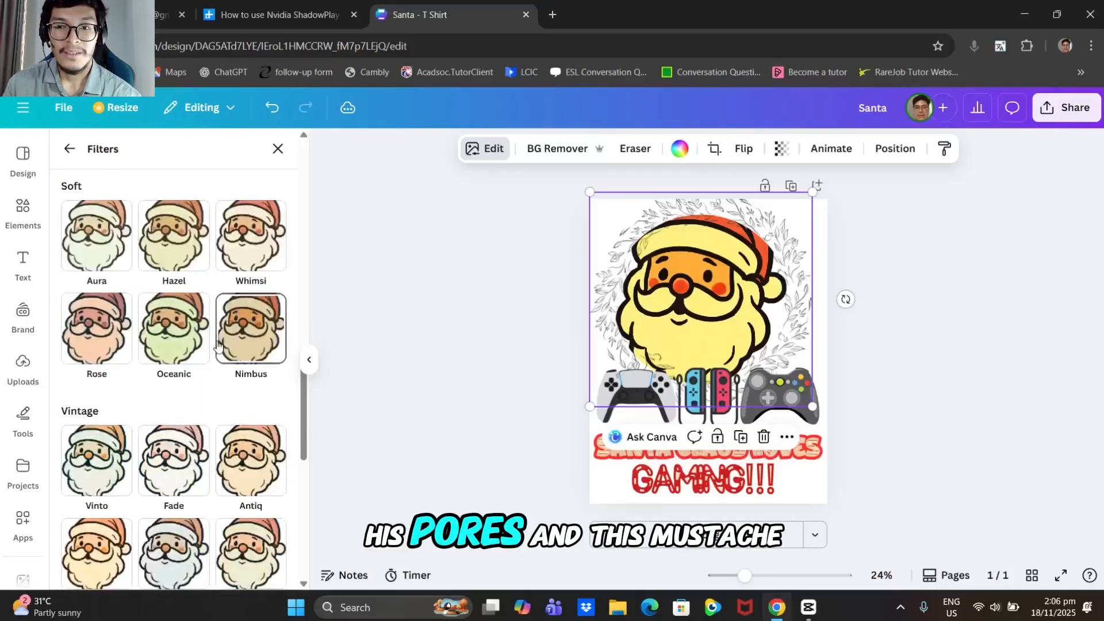
pyautogui.click(176, 339)
pyautogui.scroll(-3, 182, 356)
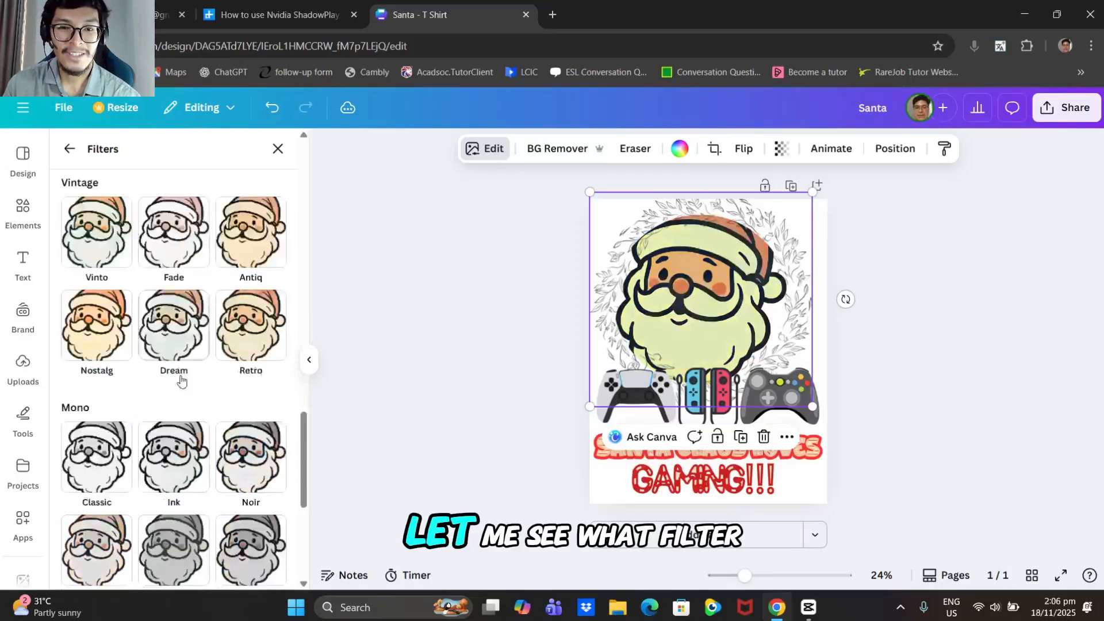
pyautogui.click(233, 331)
pyautogui.scroll(-4, 236, 334)
pyautogui.click(244, 345)
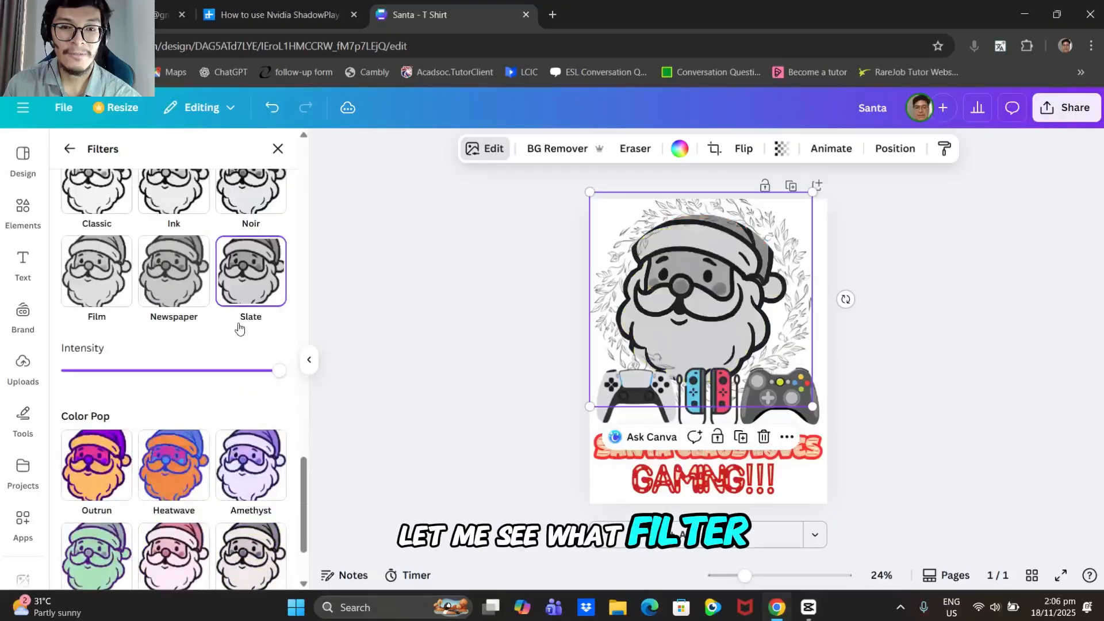
# Try the Color Pop filters Amethyst, X-Pro +, Hibiscus and Outrun on the Santa image.
pyautogui.click(232, 480)
pyautogui.click(164, 535)
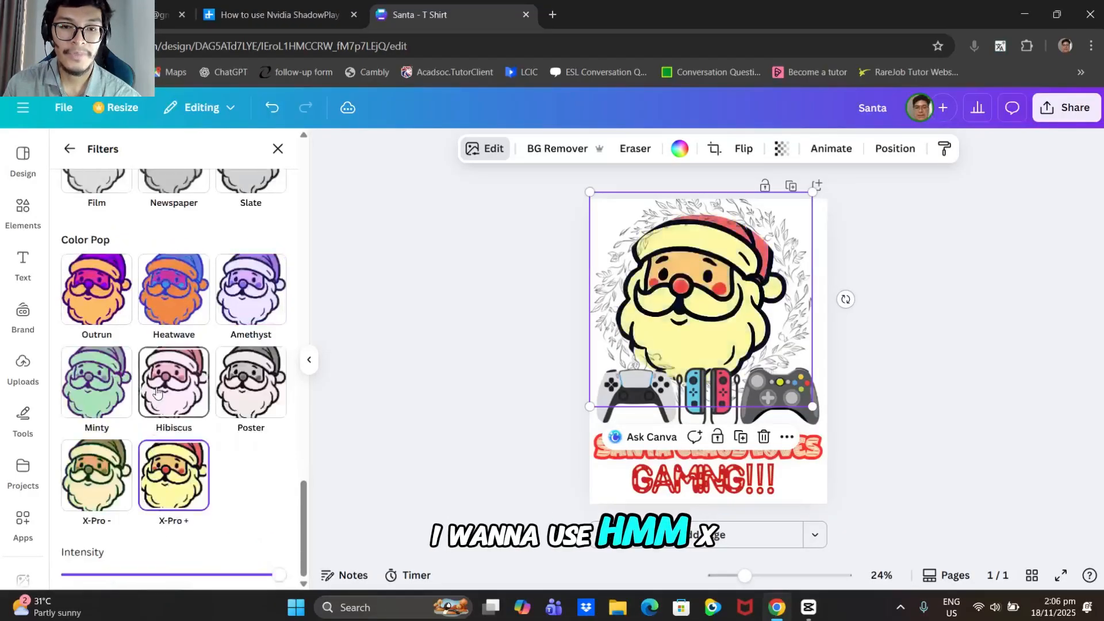
pyautogui.click(159, 406)
pyautogui.click(97, 289)
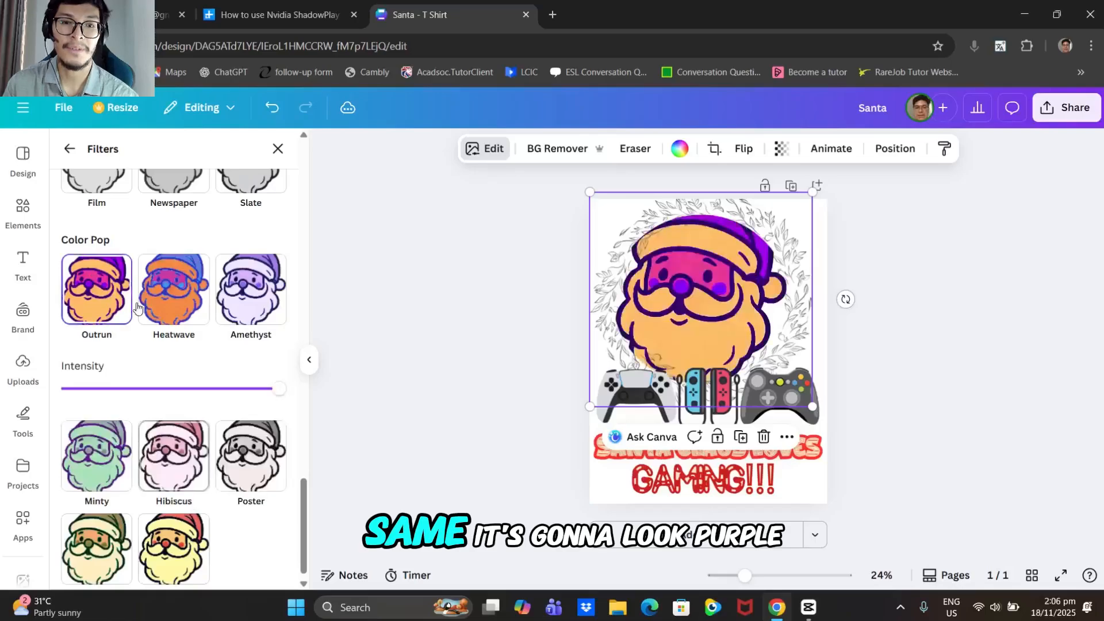
# Try the soft filters Nimbus and Whimsi on the Santa image.
pyautogui.scroll(5, 115, 345)
pyautogui.scroll(4, 241, 334)
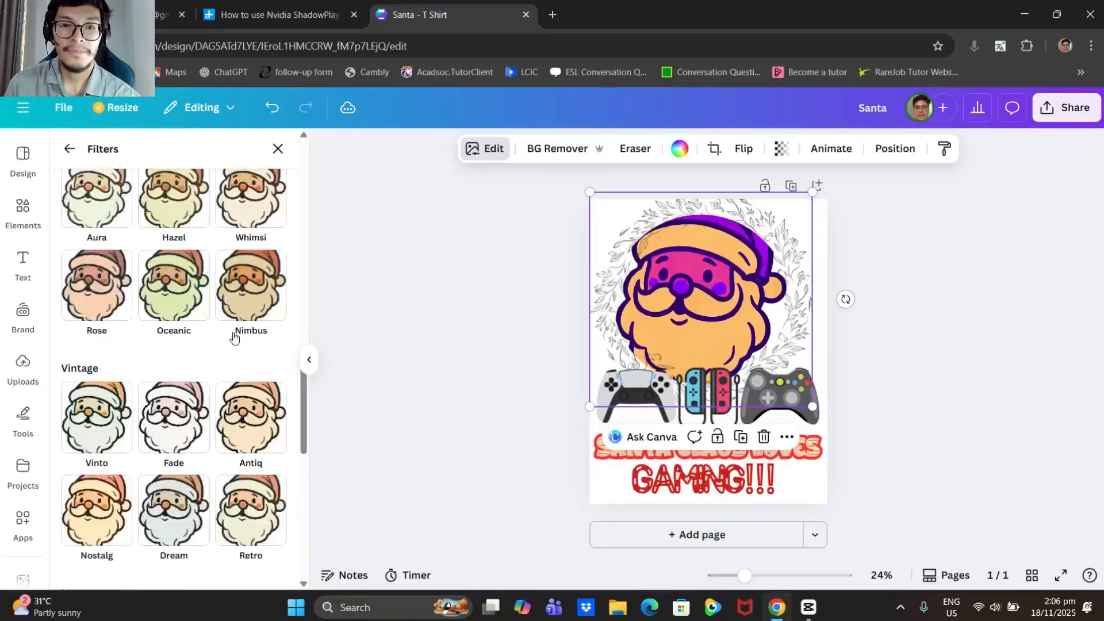
pyautogui.click(248, 287)
pyautogui.scroll(3, 248, 354)
pyautogui.click(249, 354)
# Try the vivid filters Stark, Eldar and Rustiq on the Santa image.
pyautogui.scroll(2, 249, 355)
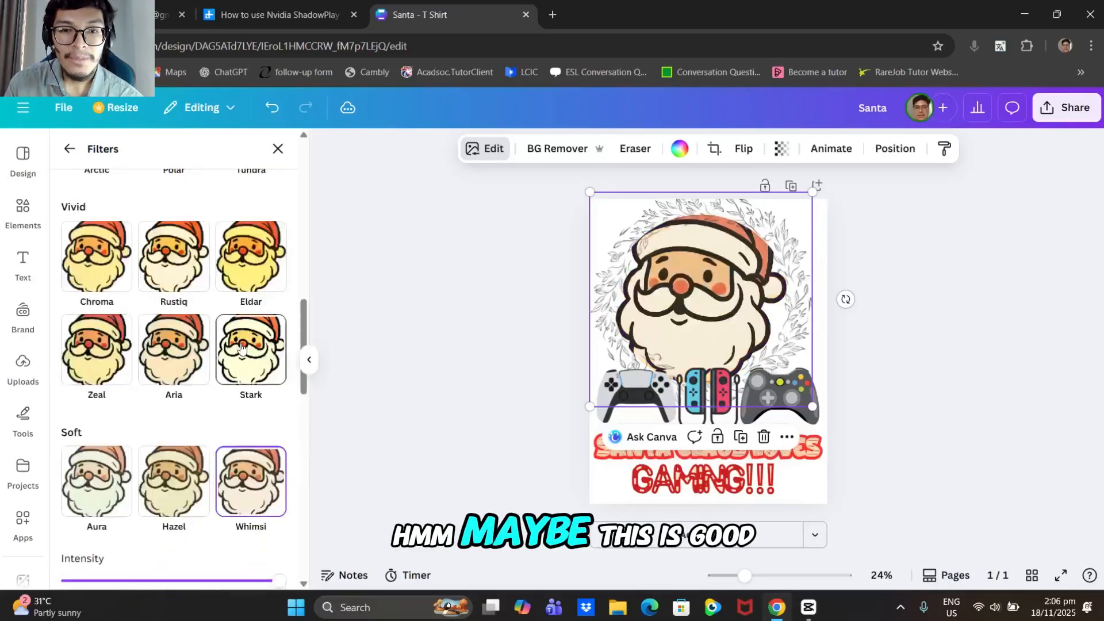
pyautogui.click(251, 348)
pyautogui.click(251, 256)
pyautogui.click(175, 255)
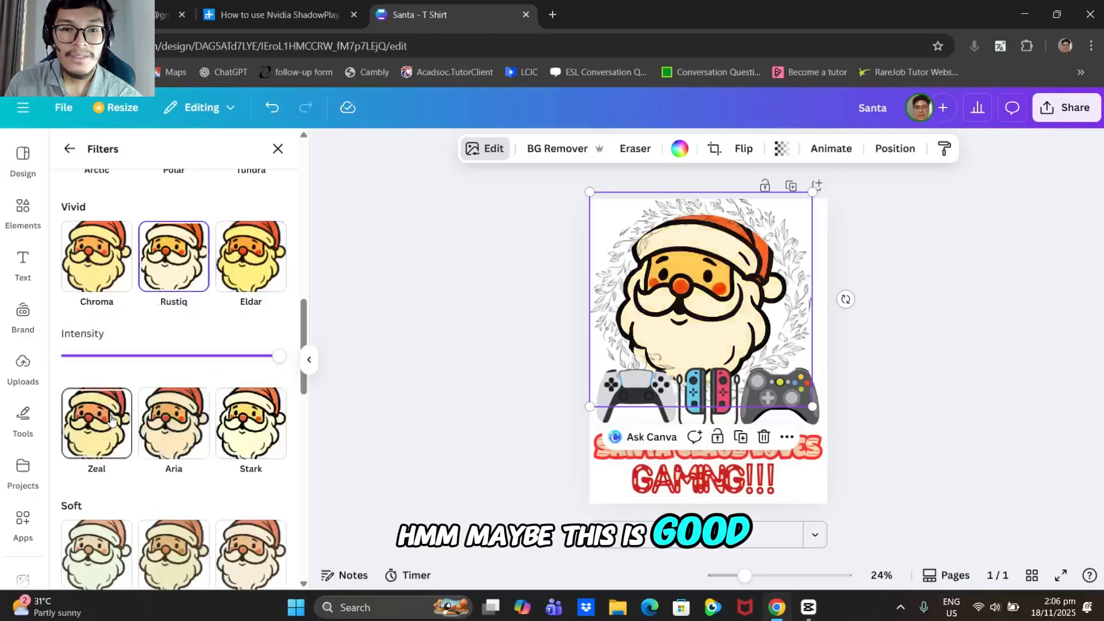
# Apply the cool Arctic filter to the Santa image and return to the main image editing options.
pyautogui.scroll(-6, 109, 437)
pyautogui.scroll(-8, 110, 443)
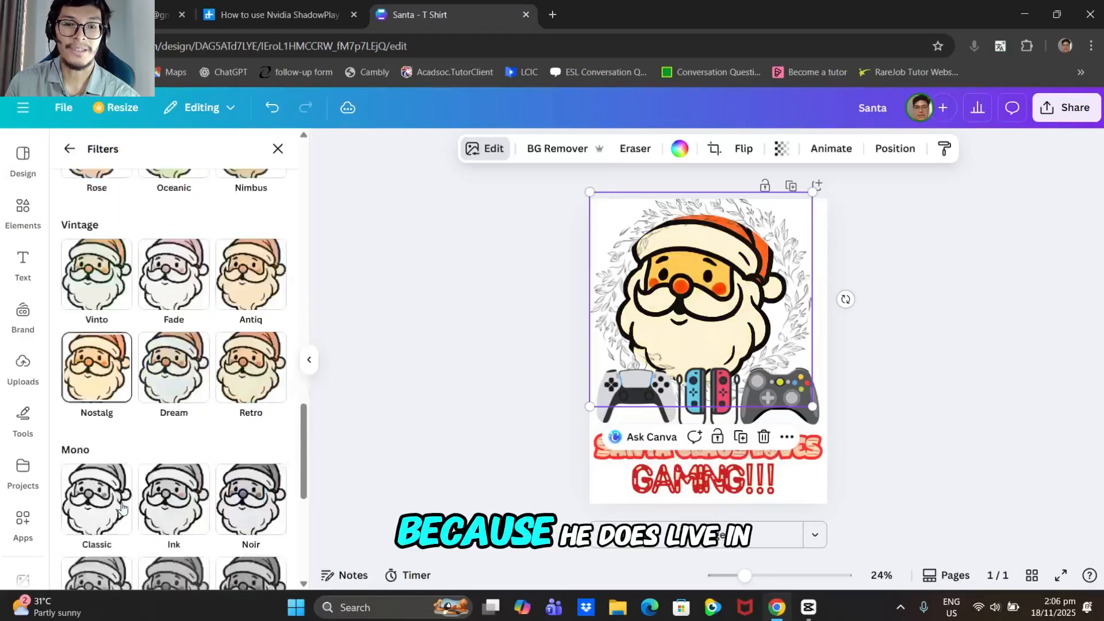
pyautogui.scroll(10, 110, 443)
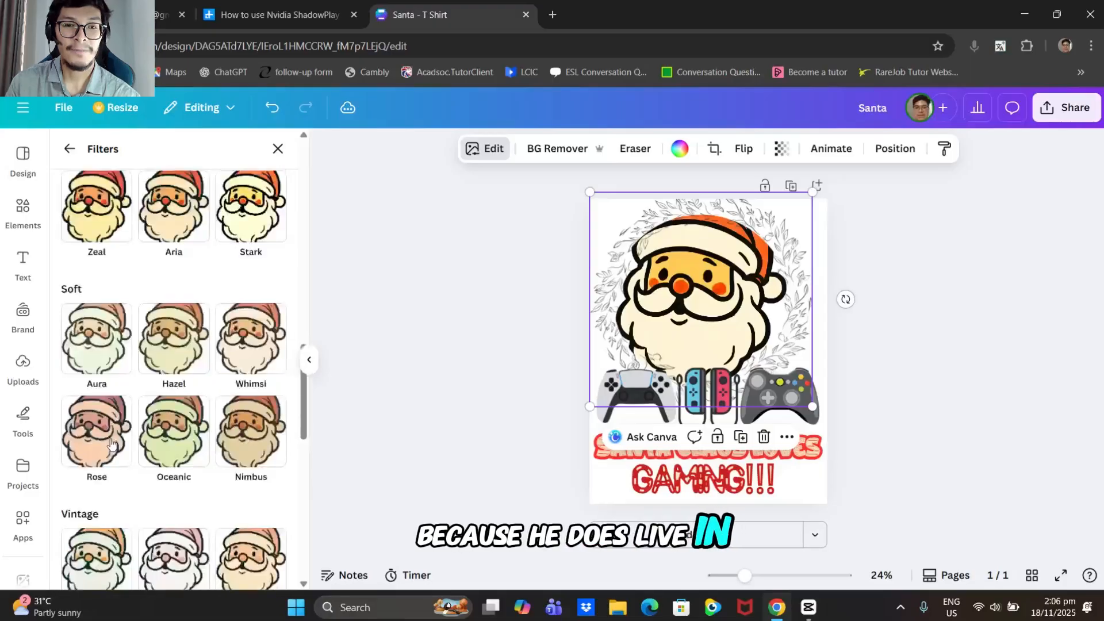
pyautogui.click(96, 356)
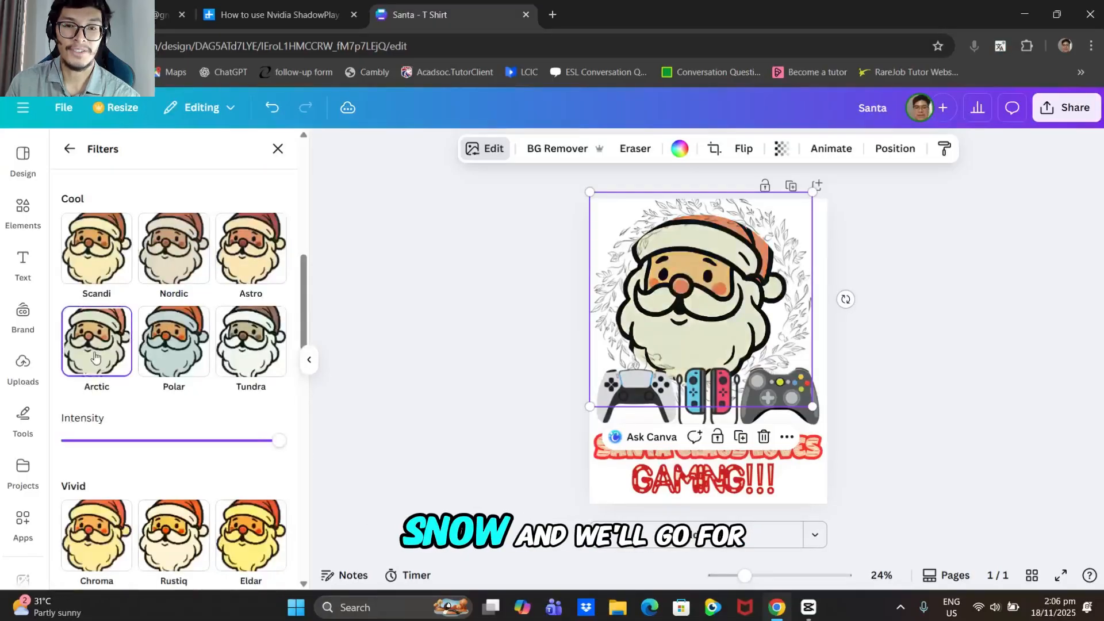
pyautogui.scroll(3, 190, 412)
pyautogui.scroll(5, 194, 417)
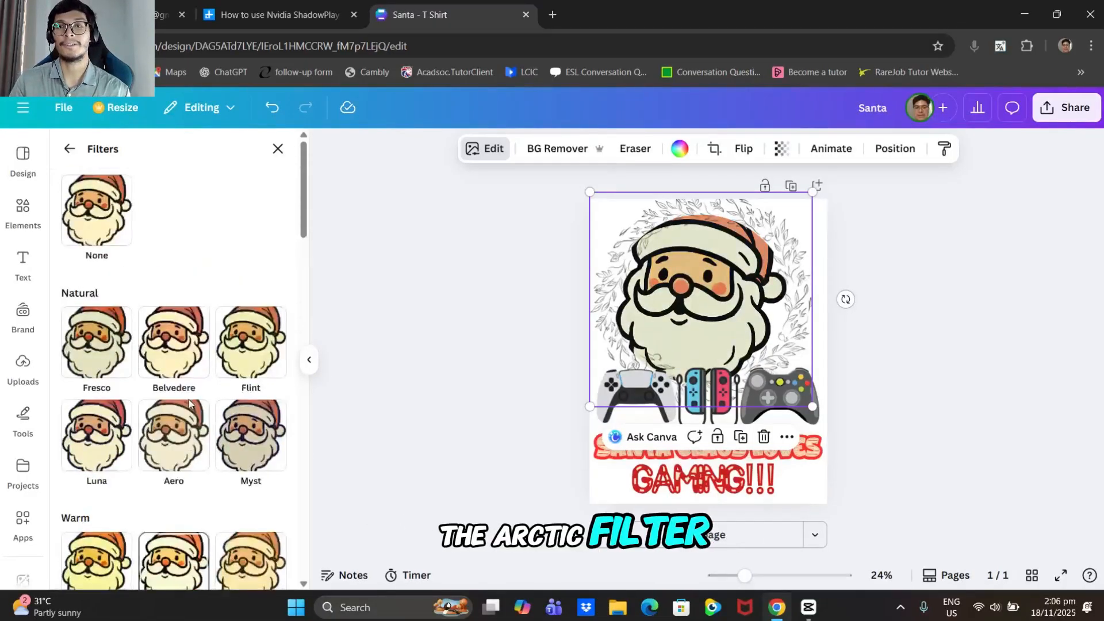
pyautogui.click(66, 147)
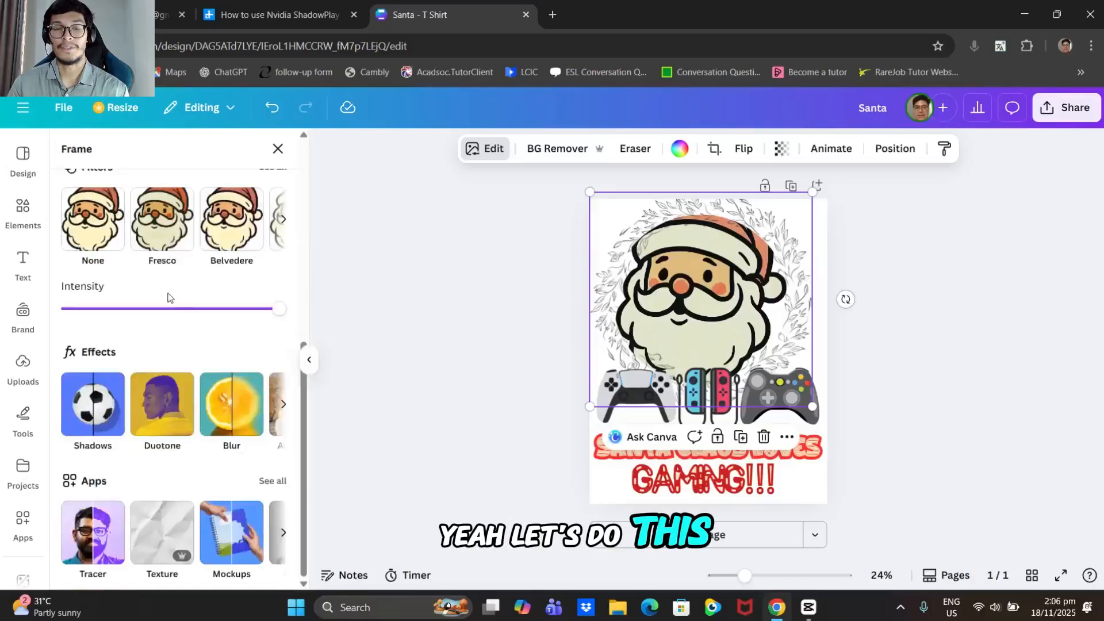
# Look at the Face Retouch effect's options for the Santa image without applying it.
pyautogui.click(283, 404)
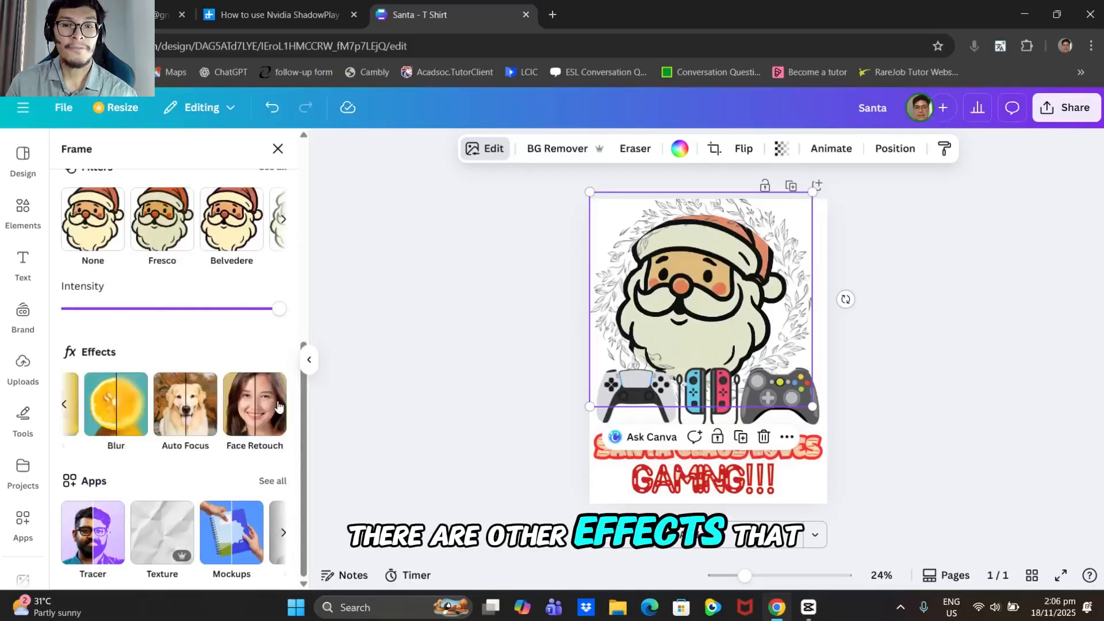
pyautogui.click(247, 415)
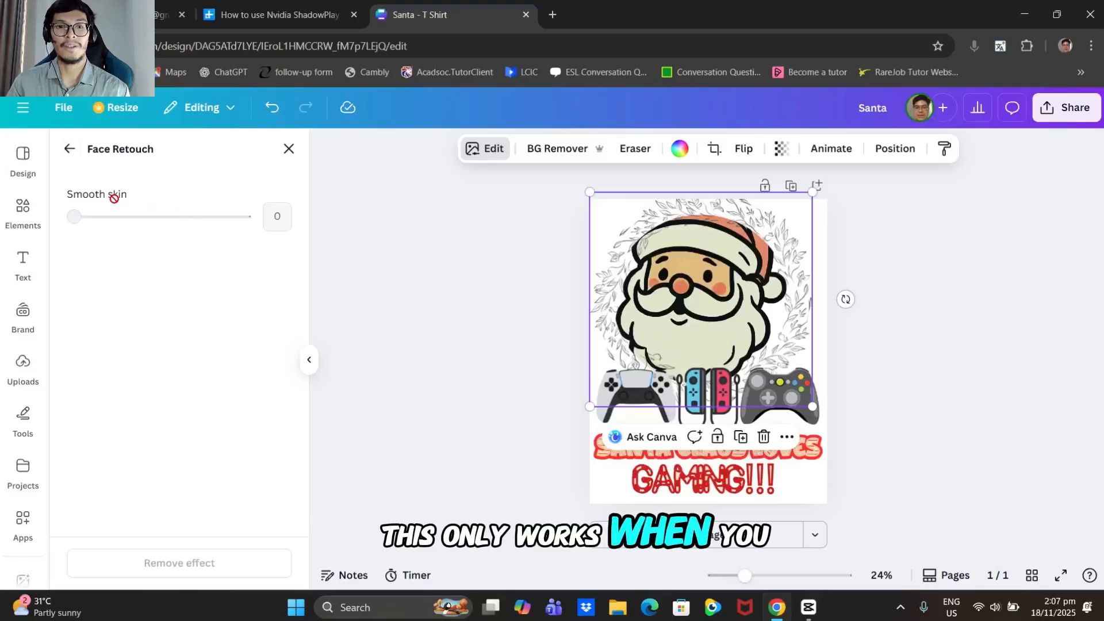
pyautogui.click(72, 150)
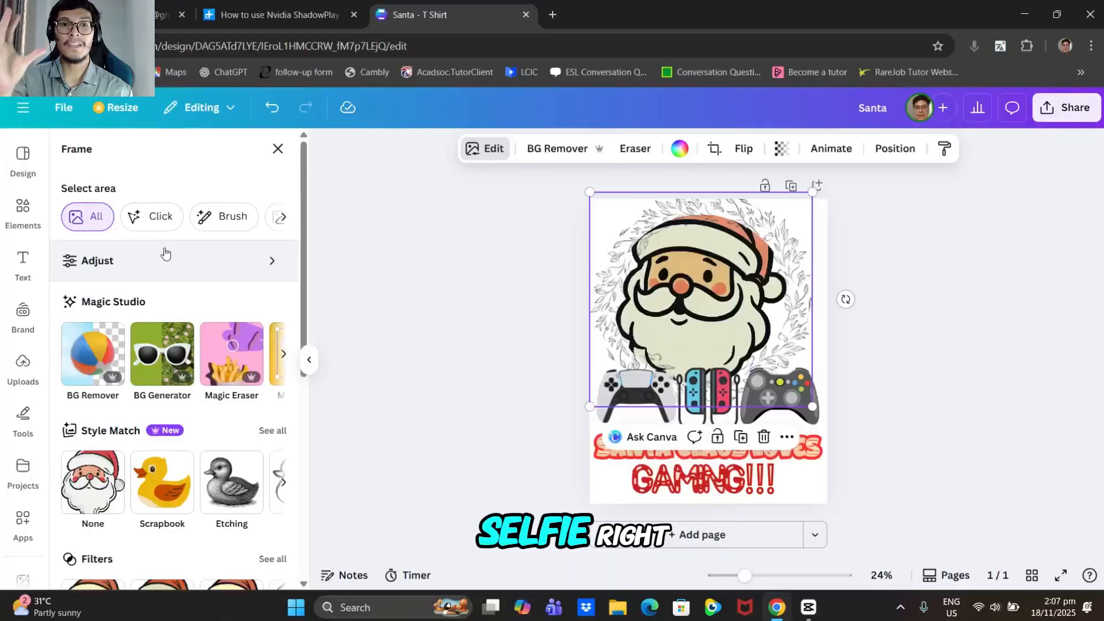
pyautogui.scroll(-7, 222, 312)
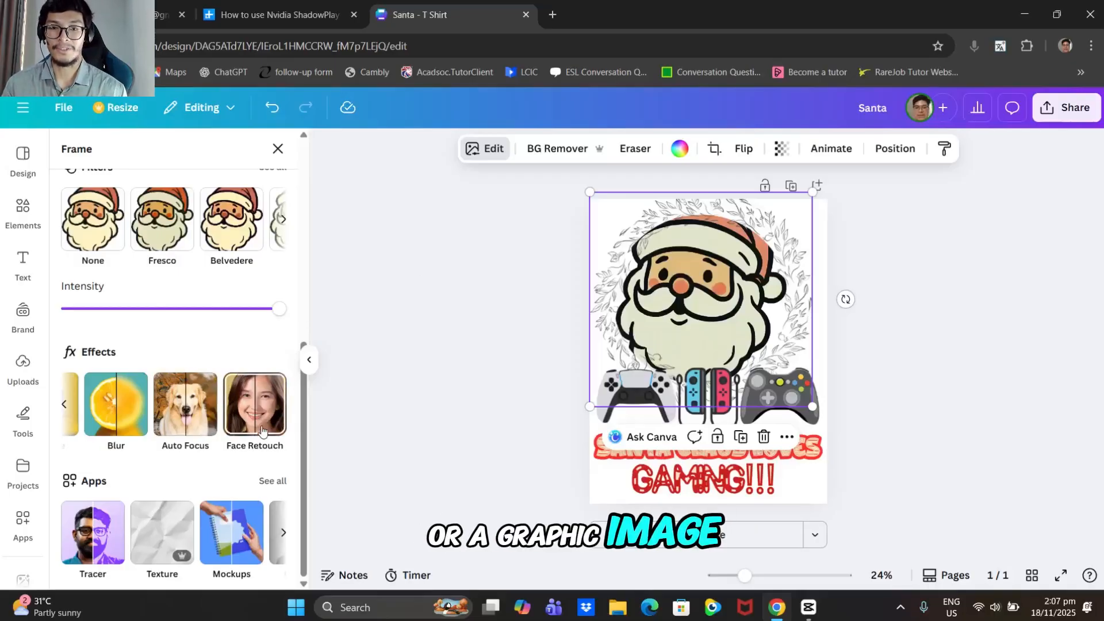
pyautogui.scroll(5, 230, 437)
pyautogui.rightClick(184, 454)
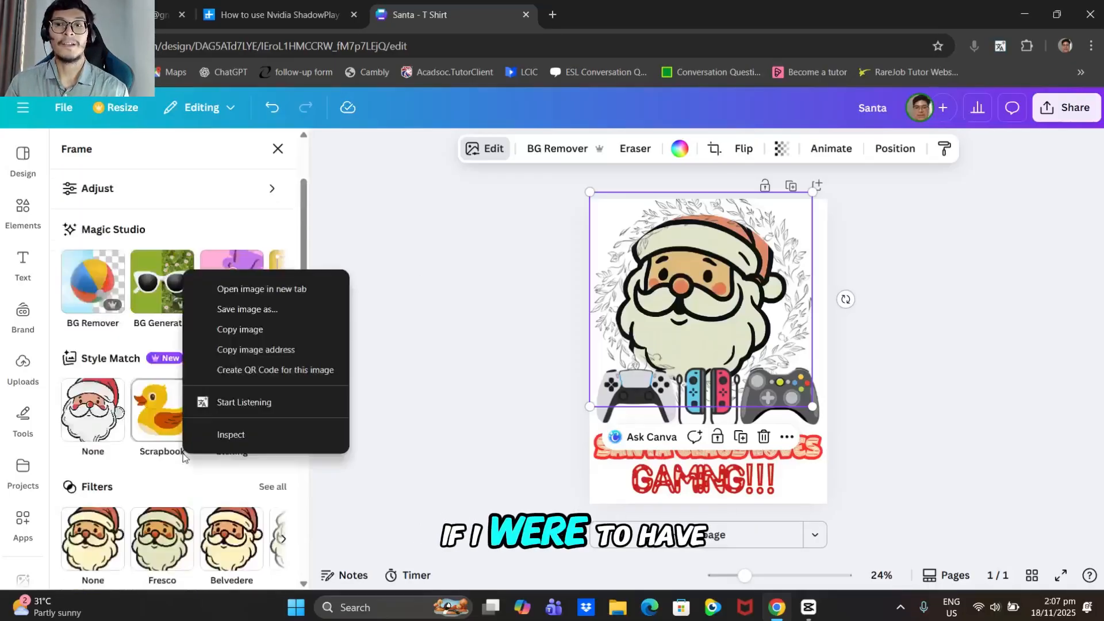
pyautogui.click(447, 260)
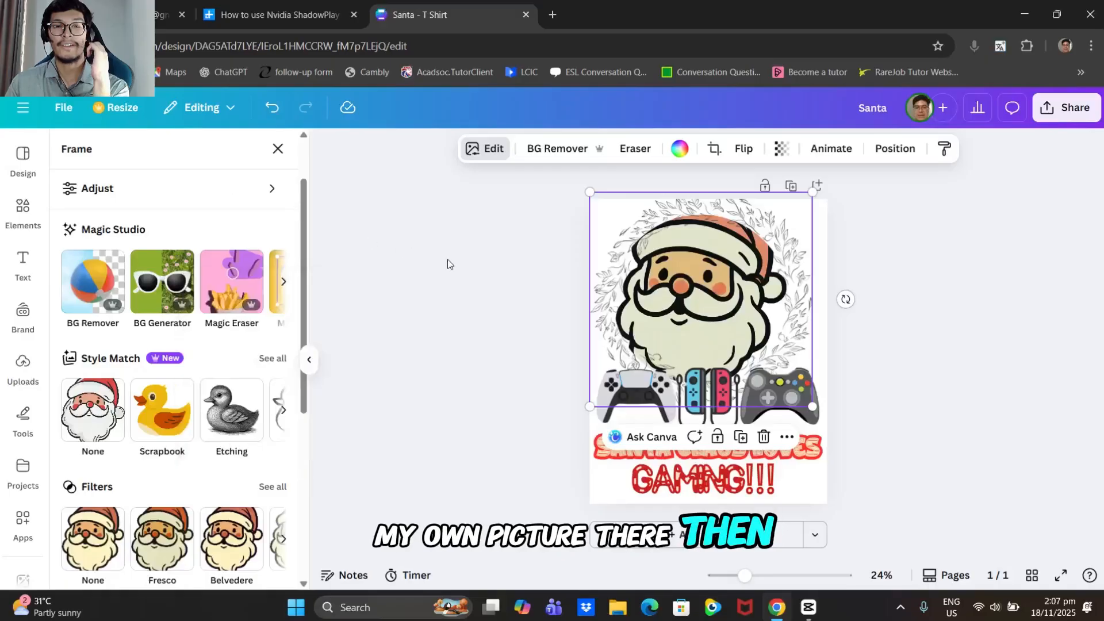
pyautogui.click(22, 264)
pyautogui.click(30, 212)
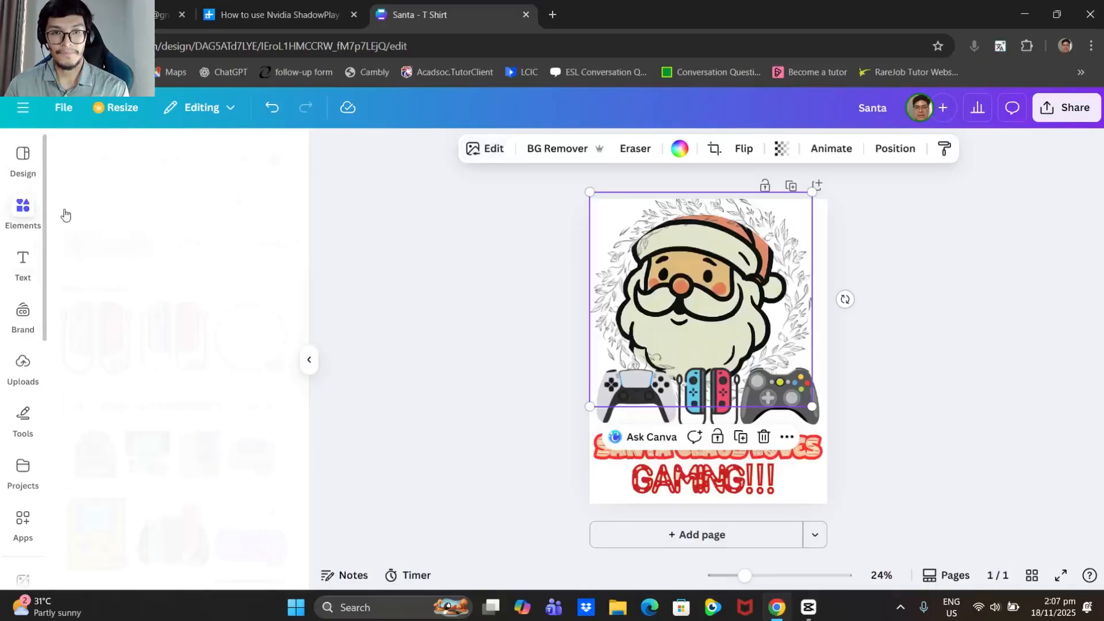
pyautogui.scroll(-10, 198, 425)
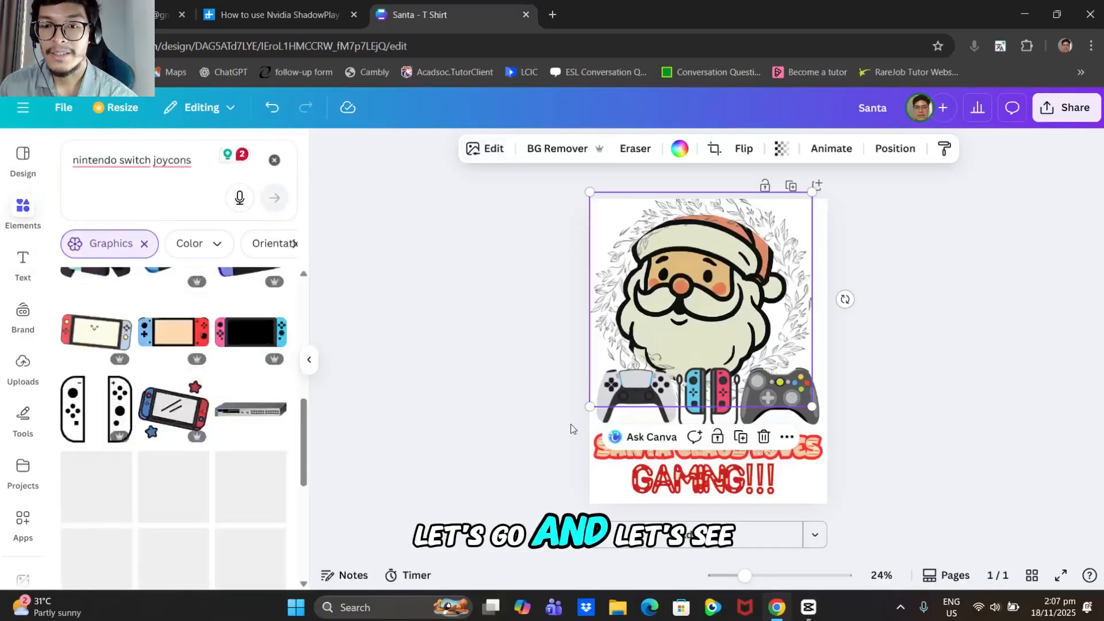
# Apply the trendy Pop Art style from Style Match to the white PlayStation controller graphic.
pyautogui.click(629, 410)
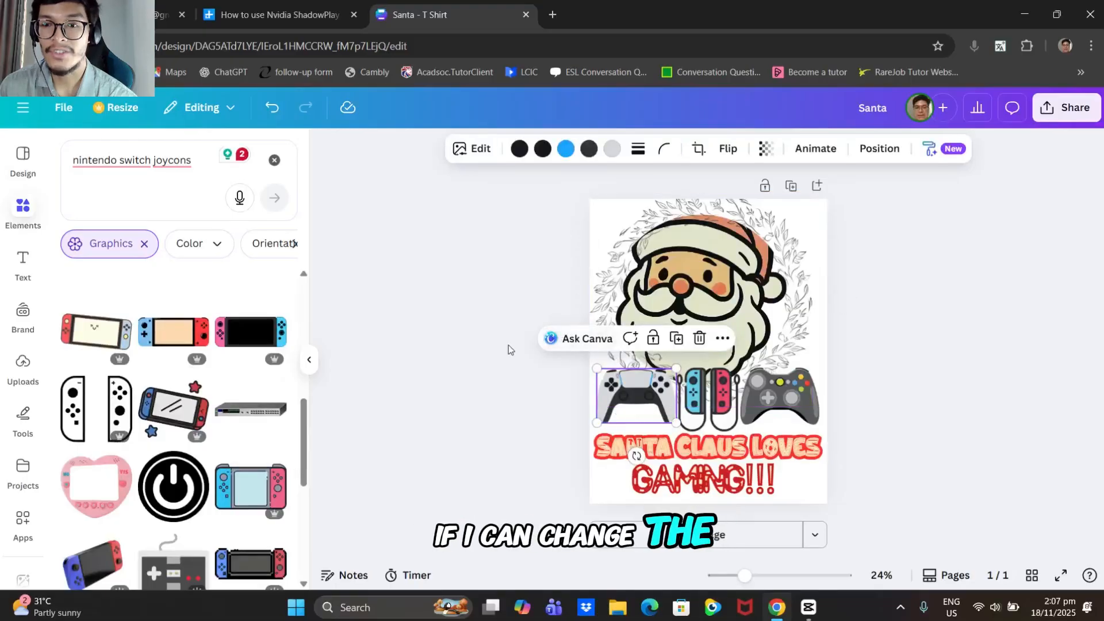
pyautogui.click(470, 150)
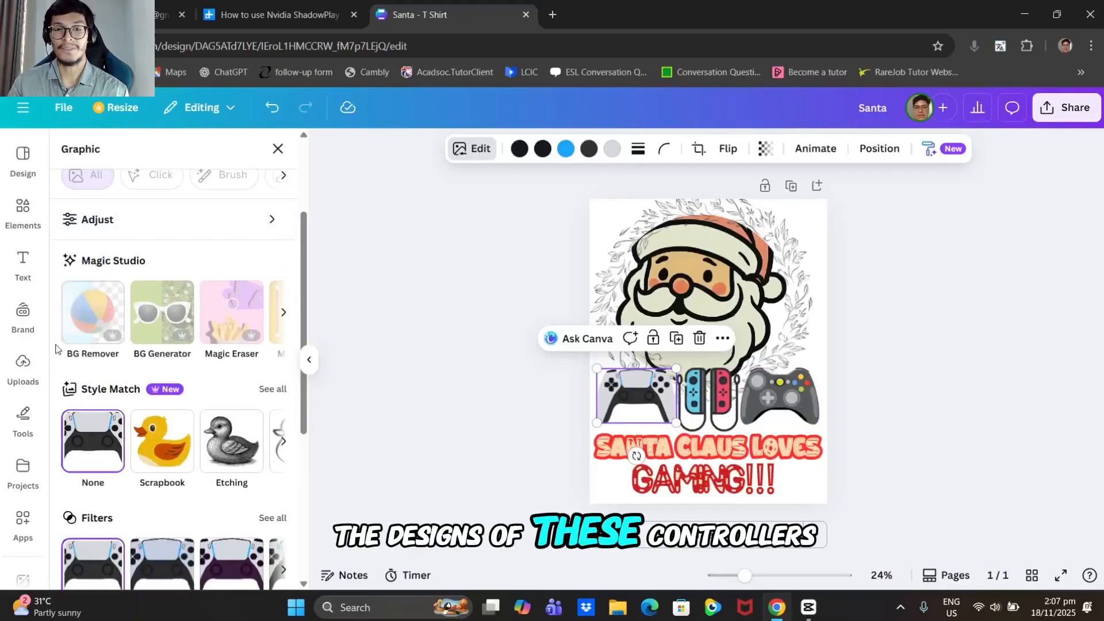
pyautogui.click(274, 390)
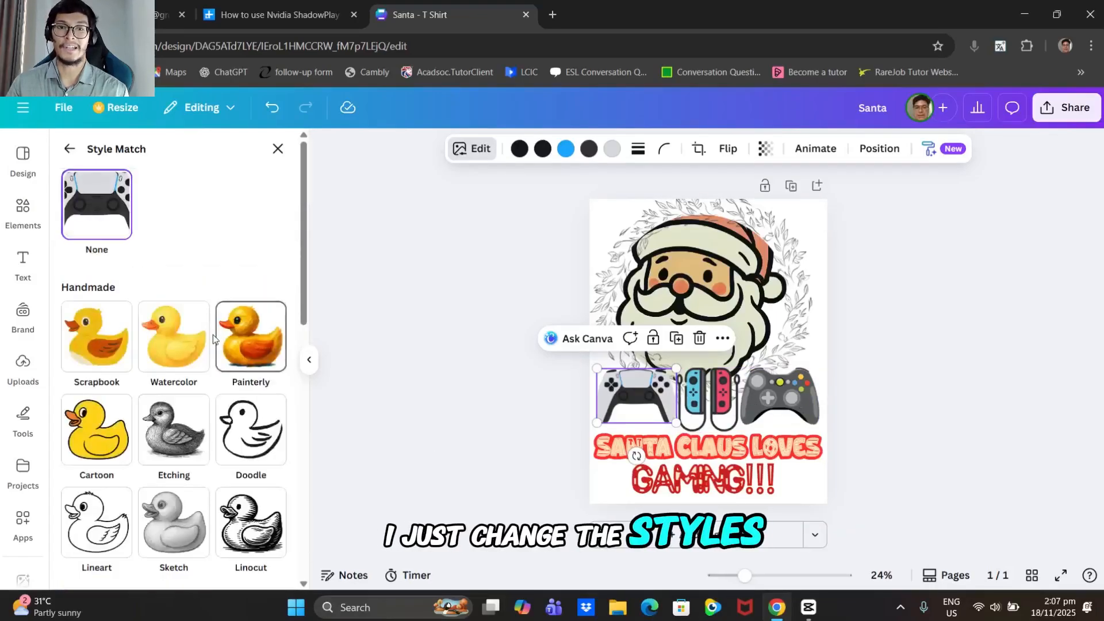
pyautogui.scroll(-10, 212, 333)
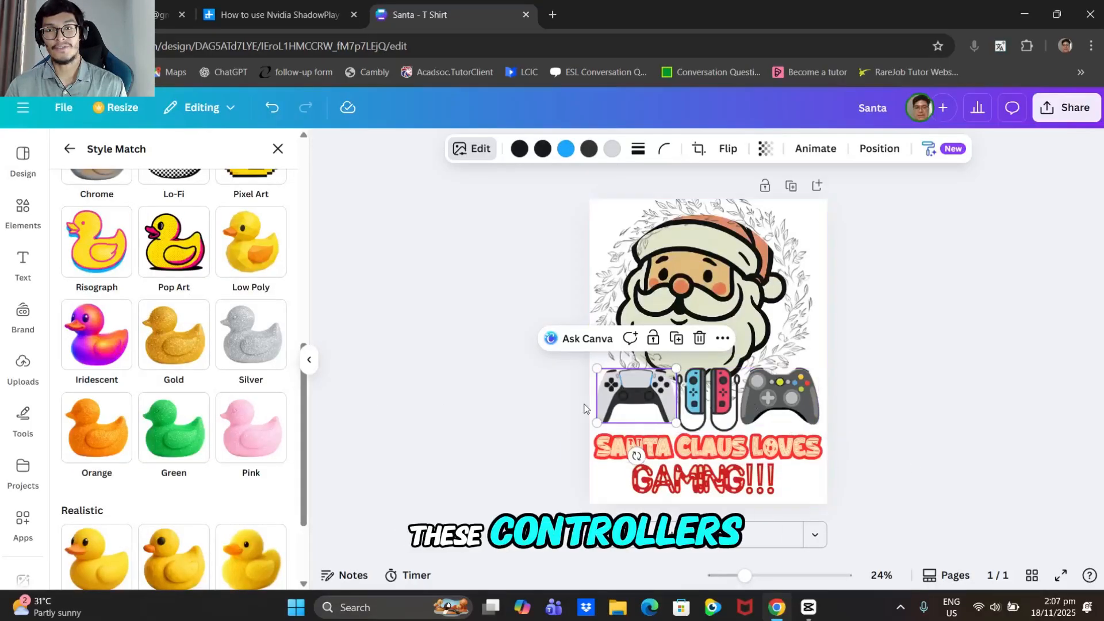
pyautogui.scroll(-2, 216, 394)
pyautogui.scroll(4, 184, 380)
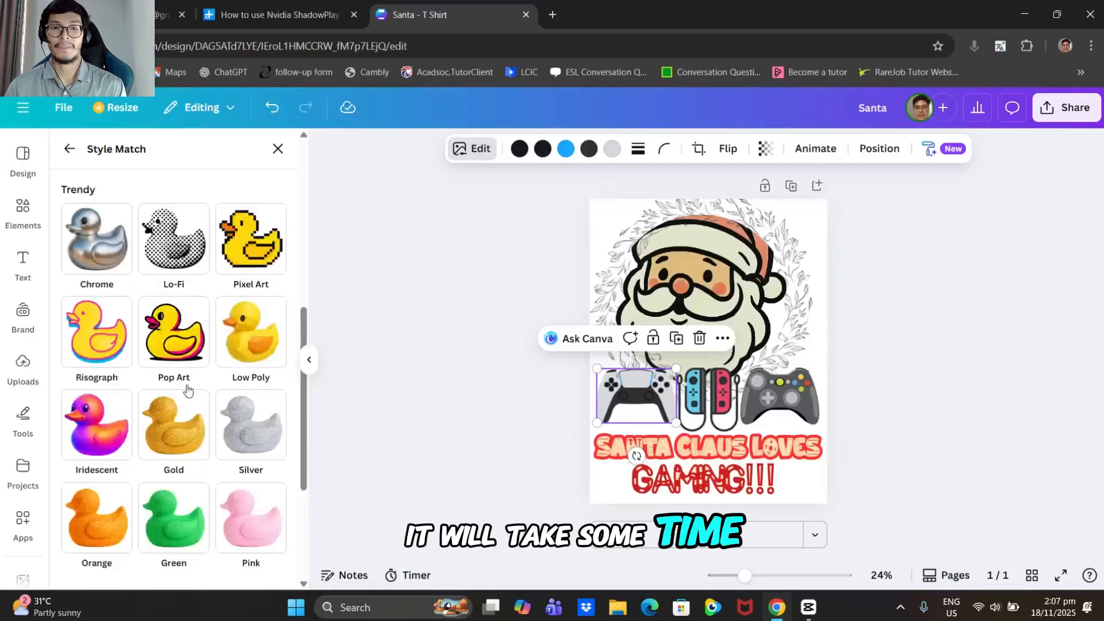
pyautogui.scroll(1, 196, 414)
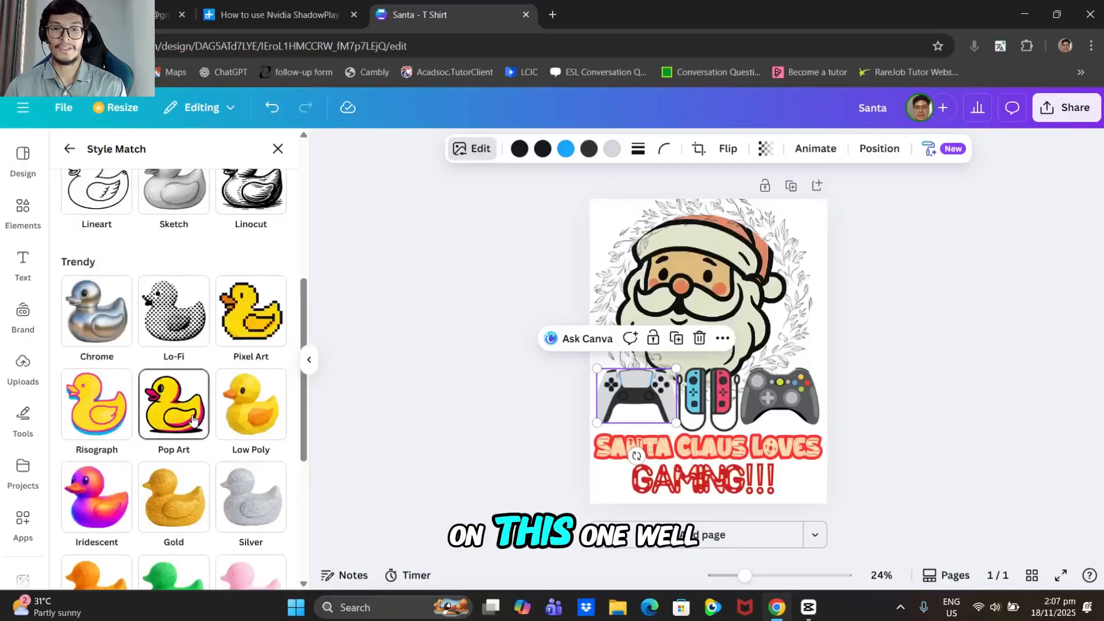
pyautogui.scroll(4, 190, 431)
pyautogui.scroll(-4, 182, 430)
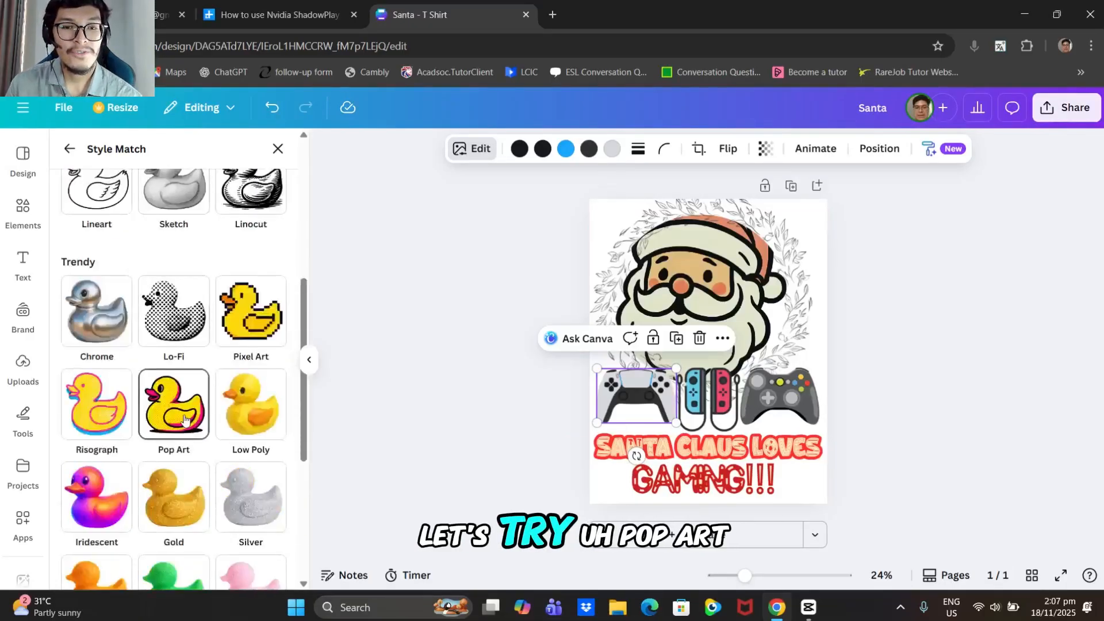
pyautogui.scroll(1, 183, 413)
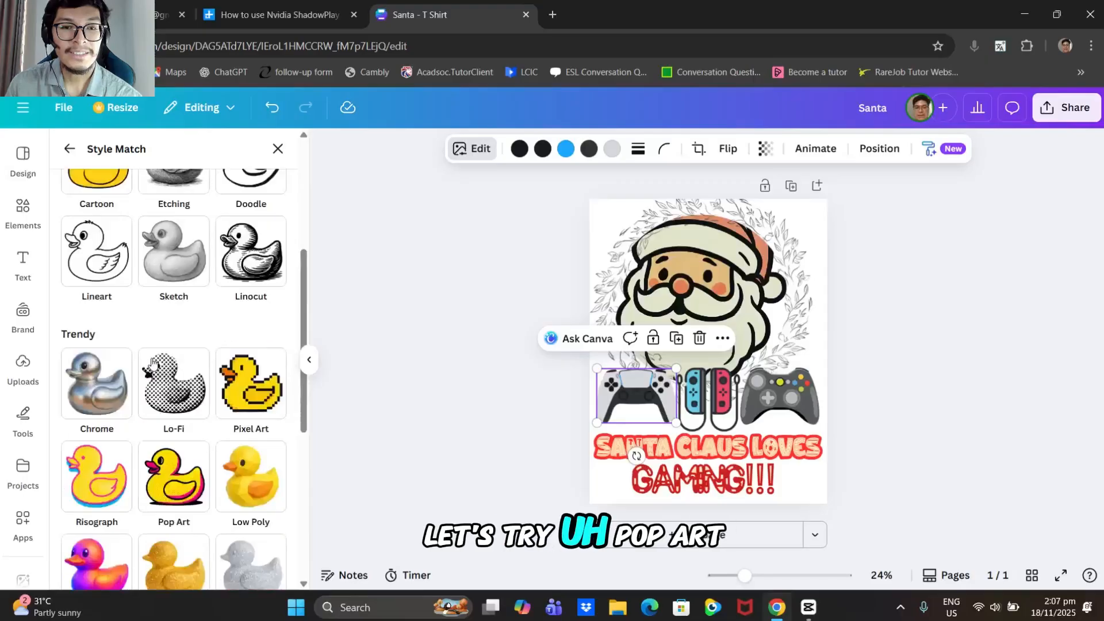
pyautogui.click(186, 488)
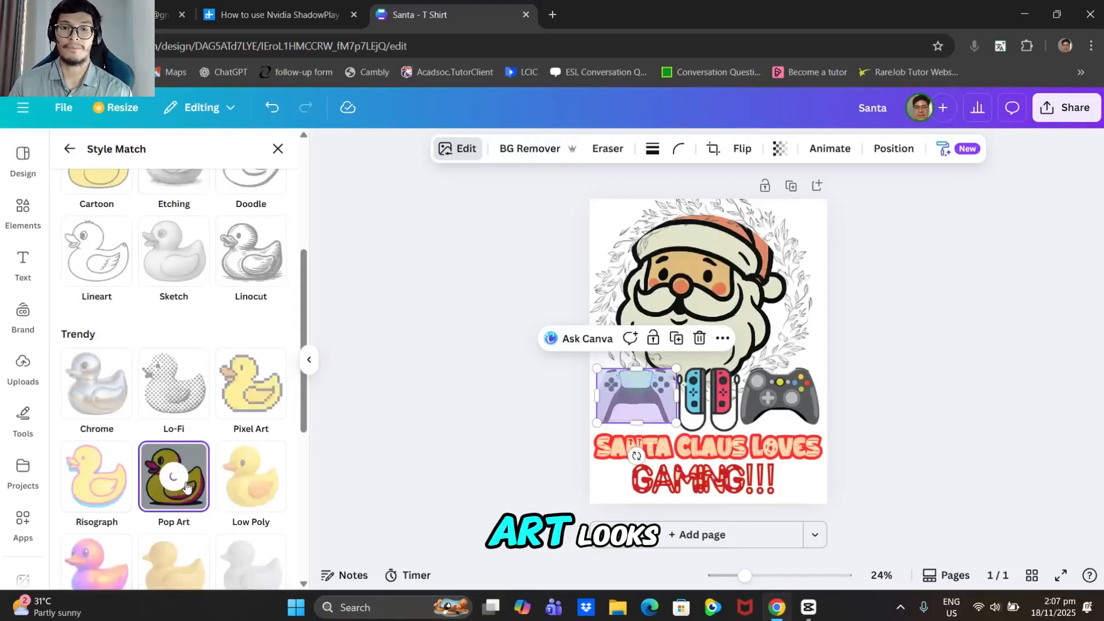
# Restyle the Joy-Cons and the gray Xbox controller with the same Pop Art style, then deselect them.
pyautogui.click(709, 399)
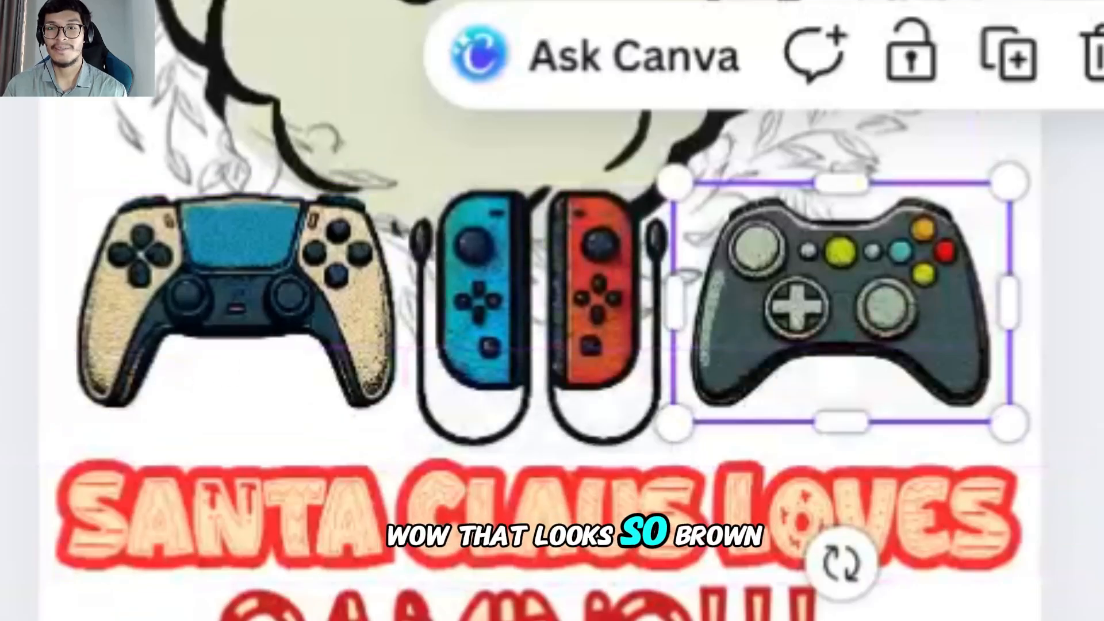
pyautogui.press('Escape')
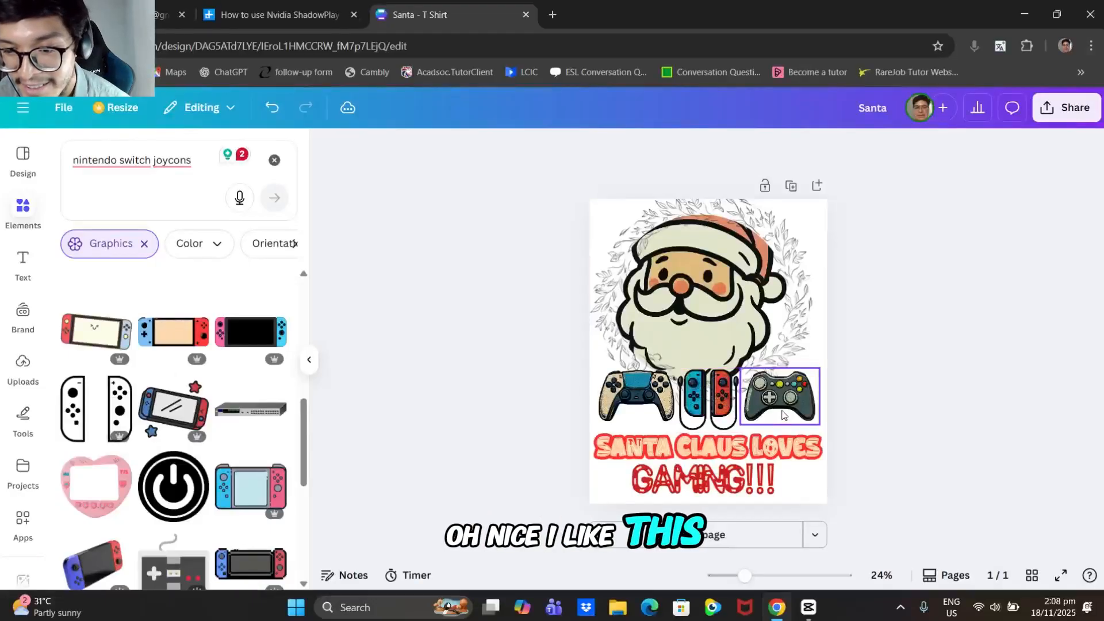
# Slightly adjust the size of the gray Xbox controller beside the Joy-Cons and deselect it.
pyautogui.click(781, 415)
pyautogui.moveTo(819, 425); pyautogui.dragTo(826, 431)
pyautogui.click(903, 369)
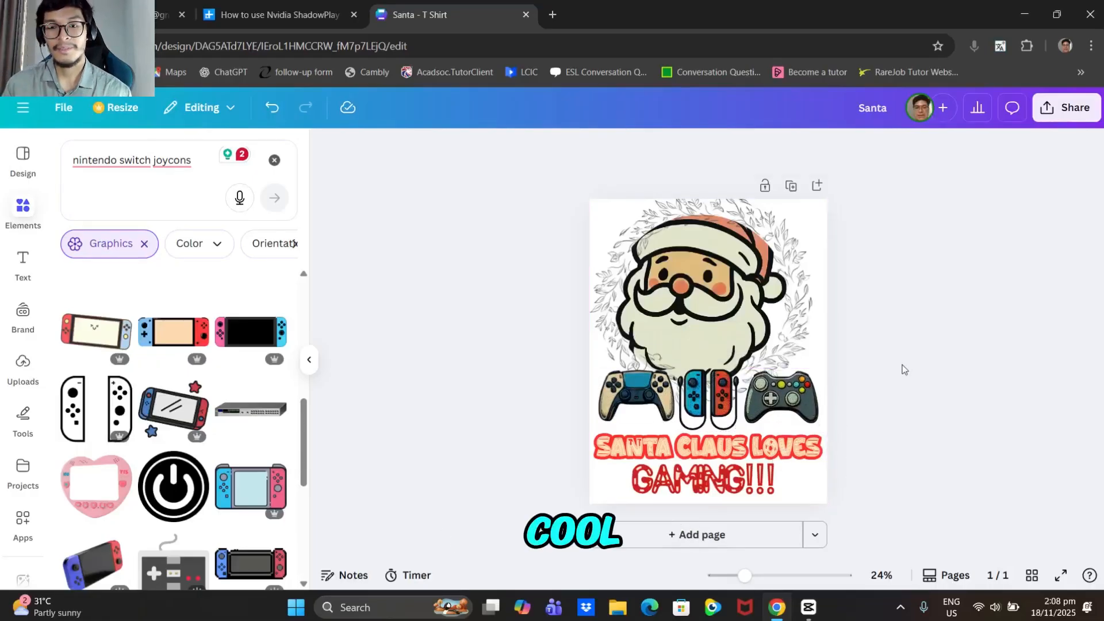
# Widen the GAMING!!! text box to the full page width so the word sits centred beneath SANTA CLAUS LOVES.
pyautogui.click(759, 483)
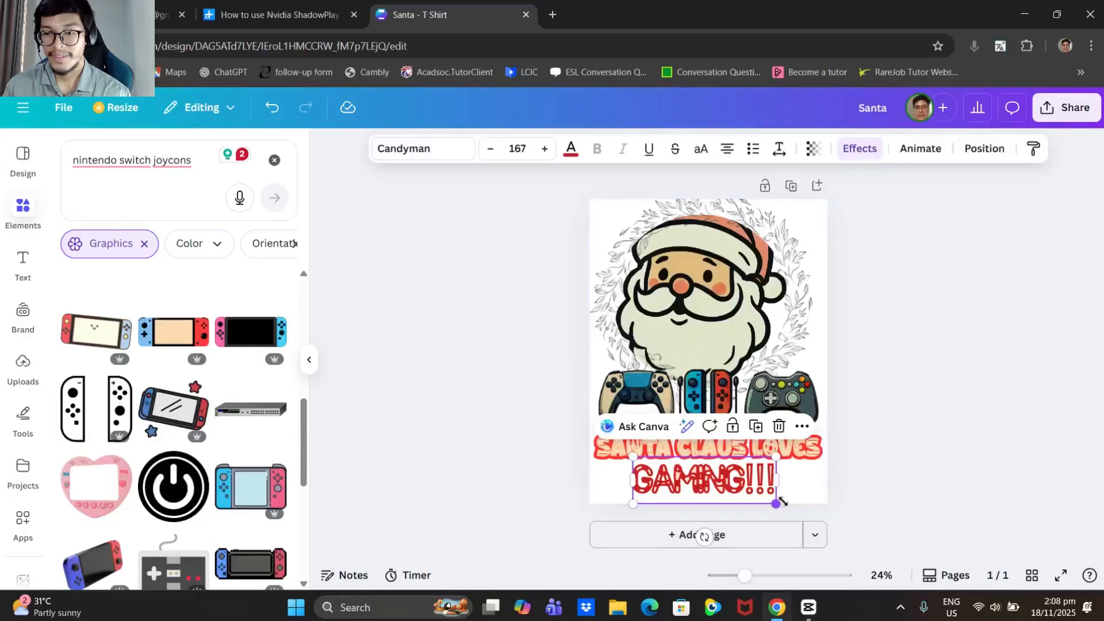
pyautogui.moveTo(786, 484); pyautogui.dragTo(814, 483)
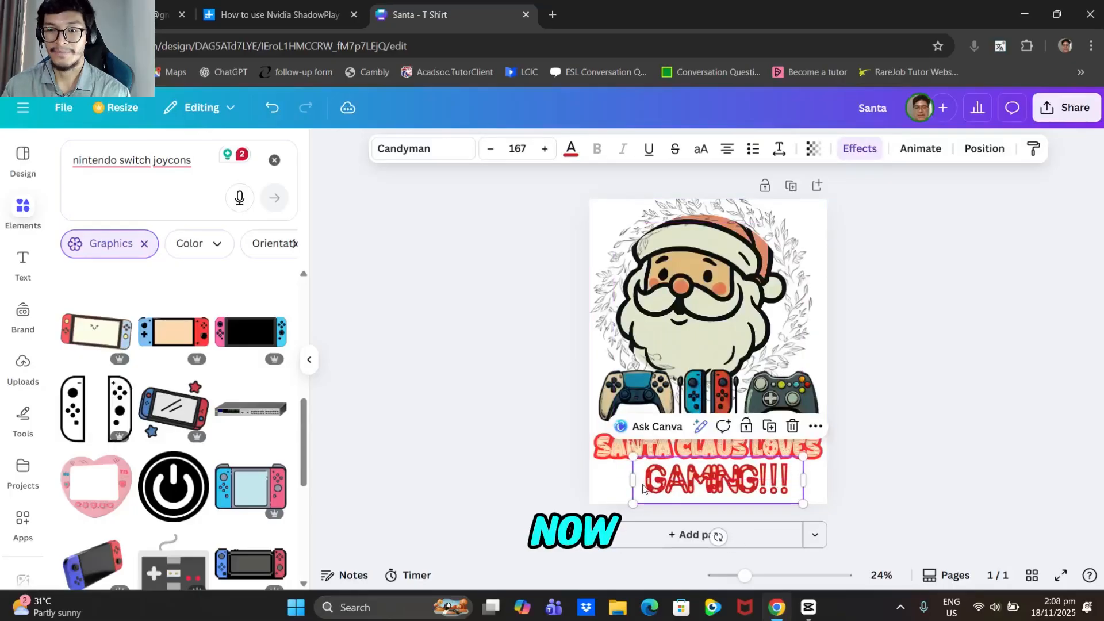
pyautogui.moveTo(626, 477); pyautogui.dragTo(590, 477)
pyautogui.moveTo(803, 480); pyautogui.dragTo(826, 480)
pyautogui.click(892, 424)
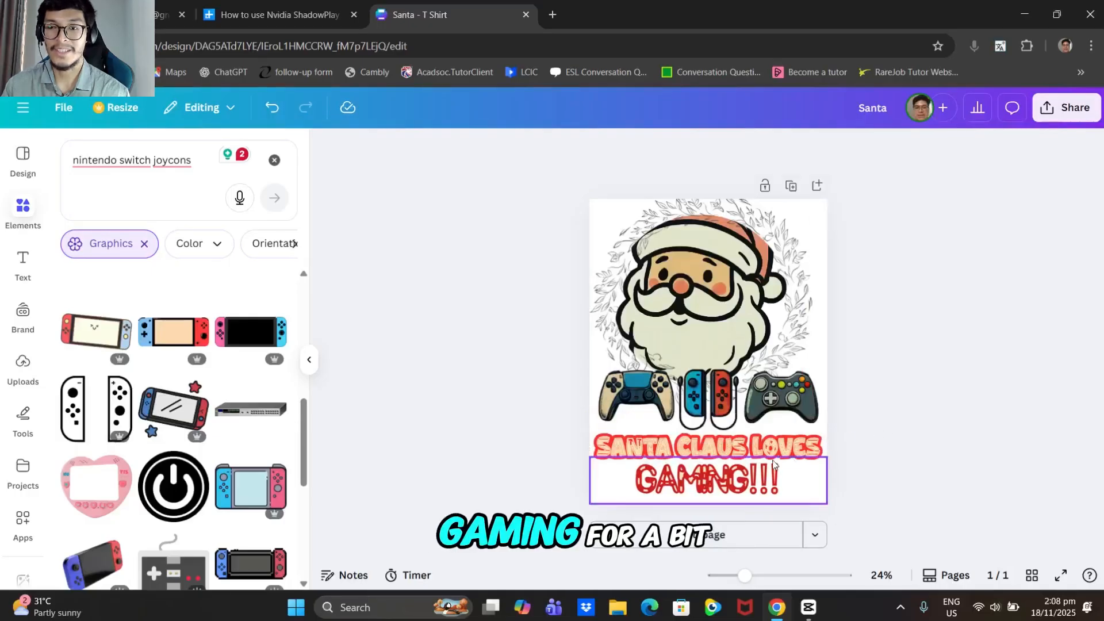
pyautogui.click(733, 484)
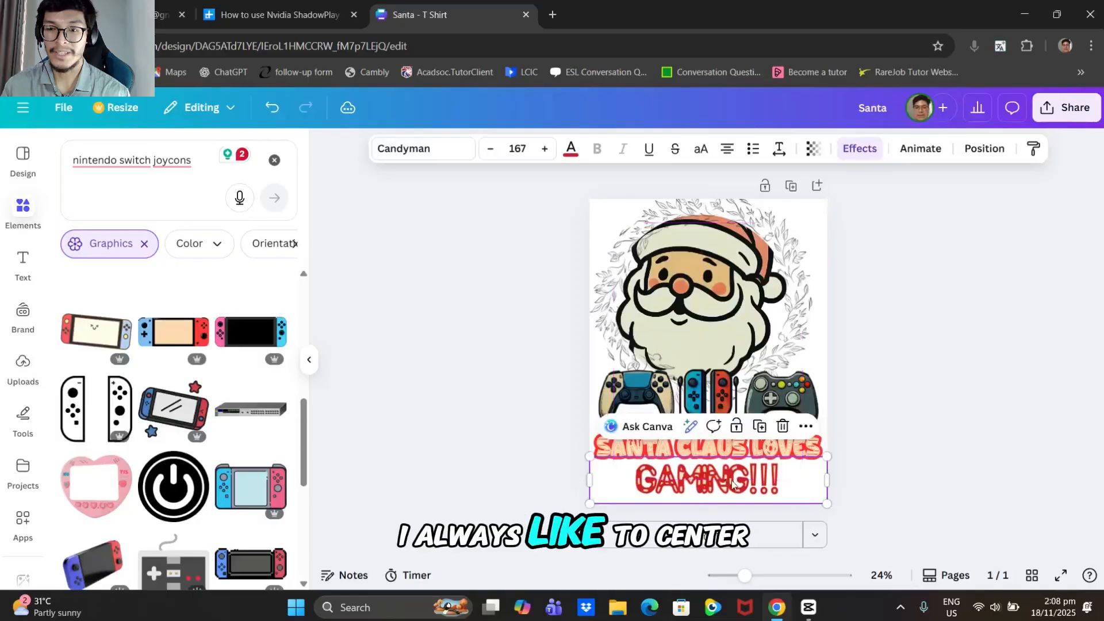
pyautogui.click(1000, 385)
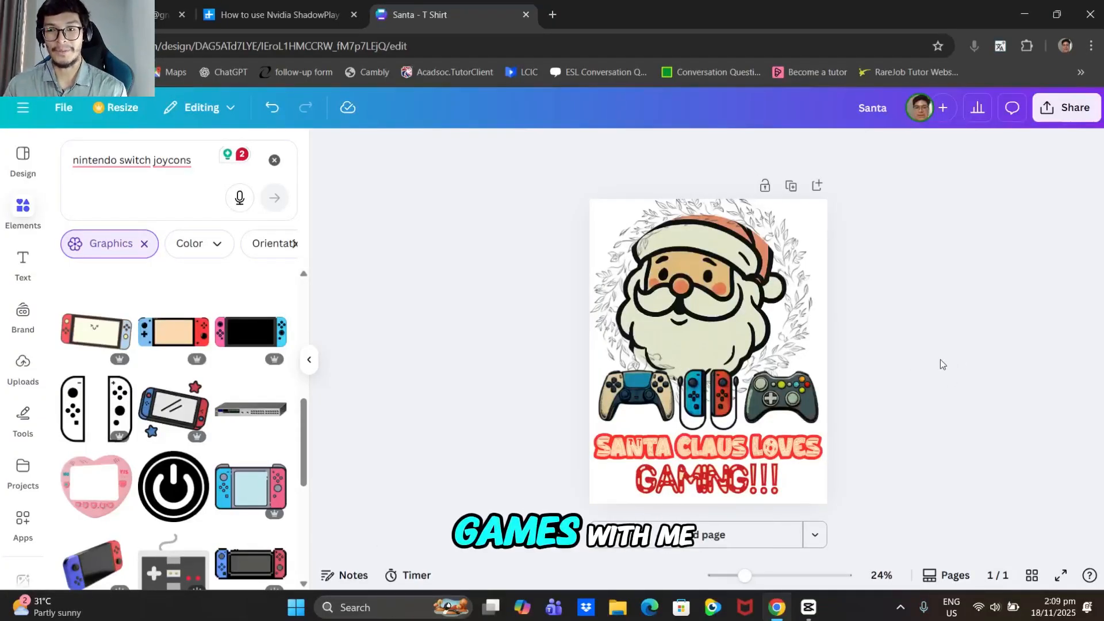
# Rename the design as Santa Claus Loves Gaming.
pyautogui.click(889, 111)
pyautogui.write('C')
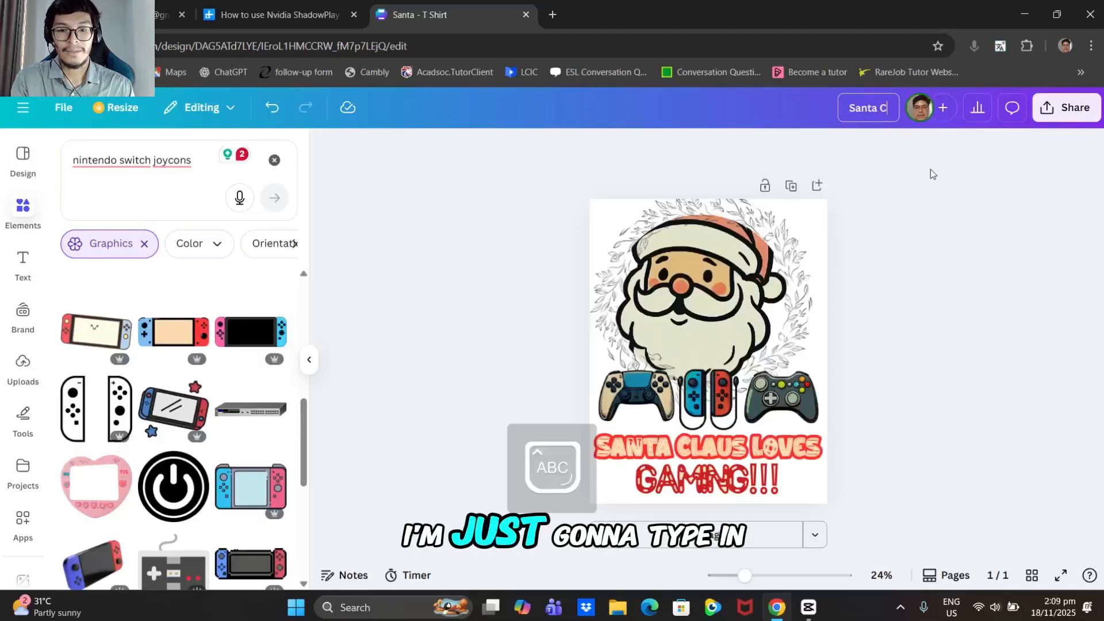
pyautogui.write('laus Lov')
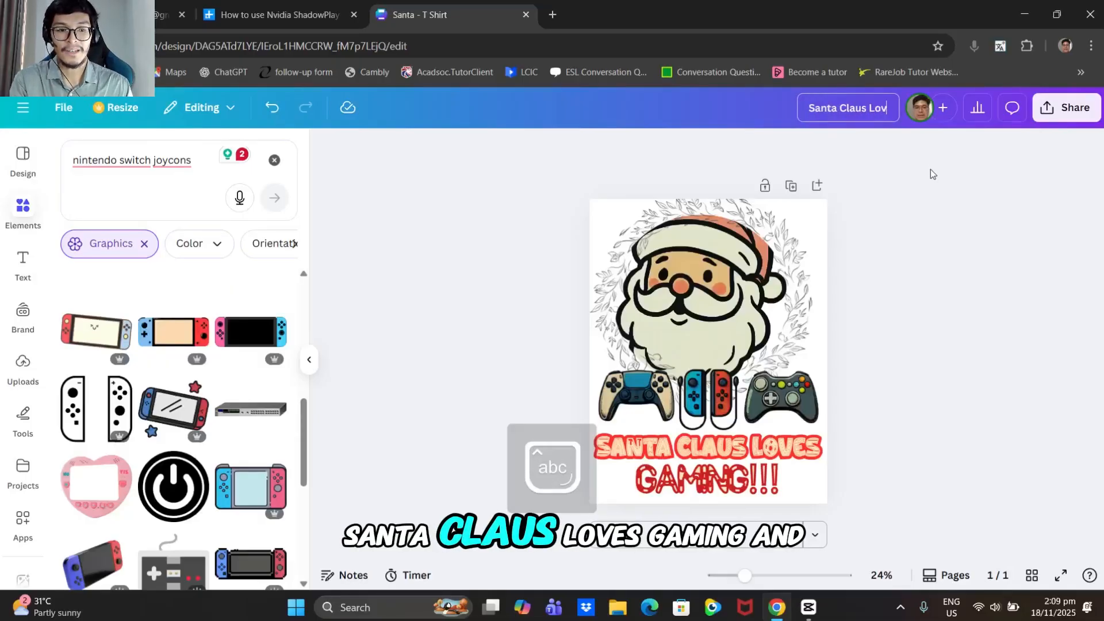
pyautogui.write('es Gaming')
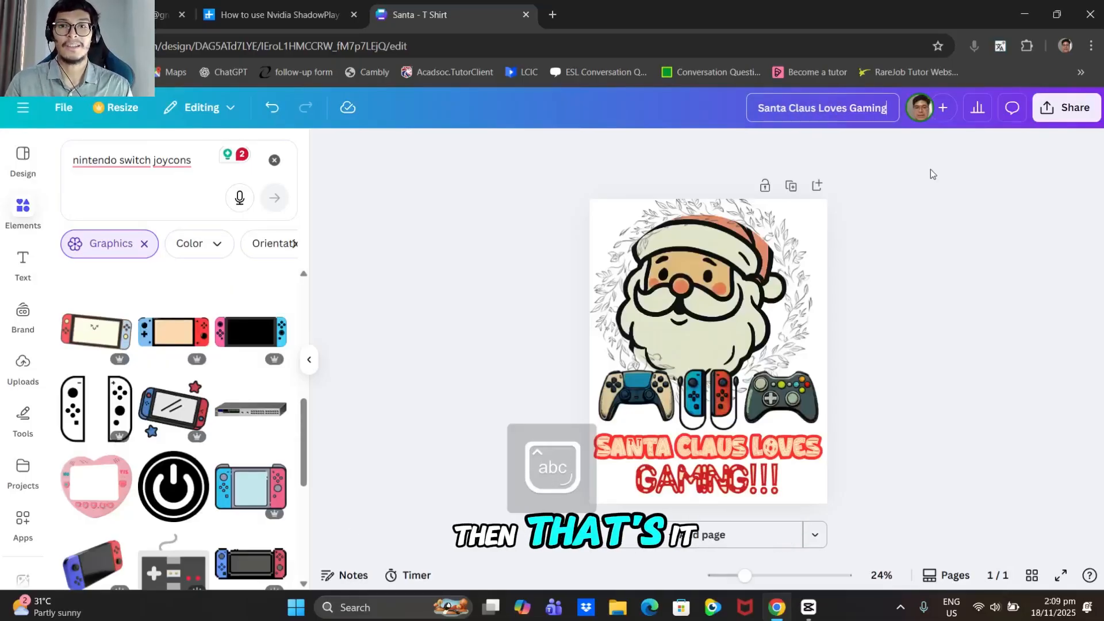
pyautogui.press('Return')
# Download the design as a PNG at size 3 with a transparent background.
pyautogui.click(59, 118)
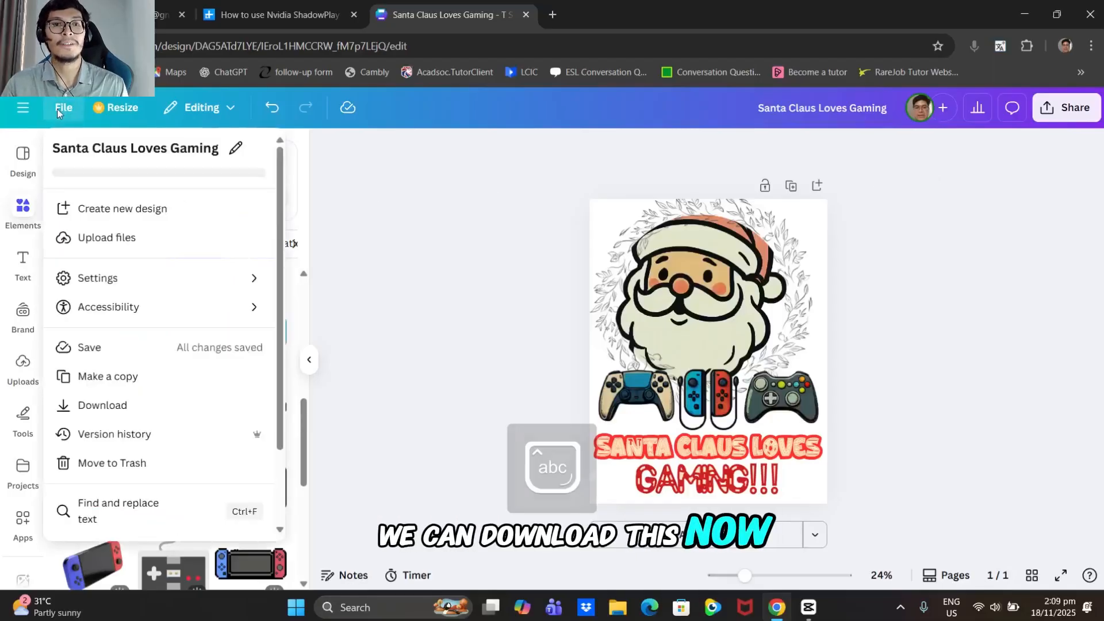
pyautogui.click(104, 434)
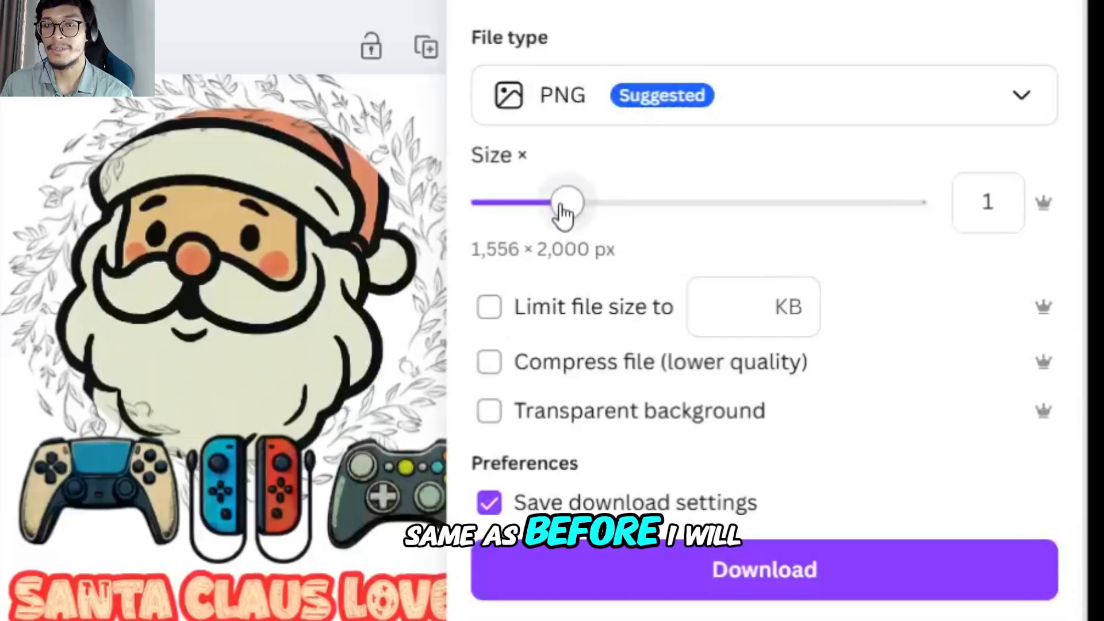
pyautogui.moveTo(561, 214); pyautogui.dragTo(871, 257)
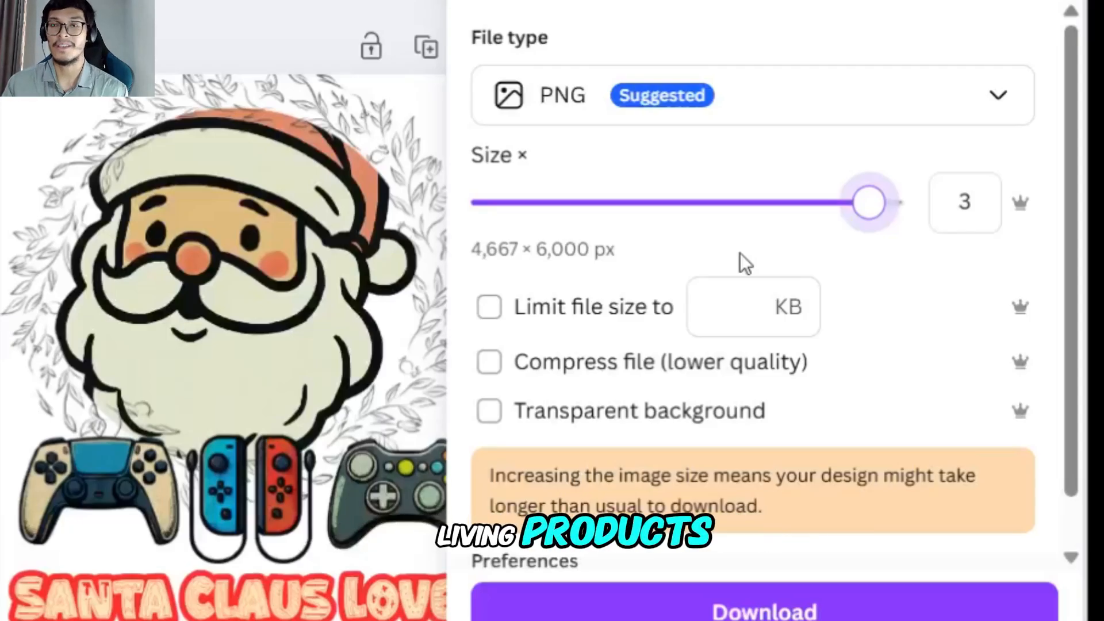
pyautogui.click(592, 411)
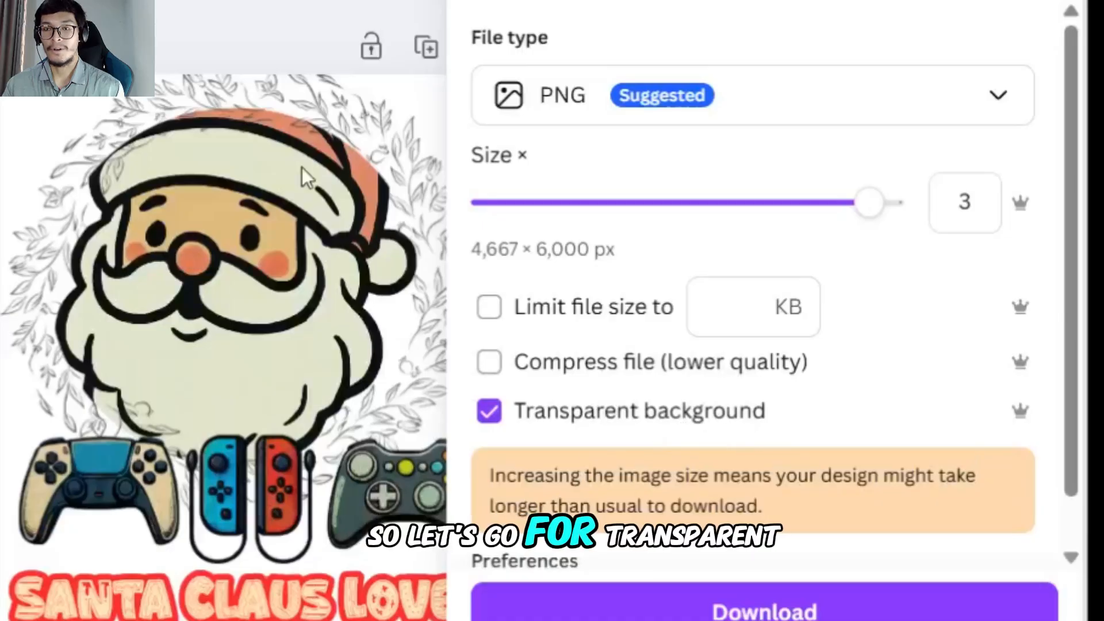
pyautogui.scroll(-1, 608, 483)
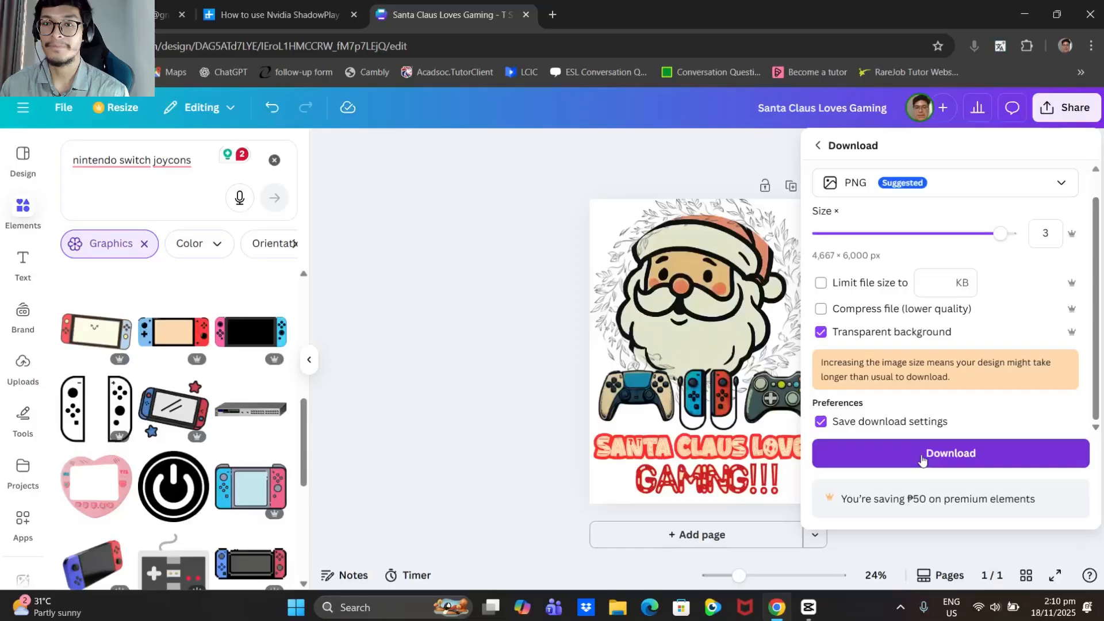
pyautogui.click(699, 612)
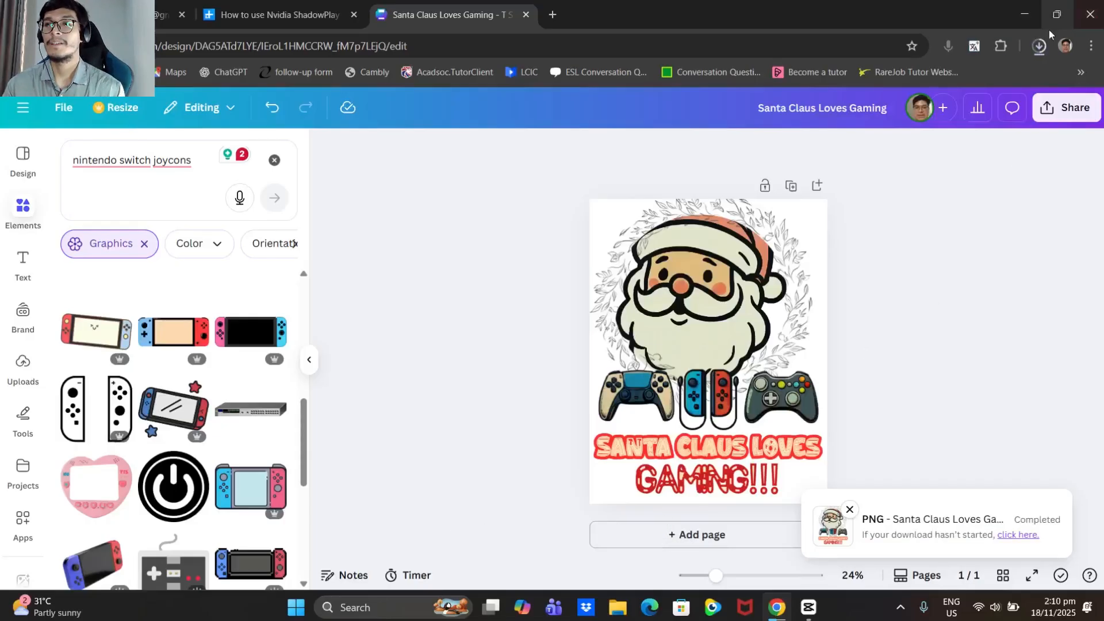
# Open the downloaded Santa Claus Loves Gaming.png and compare its leaves on a dark background with the original design.
pyautogui.click(1039, 46)
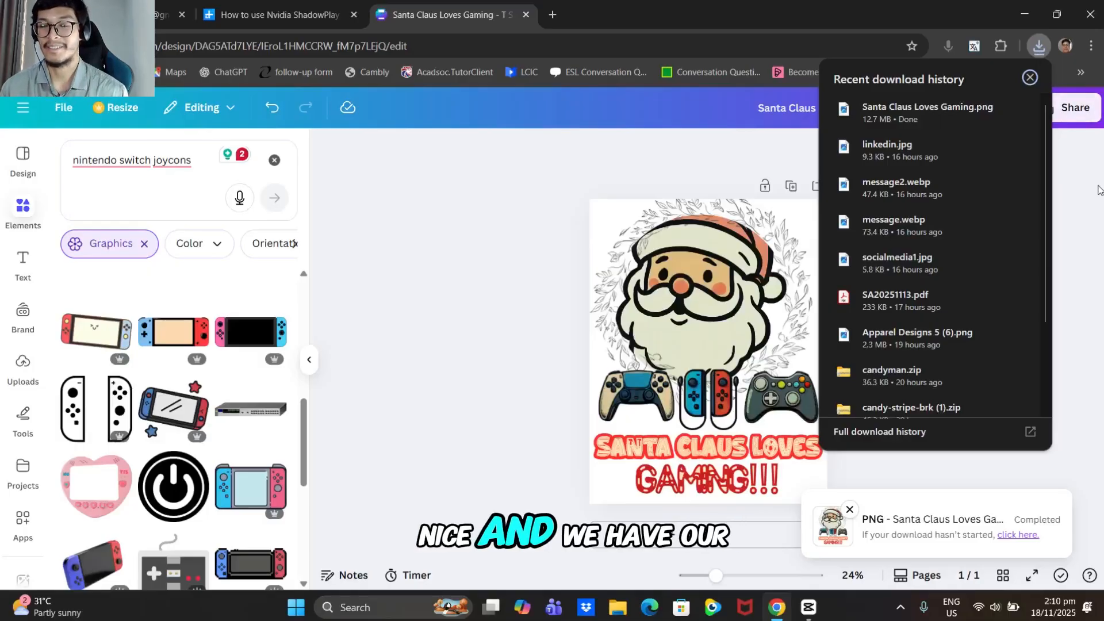
pyautogui.click(905, 113)
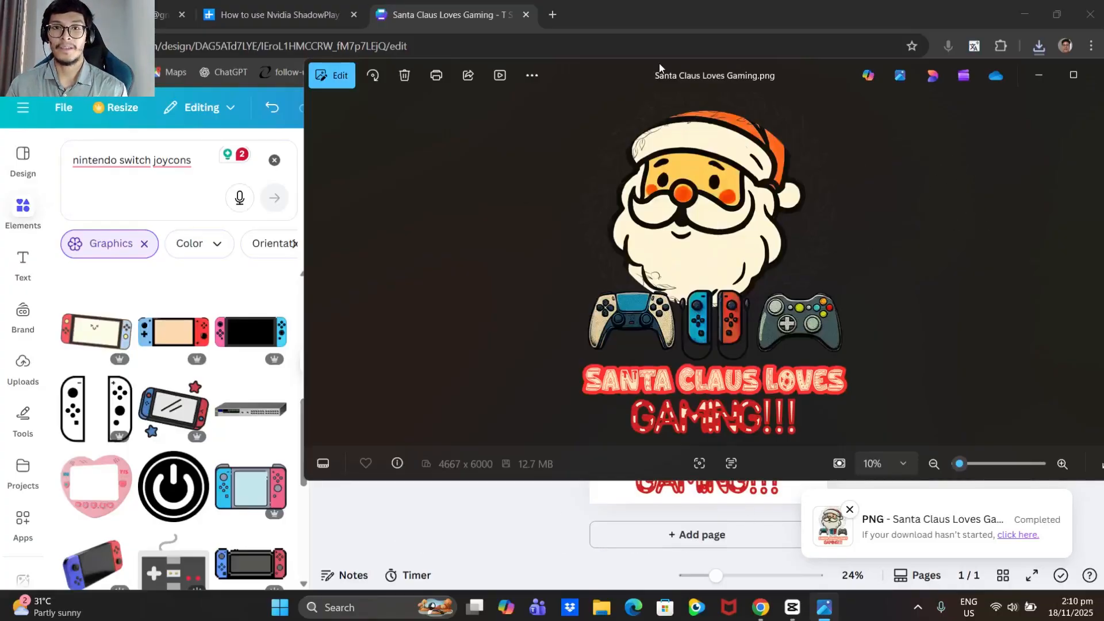
pyautogui.moveTo(667, 80); pyautogui.dragTo(944, 354)
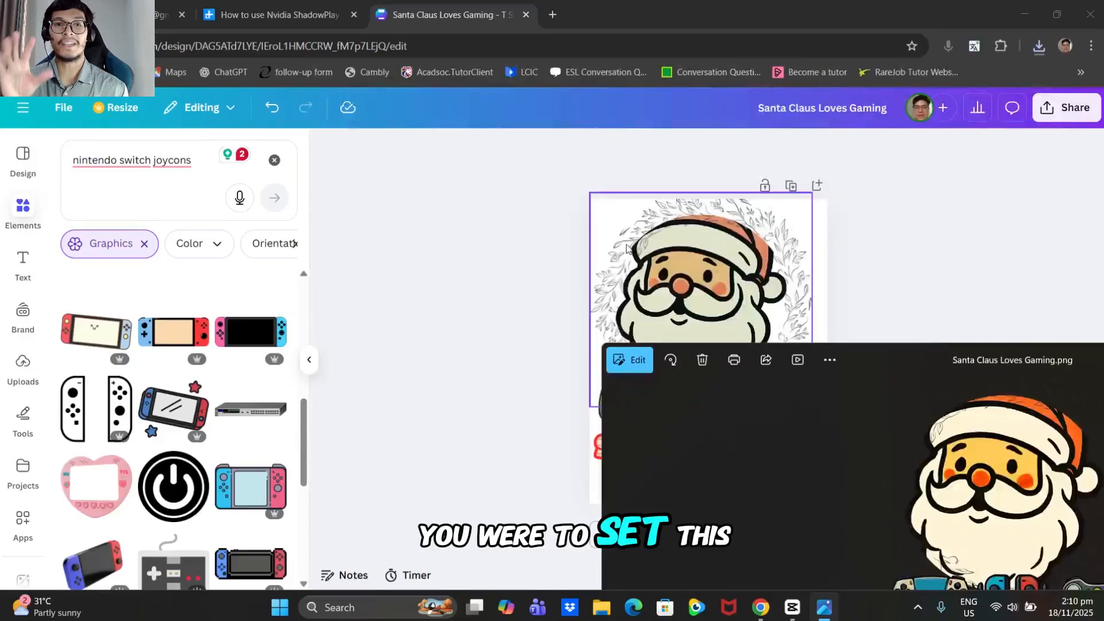
pyautogui.click(822, 230)
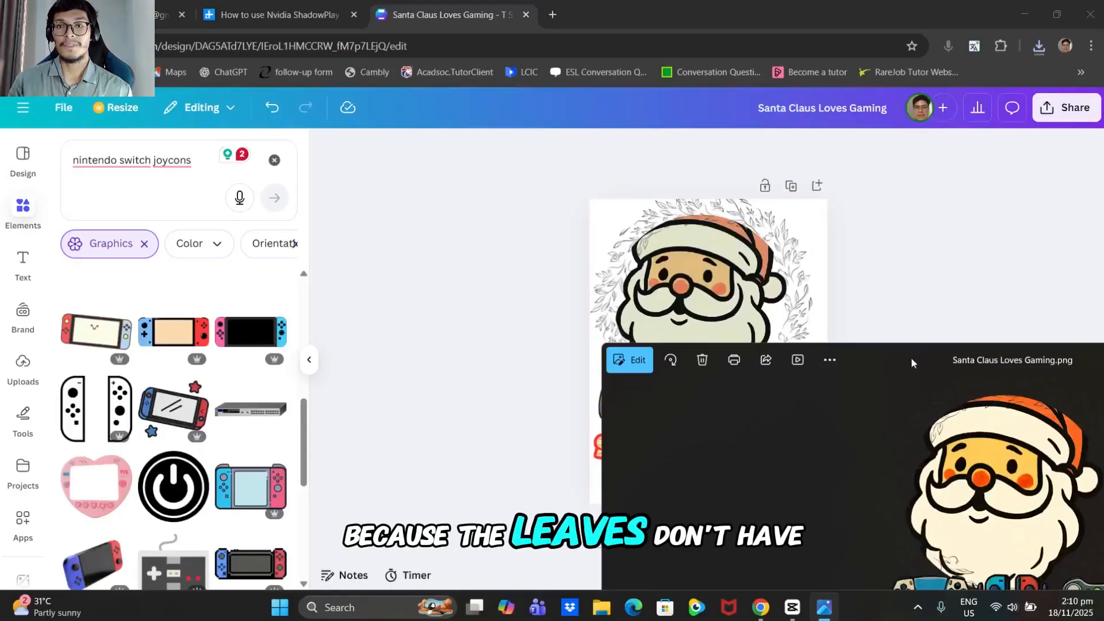
pyautogui.click(900, 241)
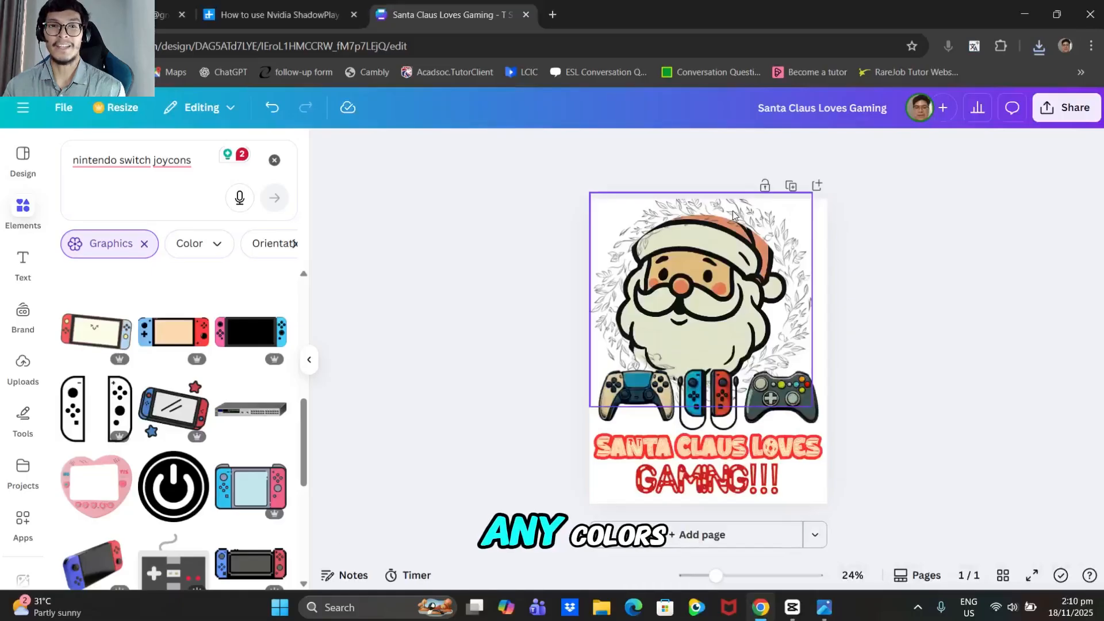
pyautogui.click(824, 607)
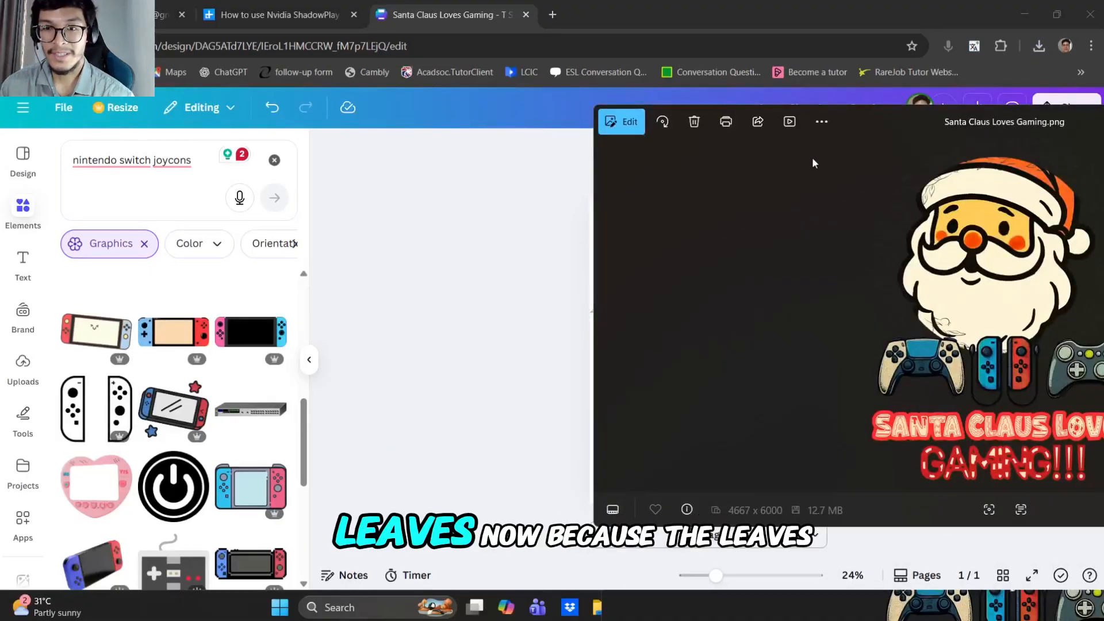
pyautogui.moveTo(875, 126); pyautogui.dragTo(930, 281)
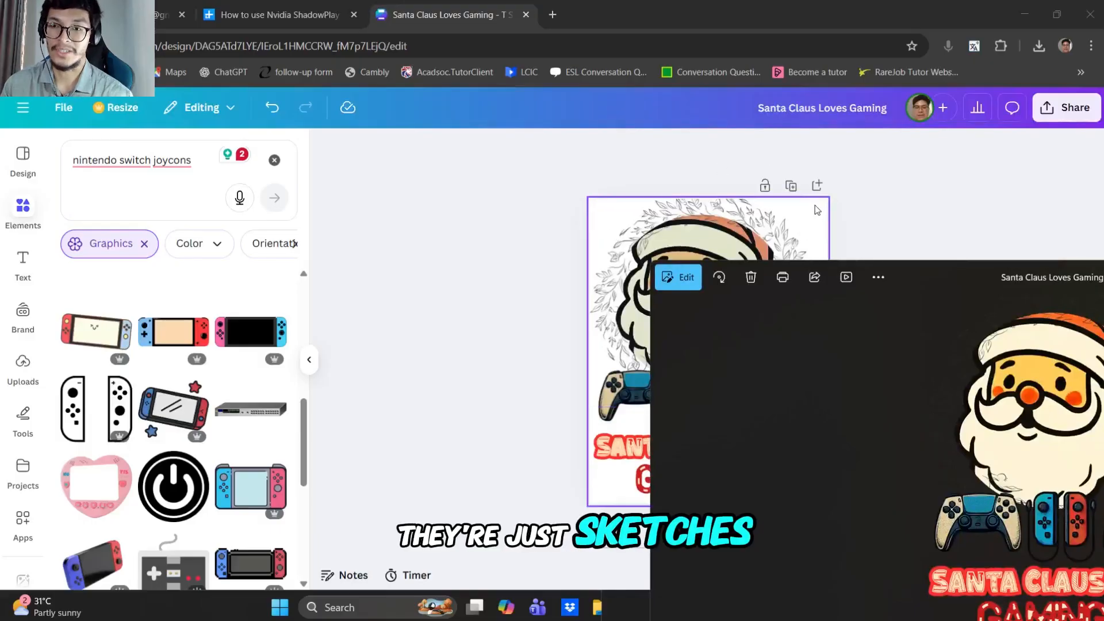
pyautogui.click(801, 223)
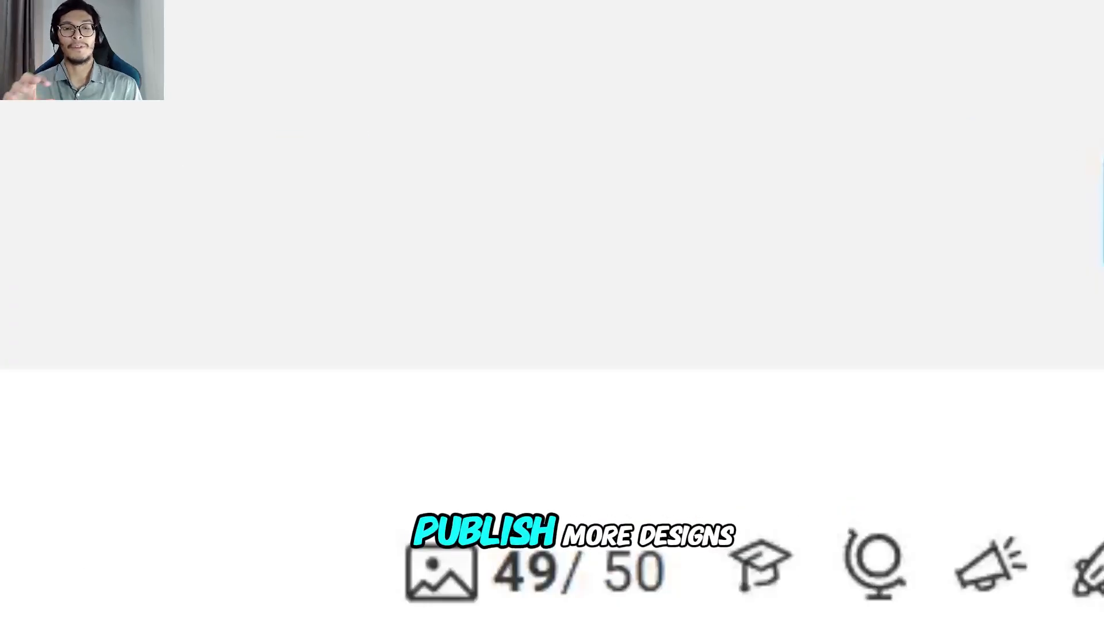
# Switch to the Spreadshirt Designs page and examine the account's design limit and the designs already published there.
pyautogui.moveTo(561, 572)
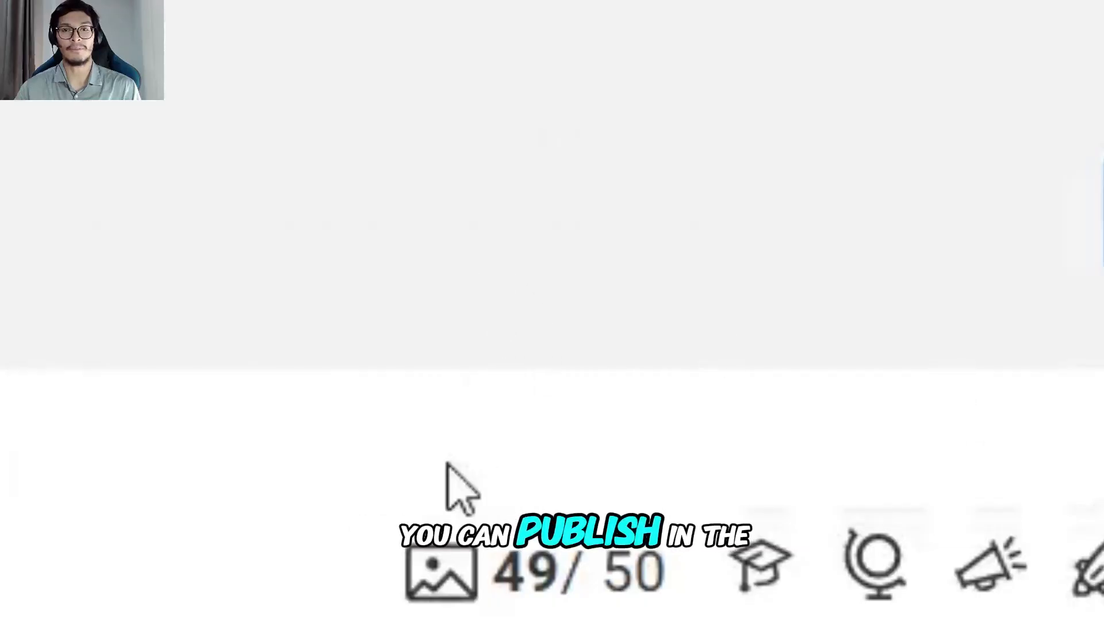
pyautogui.moveTo(451, 572)
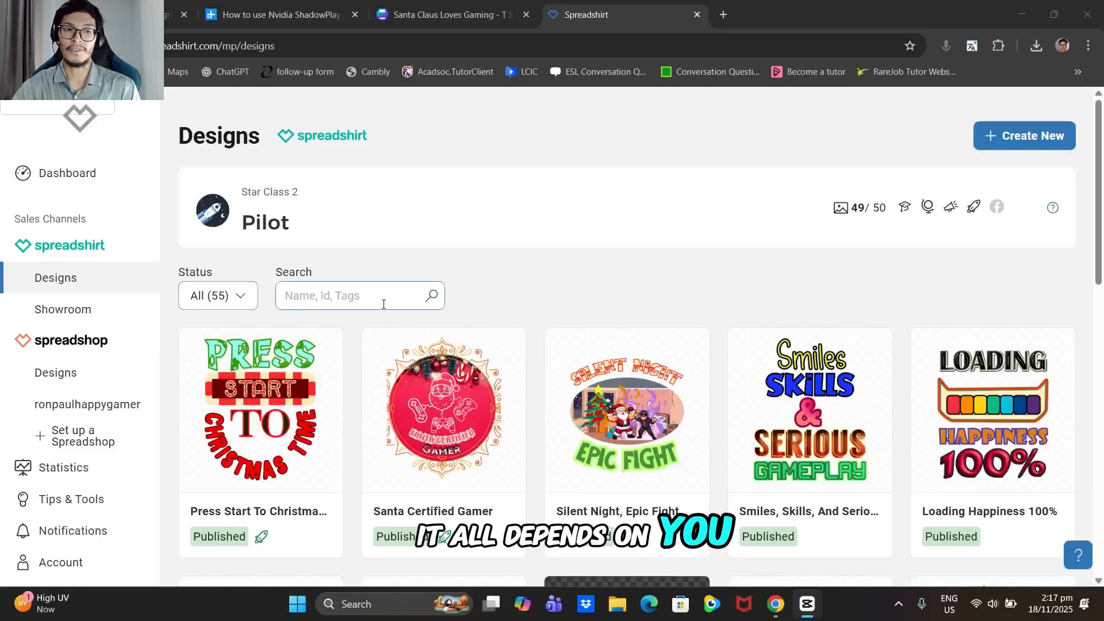
pyautogui.scroll(-4, 1042, 310)
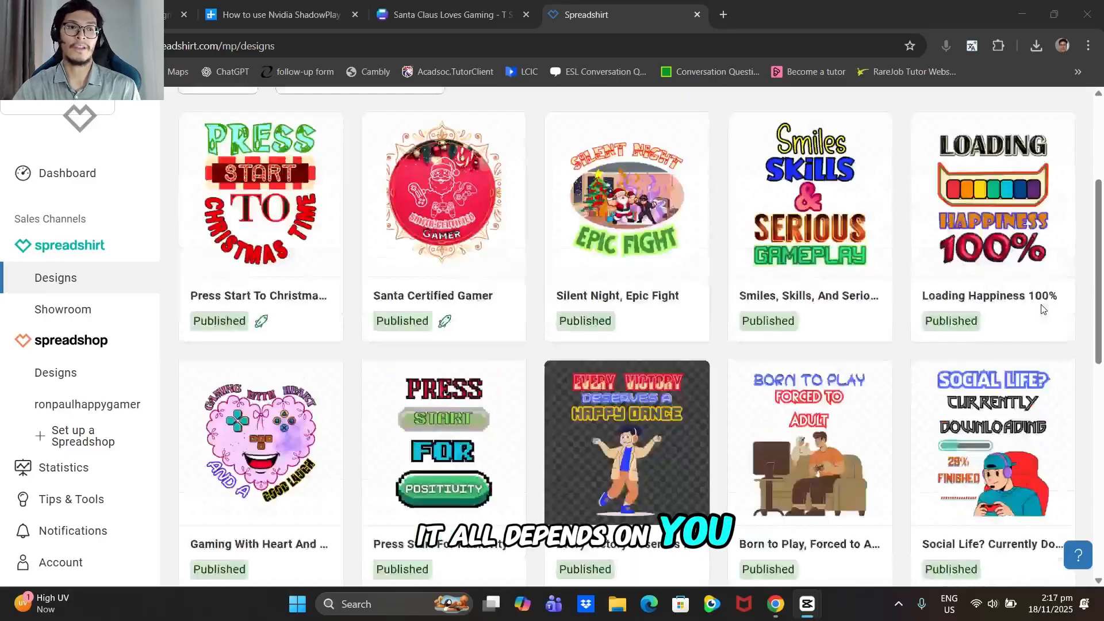
pyautogui.scroll(3, 443, 198)
pyautogui.scroll(-4, 692, 340)
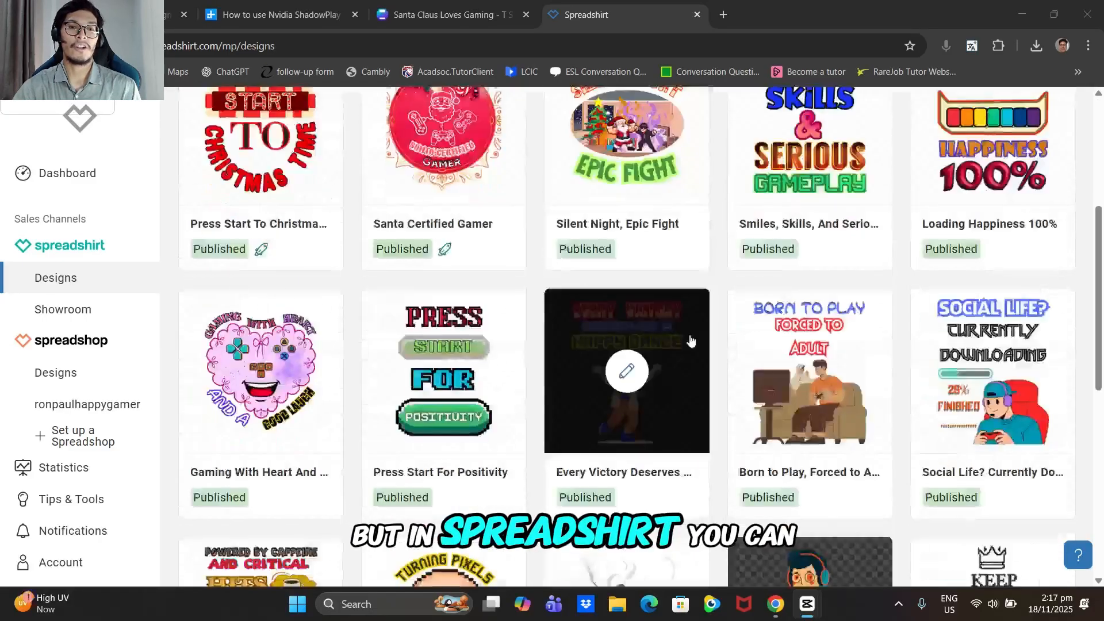
pyautogui.scroll(-3, 948, 276)
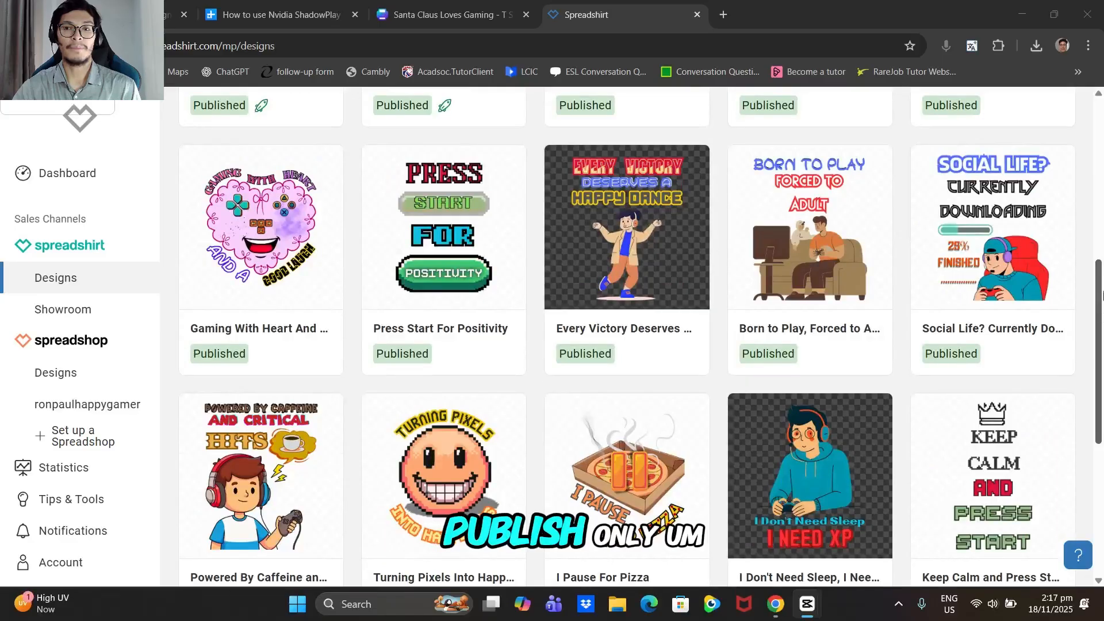
pyautogui.moveTo(1101, 294); pyautogui.dragTo(1101, 131)
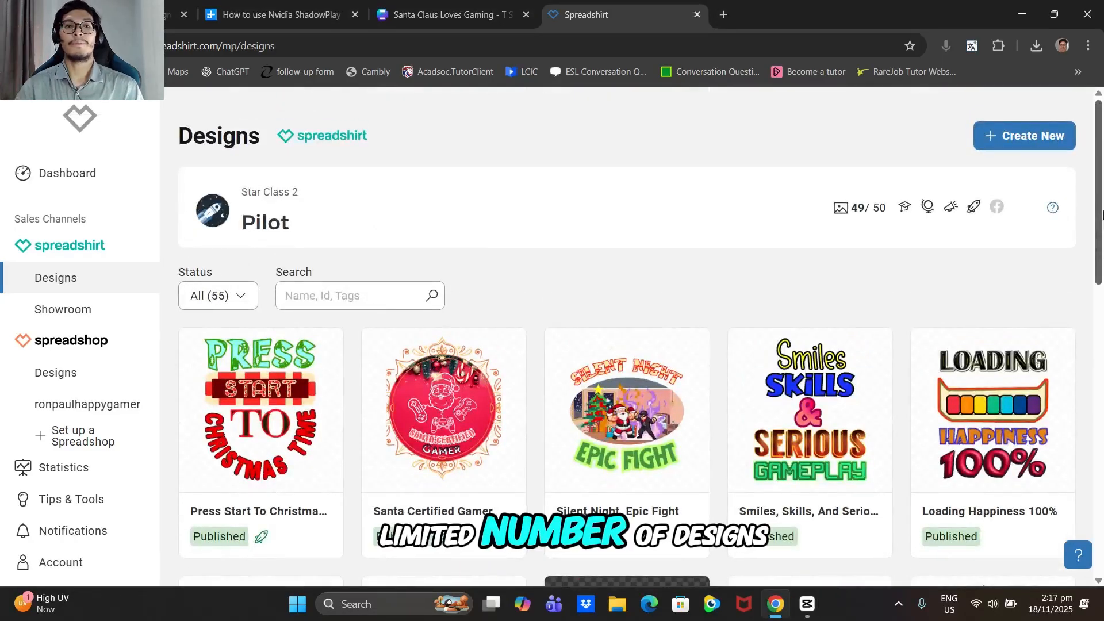
pyautogui.scroll(-3, 575, 327)
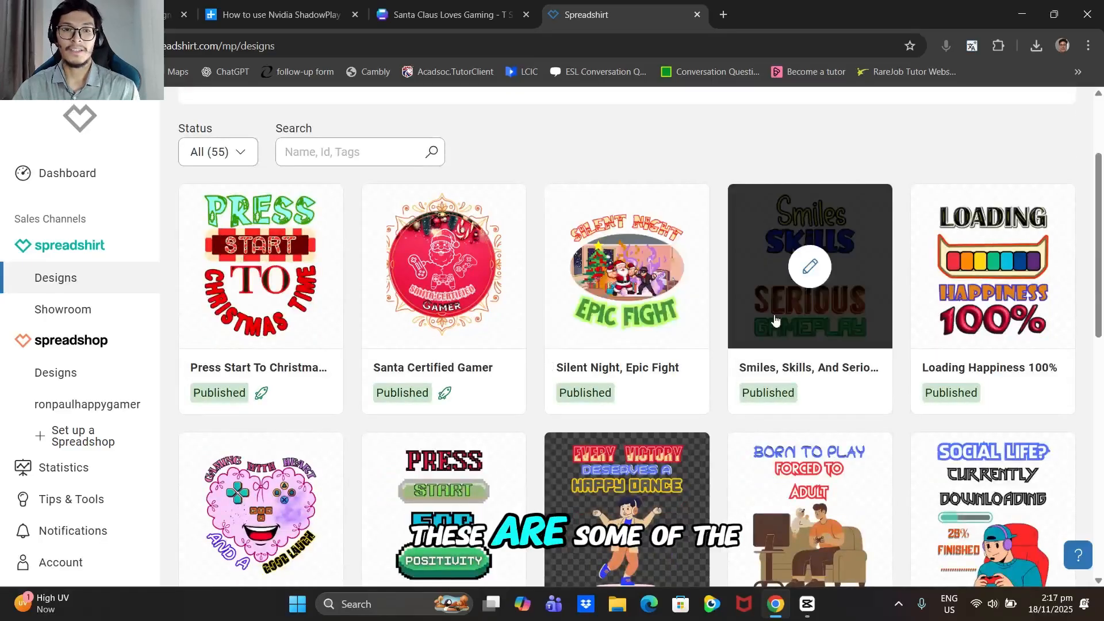
pyautogui.scroll(3, 518, 368)
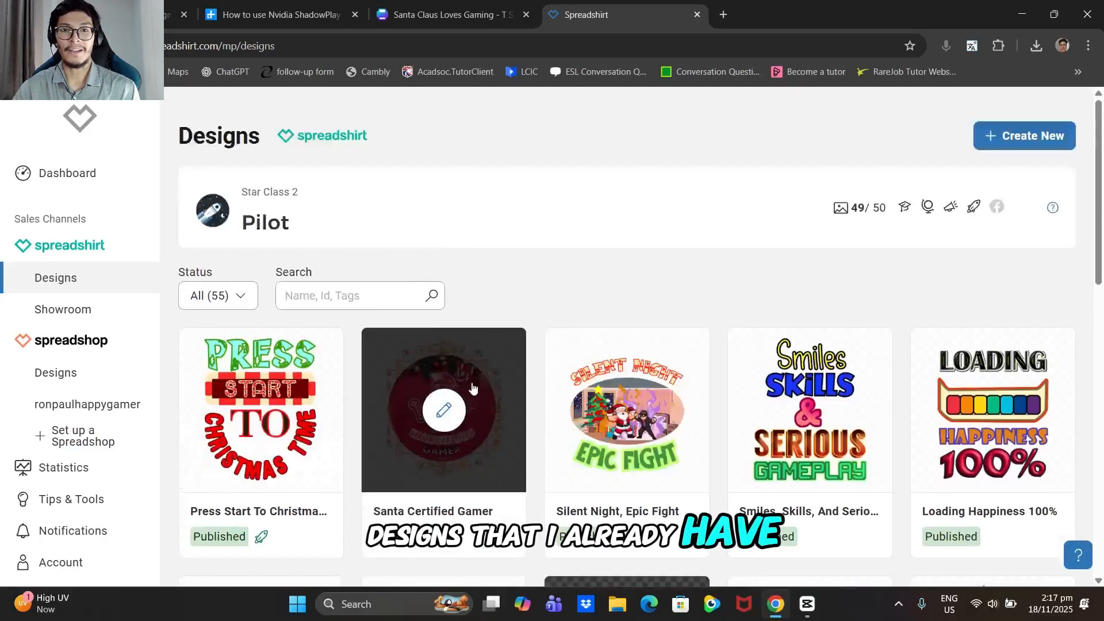
pyautogui.scroll(-6, 491, 389)
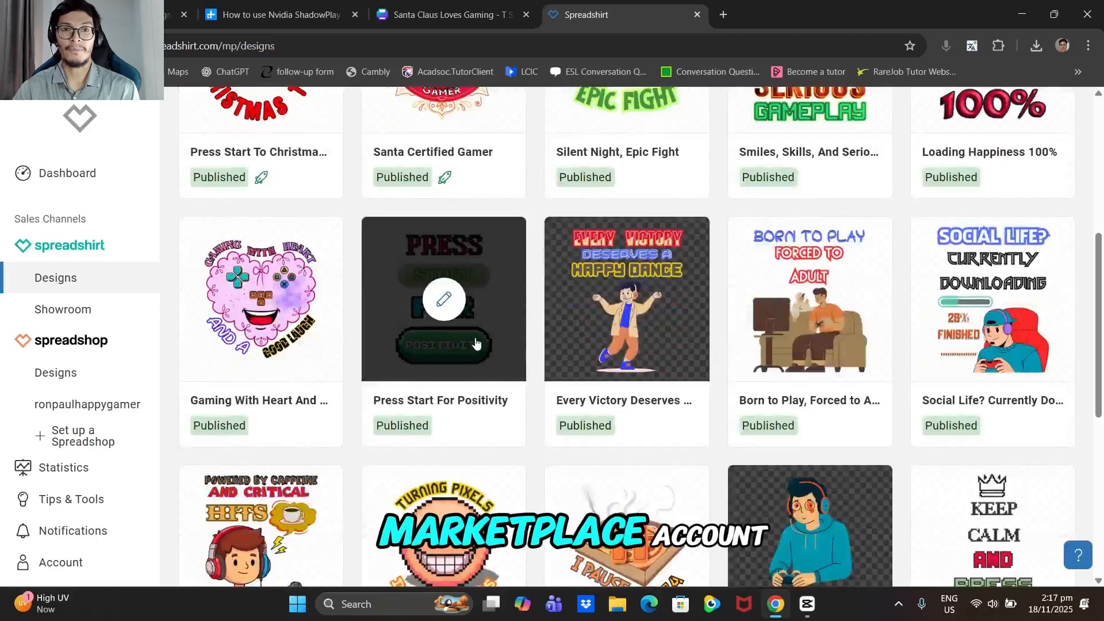
pyautogui.scroll(3, 806, 295)
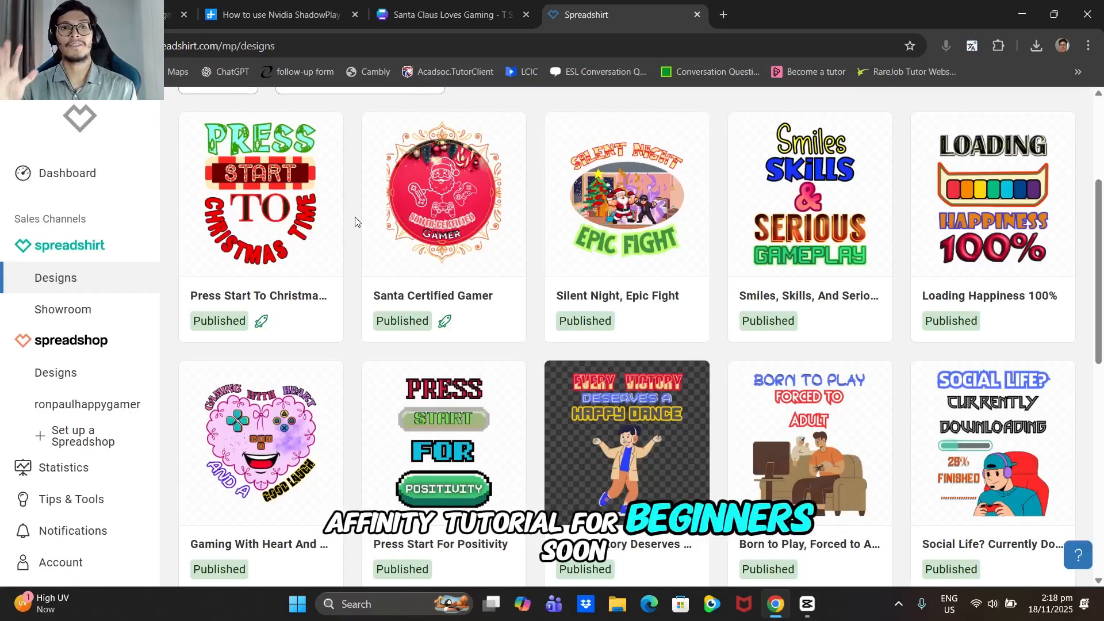
# Create a new Spreadshirt design by uploading the T-shirt design file.
pyautogui.scroll(4, 766, 225)
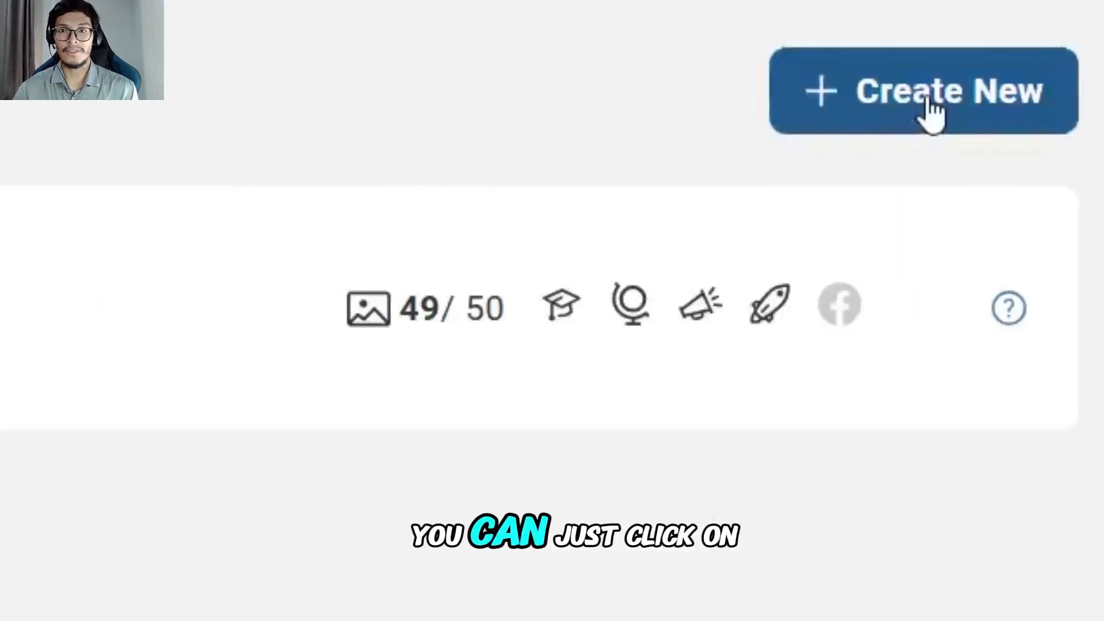
pyautogui.click(1026, 141)
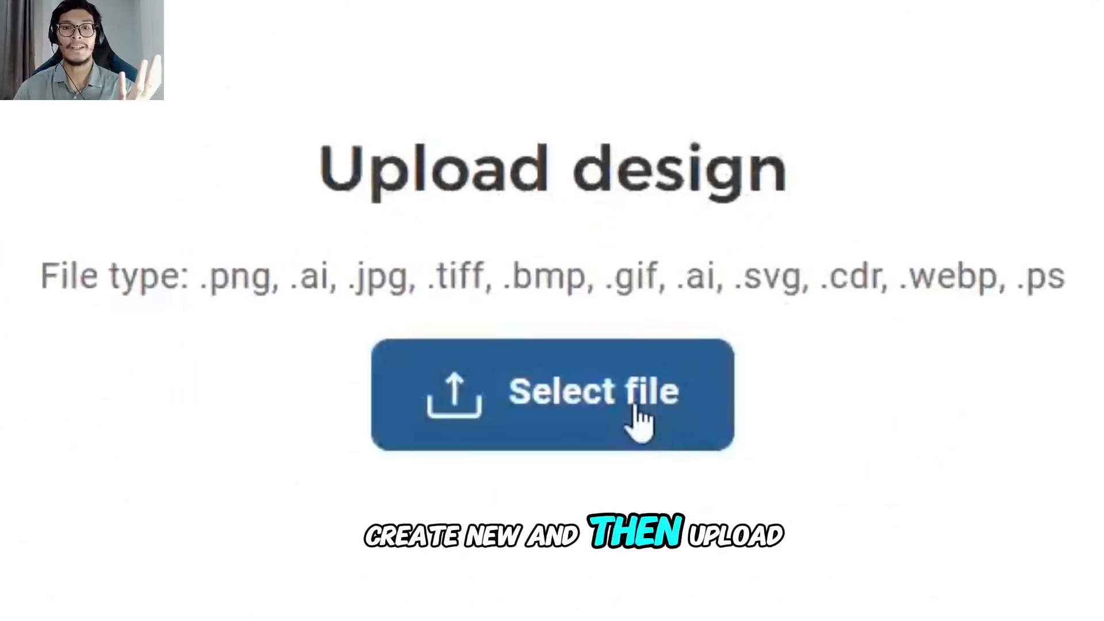
pyautogui.click(639, 422)
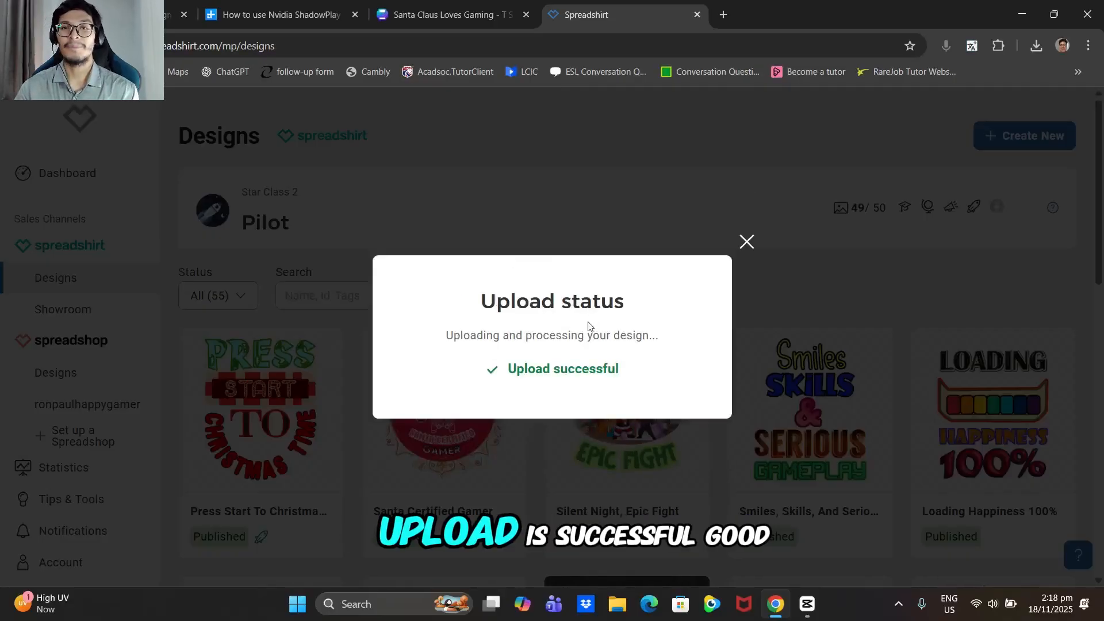
# Open the uploaded Santa_Claus_Loves_Gaming draft for editing and open its product settings.
pyautogui.scroll(-2, 345, 382)
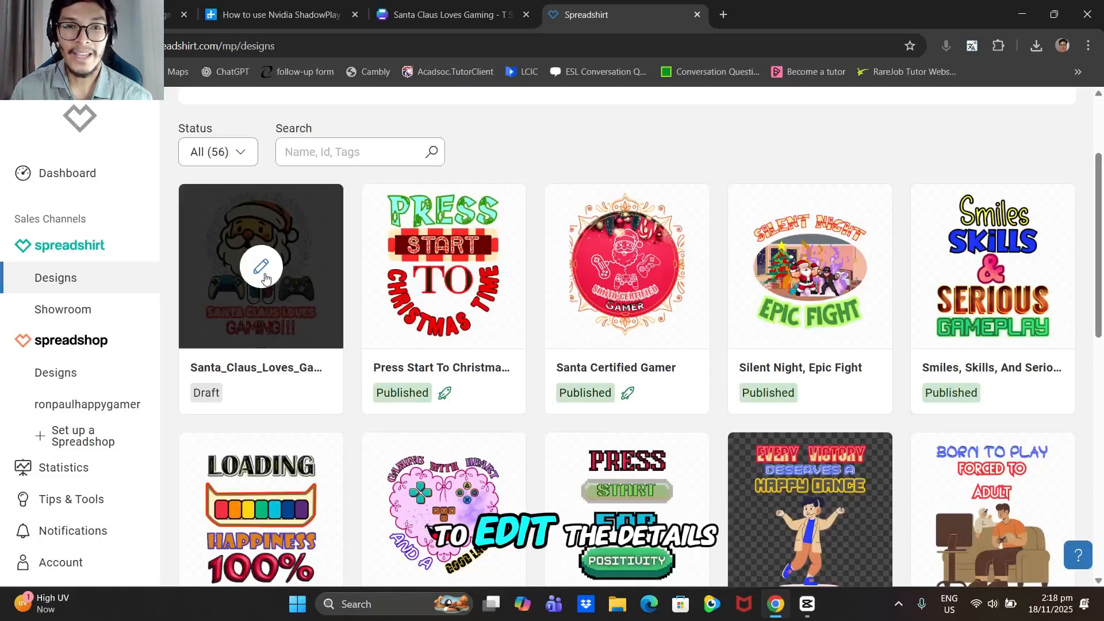
pyautogui.click(262, 267)
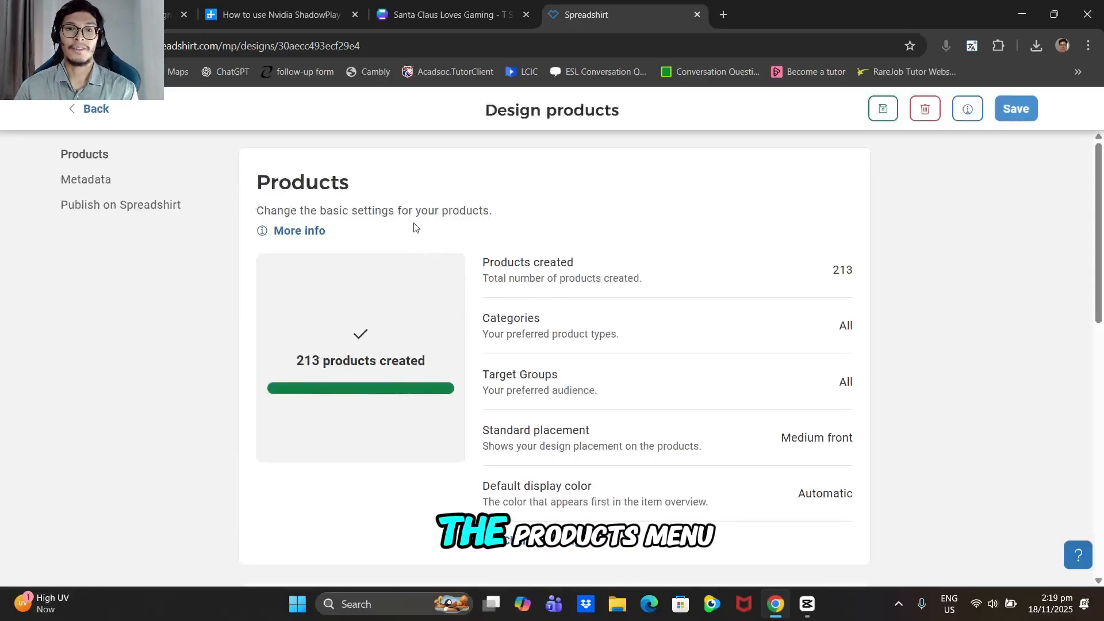
pyautogui.scroll(-1, 612, 327)
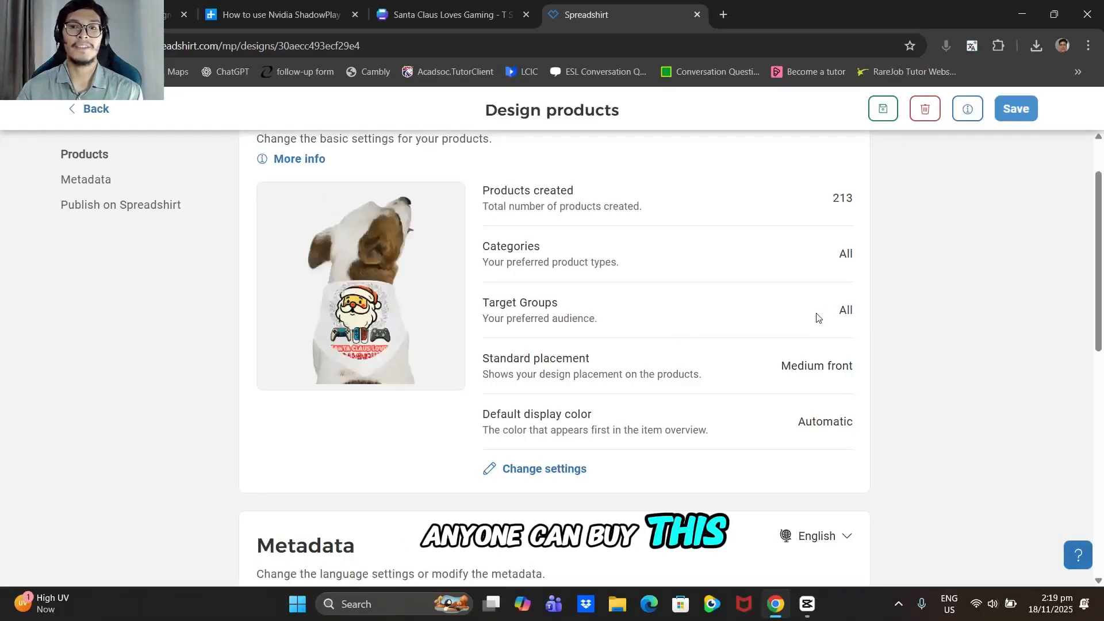
pyautogui.click(549, 470)
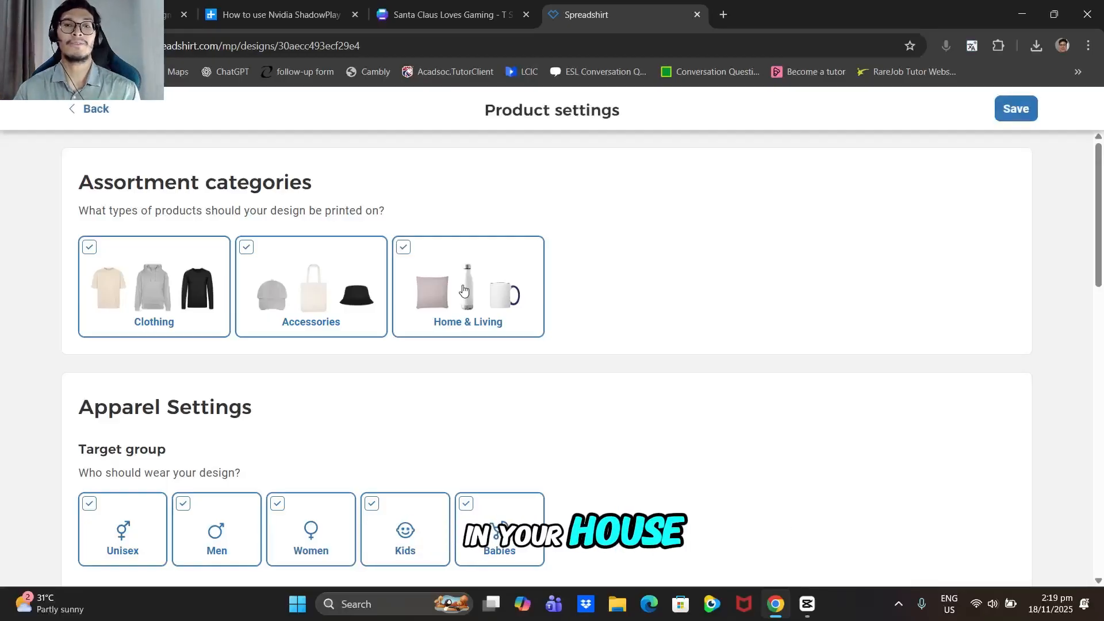
# Exclude the Home & Living assortment category and examine the target group and standard placement options.
pyautogui.click(464, 289)
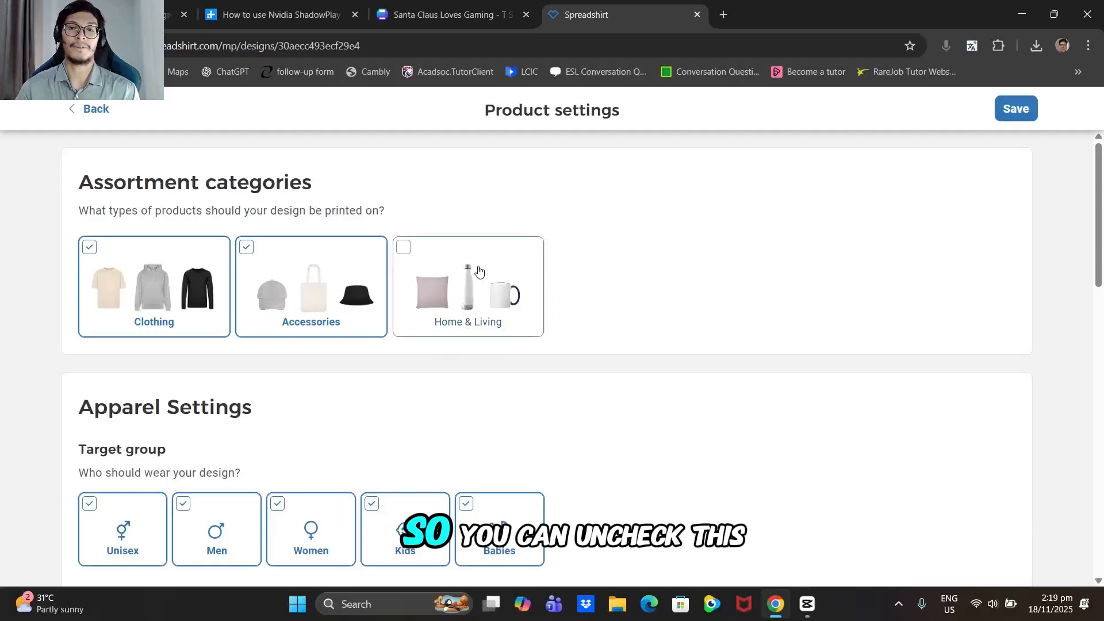
pyautogui.scroll(-3, 431, 349)
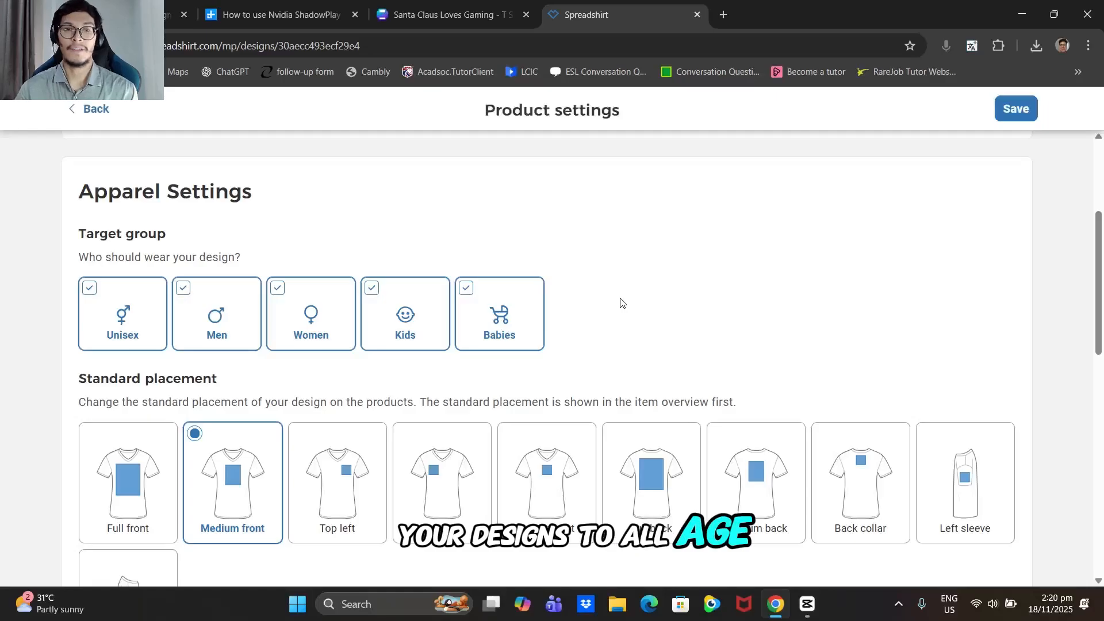
pyautogui.scroll(-2, 620, 303)
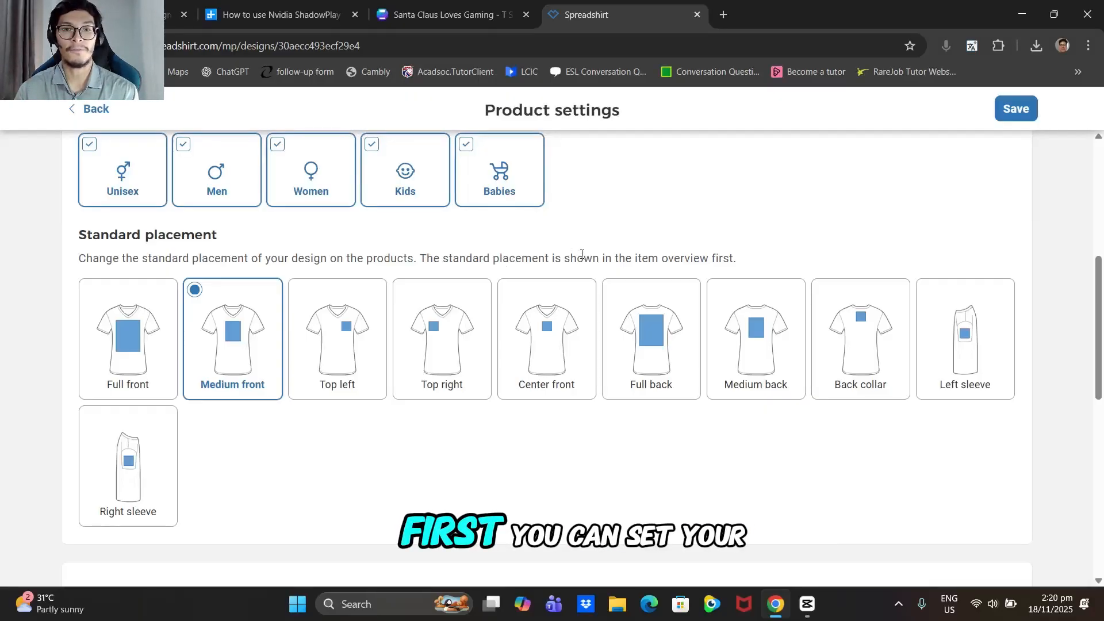
pyautogui.scroll(-2, 497, 301)
pyautogui.scroll(1, 369, 309)
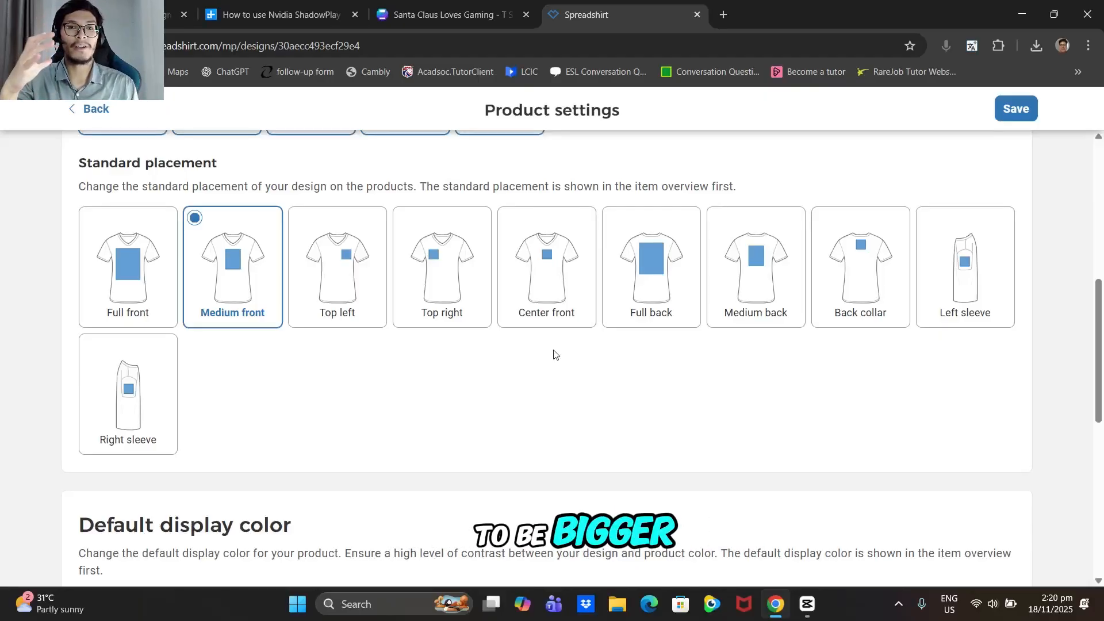
# Try the medium front, left sleeve and right sleeve placements, and set the standard placement to Full front.
pyautogui.click(124, 282)
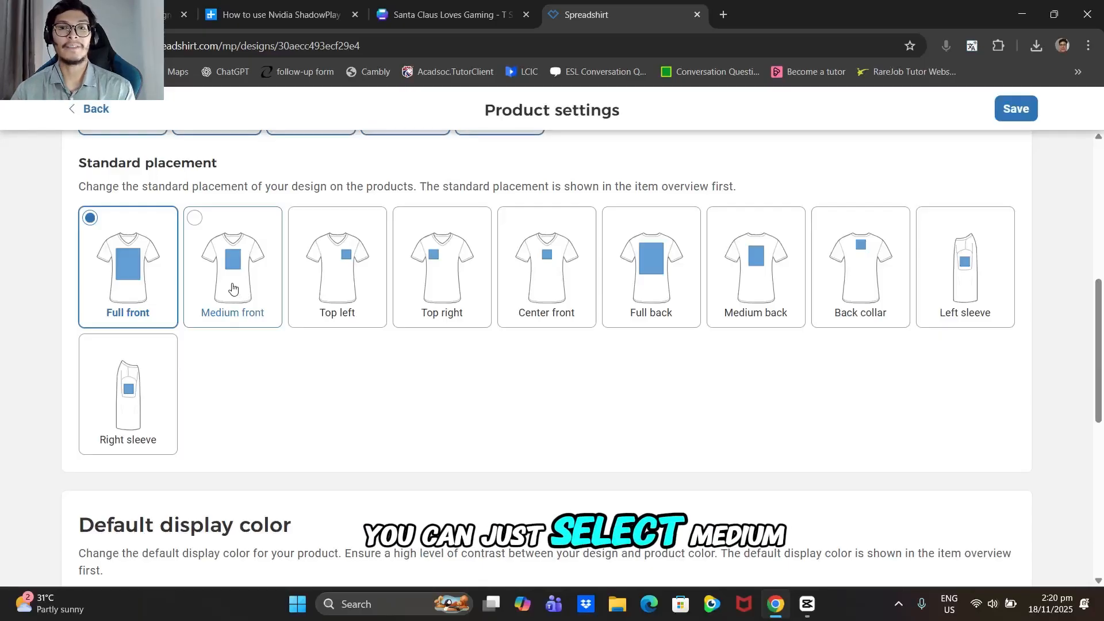
pyautogui.click(232, 288)
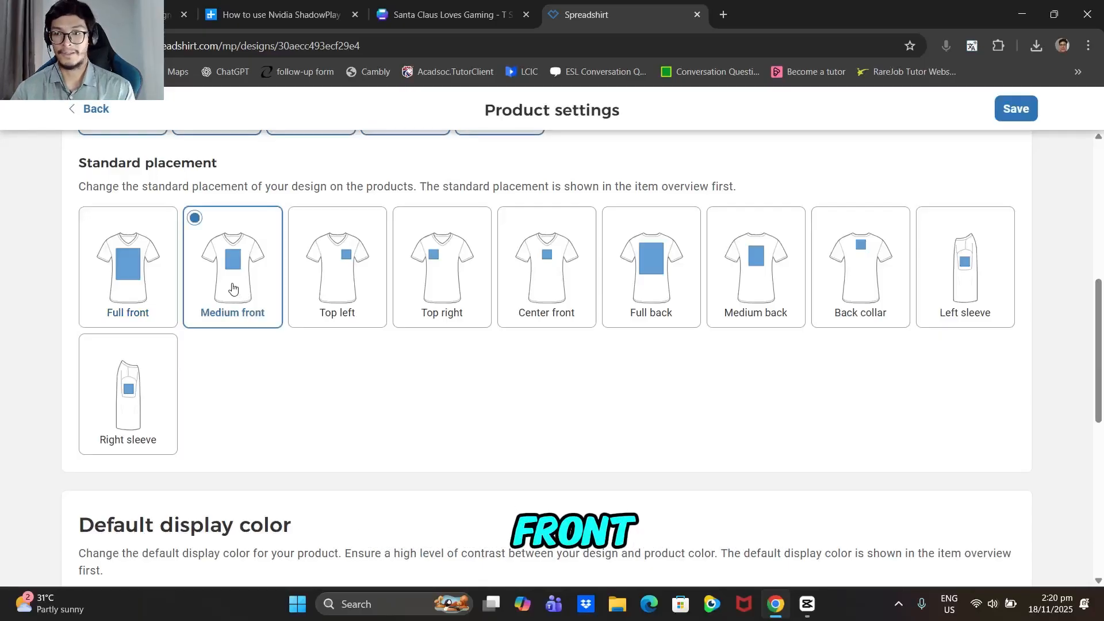
pyautogui.click(966, 257)
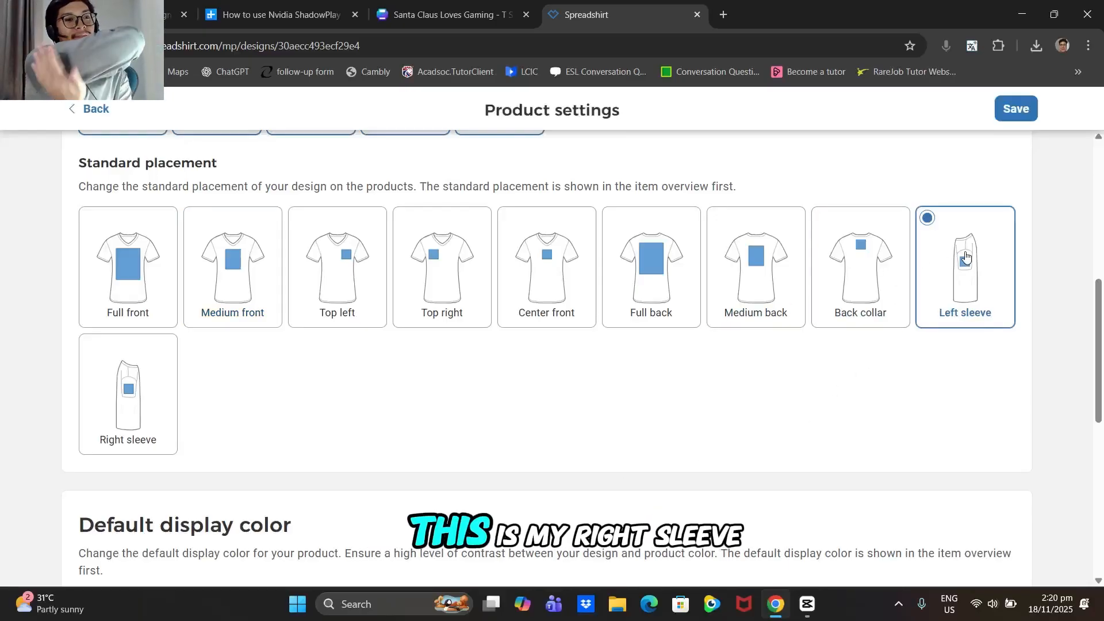
pyautogui.click(145, 374)
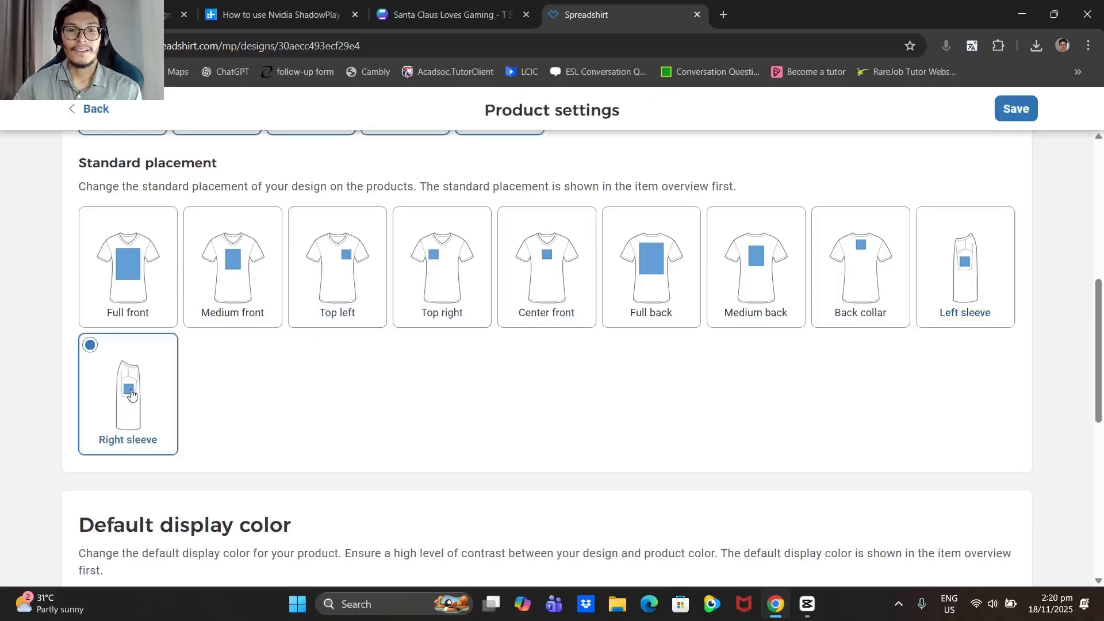
pyautogui.click(153, 238)
pyautogui.click(251, 273)
pyautogui.click(115, 307)
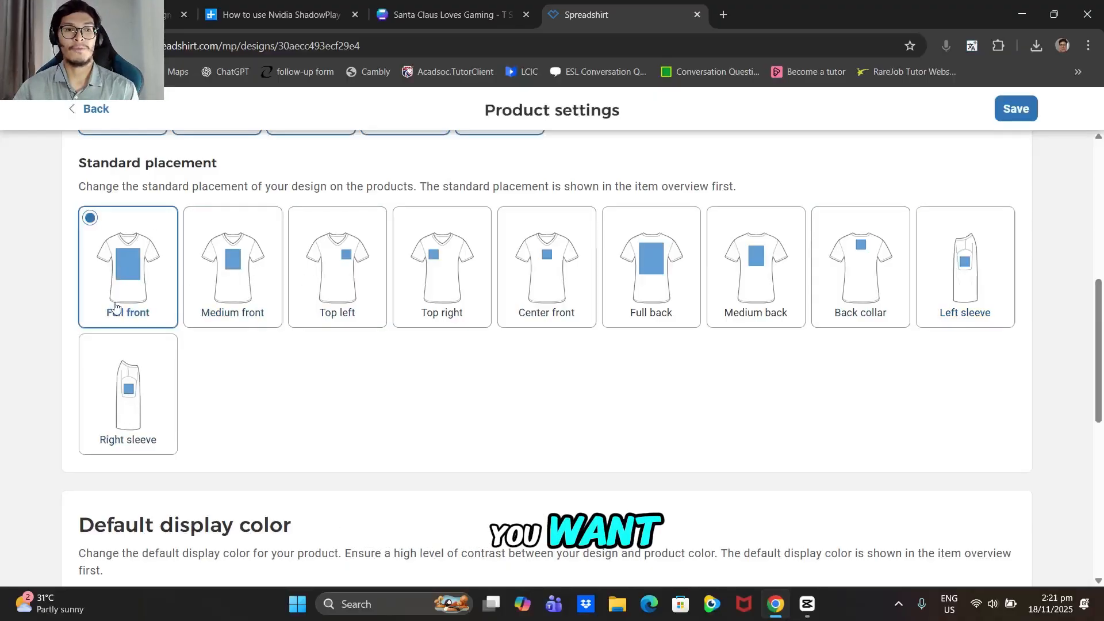
pyautogui.click(241, 287)
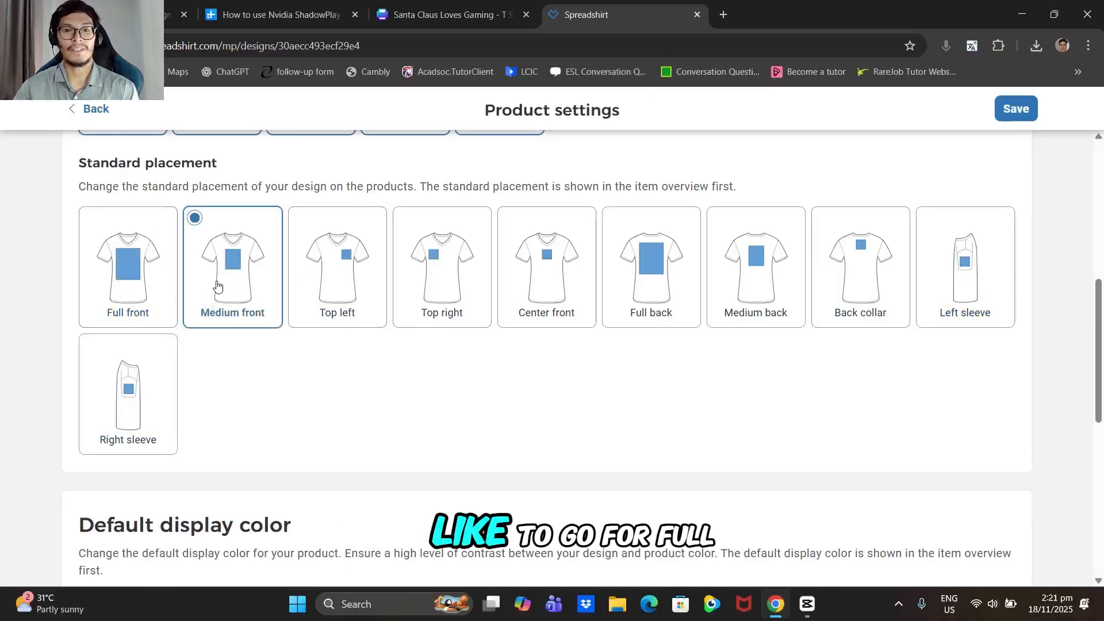
pyautogui.click(134, 273)
# Try beige and yellow as the default display color, and select white.
pyautogui.scroll(-2, 299, 351)
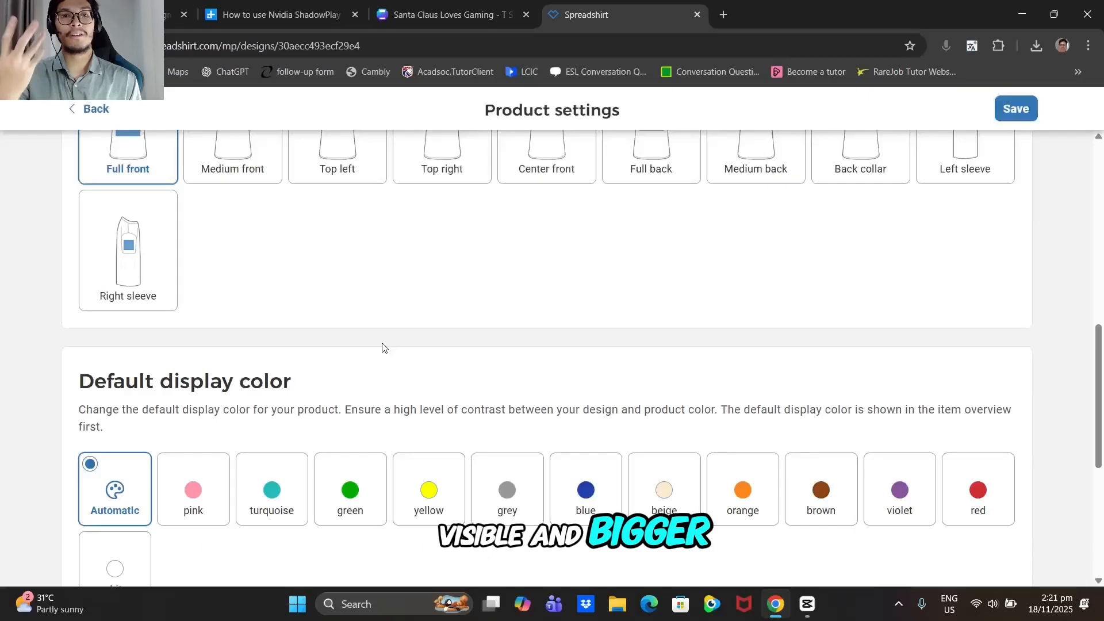
pyautogui.scroll(1, 264, 252)
pyautogui.scroll(-5, 471, 370)
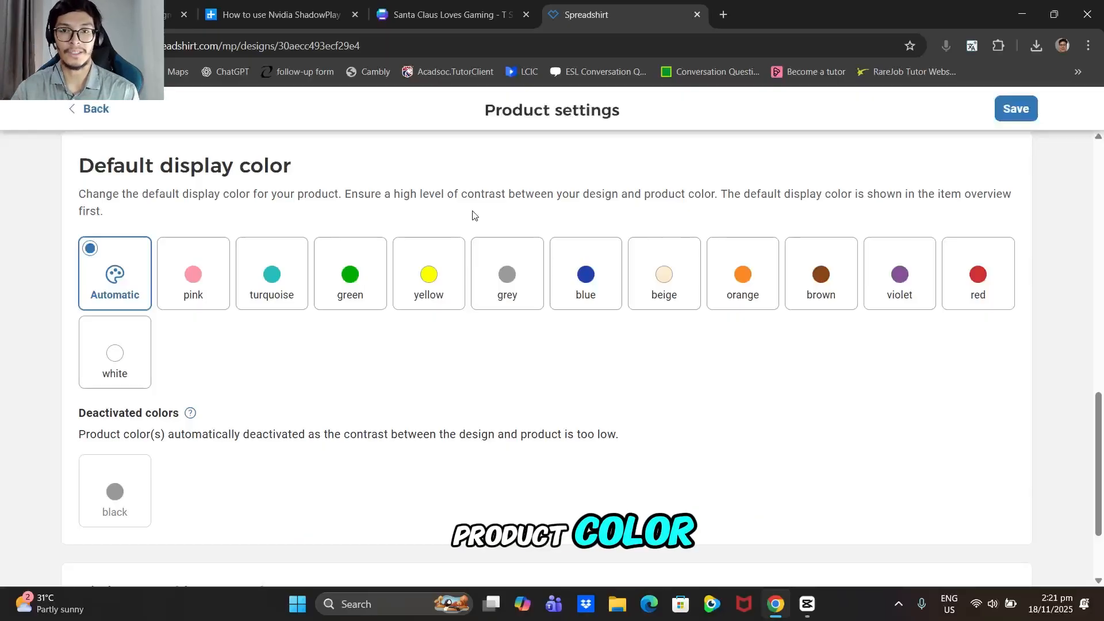
pyautogui.click(603, 292)
pyautogui.click(662, 292)
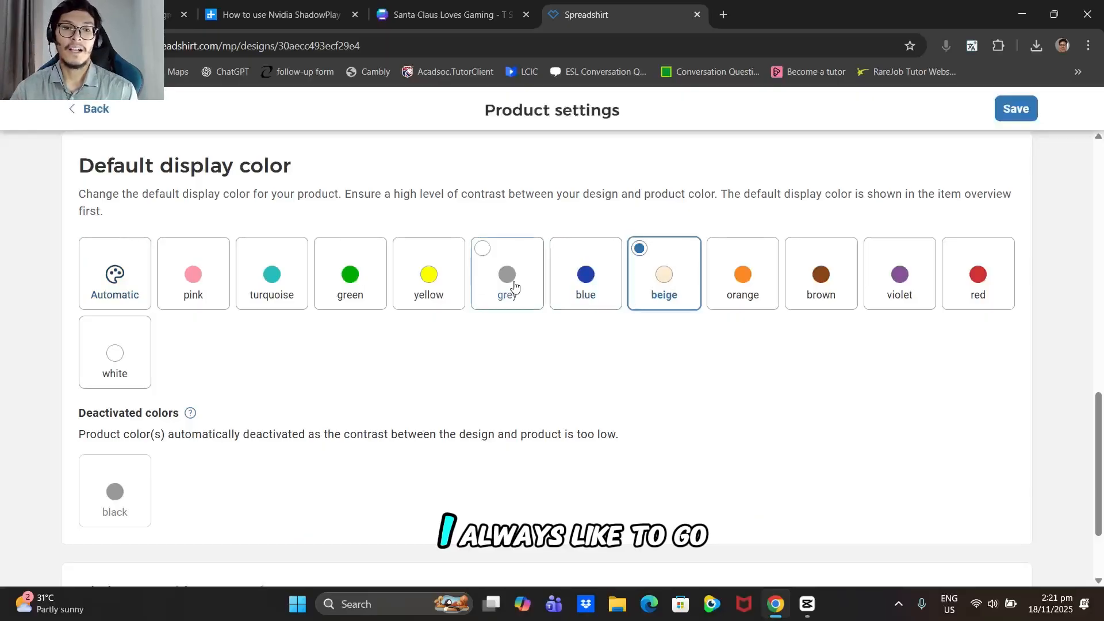
pyautogui.click(428, 278)
pyautogui.click(661, 291)
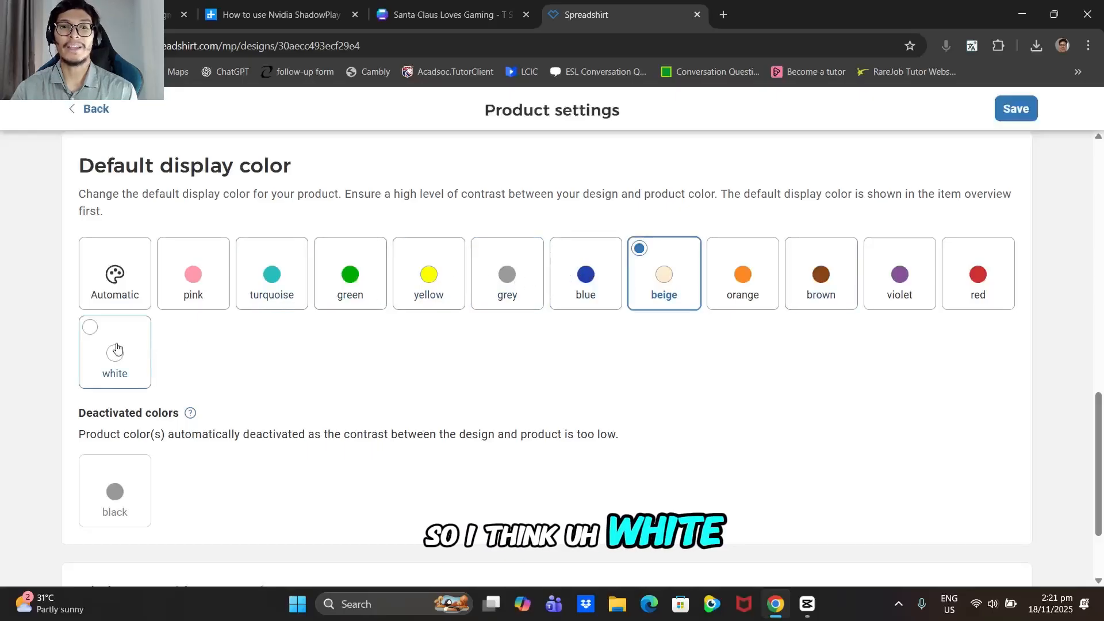
pyautogui.click(136, 351)
# Read the explanation of why product colors are deactivated and open the help for deactivated colors.
pyautogui.scroll(-2, 546, 325)
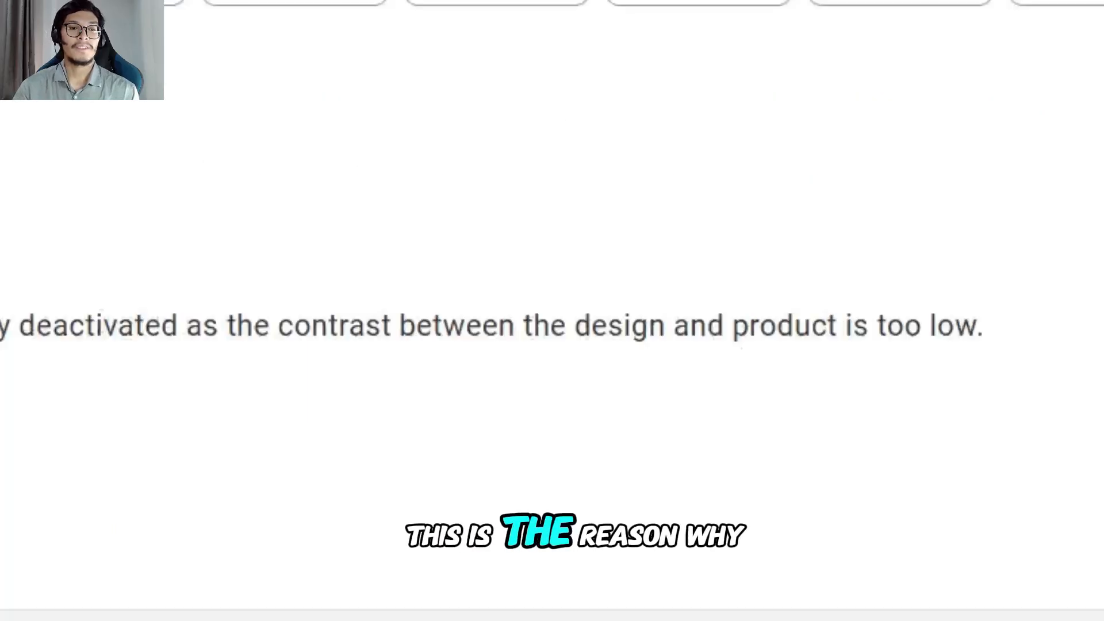
pyautogui.moveTo(3, 325); pyautogui.dragTo(1023, 360)
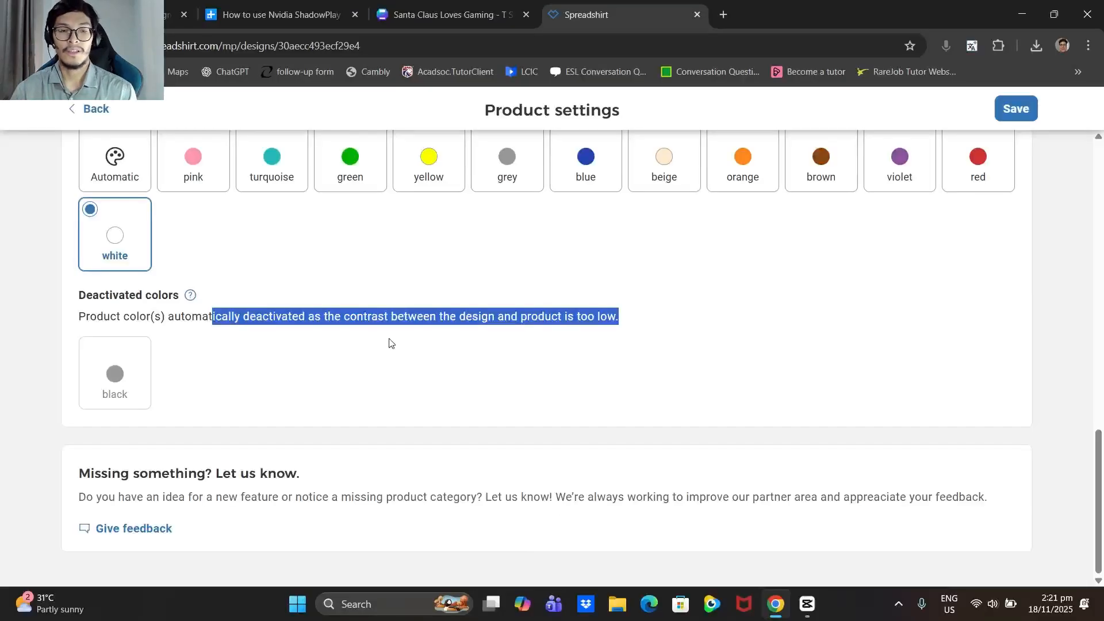
pyautogui.click(344, 209)
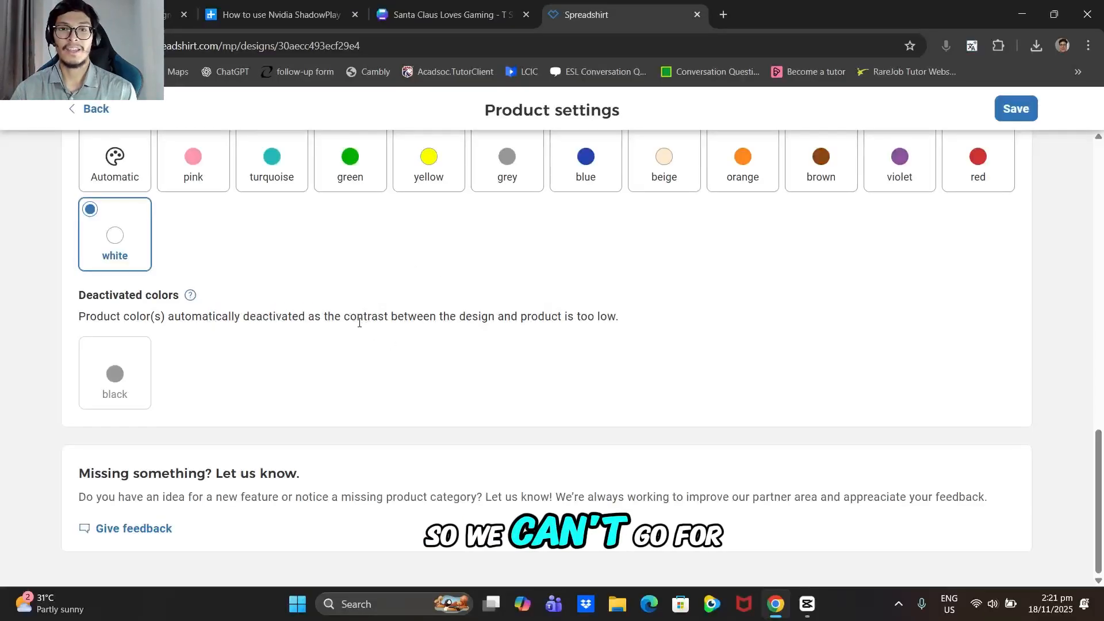
pyautogui.click(190, 295)
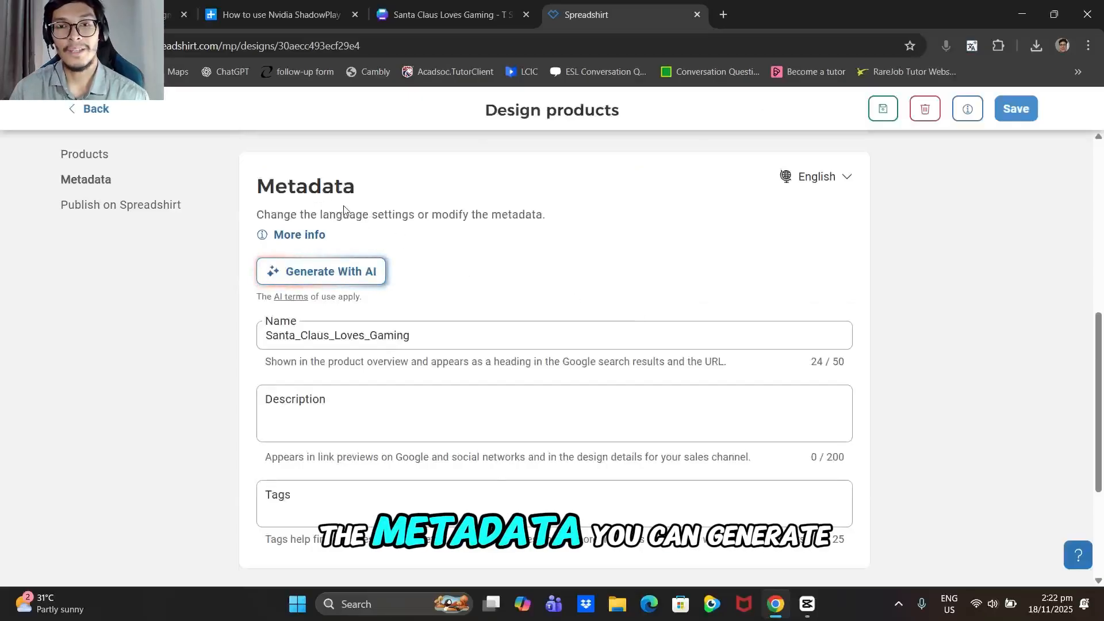
# Generate the design's name, description and tags with AI in English, and compare them with the artwork.
pyautogui.scroll(-1, 348, 224)
pyautogui.scroll(1, 360, 255)
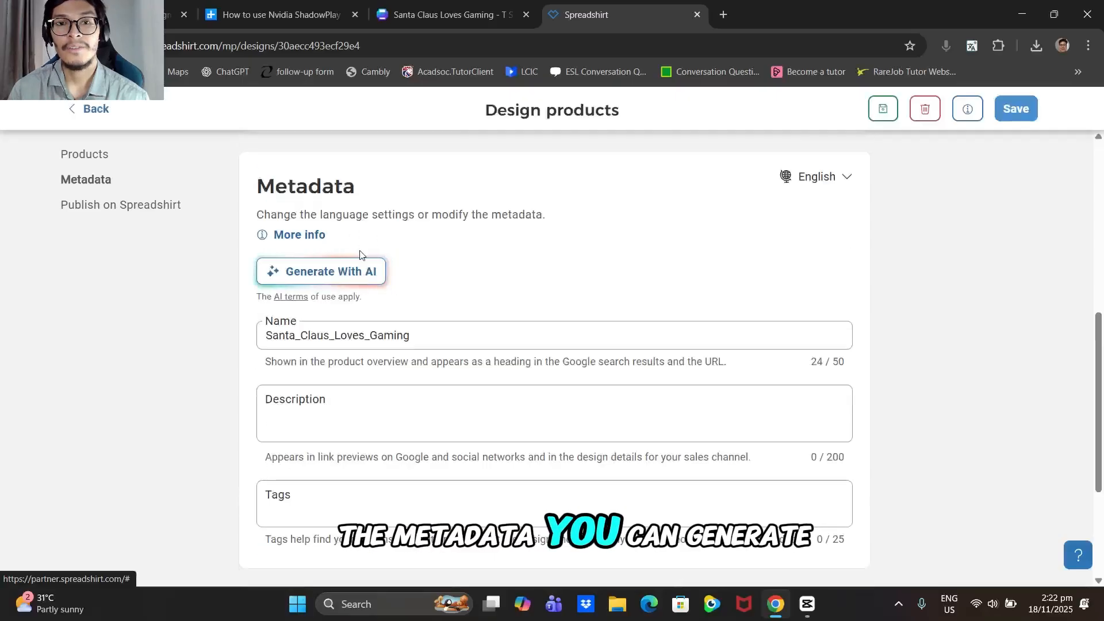
pyautogui.click(317, 275)
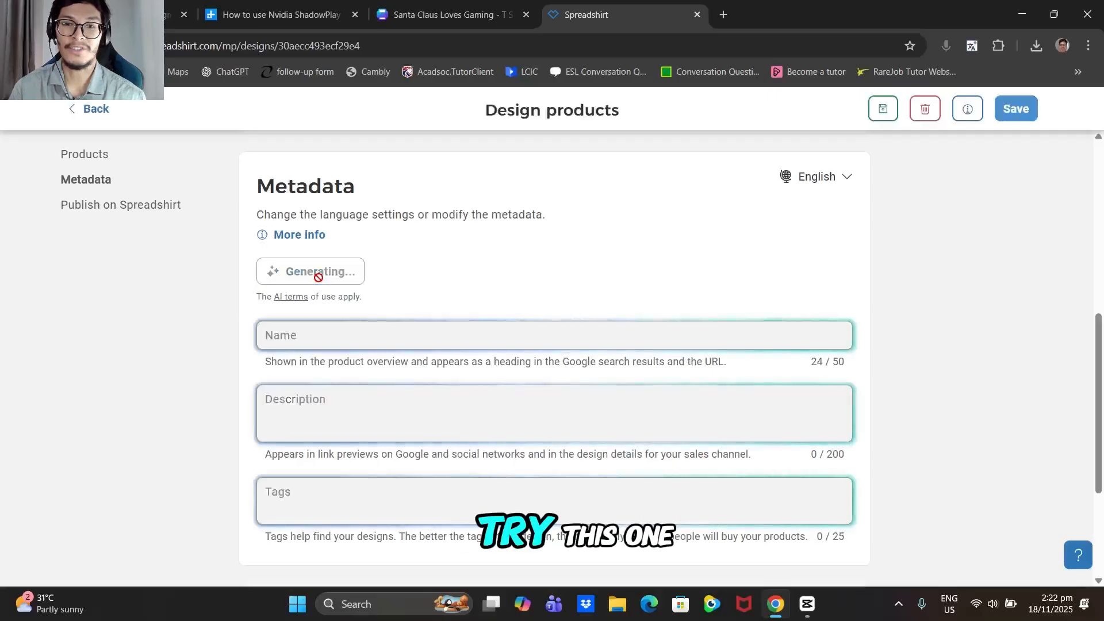
pyautogui.scroll(-1, 316, 275)
pyautogui.scroll(1, 477, 262)
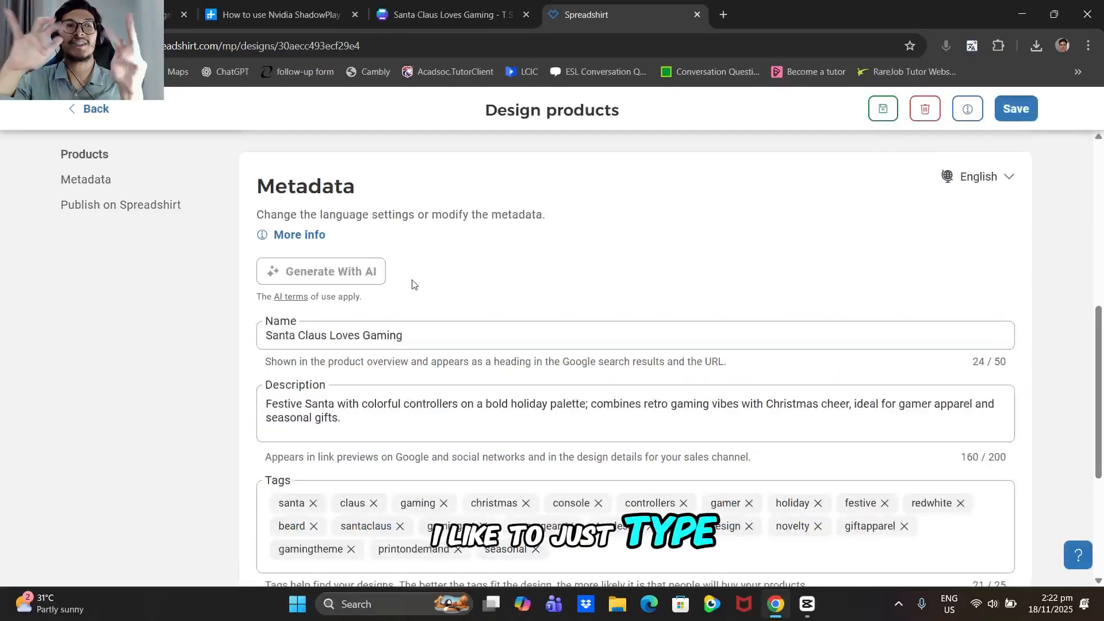
pyautogui.scroll(-1, 413, 282)
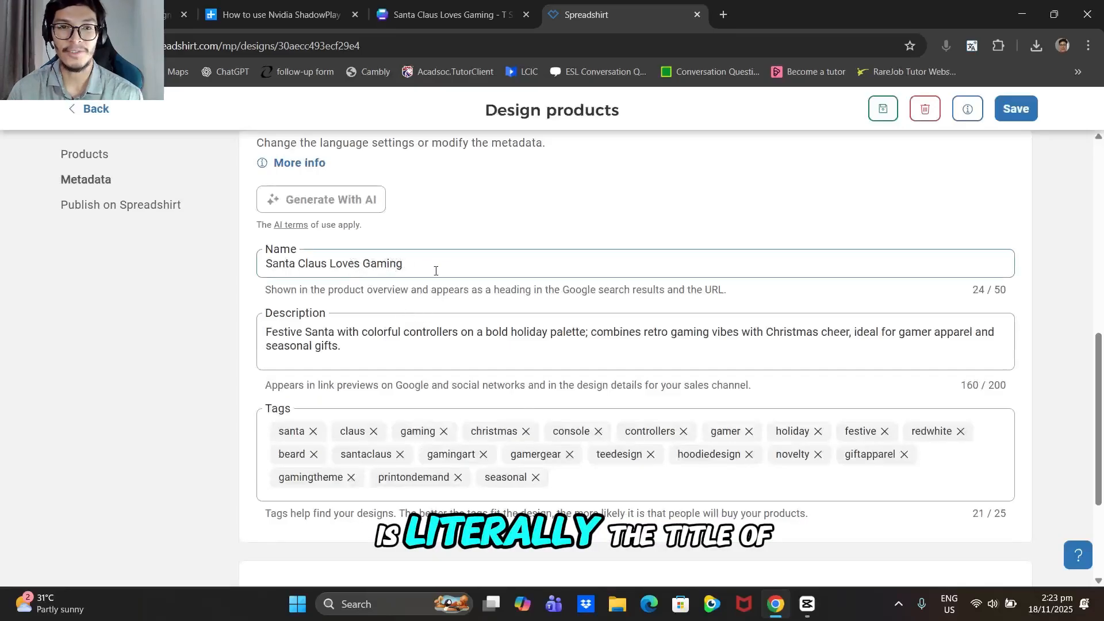
pyautogui.scroll(7, 426, 284)
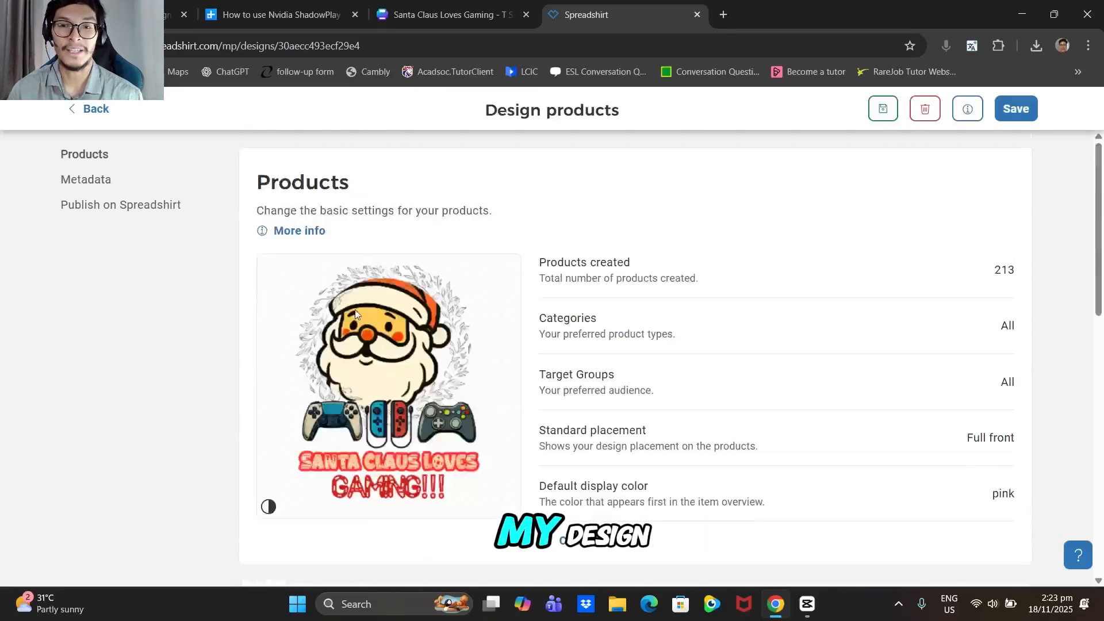
pyautogui.scroll(-8, 377, 443)
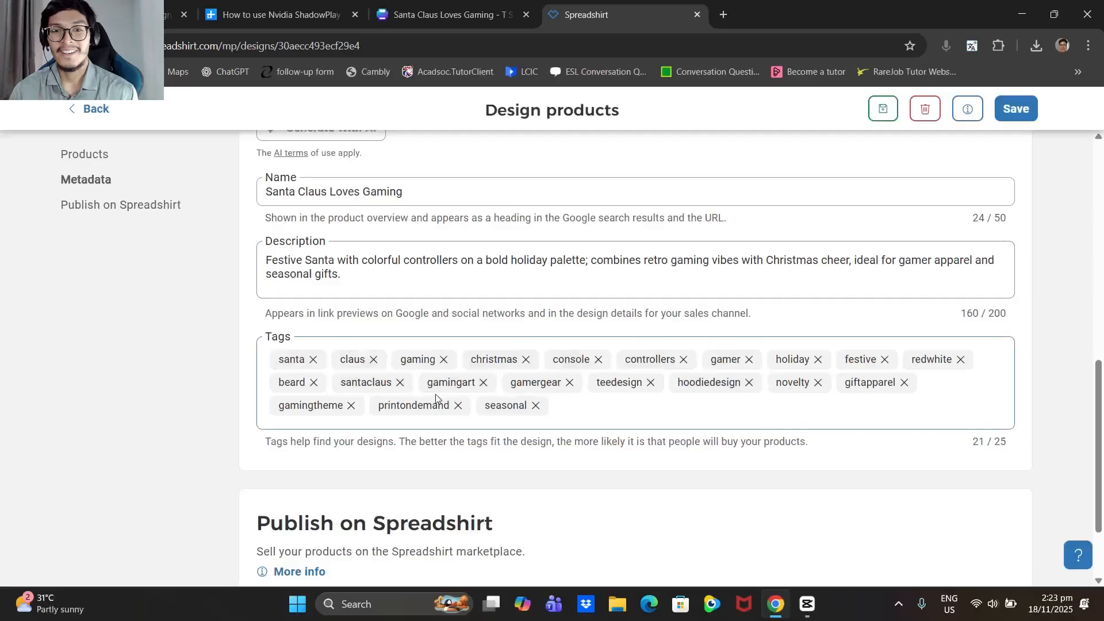
pyautogui.scroll(2, 651, 396)
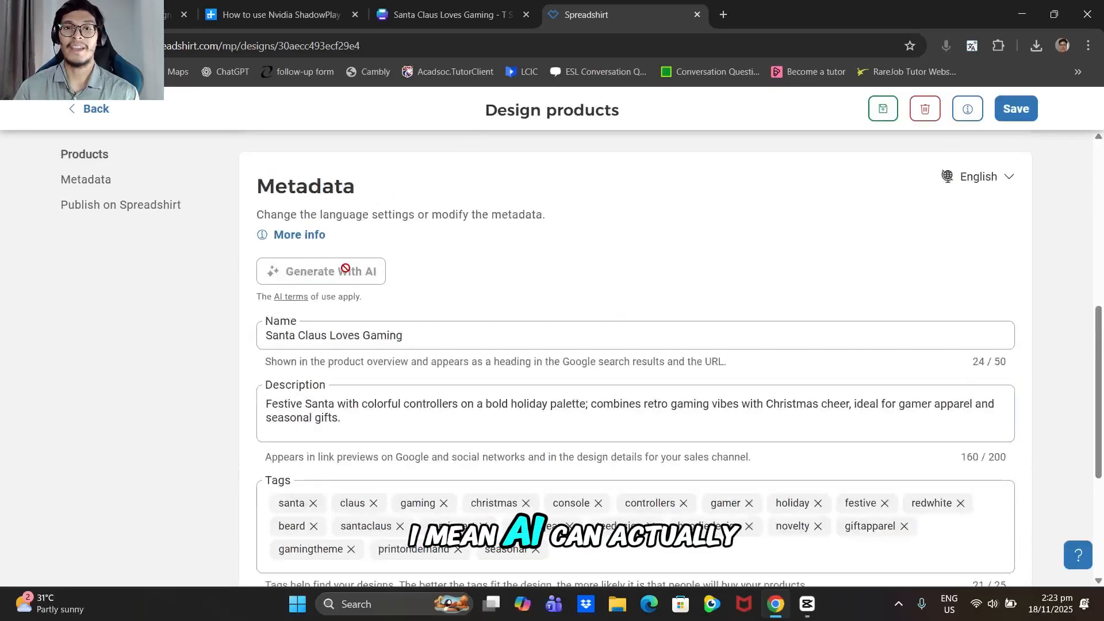
# Replace the generated description with the opening sentence "Santa Claus welcomes himself to the world of video gaming this Christmas Season".
pyautogui.scroll(-1, 387, 280)
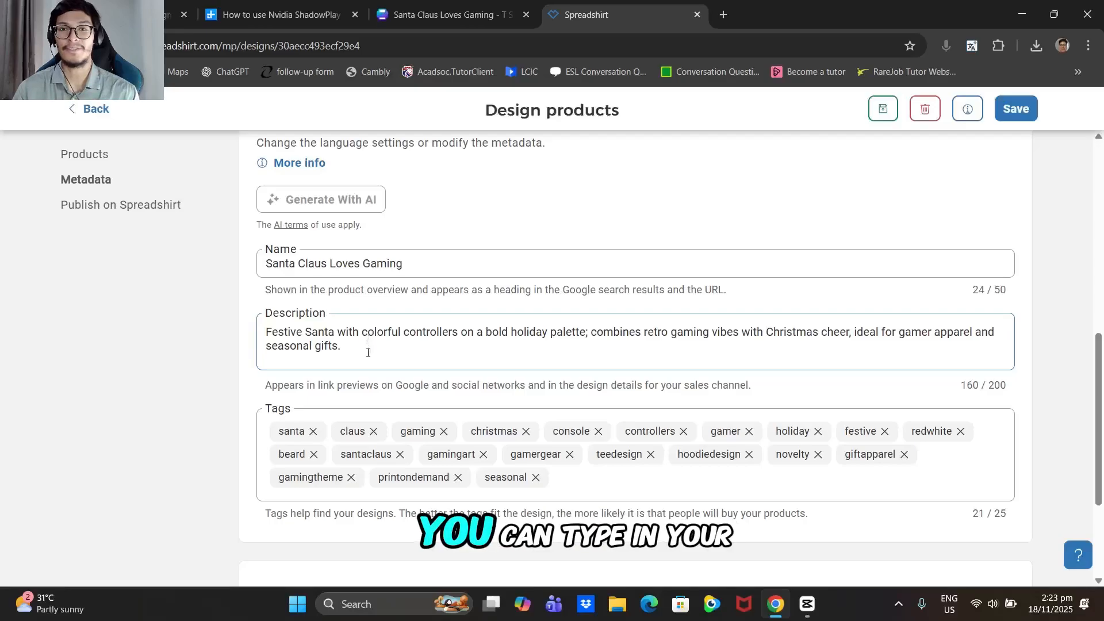
pyautogui.moveTo(368, 351); pyautogui.dragTo(177, 310)
pyautogui.press('BackSpace')
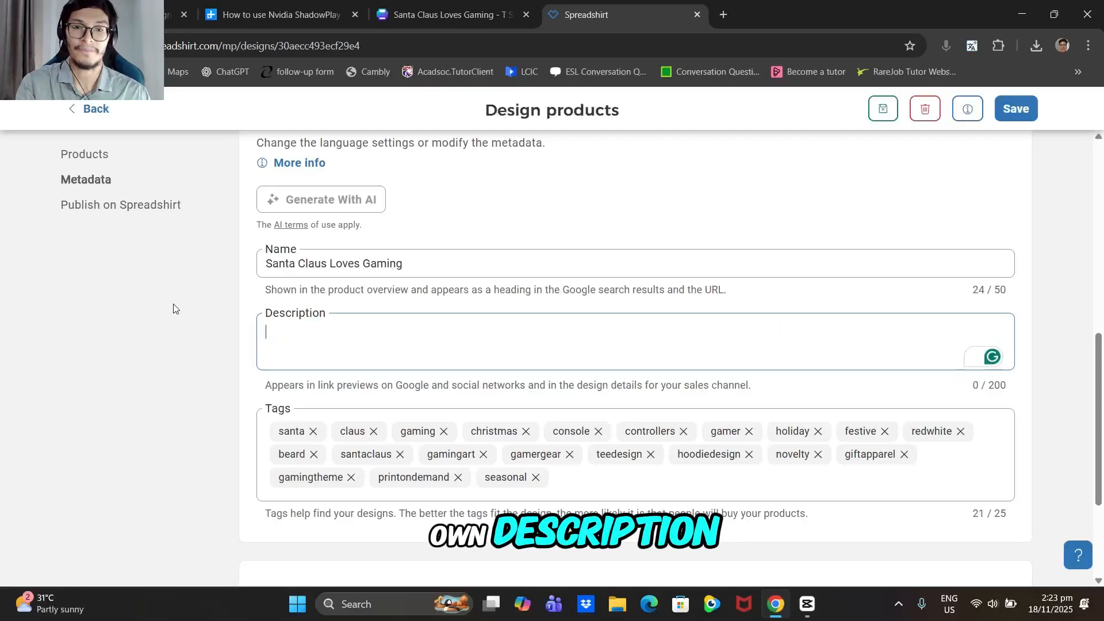
pyautogui.write('Santa Claus')
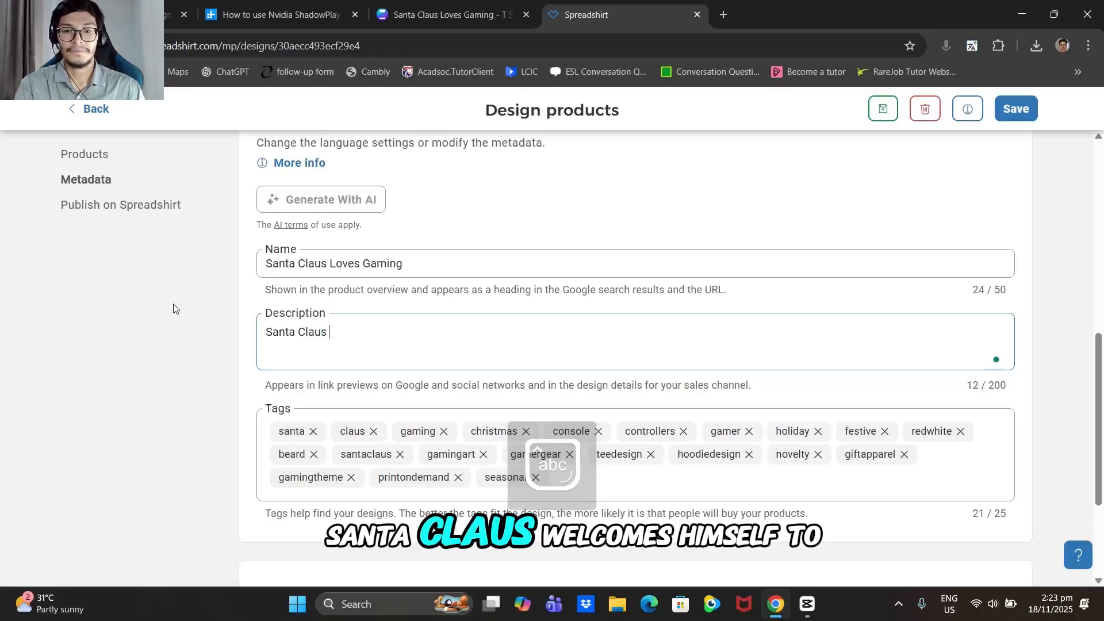
pyautogui.write(' welcomes')
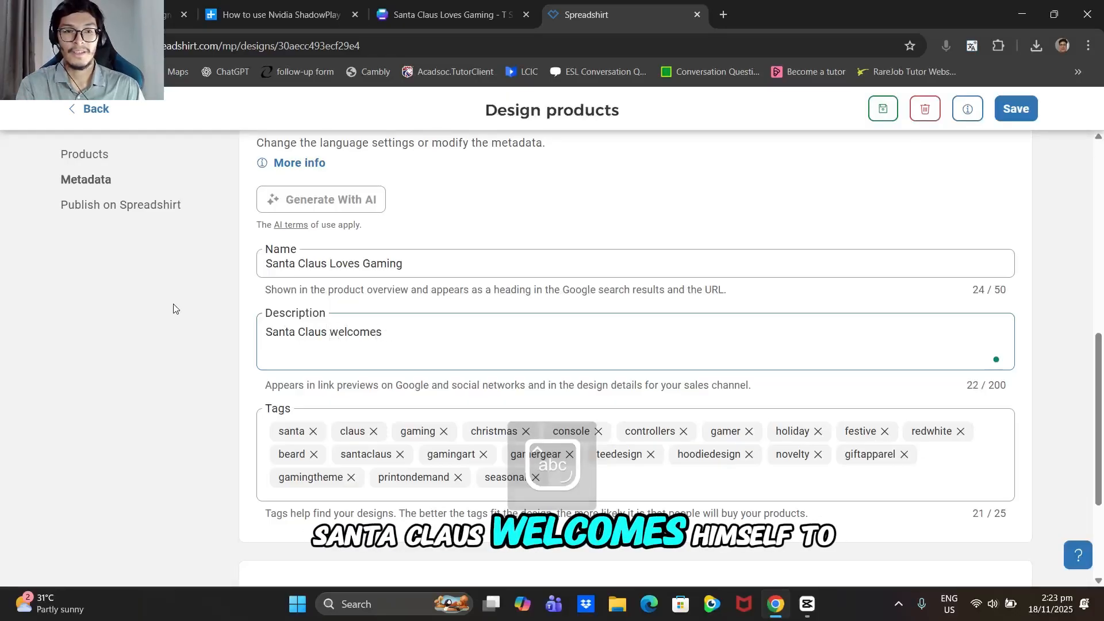
pyautogui.write(' g himself t')
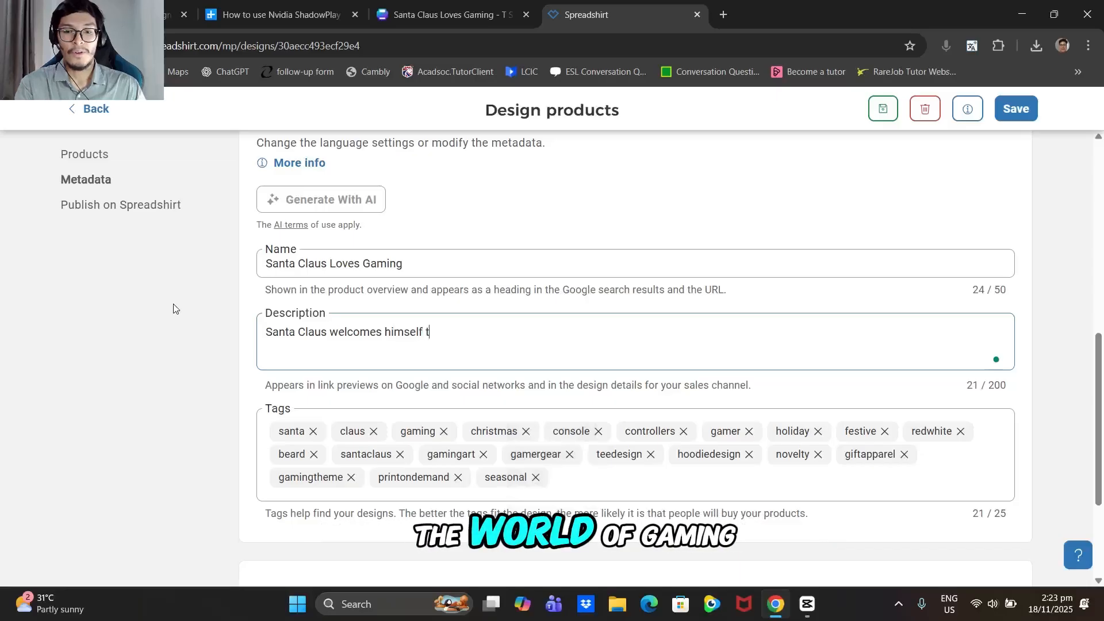
pyautogui.write('o the')
pyautogui.write(' world ')
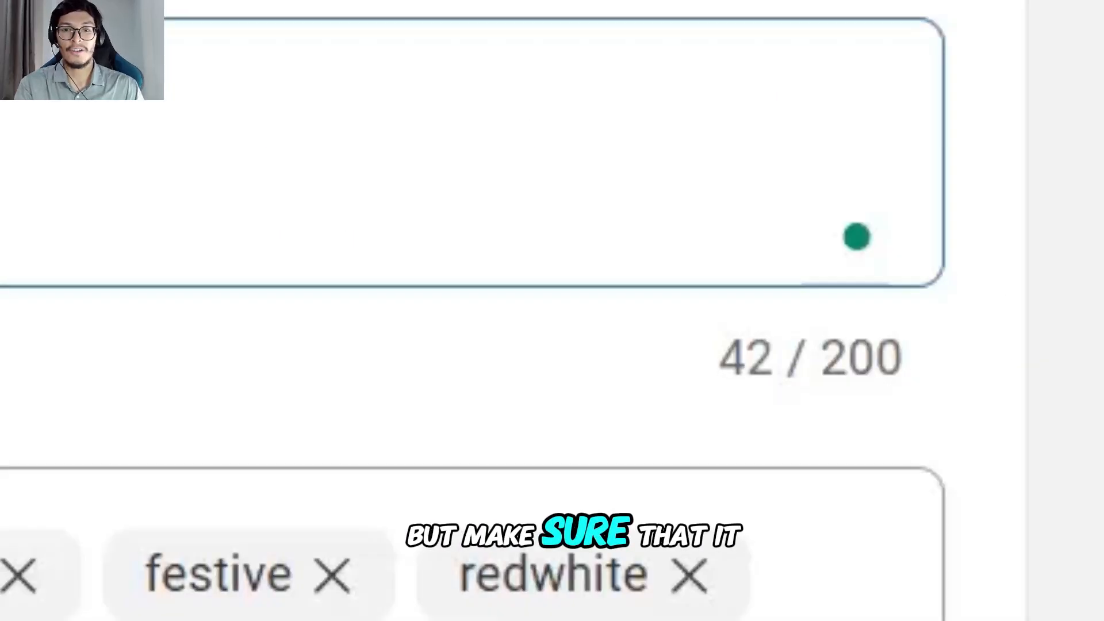
pyautogui.write('of')
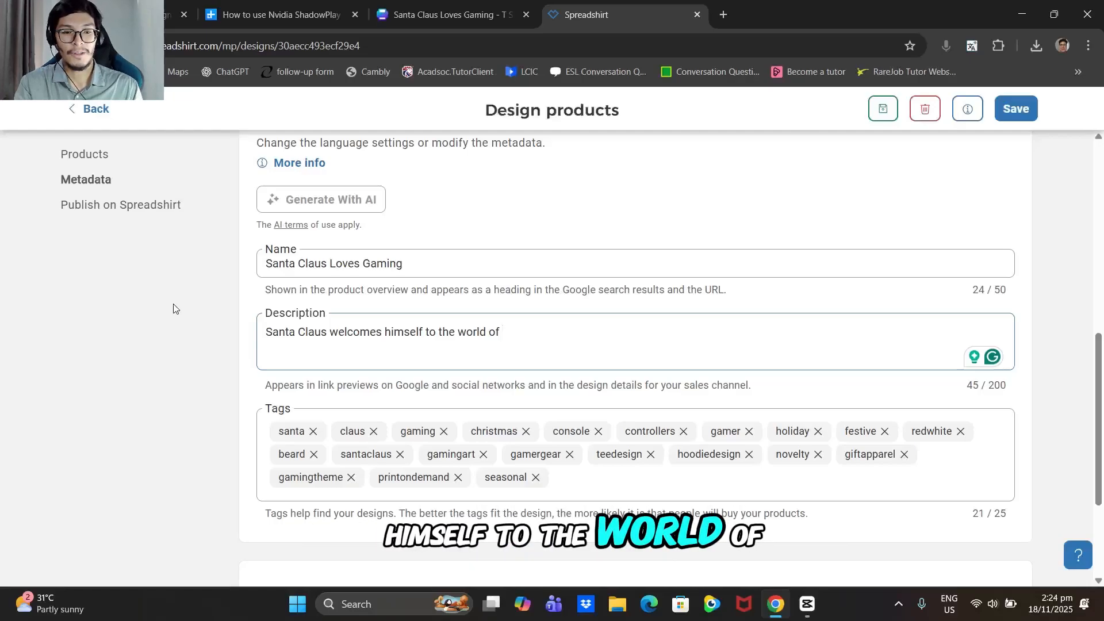
pyautogui.write('video gaming')
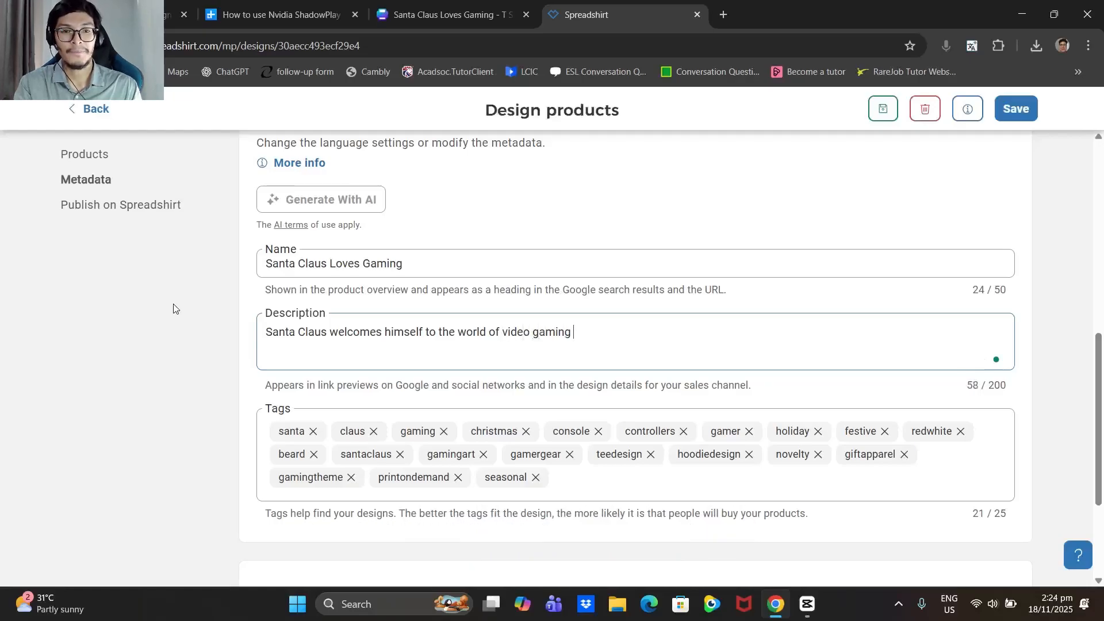
pyautogui.write(' this Christ')
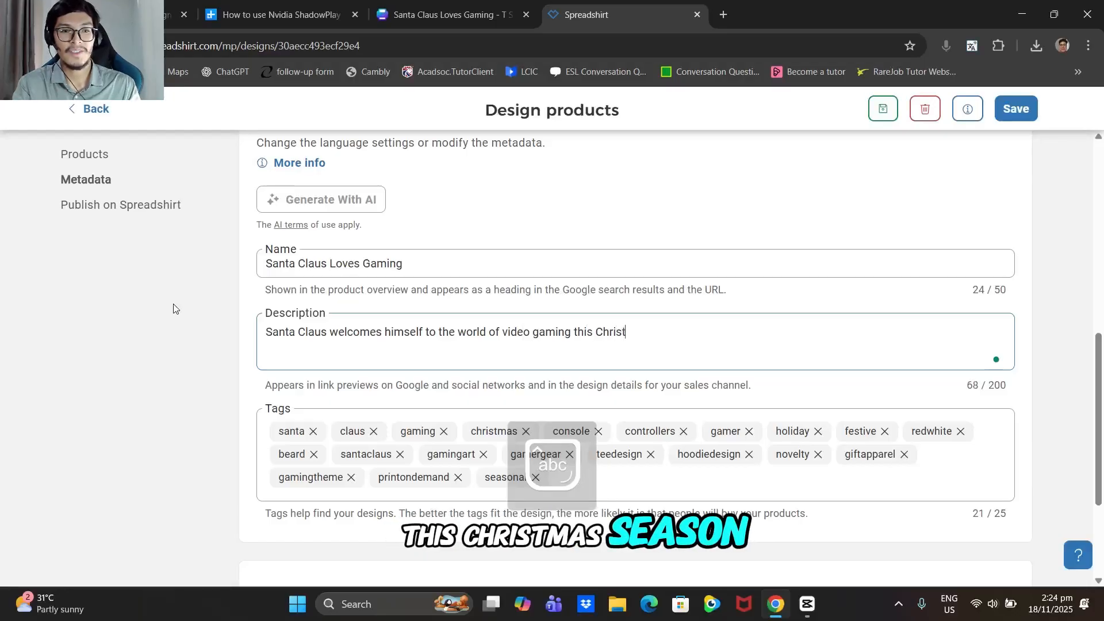
pyautogui.write('mas Seas')
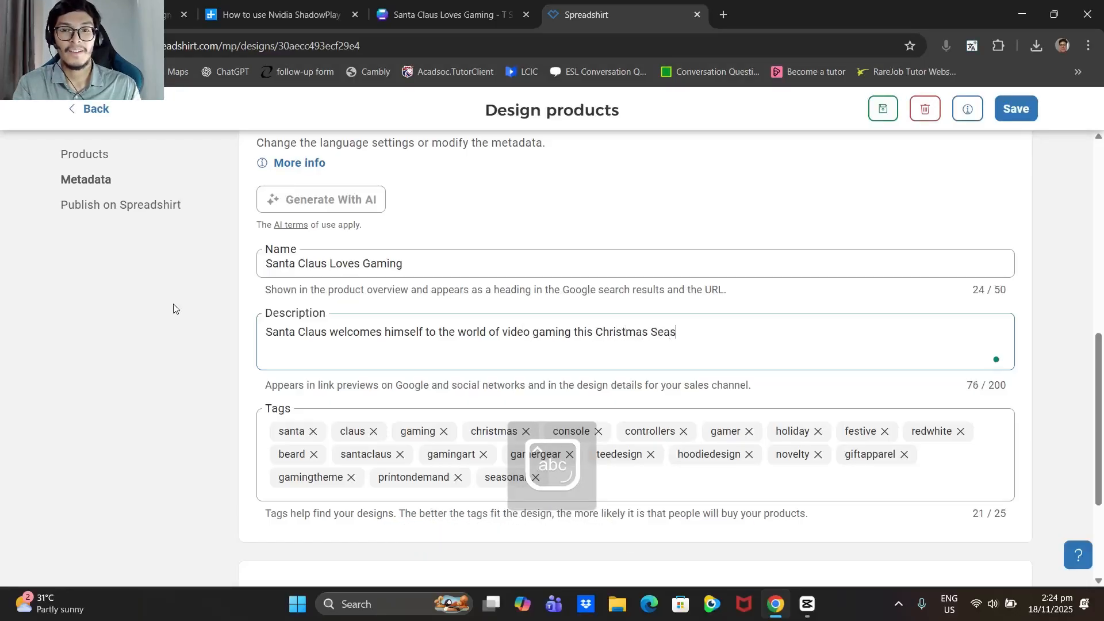
# Complete the description with "He starts to love video games so much that he is now giving away more video game presents to children.".
pyautogui.write('on. He ')
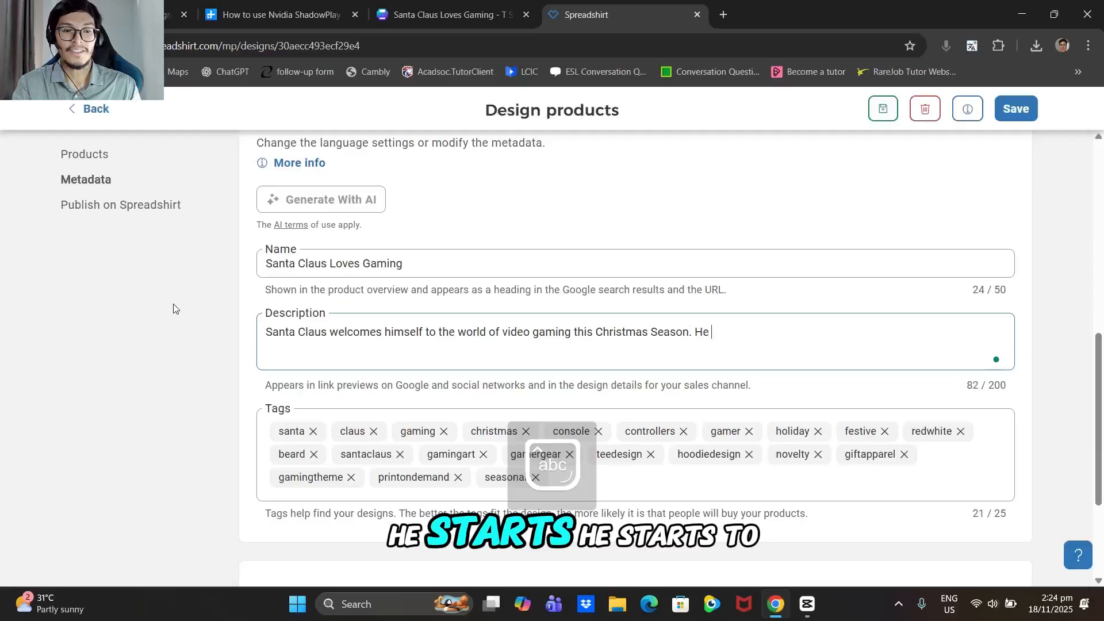
pyautogui.write('starts t')
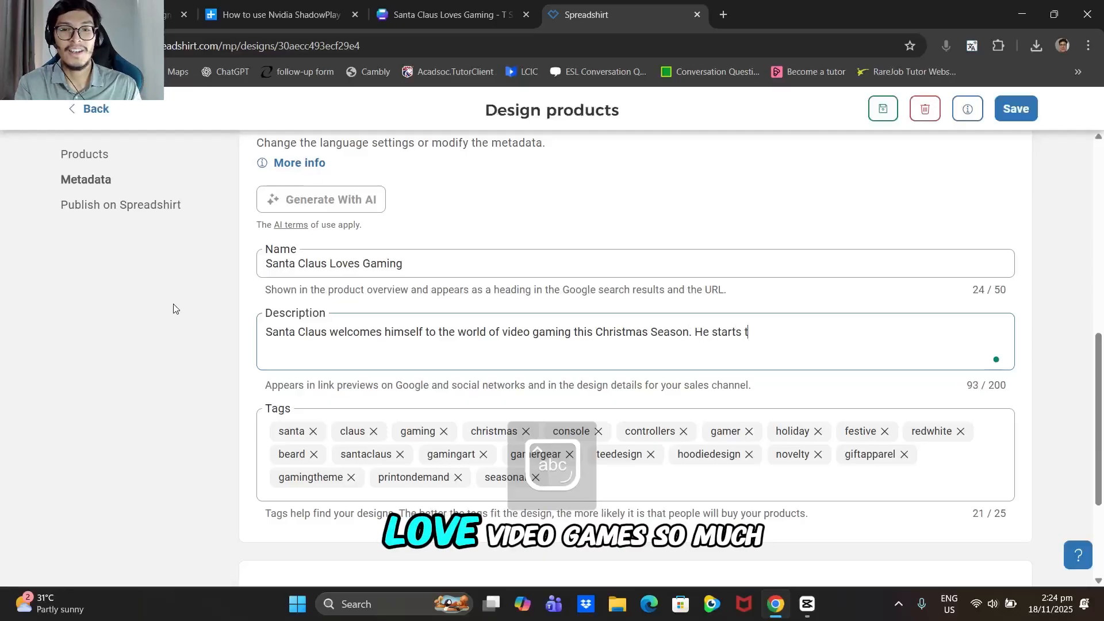
pyautogui.write('o love video g')
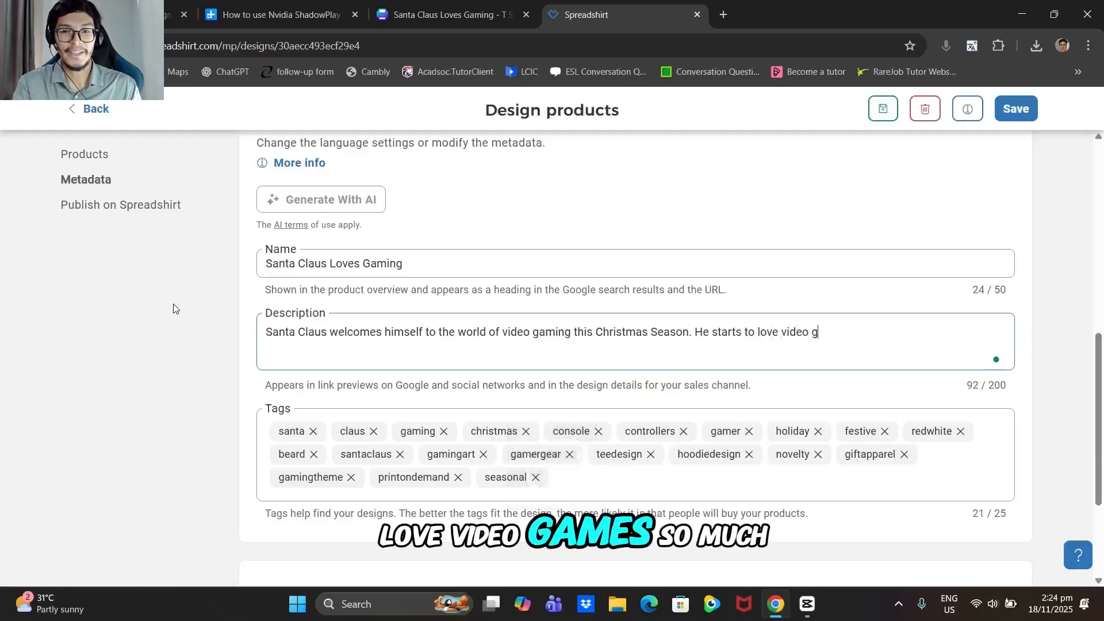
pyautogui.write('ames so much t')
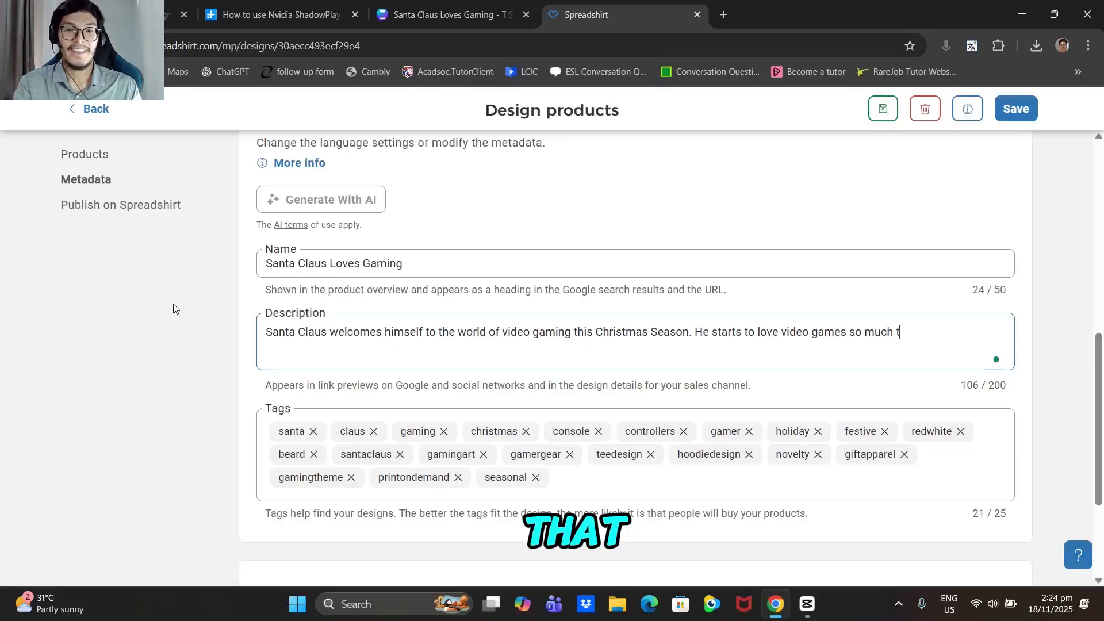
pyautogui.write('hat he ')
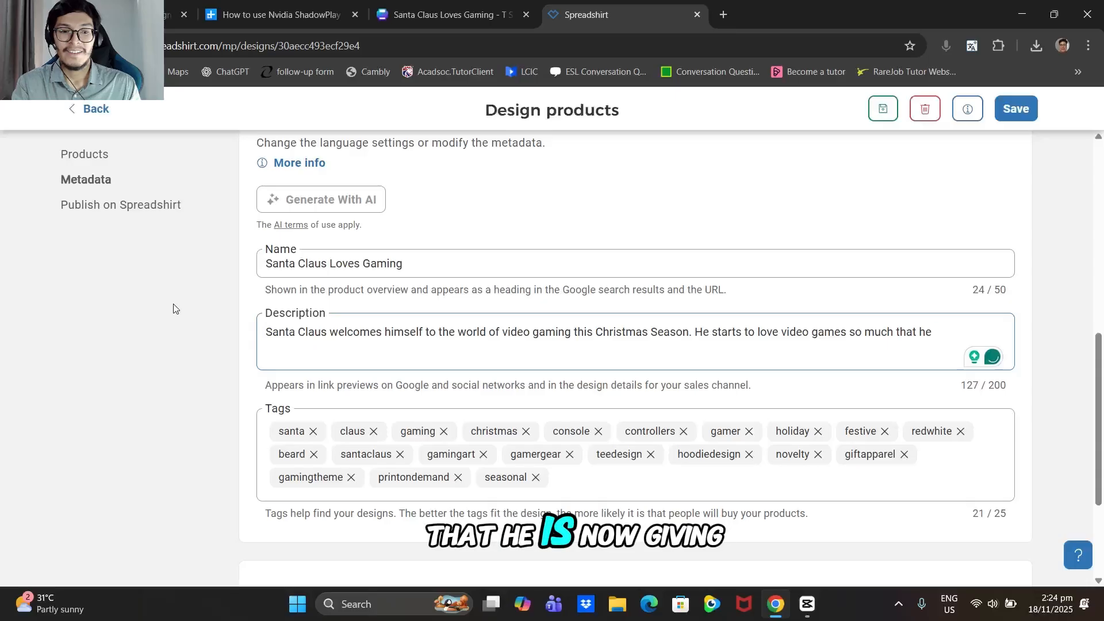
pyautogui.write('is now giving')
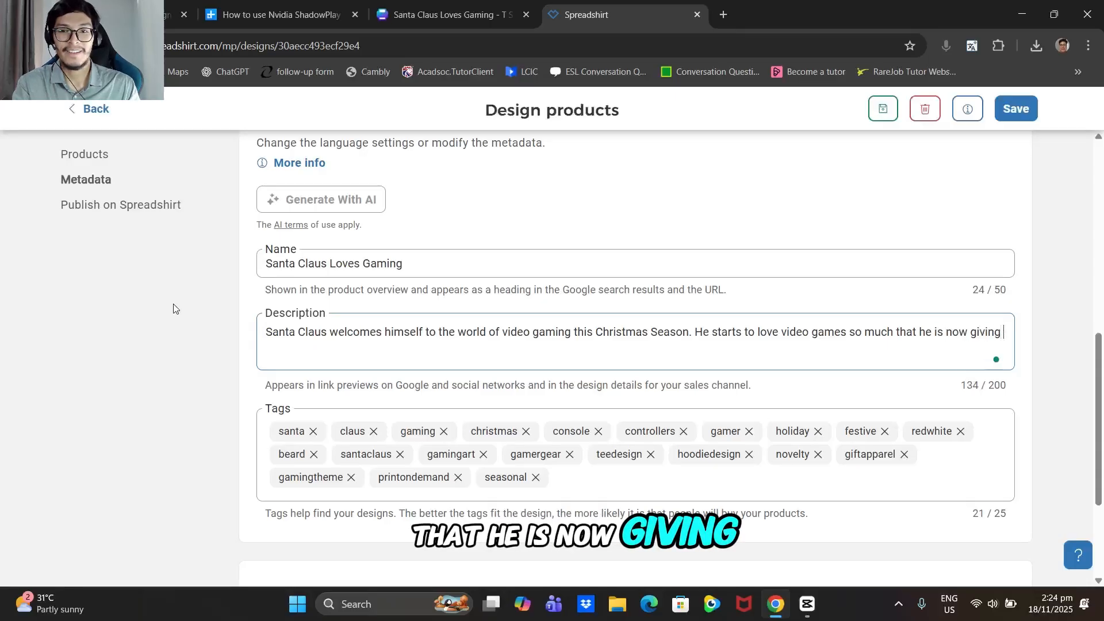
pyautogui.write(' away m')
pyautogui.press('BackSpace')
pyautogui.write('away more')
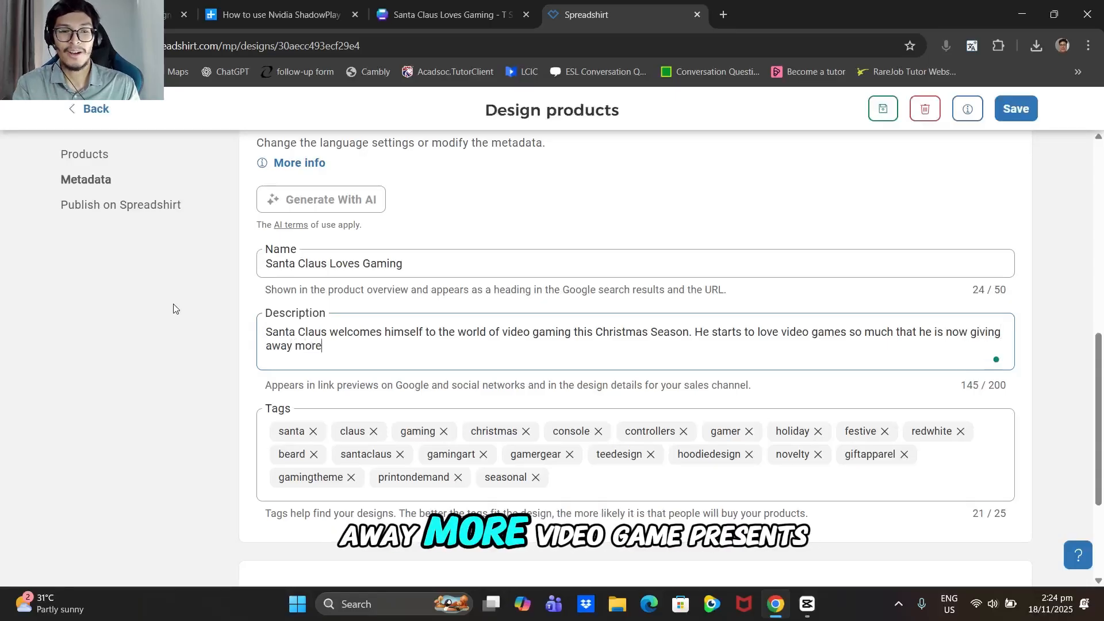
pyautogui.write(' video game presents to chi')
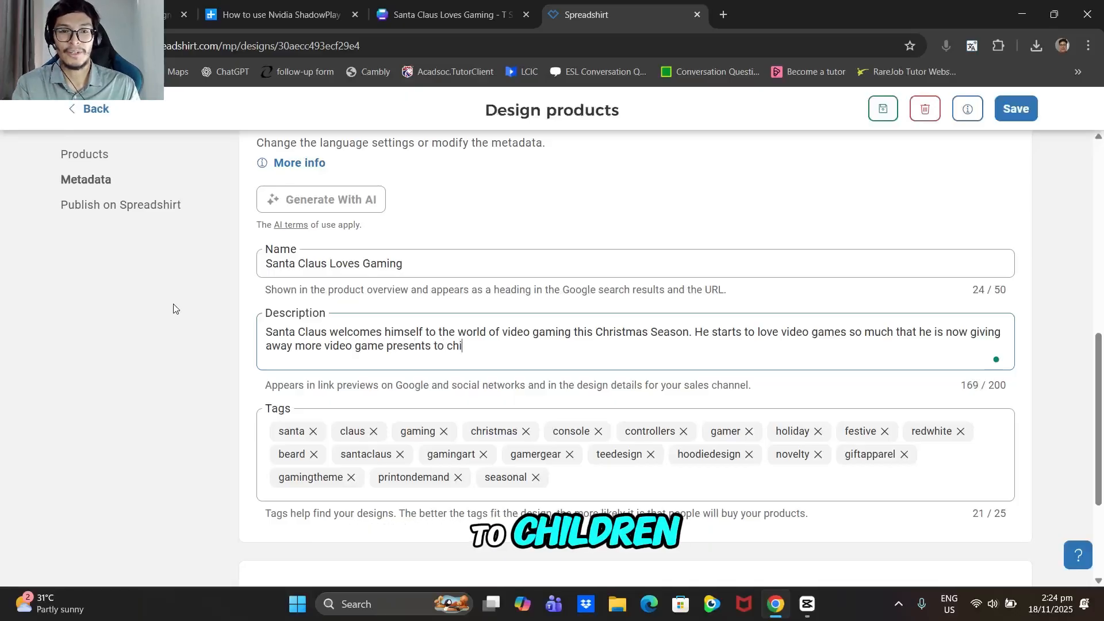
pyautogui.write('ldren.')
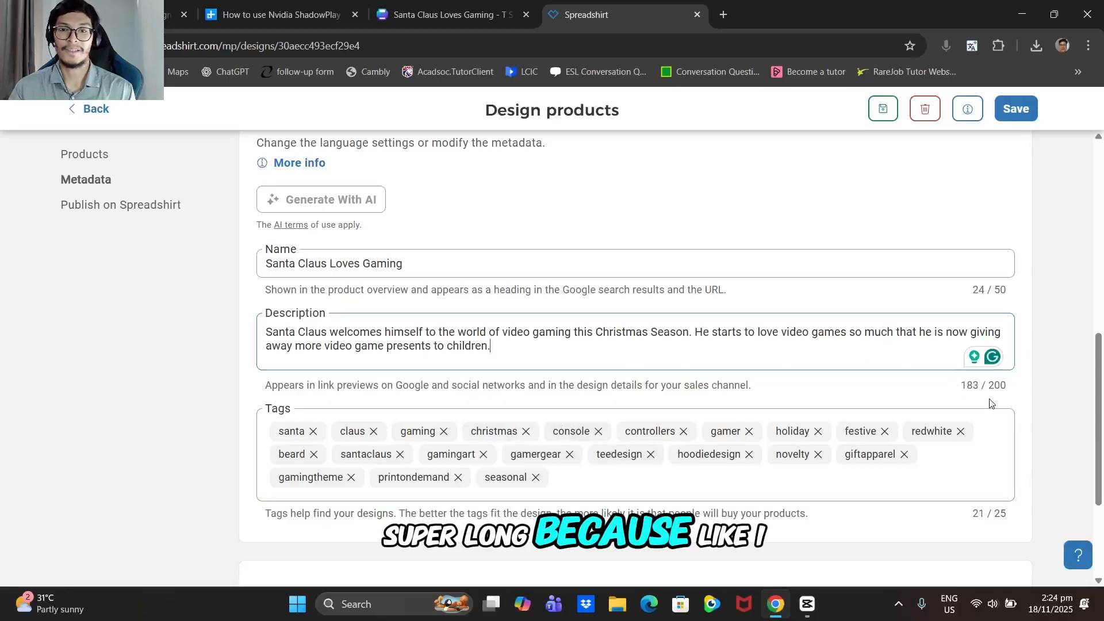
pyautogui.moveTo(989, 385); pyautogui.dragTo(1019, 395)
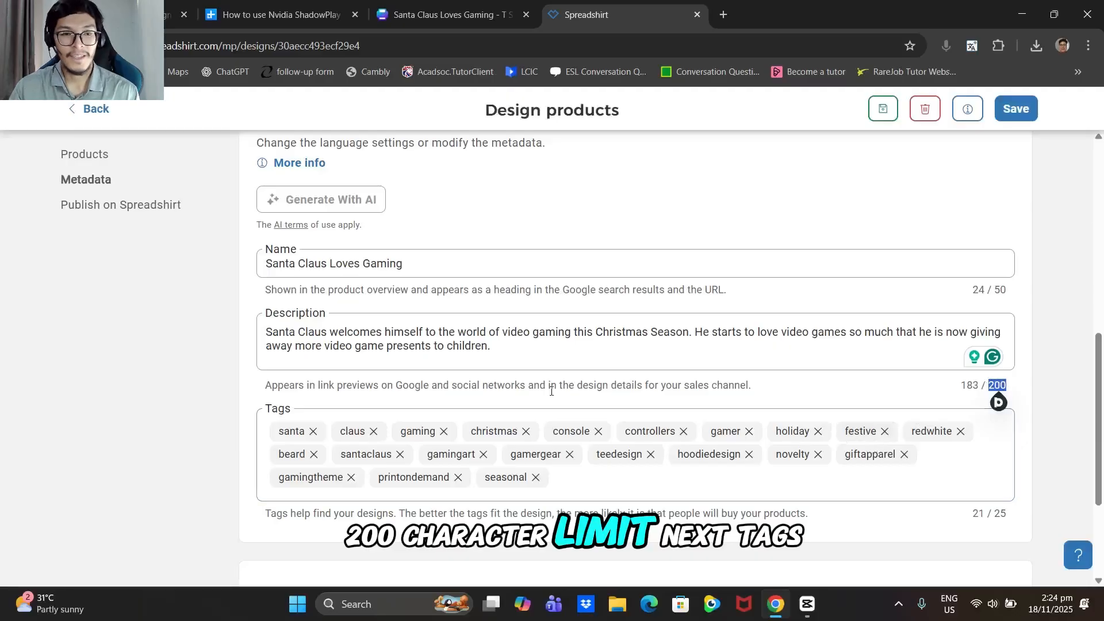
pyautogui.click(179, 374)
# Remove the tags seasonal, printondemand, gamingtheme, giftapparel, novelty, hoodiedesign, teedesign, gamergear, gamingart and santaclaus.
pyautogui.scroll(-3, 179, 374)
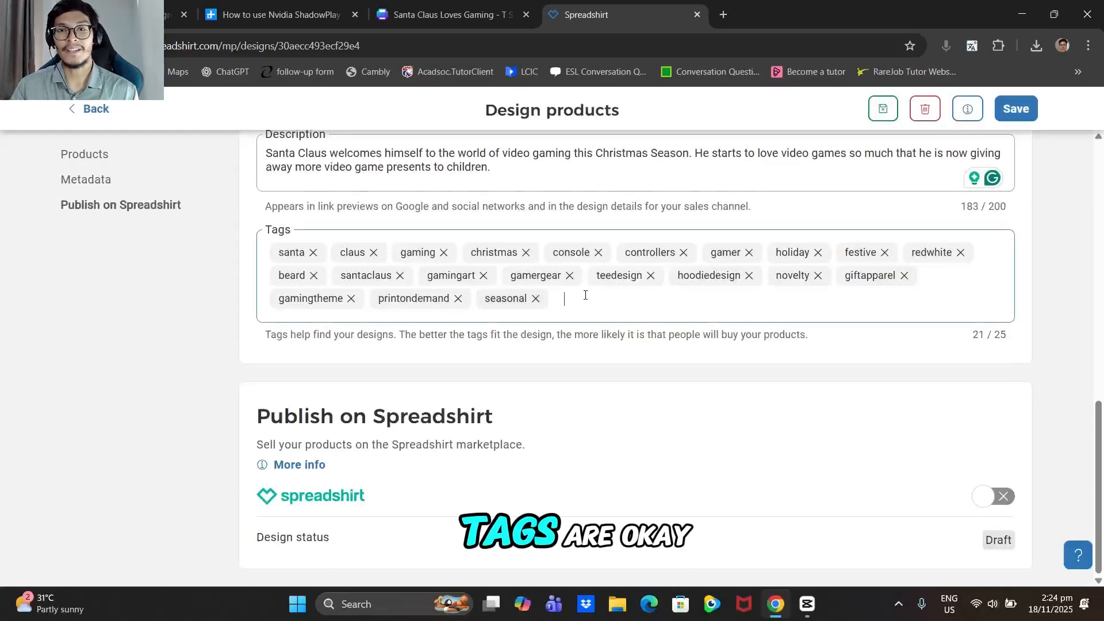
pyautogui.click(419, 267)
pyautogui.click(536, 298)
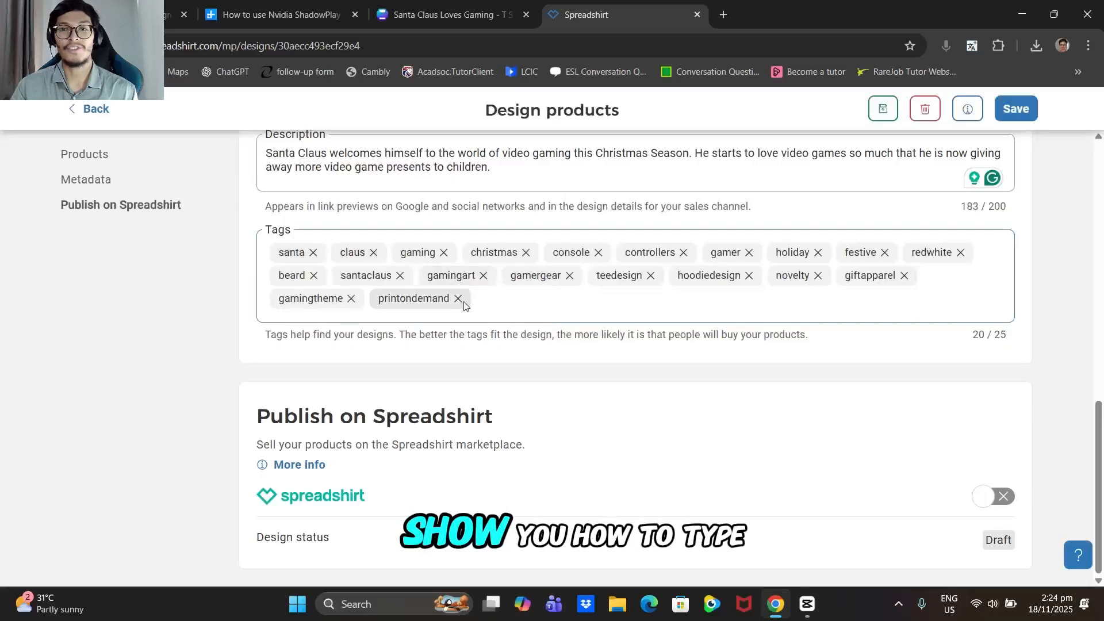
pyautogui.click(458, 298)
pyautogui.click(351, 298)
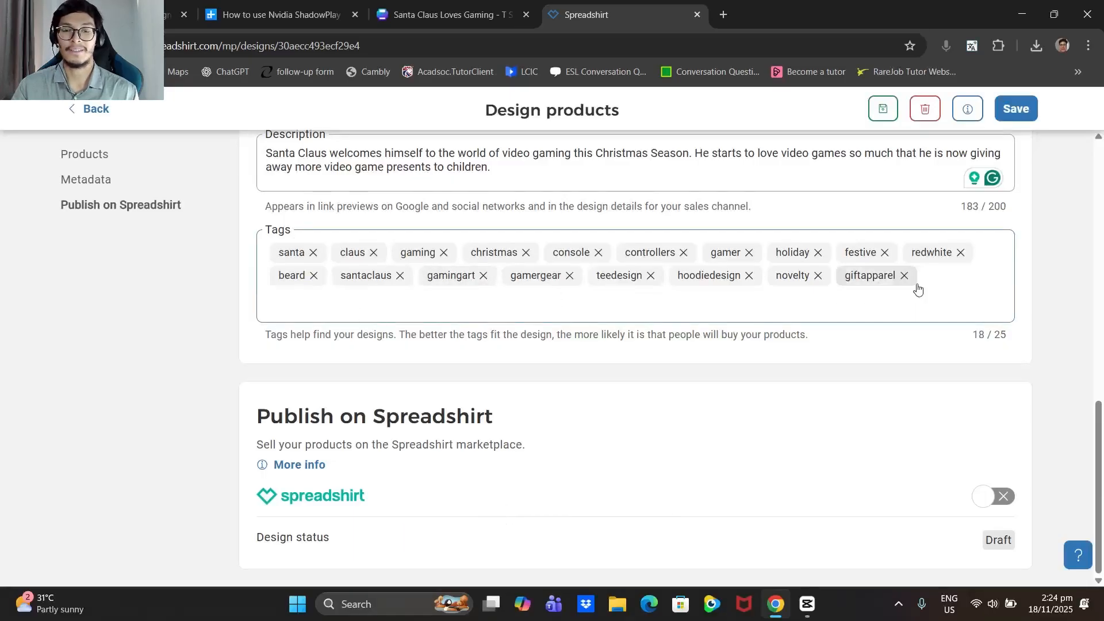
pyautogui.click(903, 276)
pyautogui.click(818, 298)
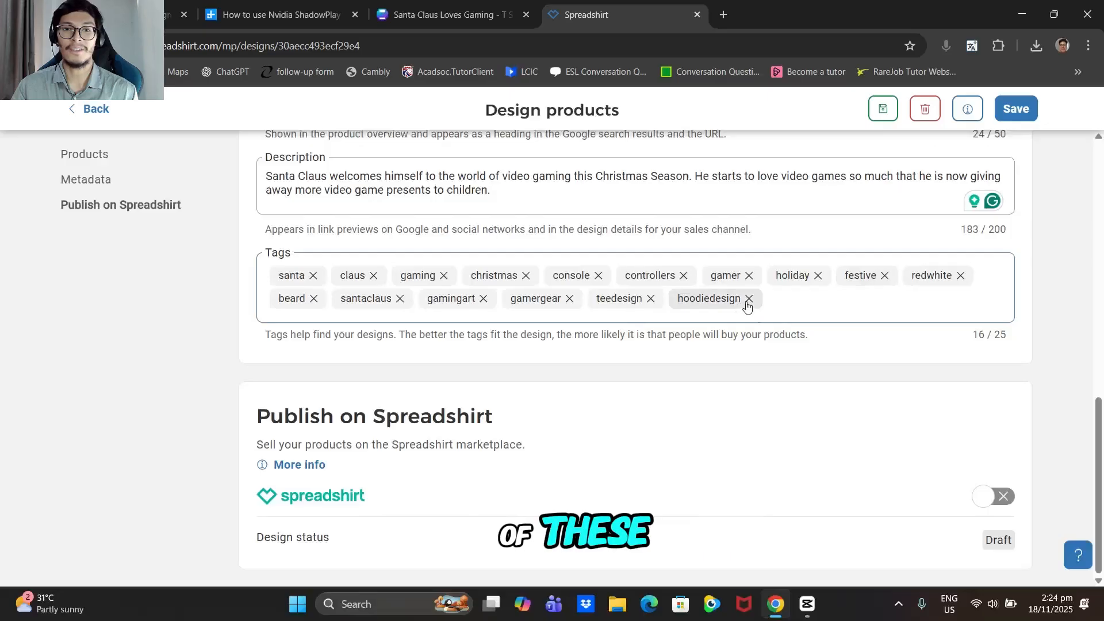
pyautogui.click(749, 298)
pyautogui.click(650, 298)
pyautogui.click(569, 298)
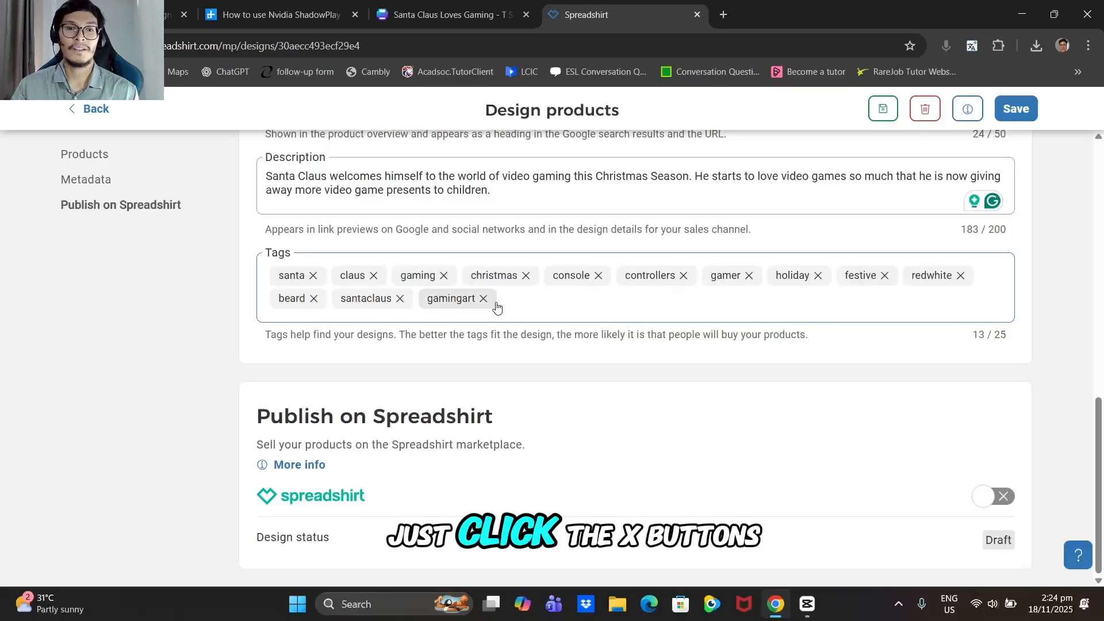
pyautogui.click(483, 298)
pyautogui.click(400, 298)
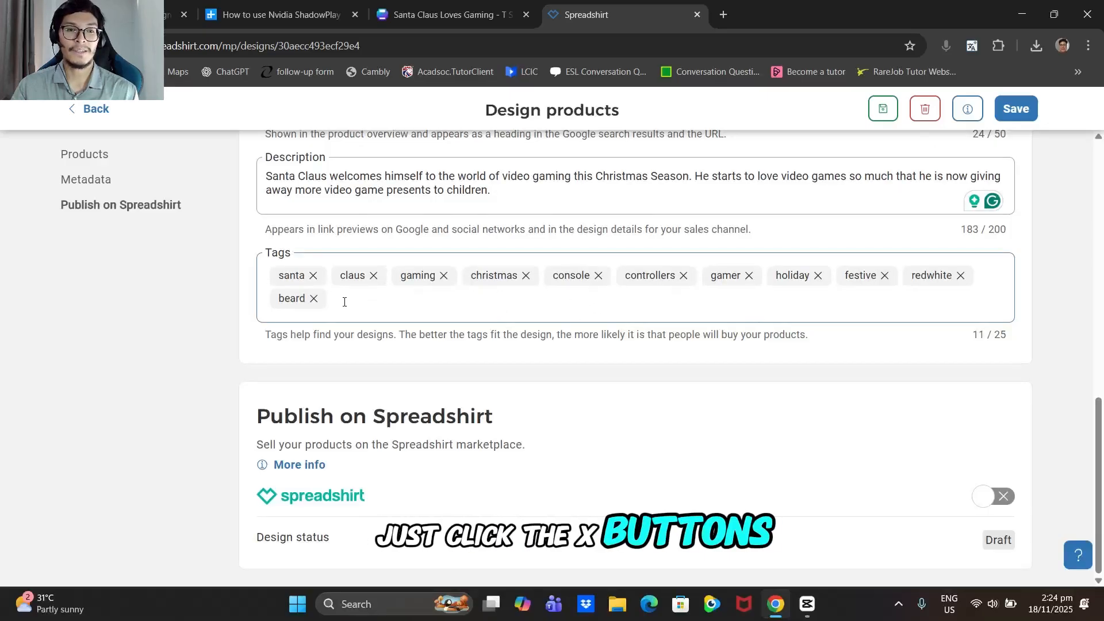
# Remove the remaining tags beard, redwhite, festive, holiday, gamer, controllers, console, christmas, gaming, claus and santa.
pyautogui.click(314, 299)
pyautogui.click(960, 276)
pyautogui.click(884, 275)
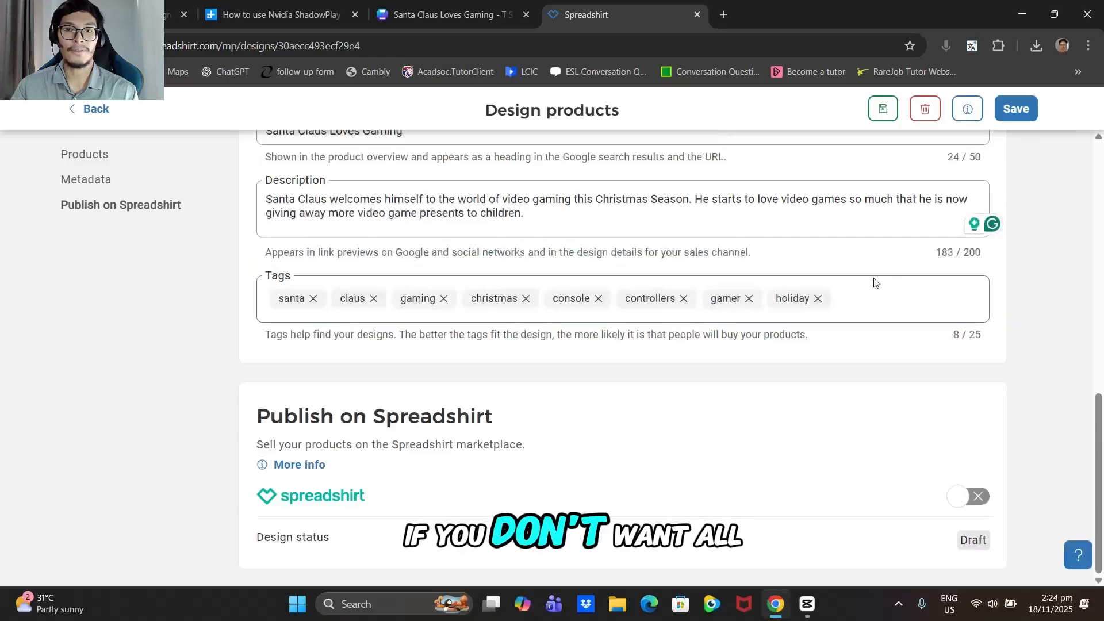
pyautogui.click(816, 298)
pyautogui.click(749, 298)
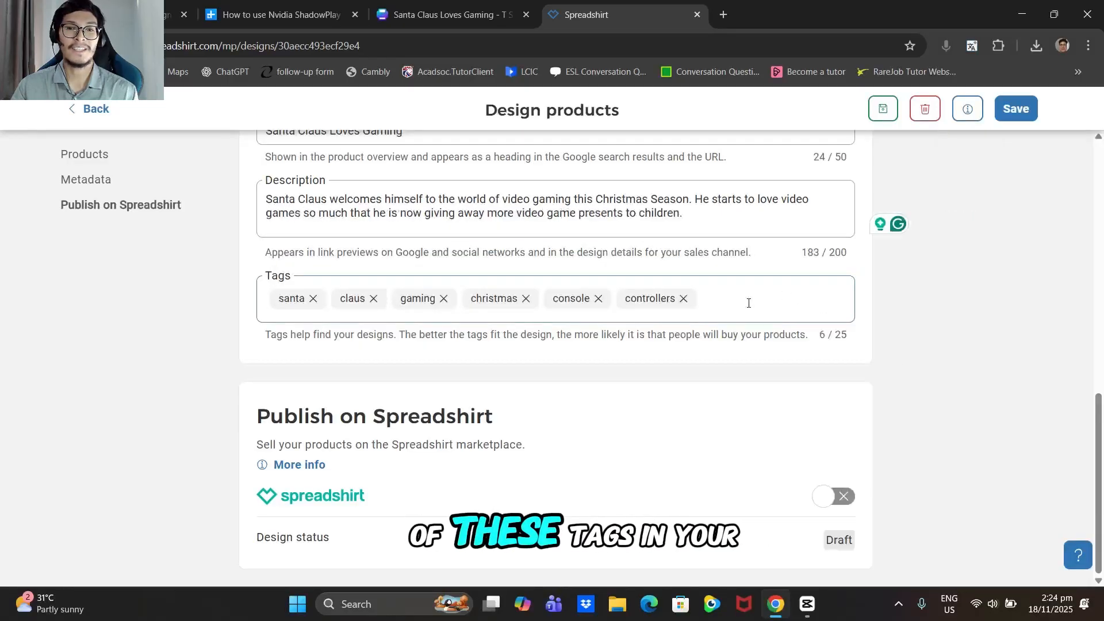
pyautogui.click(683, 299)
pyautogui.click(598, 298)
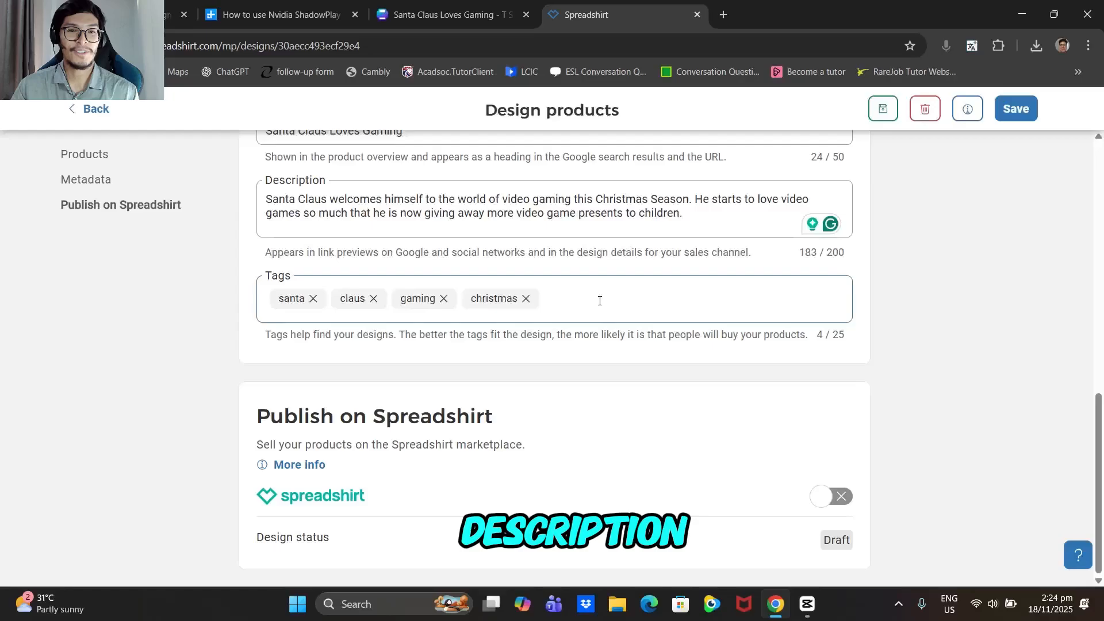
pyautogui.click(525, 298)
pyautogui.click(443, 299)
pyautogui.click(373, 298)
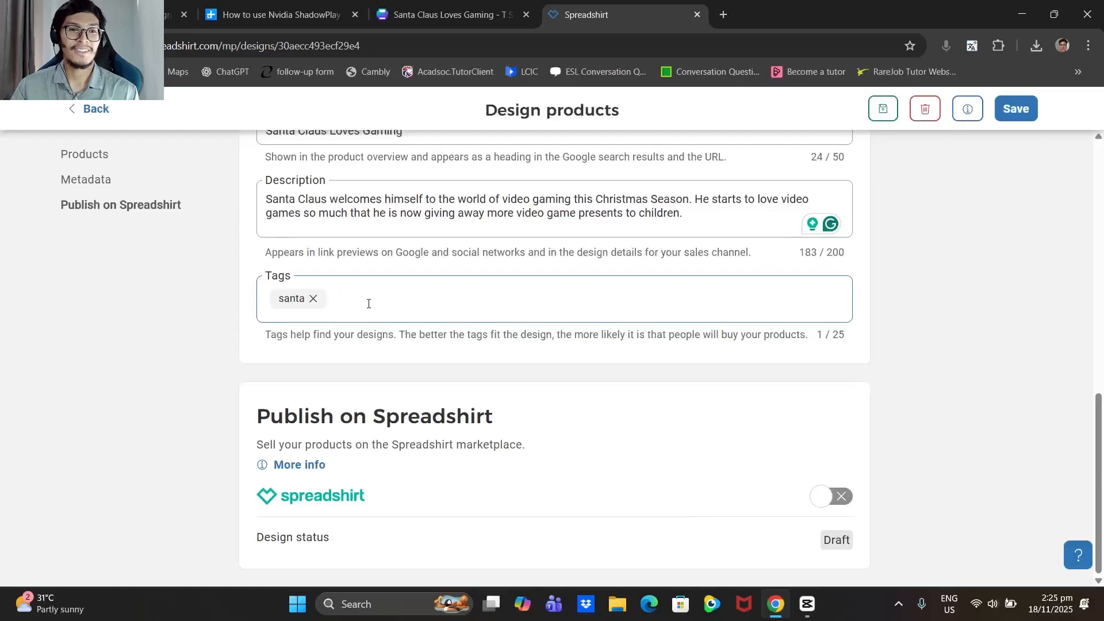
pyautogui.click(314, 298)
# Try adding the tag "Santa Claus" and the lengthy tag "hfusihvrufhrefiohueresho", and clear the tags again.
pyautogui.write('Sa')
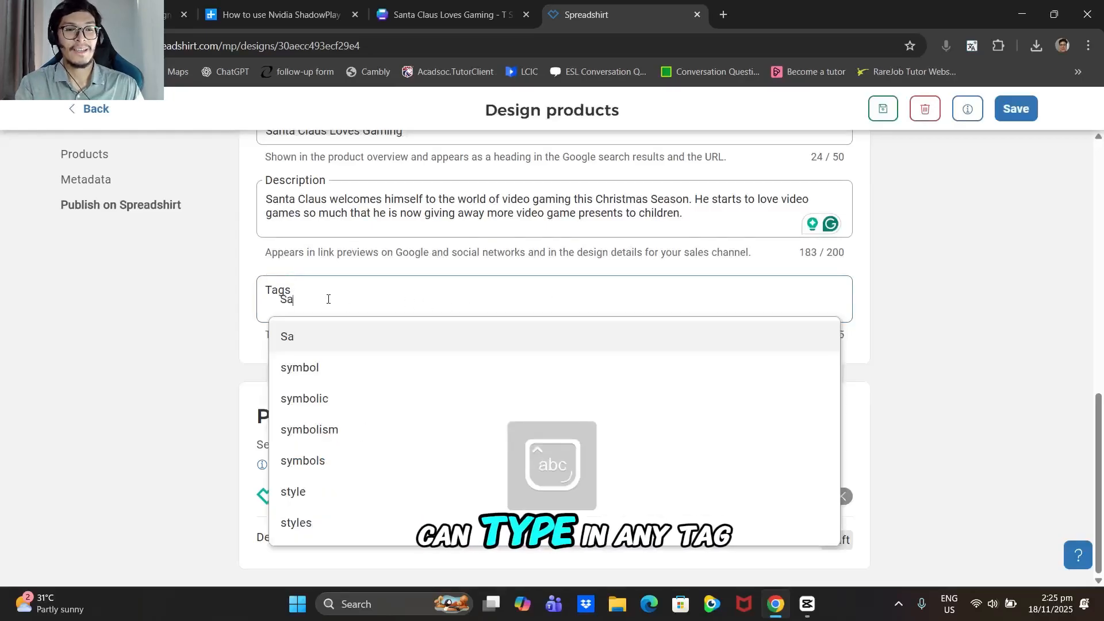
pyautogui.write('nta Claus')
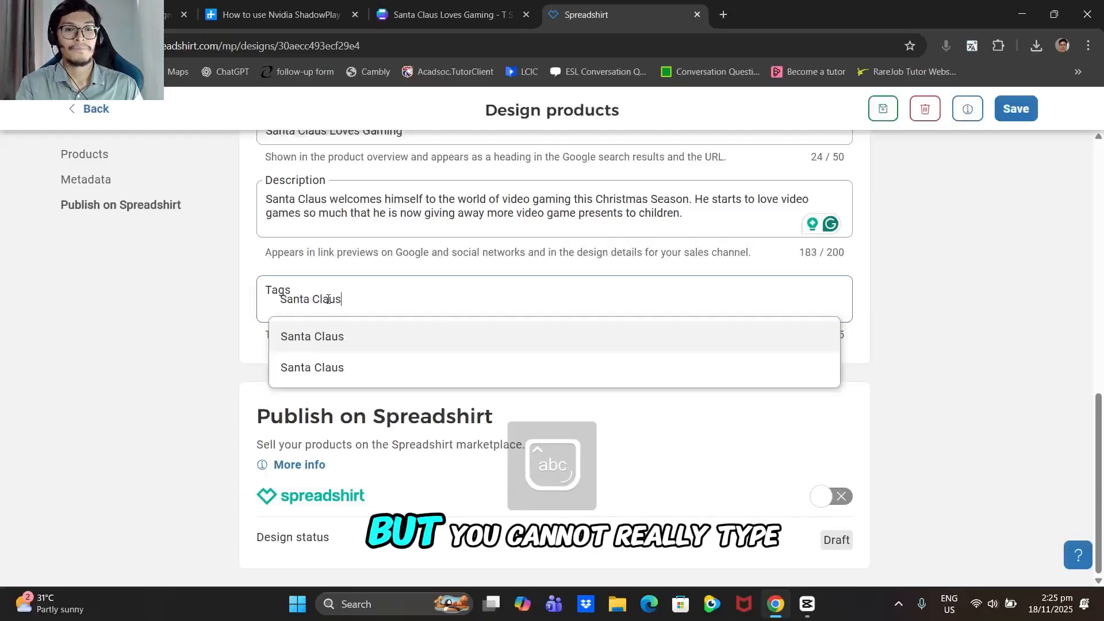
pyautogui.press('Return')
pyautogui.click(328, 303)
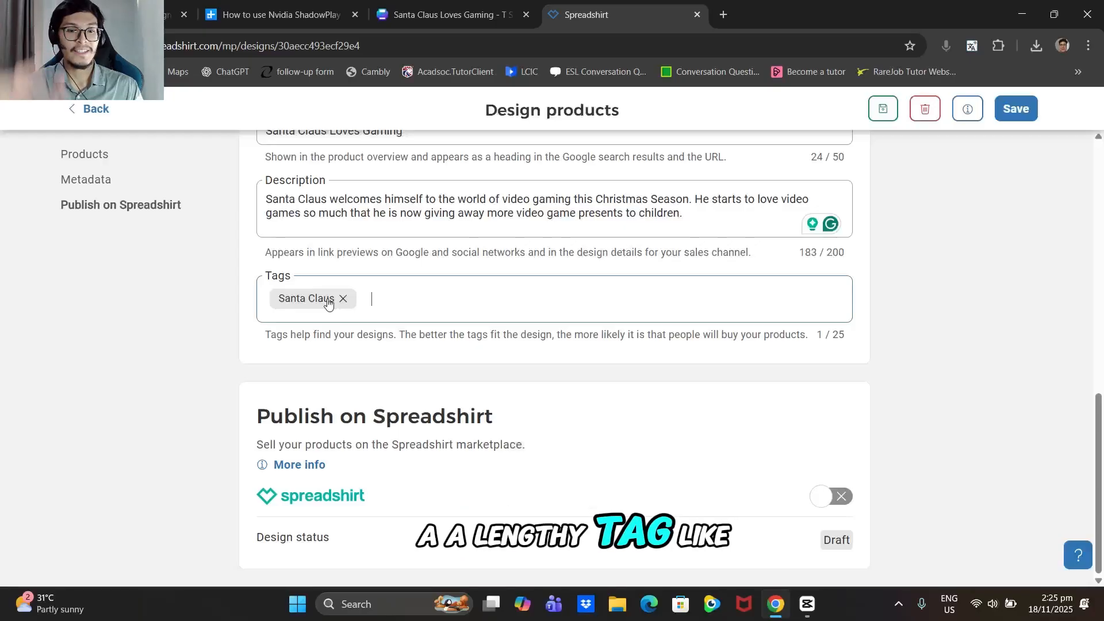
pyautogui.write('hfusihvrufhrefiohueresho')
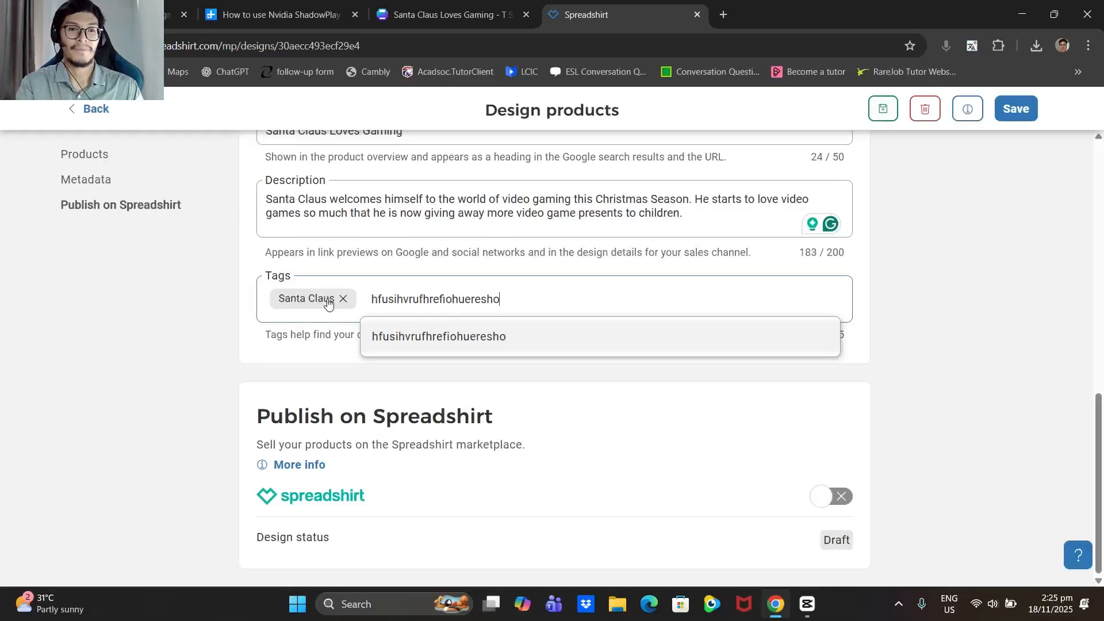
pyautogui.press('Return')
pyautogui.press('BackSpace')
pyautogui.press('BackSpace')
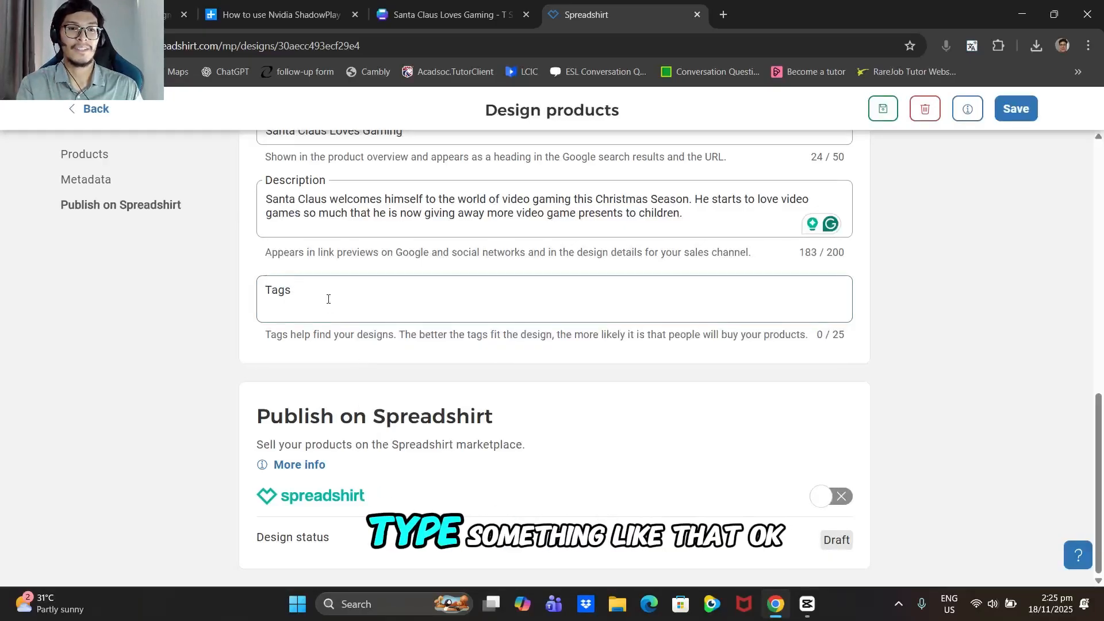
# Add the tags "Santa Claus" and "Christmas" to the design's metadata.
pyautogui.press('capslock')
pyautogui.write('Santa Clau')
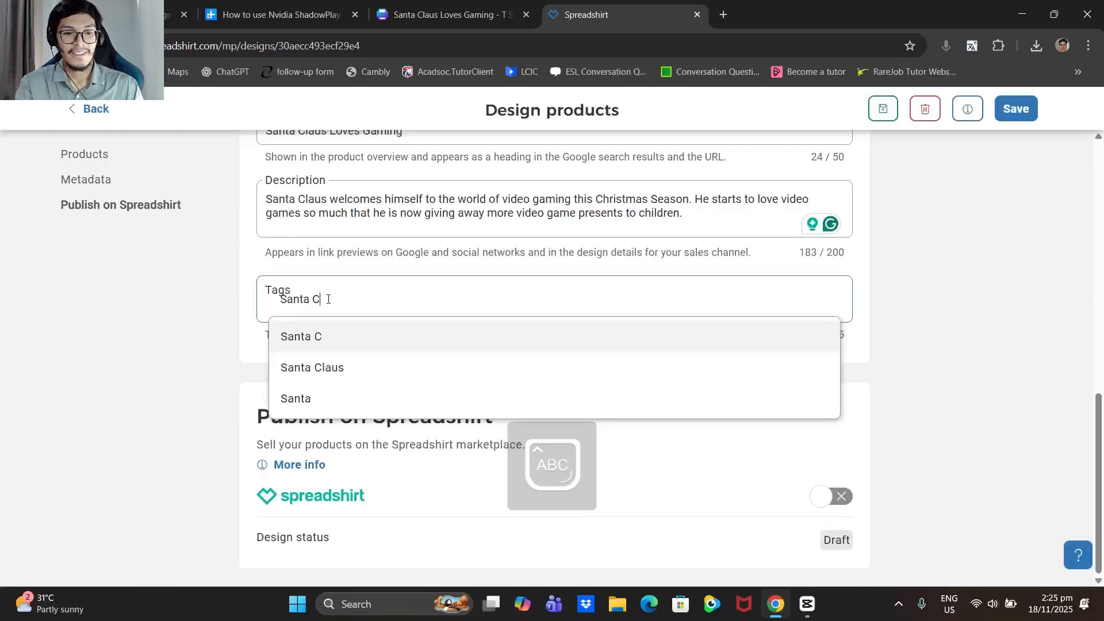
pyautogui.press('capslock')
pyautogui.write('s')
pyautogui.press('Return')
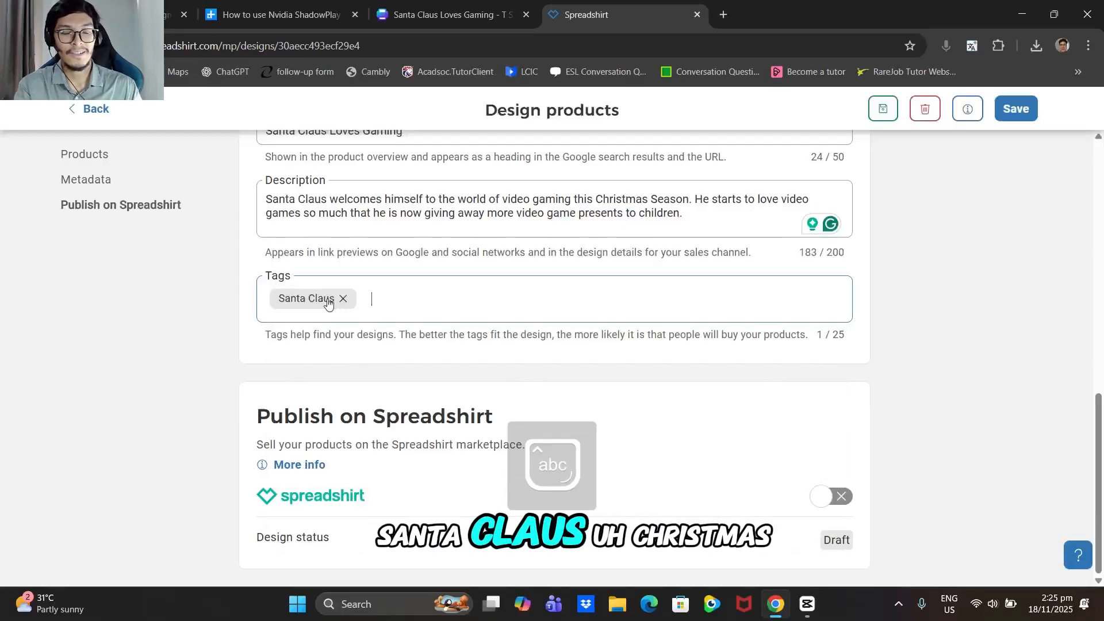
pyautogui.write('Chris')
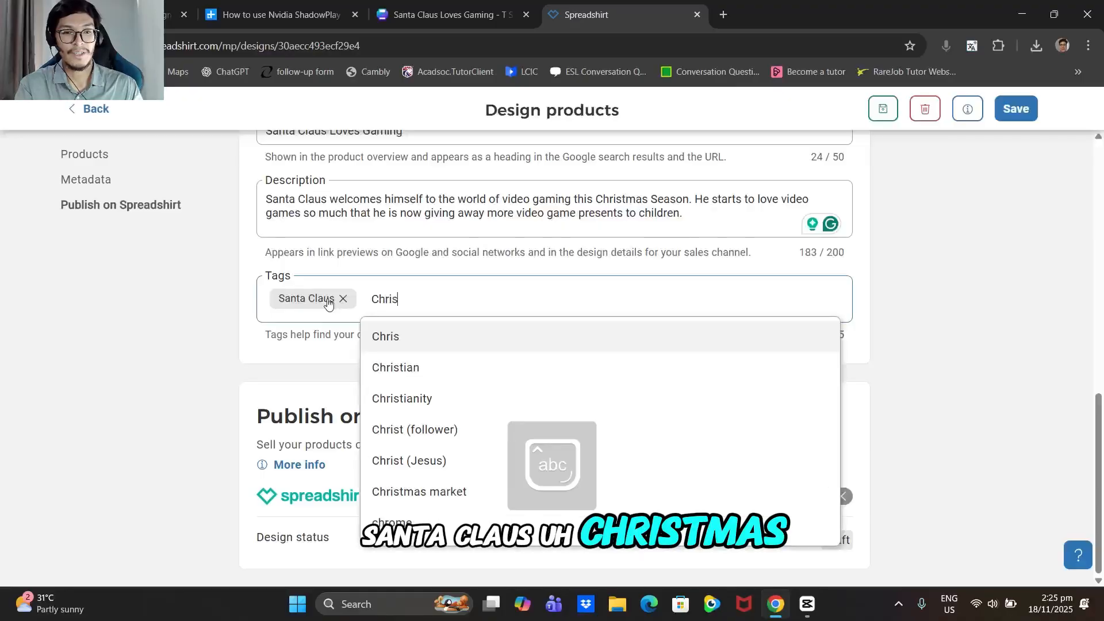
pyautogui.write('tmas')
pyautogui.press('Return')
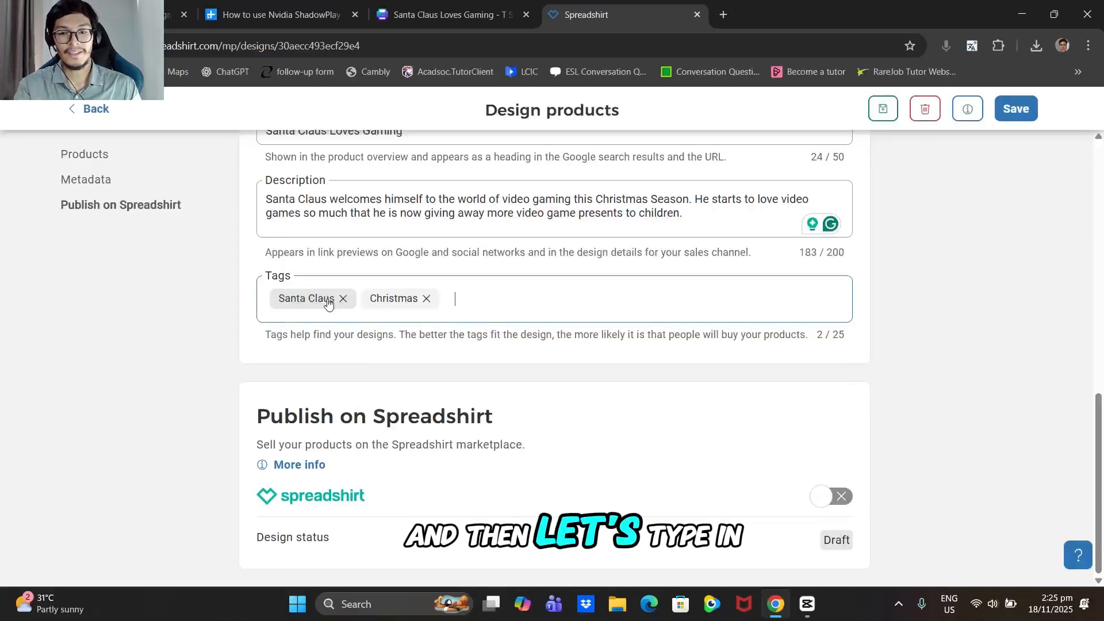
# Add the tags "Playstation Controller" and "Xbox Controller" to the design.
pyautogui.press('capslock')
pyautogui.write('Playst')
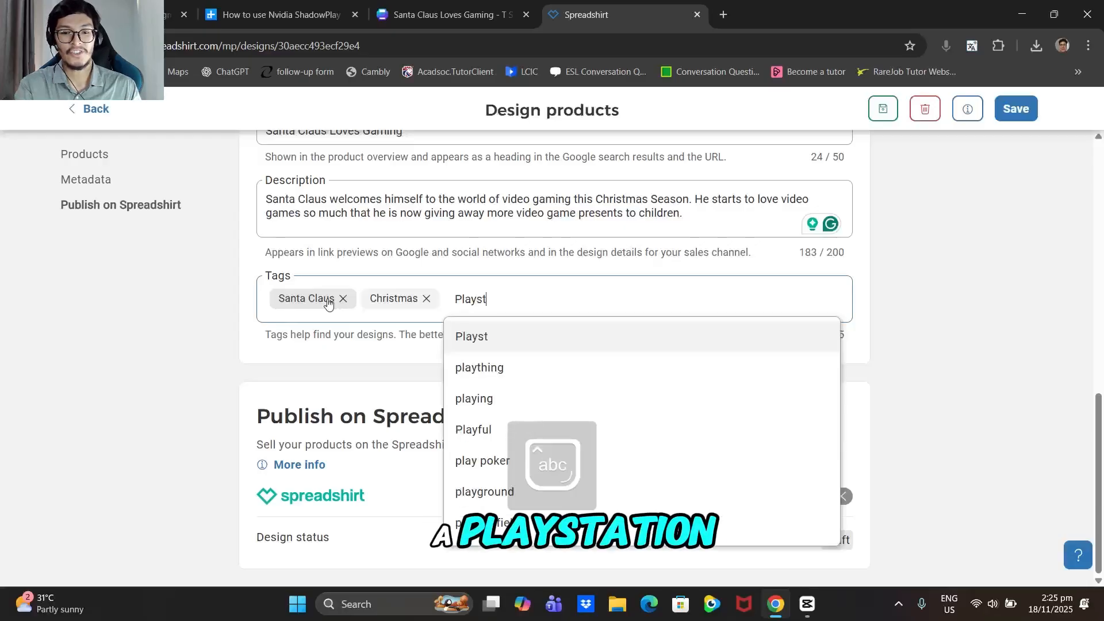
pyautogui.write('ation C')
pyautogui.press('capslock')
pyautogui.write('ontroller')
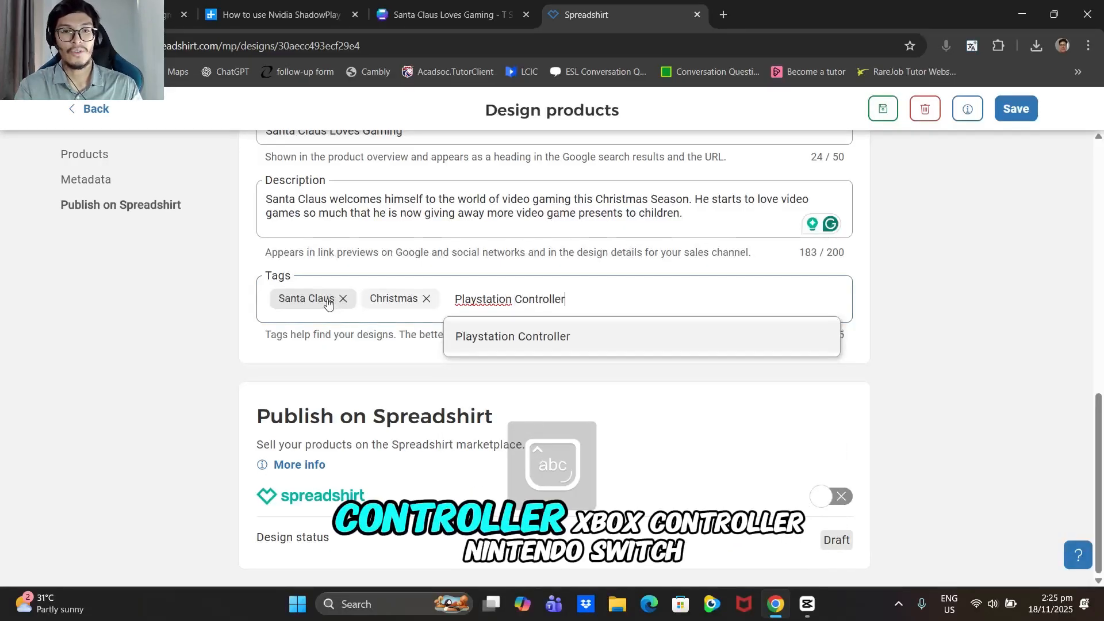
pyautogui.press('Return')
pyautogui.write('Xbo')
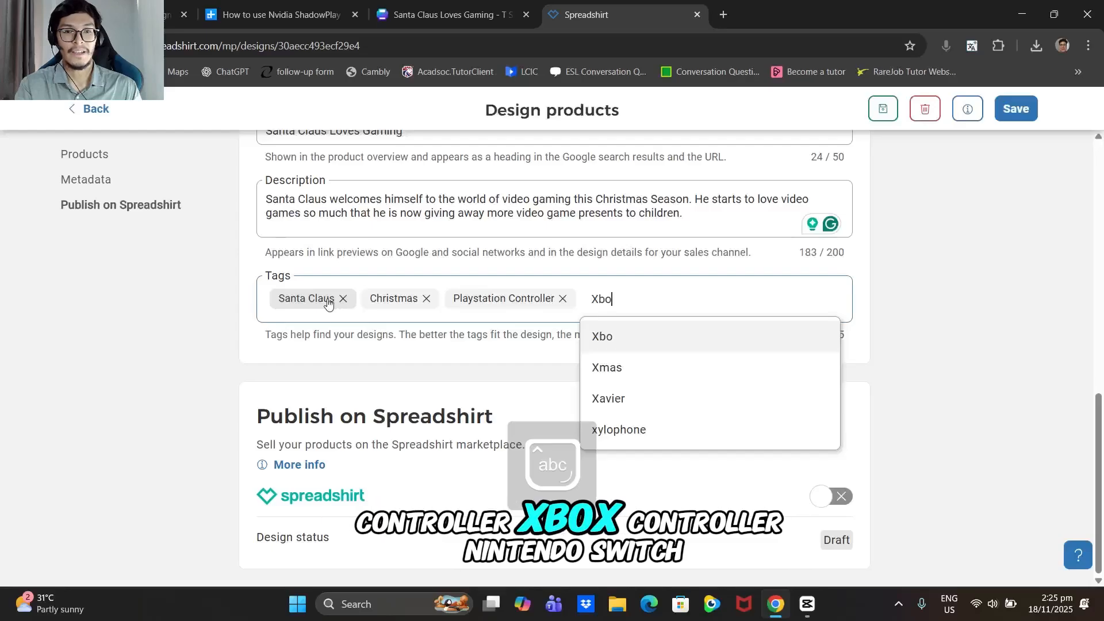
pyautogui.write('x Controller')
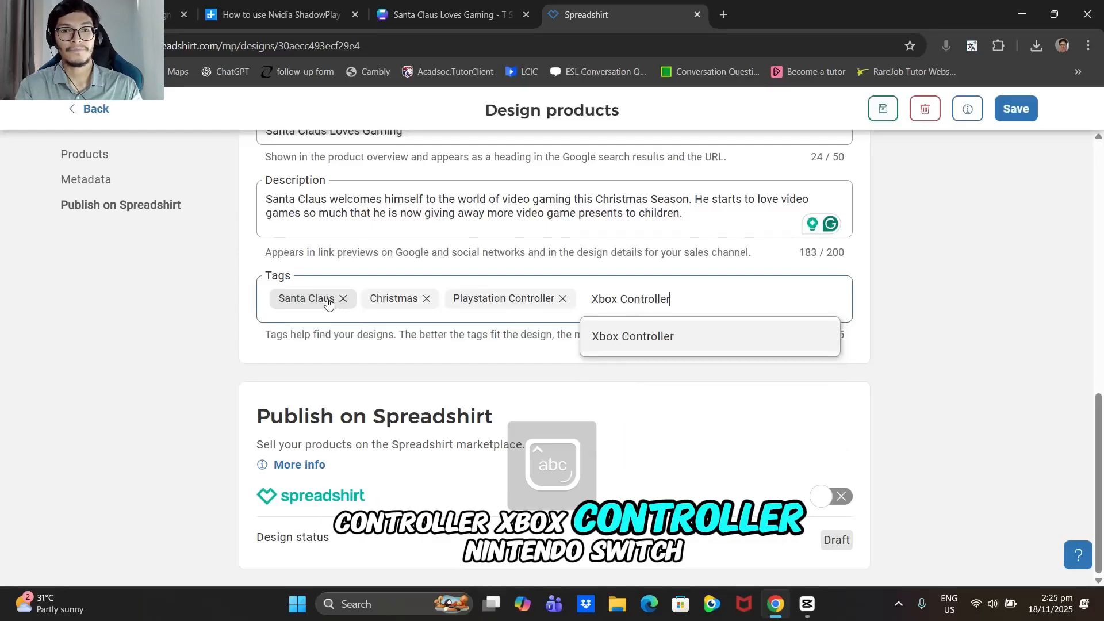
pyautogui.press('Return')
# Try adding the tag "Nintendo Switch" to the design, and remove it again.
pyautogui.write('Nintendo ')
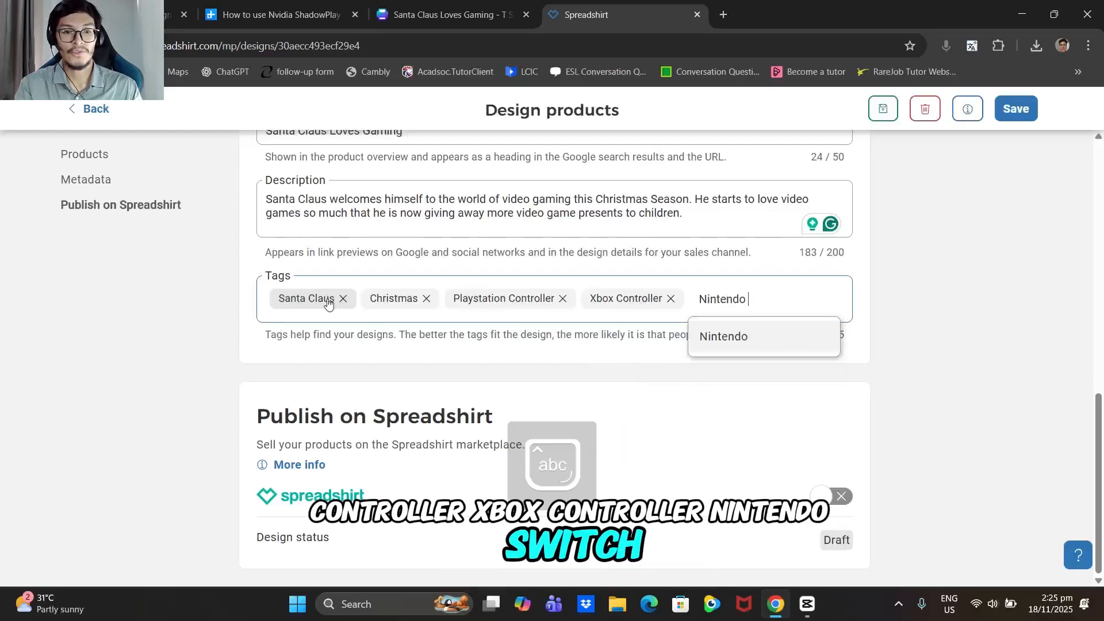
pyautogui.write('Switch')
pyautogui.press('Return')
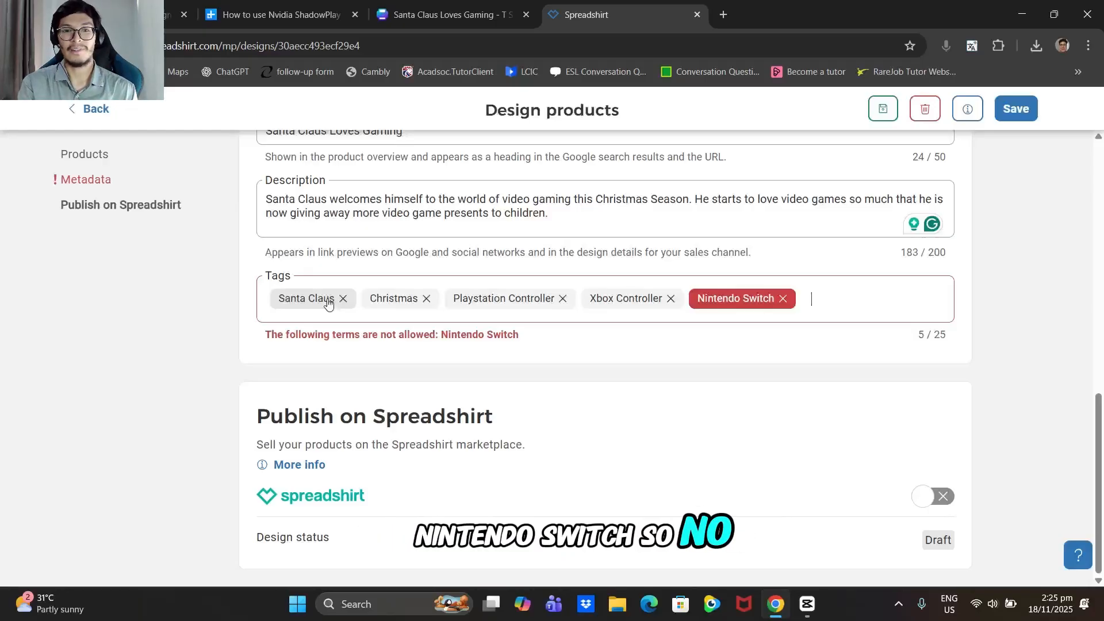
pyautogui.press('BackSpace')
# Add the tag "Switch Controller" after the Xbox tag.
pyautogui.write('Sw')
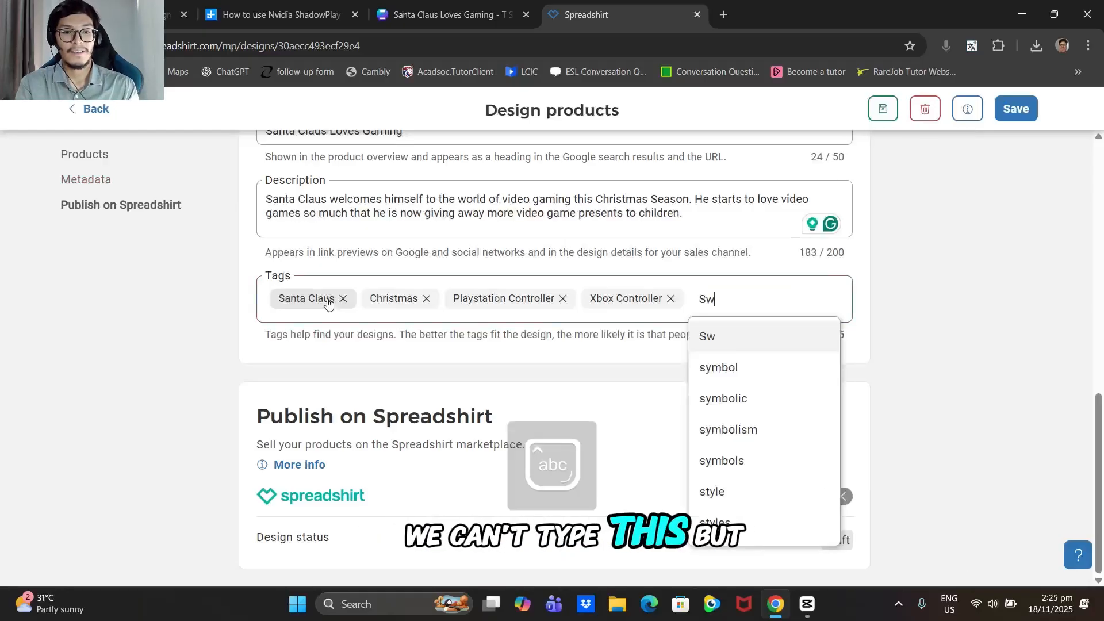
pyautogui.write('itch Con')
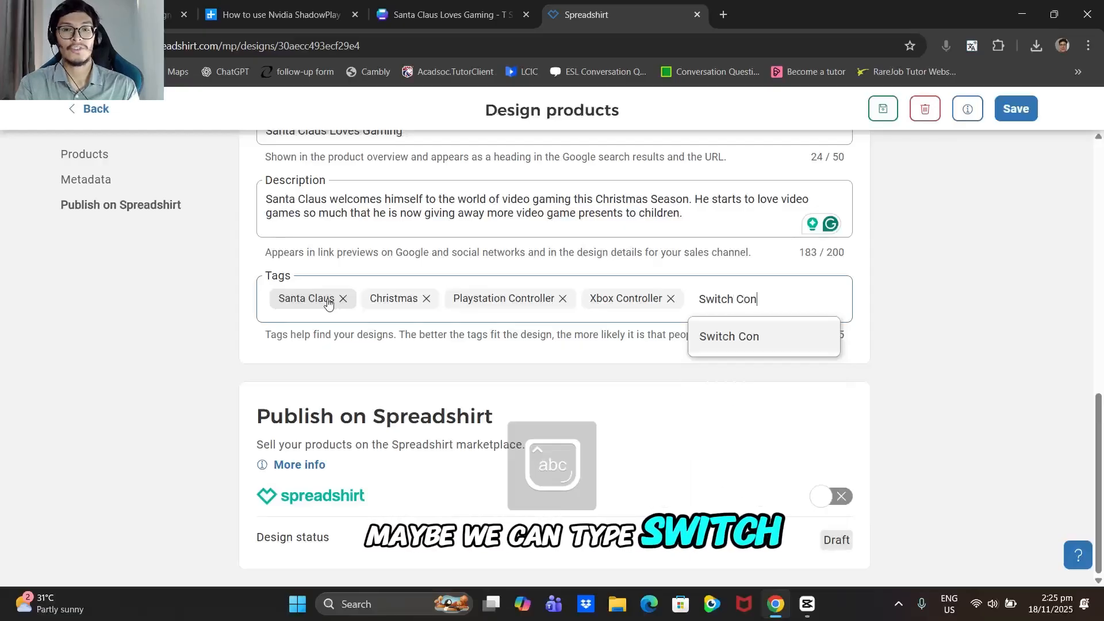
pyautogui.write('troller')
pyautogui.press('Return')
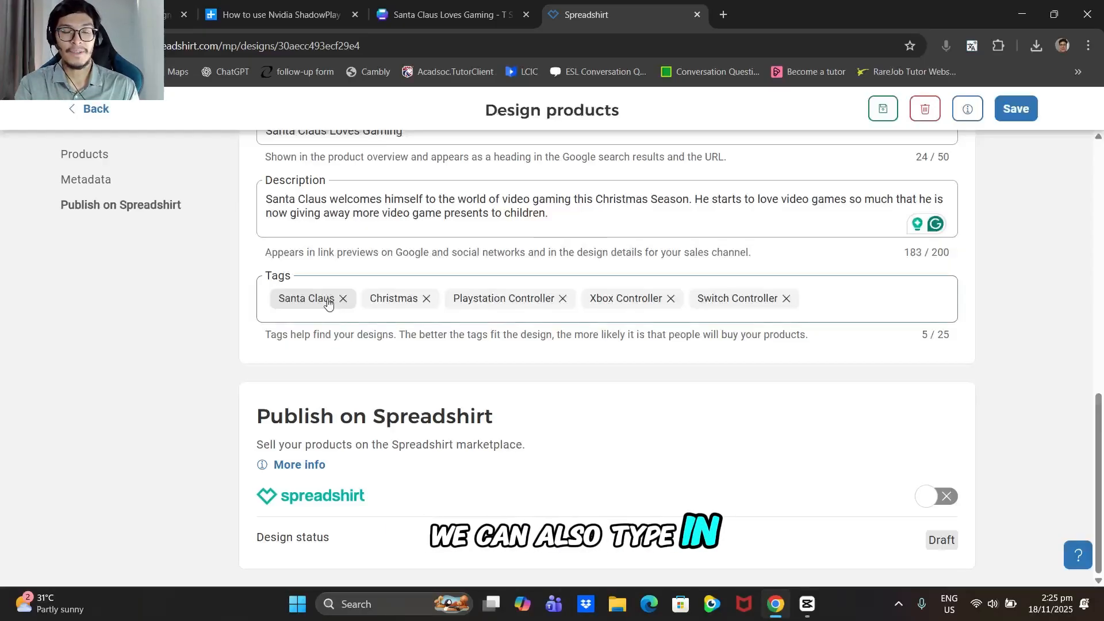
# Add the tags "Santa Beard" and "santa" to the design.
pyautogui.press('capslock')
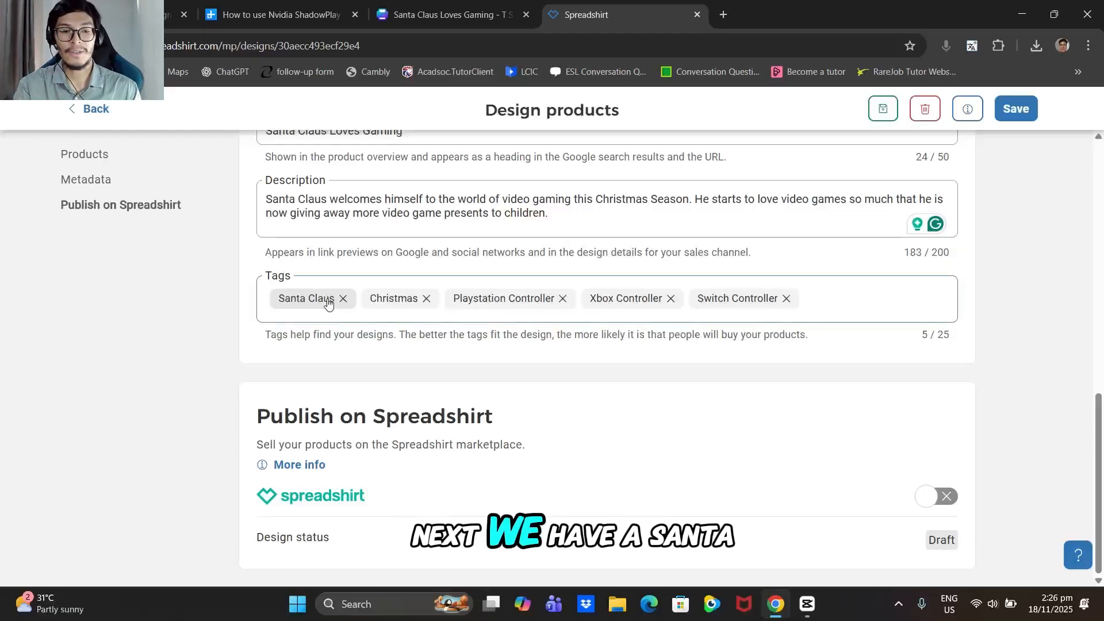
pyautogui.write('Sant')
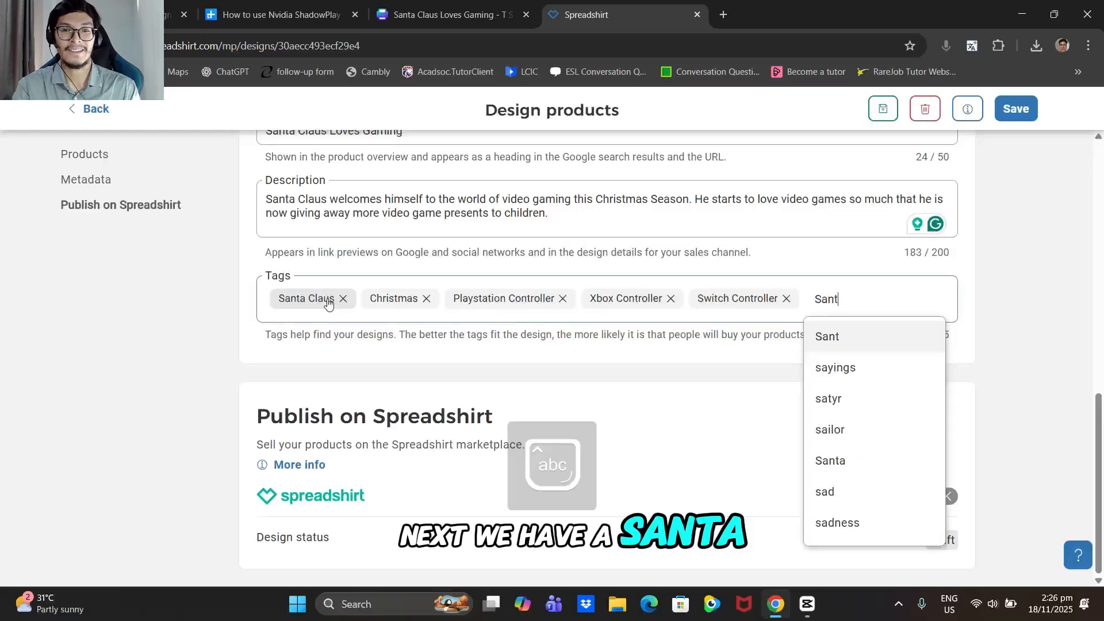
pyautogui.write('a Beard')
pyautogui.press('Return')
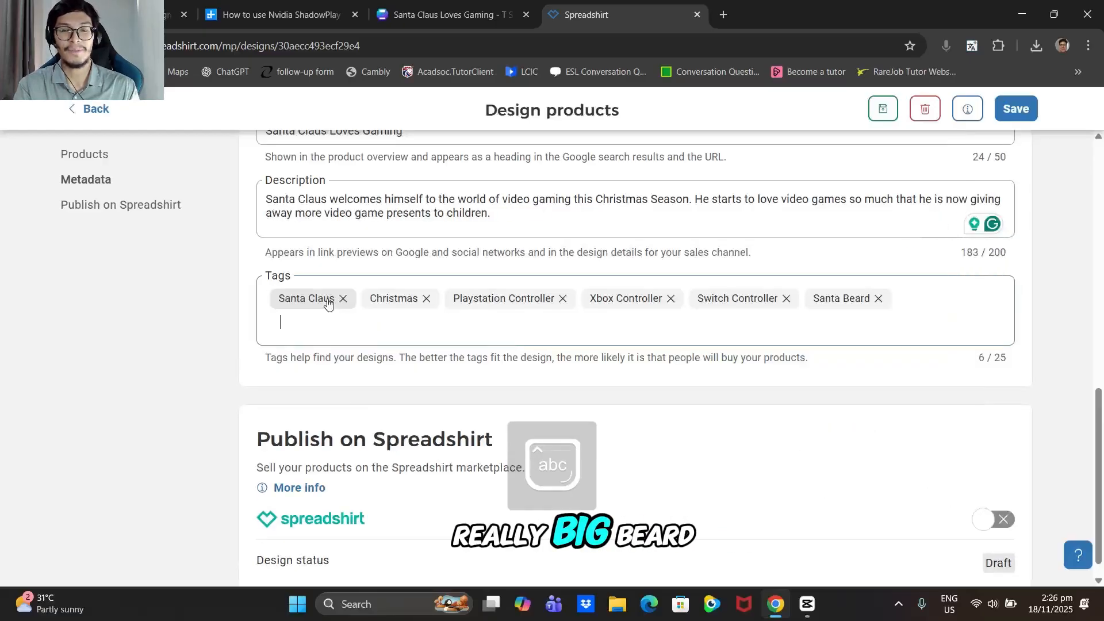
pyautogui.write('santa')
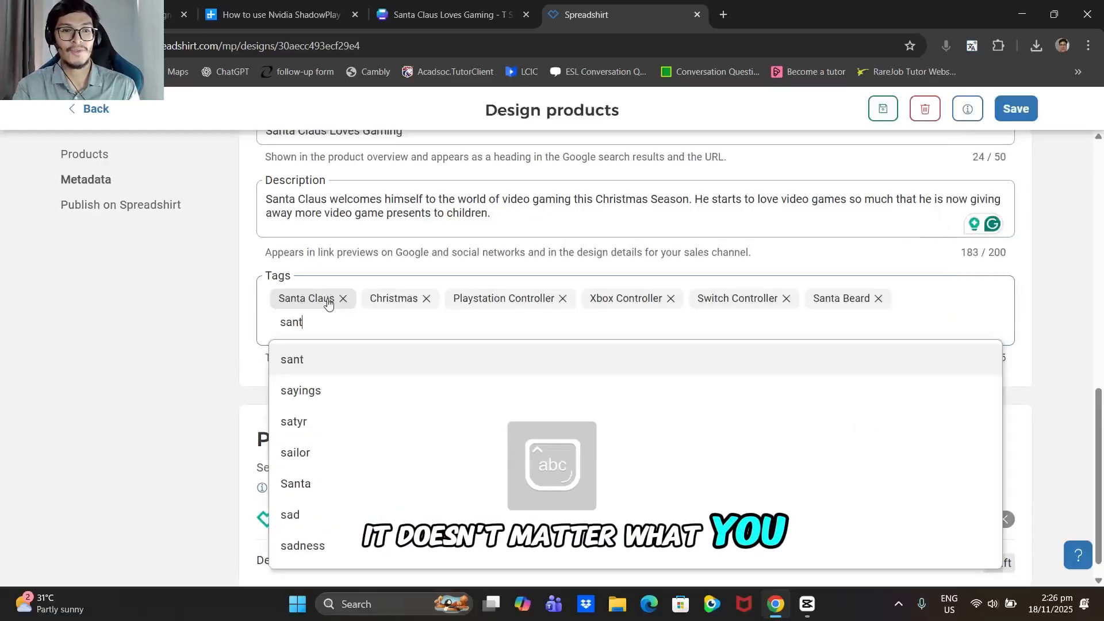
pyautogui.press('Return')
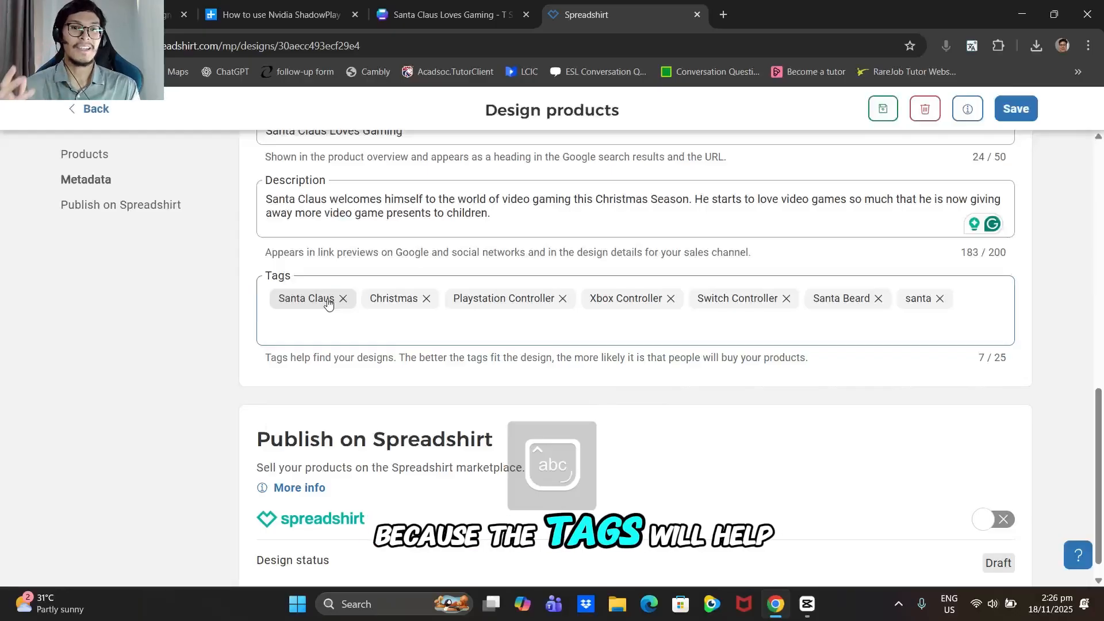
# Review the product previews and design artwork for visual elements that could serve as further tags.
pyautogui.scroll(3, 427, 303)
pyautogui.scroll(5, 426, 303)
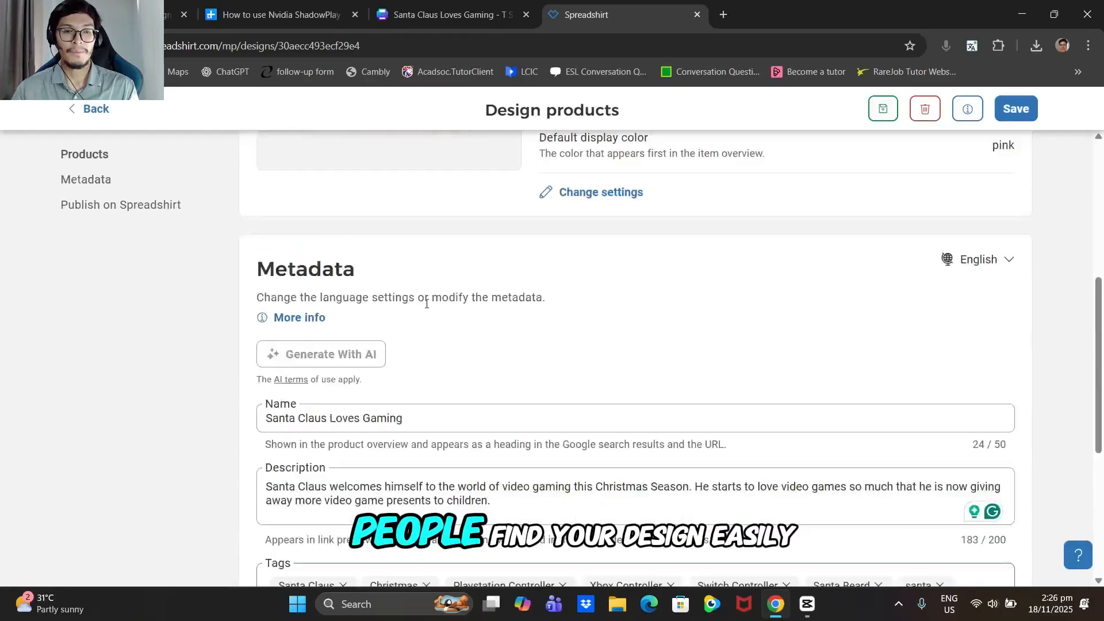
pyautogui.scroll(3, 574, 408)
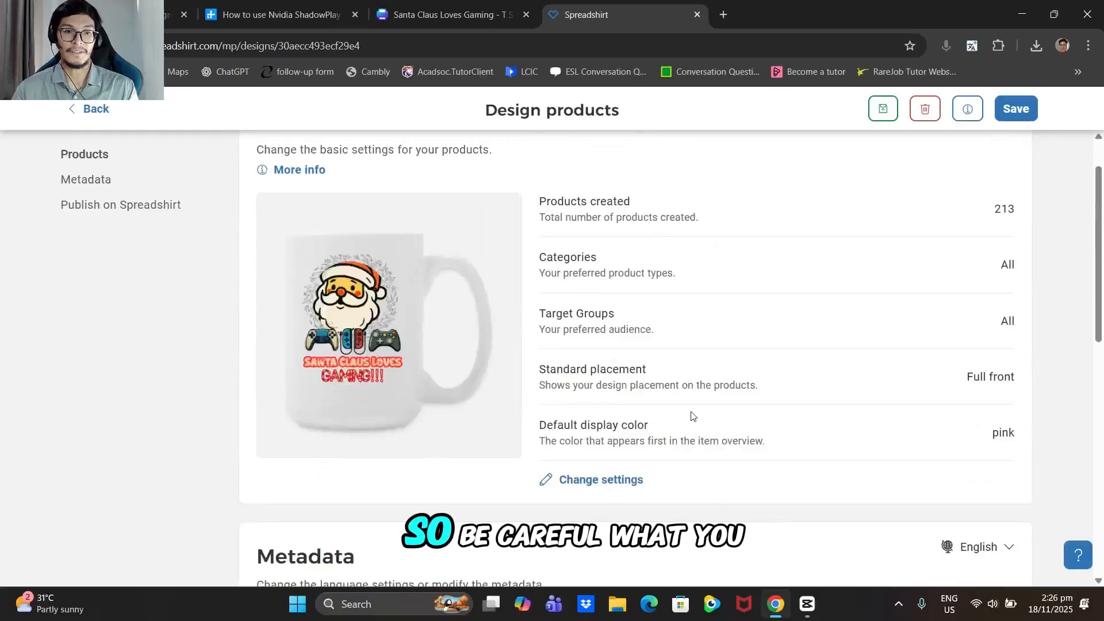
pyautogui.scroll(-10, 688, 415)
pyautogui.scroll(11, 386, 321)
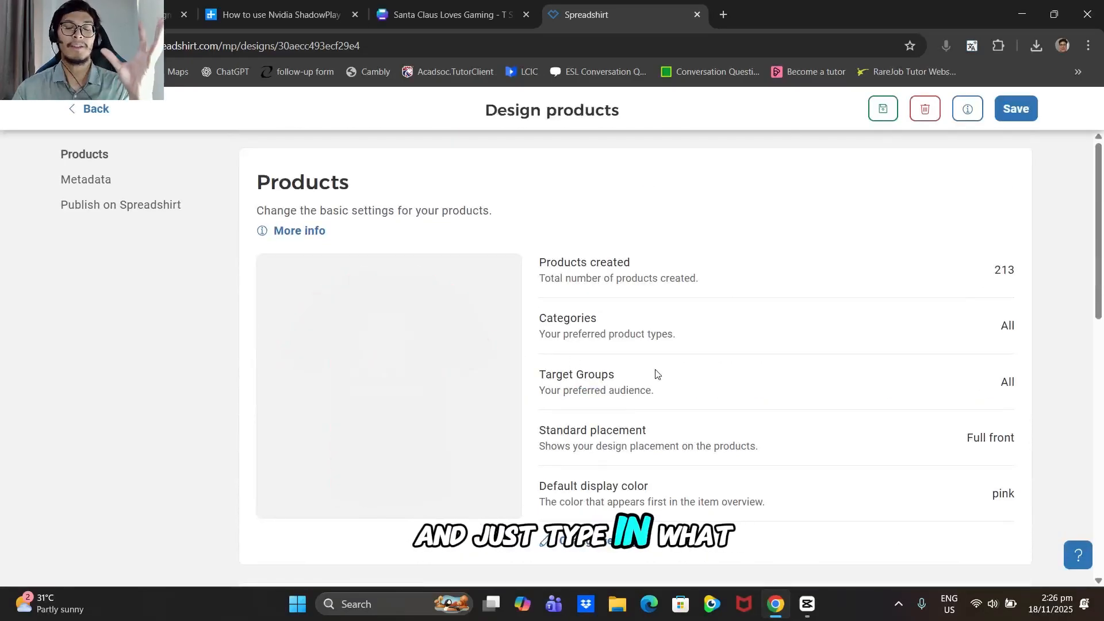
pyautogui.scroll(-8, 653, 374)
pyautogui.scroll(6, 422, 238)
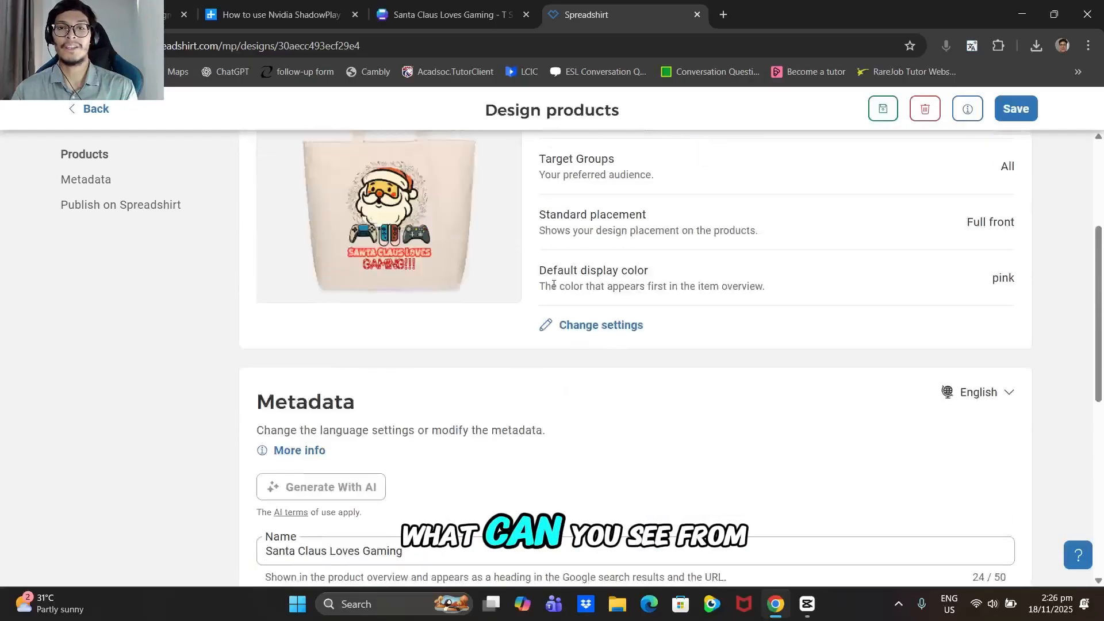
pyautogui.scroll(1, 389, 256)
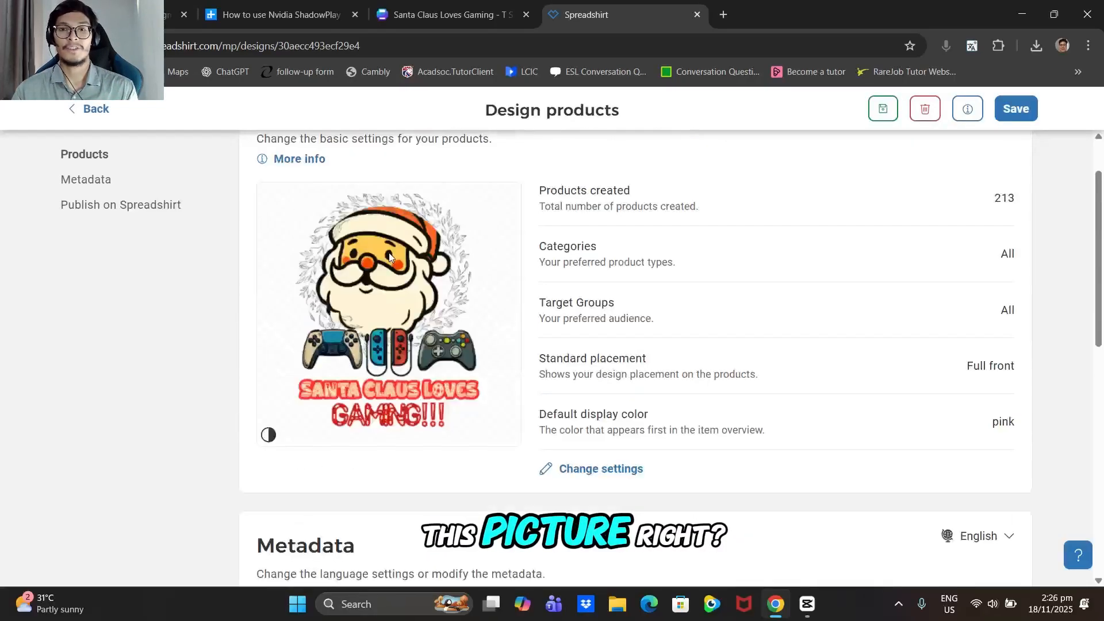
pyautogui.scroll(-8, 482, 326)
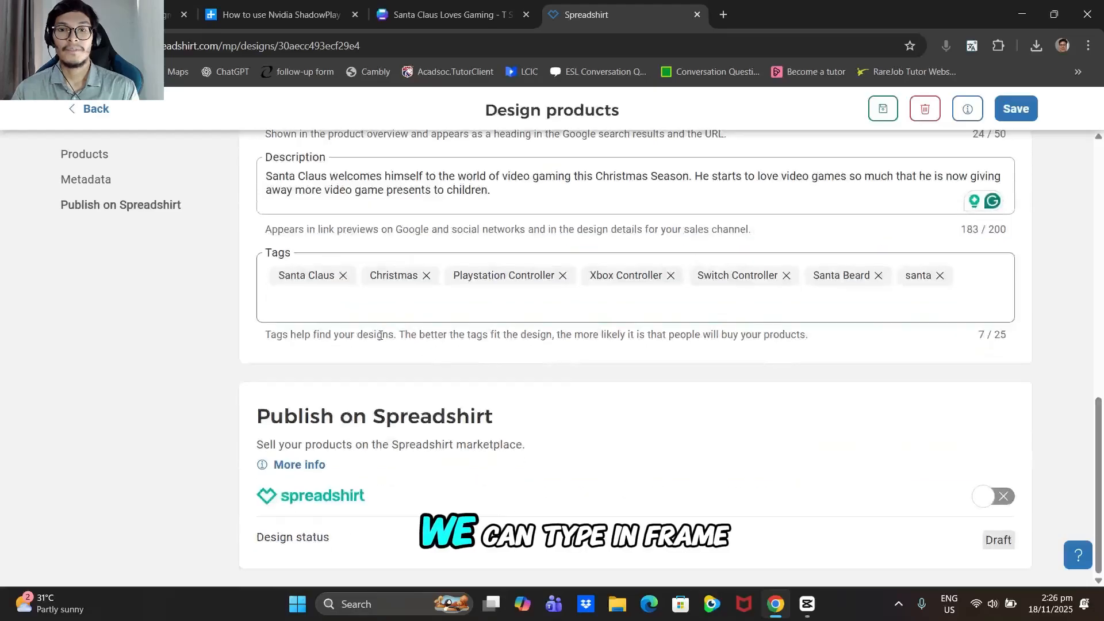
# Add the tags "Christmas frame", "pop art" and "cartoon" to the design.
pyautogui.press('BackSpace')
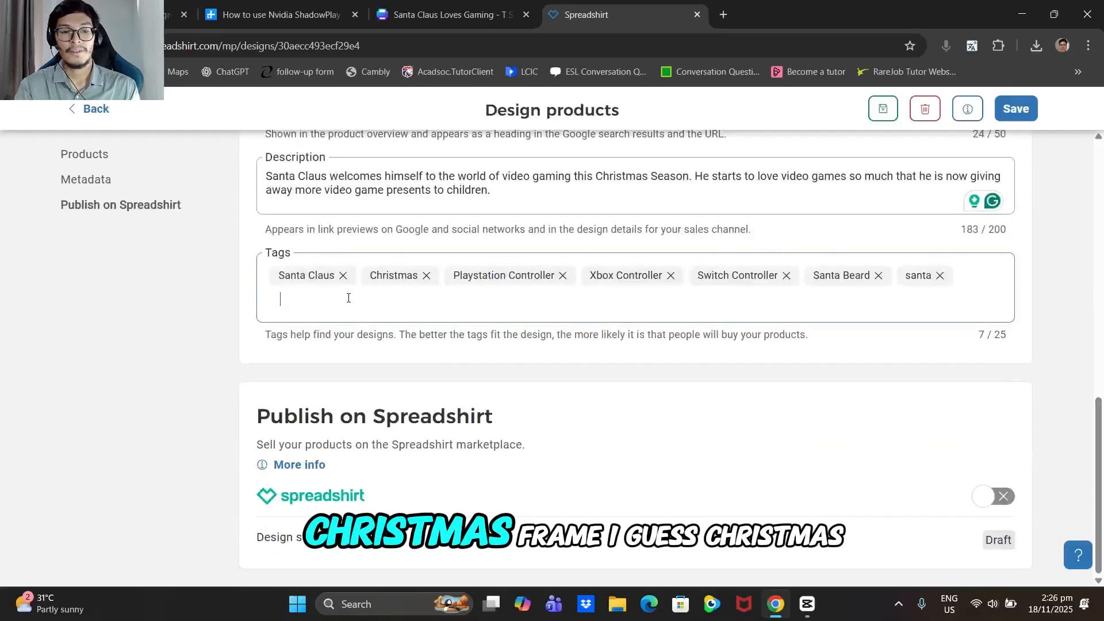
pyautogui.write('Chris')
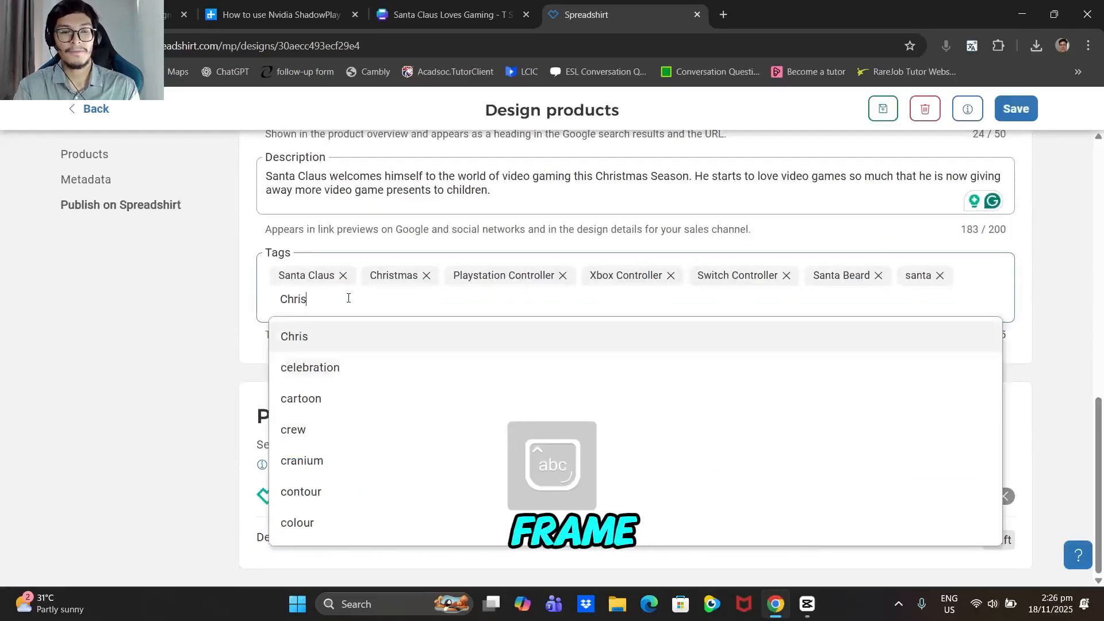
pyautogui.write('tmas frame')
pyautogui.press('Return')
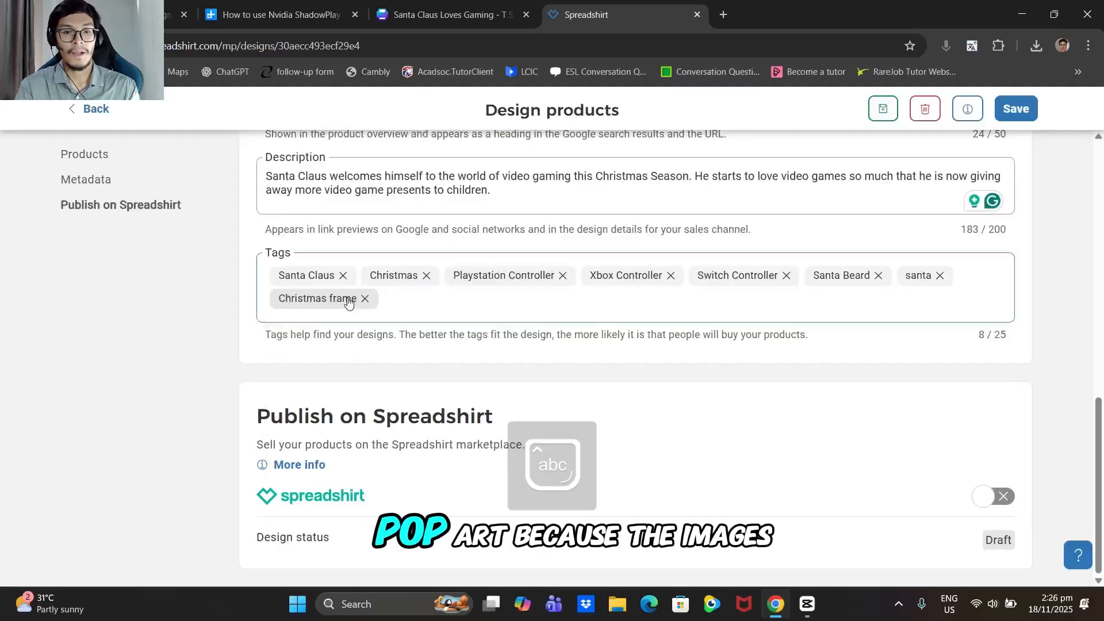
pyautogui.write('pop art')
pyautogui.press('Return')
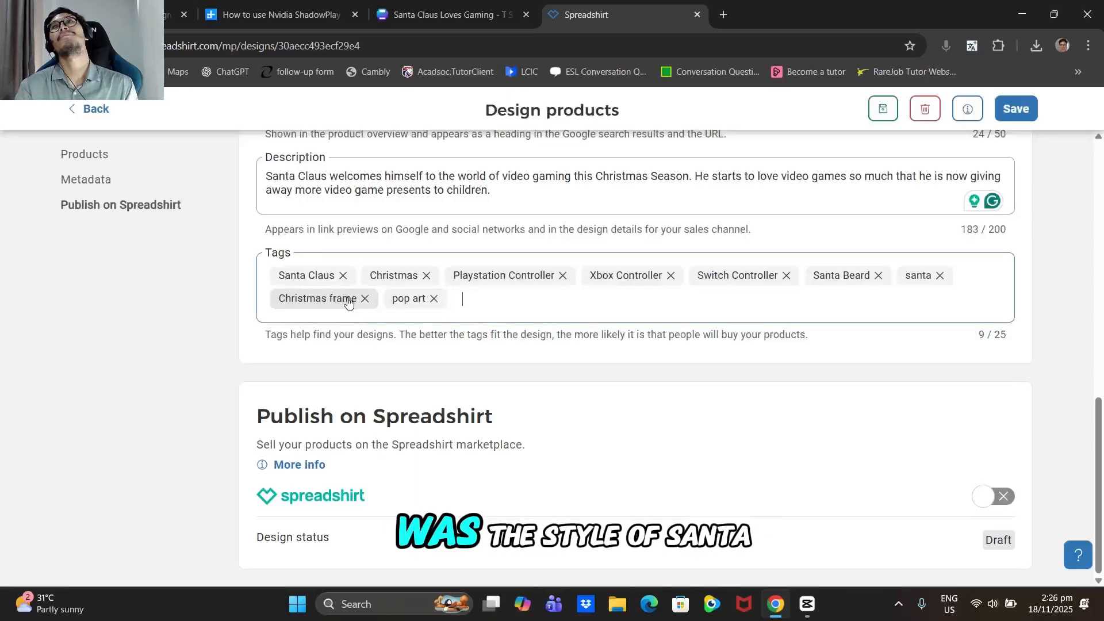
pyautogui.click(347, 303)
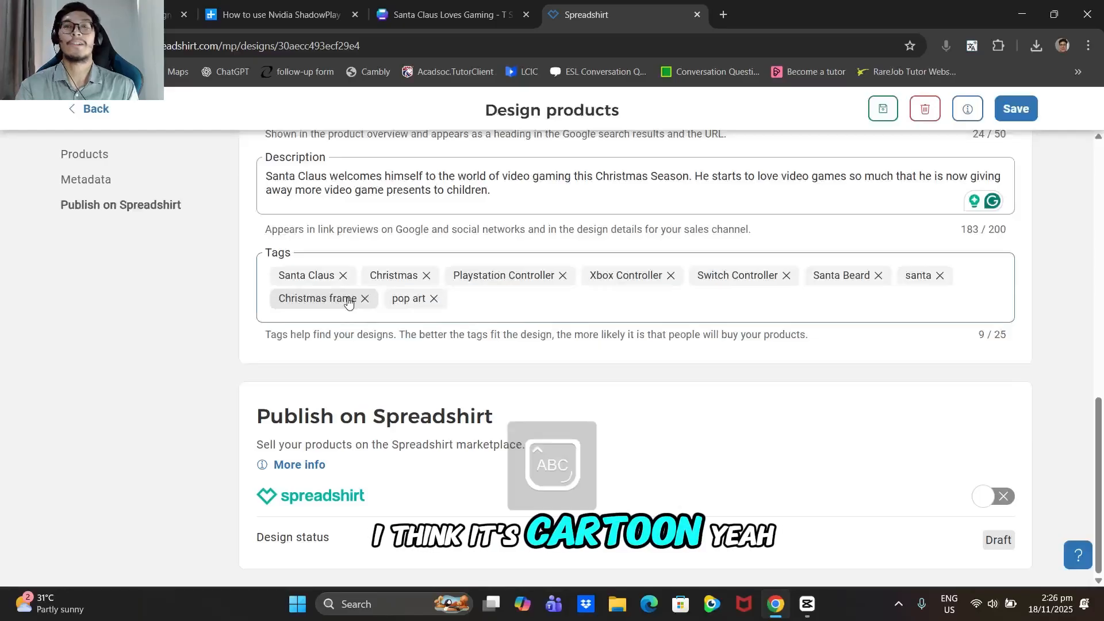
pyautogui.write('cartoon')
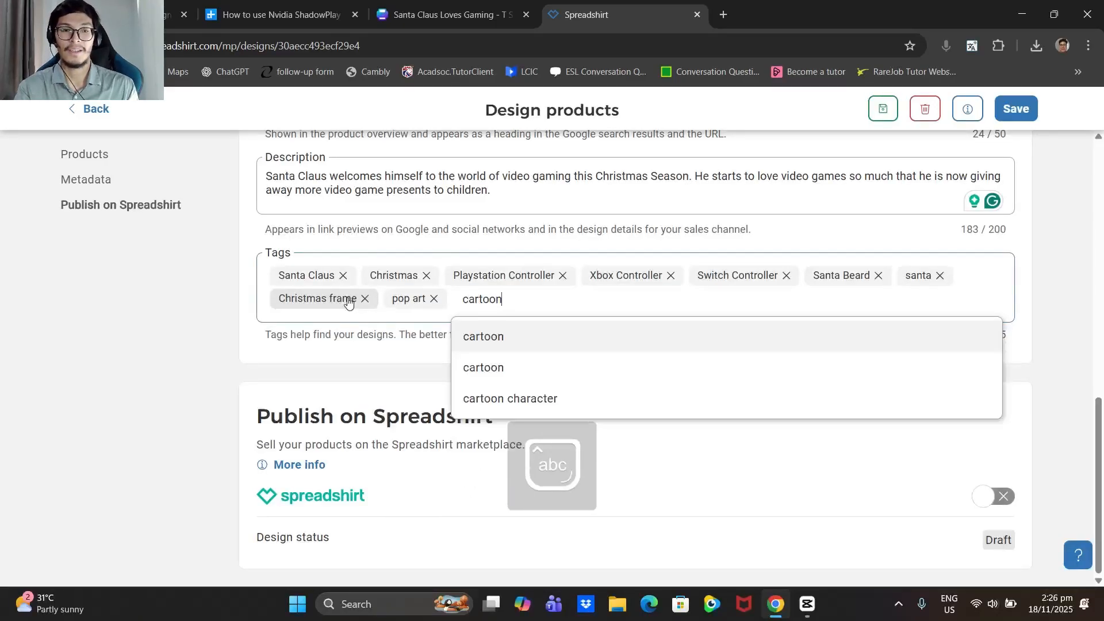
pyautogui.press('Return')
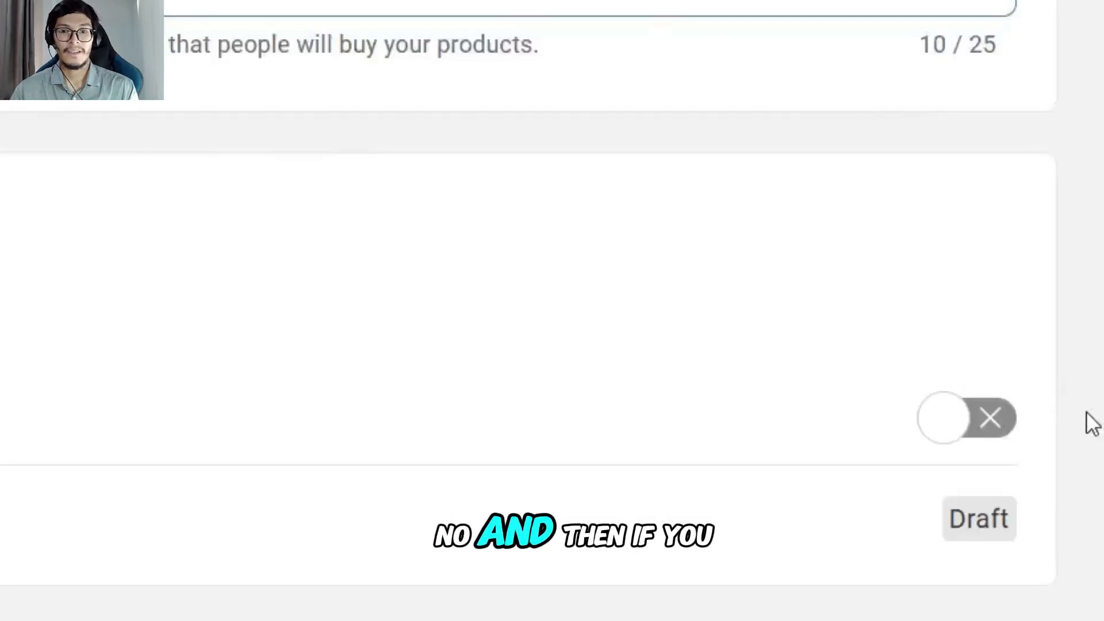
# Enable selling the design on the Spreadshirt marketplace, and save and publish it.
pyautogui.click(991, 428)
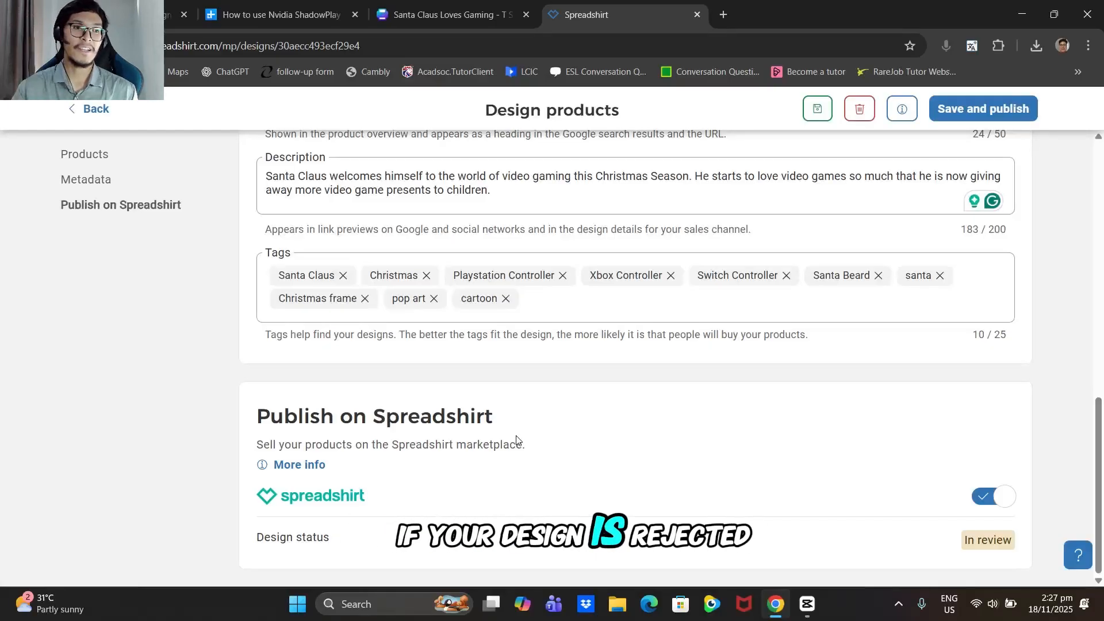
pyautogui.scroll(10, 516, 441)
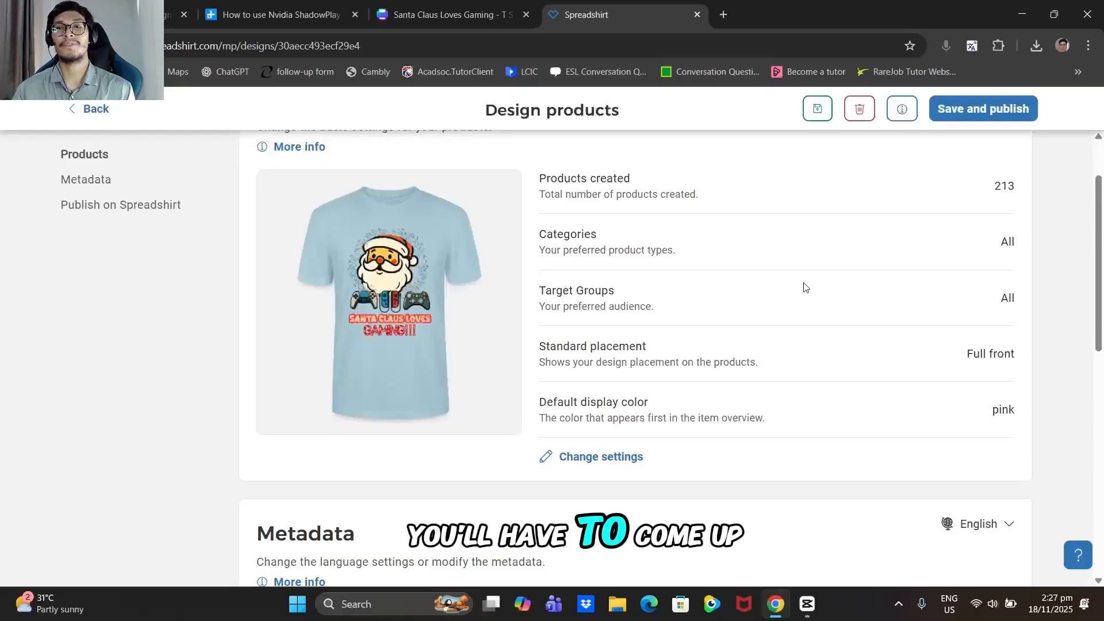
pyautogui.scroll(2, 868, 299)
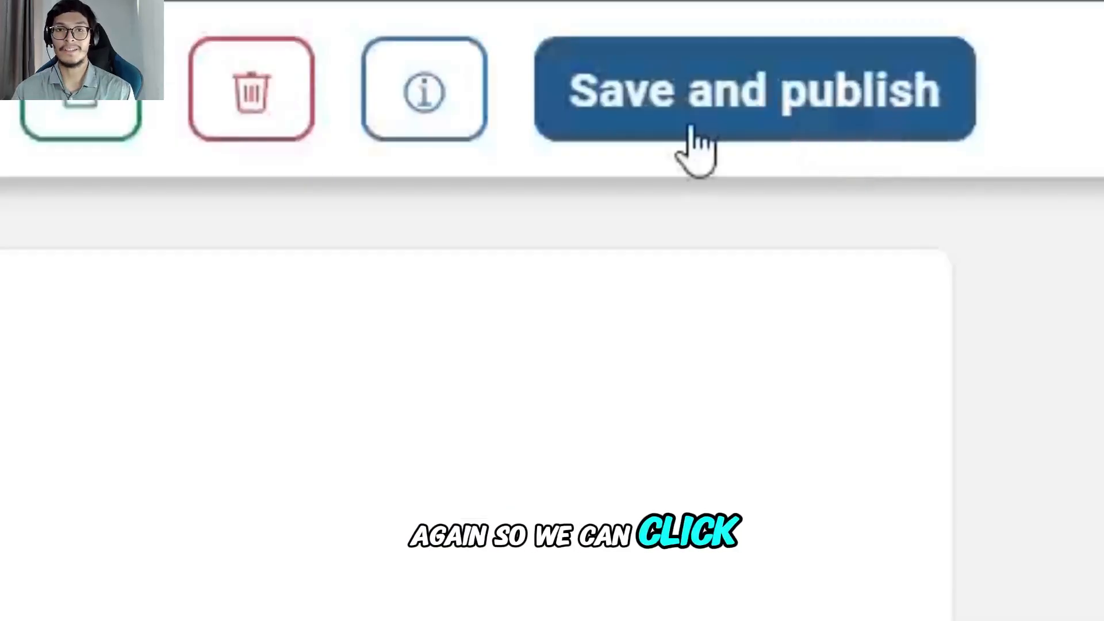
pyautogui.click(775, 113)
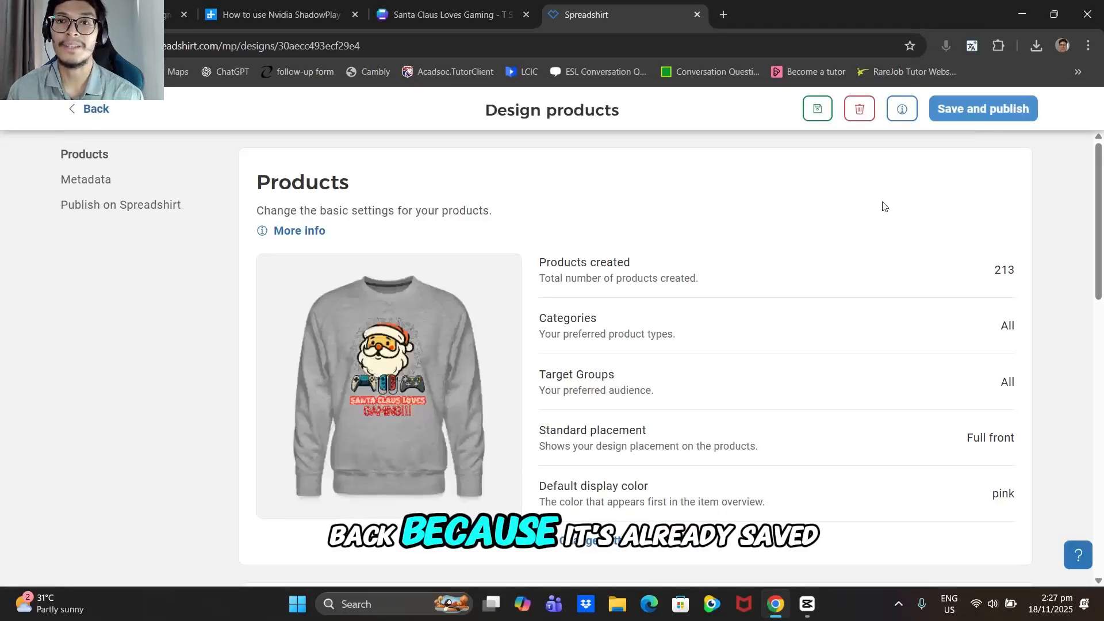
# Return to the designs overview and check the publication status of the Santa Claus Loves Gaming design.
pyautogui.click(84, 109)
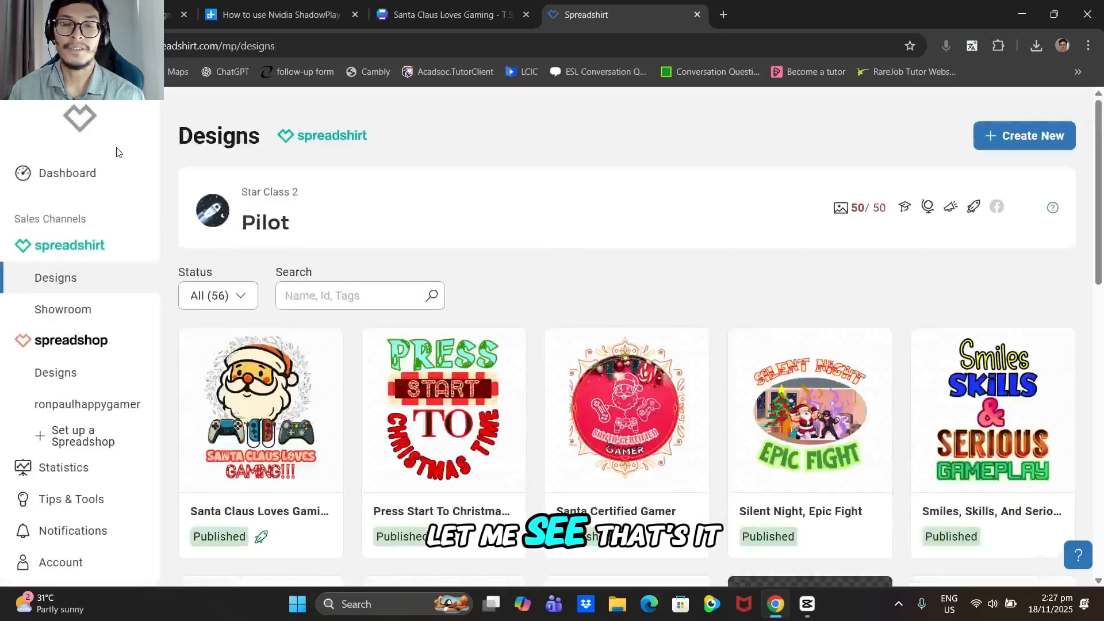
pyautogui.scroll(-2, 262, 401)
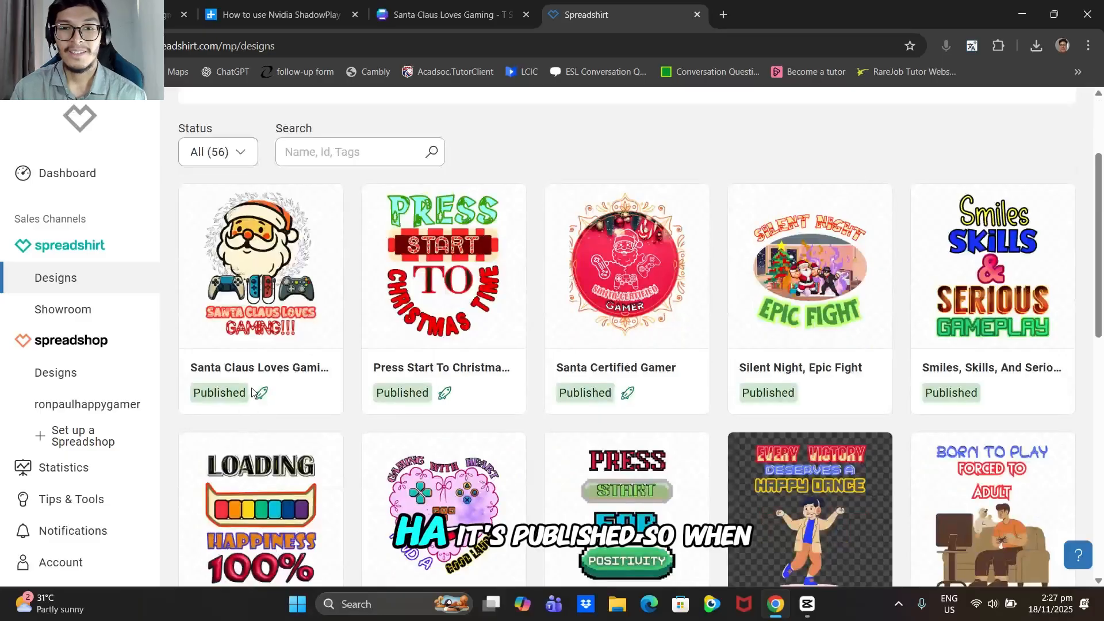
pyautogui.moveTo(261, 394)
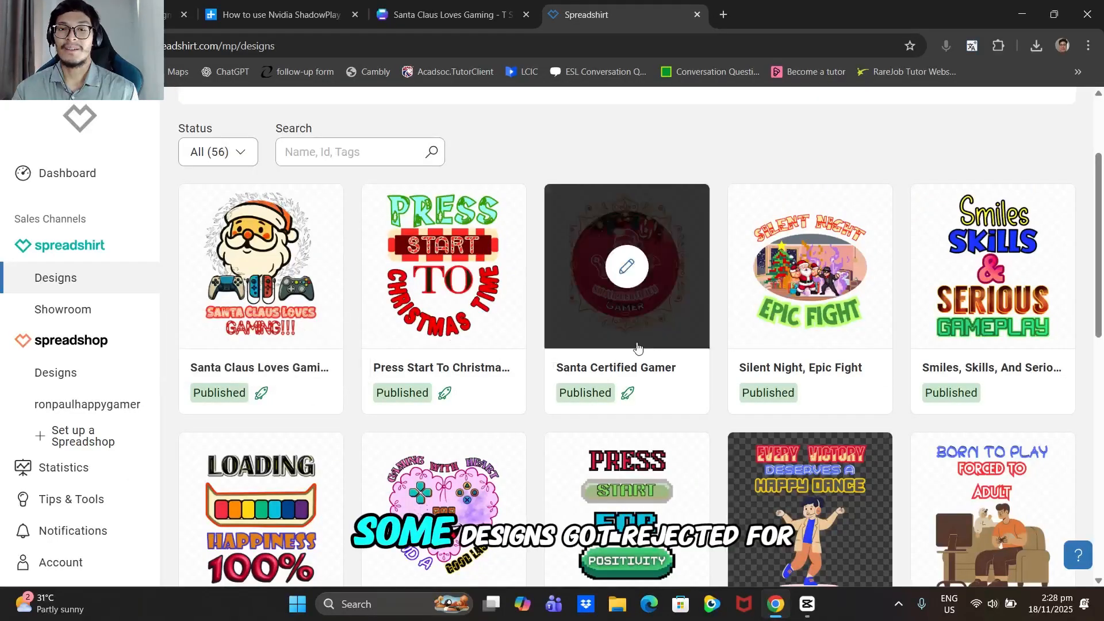
# Look through the older designs in the overview for rejected ones and compare their artwork and status labels.
pyautogui.scroll(-2, 807, 369)
pyautogui.scroll(-5, 571, 320)
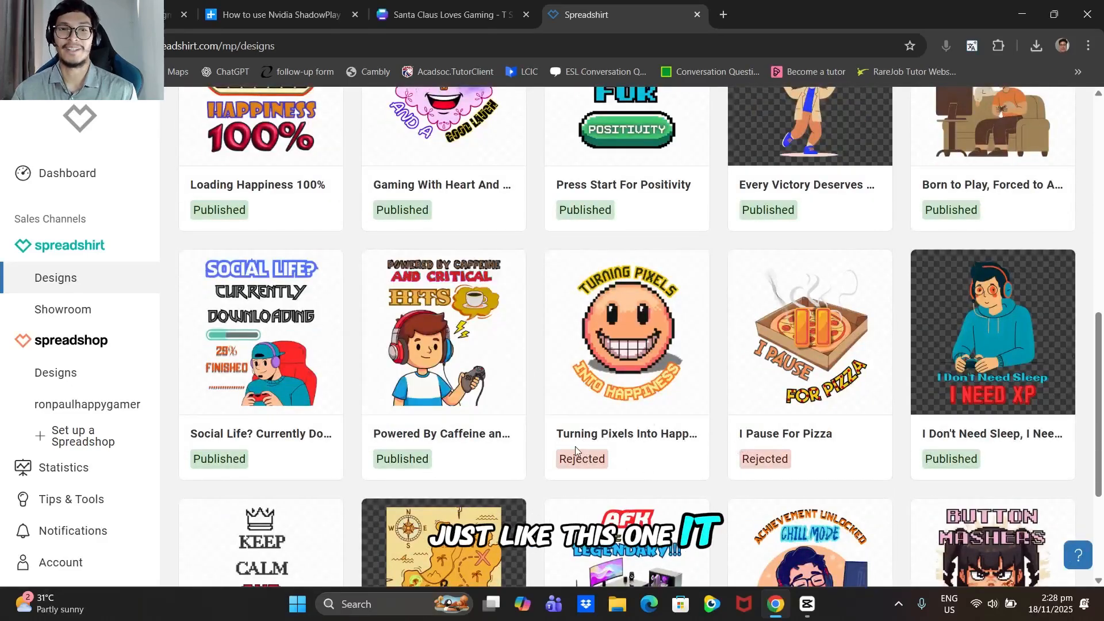
pyautogui.scroll(-1, 602, 458)
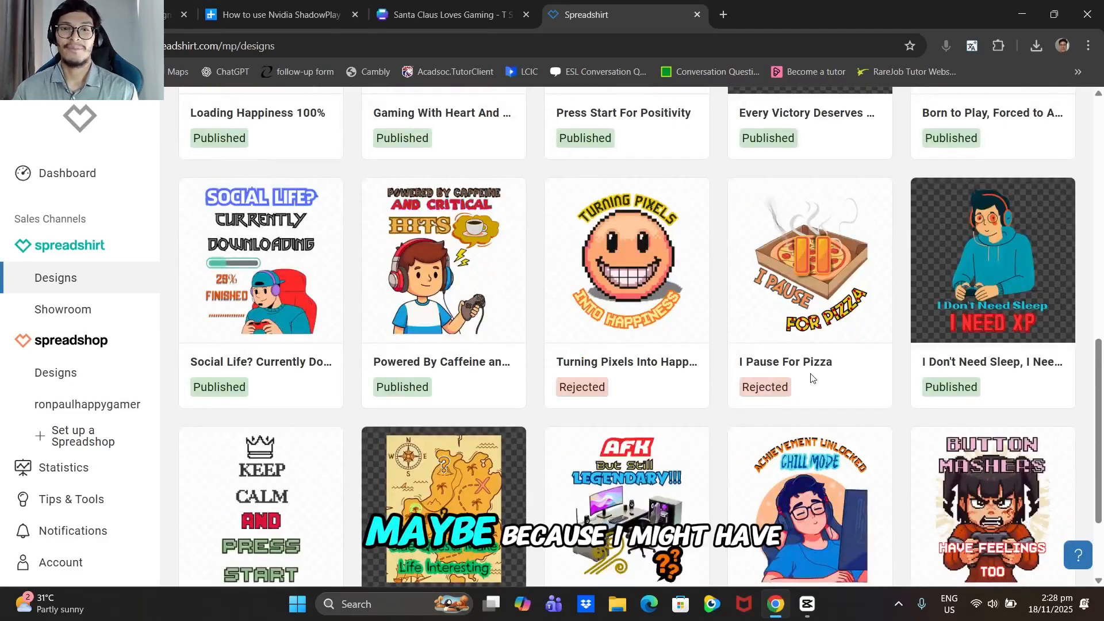
pyautogui.moveTo(685, 286)
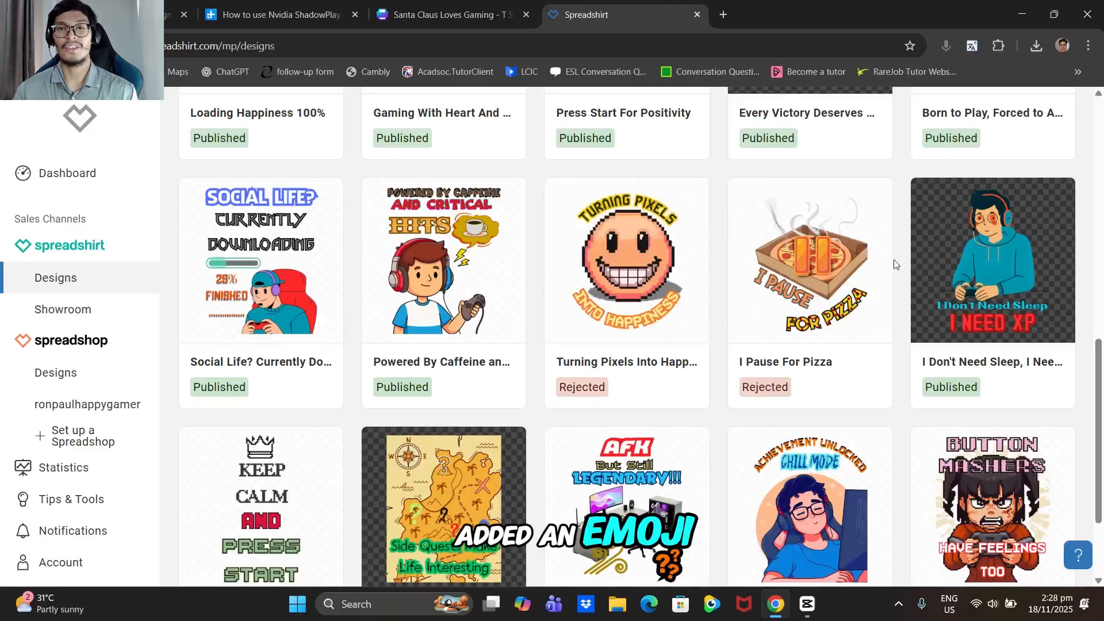
pyautogui.moveTo(989, 261)
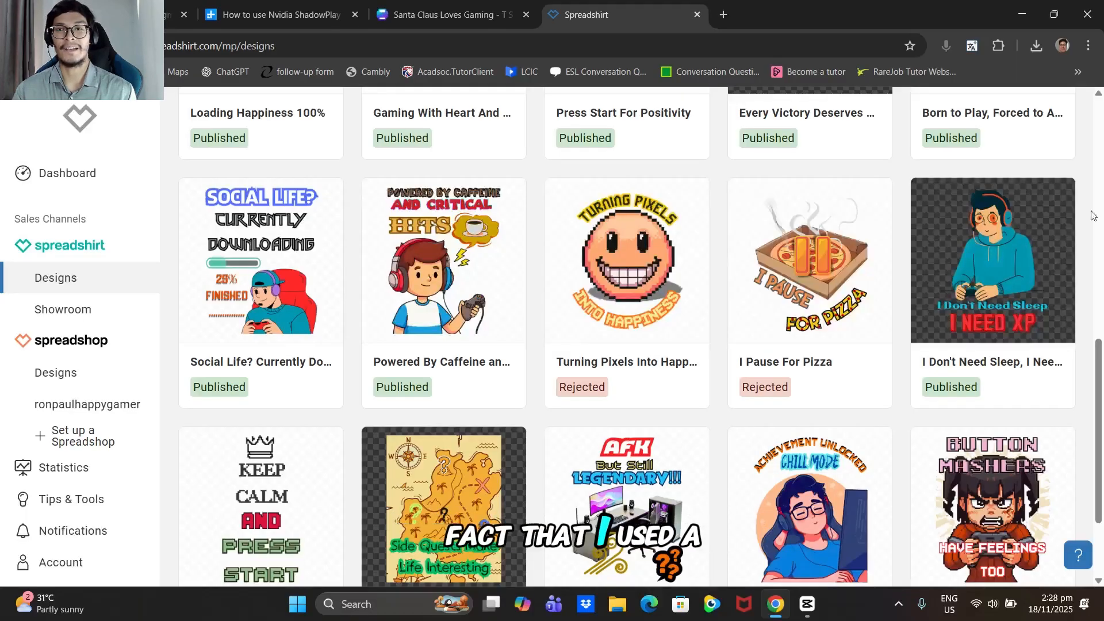
pyautogui.scroll(-3, 987, 258)
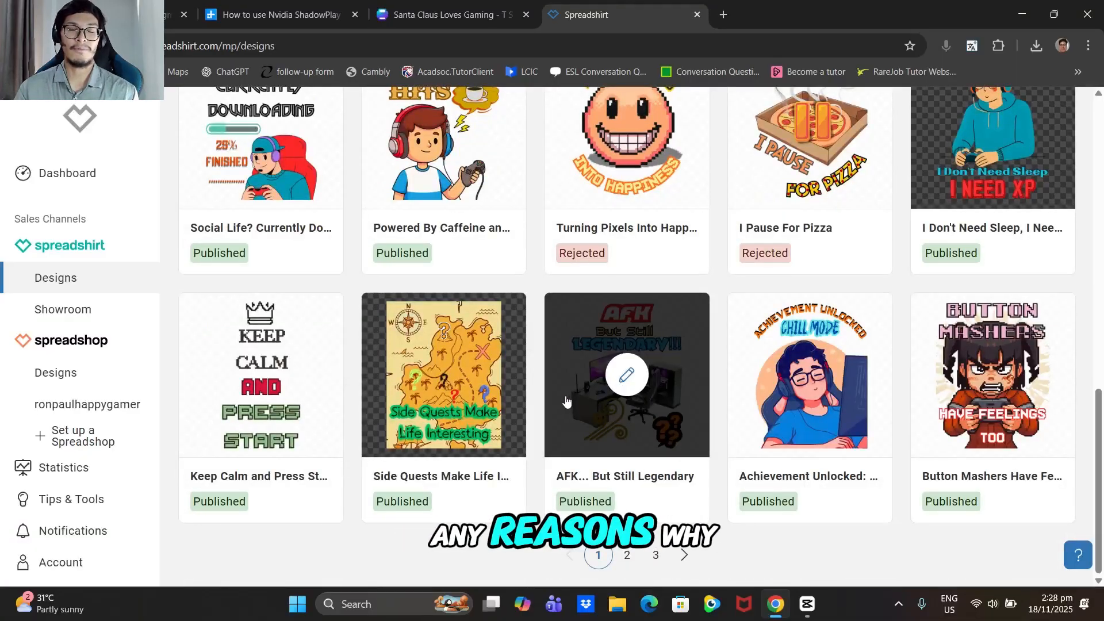
pyautogui.scroll(3, 566, 401)
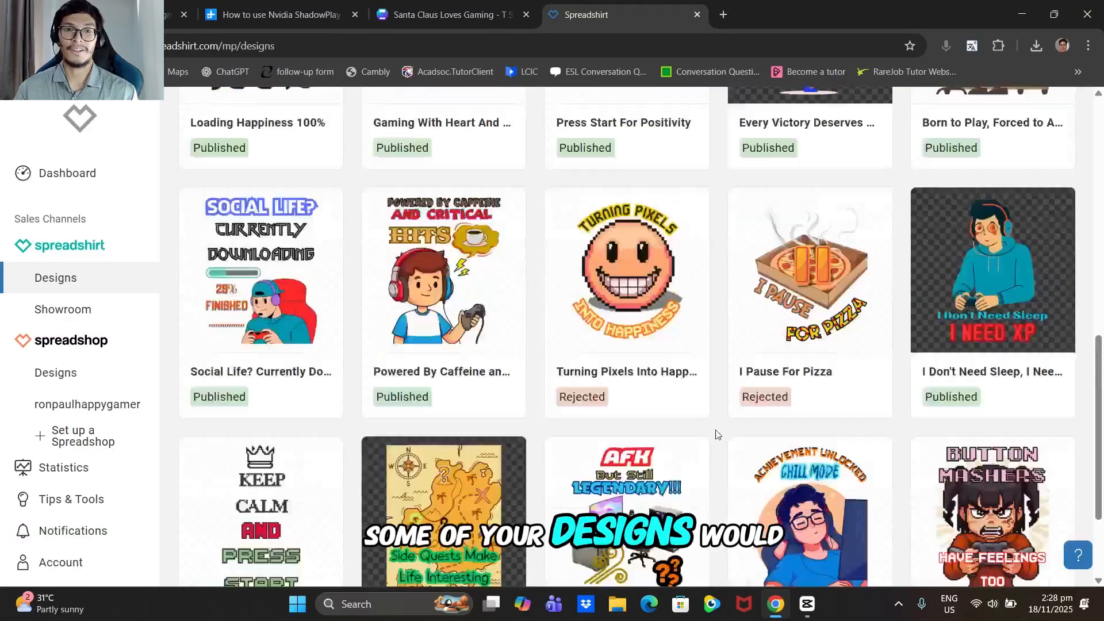
pyautogui.scroll(-2, 673, 402)
pyautogui.scroll(15, 862, 241)
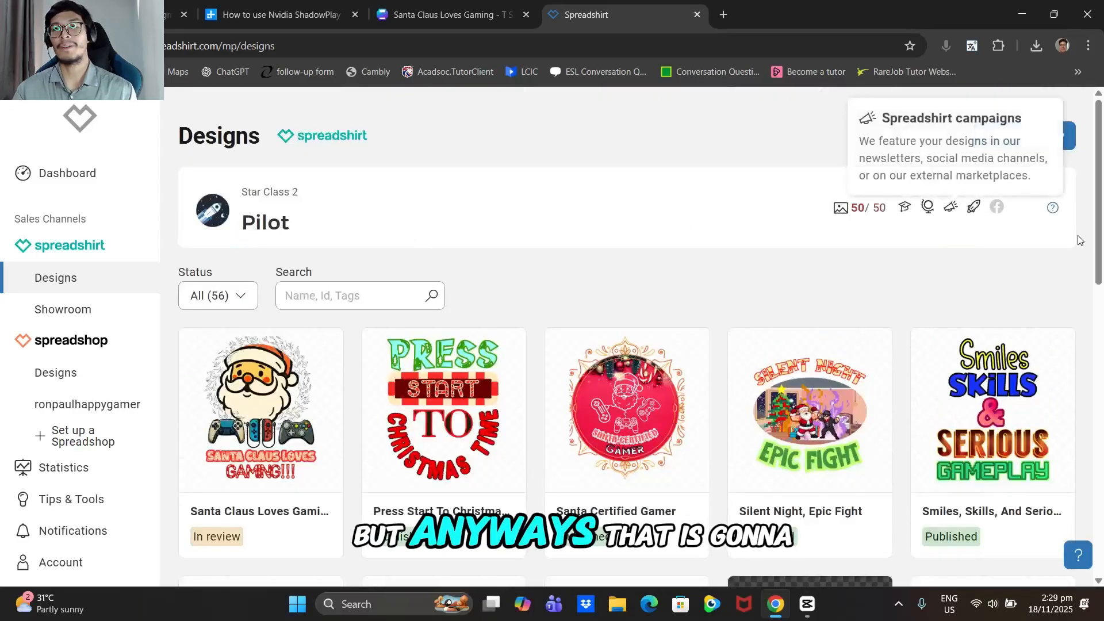
pyautogui.scroll(-2, 1086, 233)
pyautogui.scroll(3, 1086, 235)
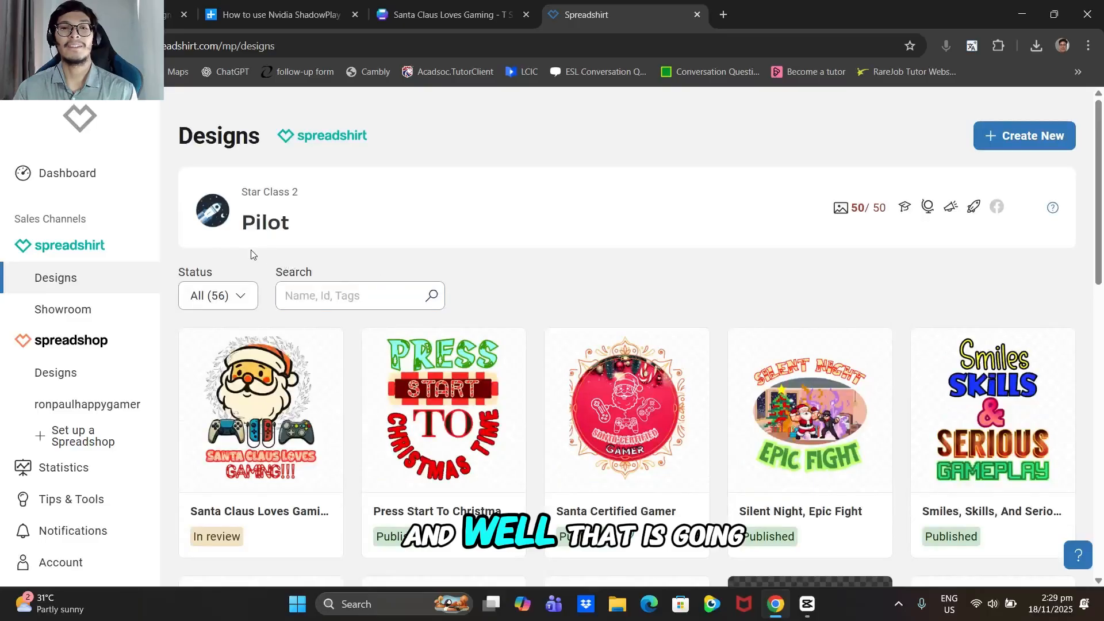
pyautogui.scroll(-1, 425, 247)
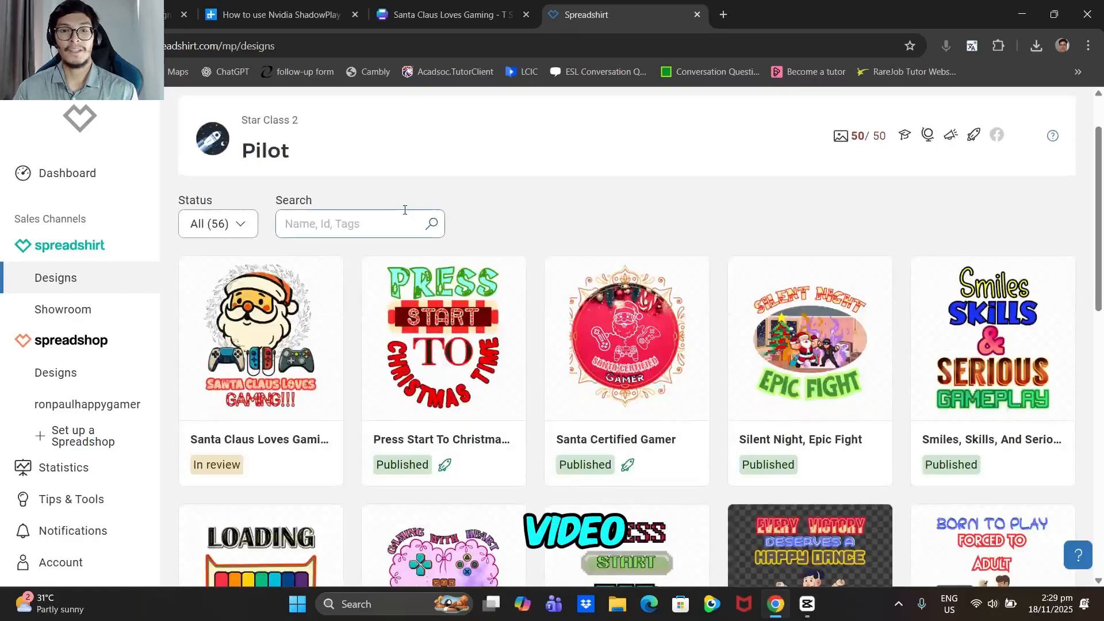
pyautogui.scroll(-2, 405, 209)
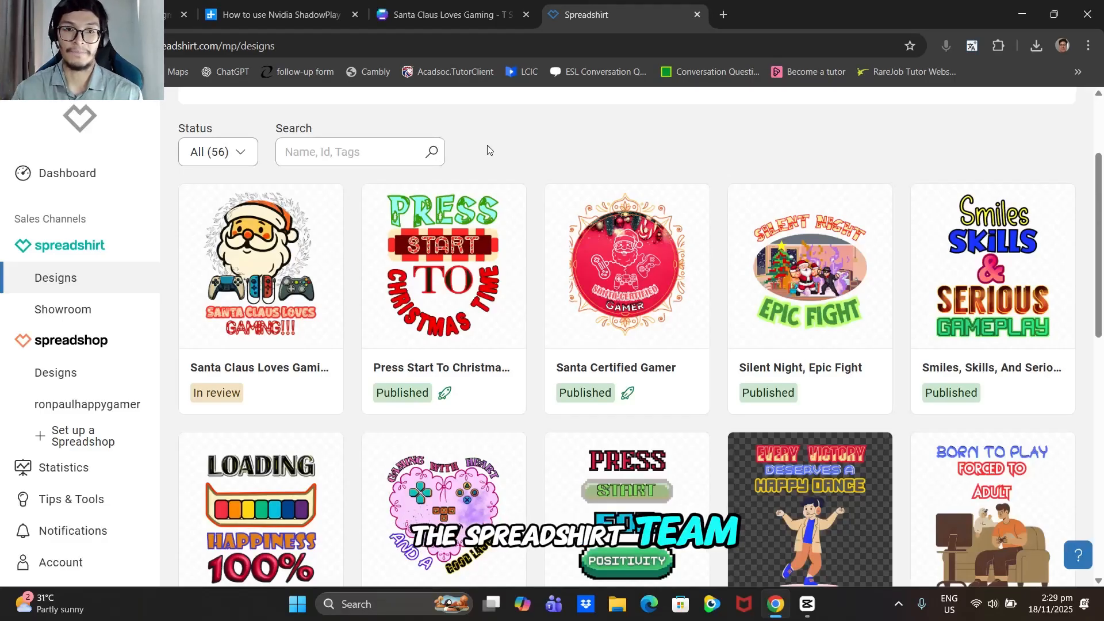
pyautogui.scroll(3, 394, 152)
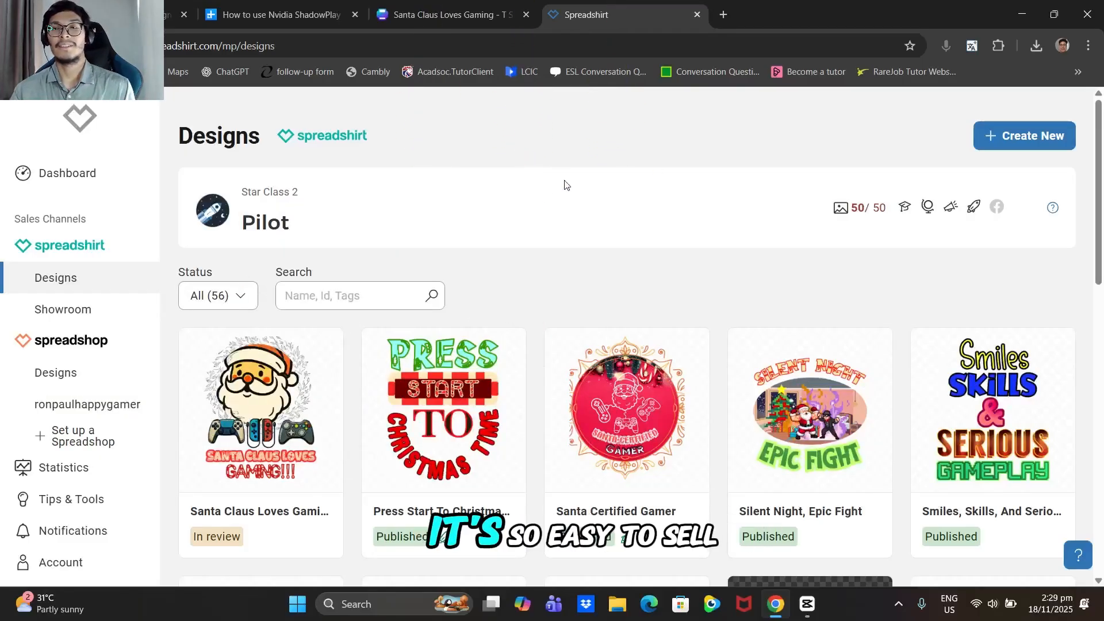
pyautogui.scroll(-3, 1070, 278)
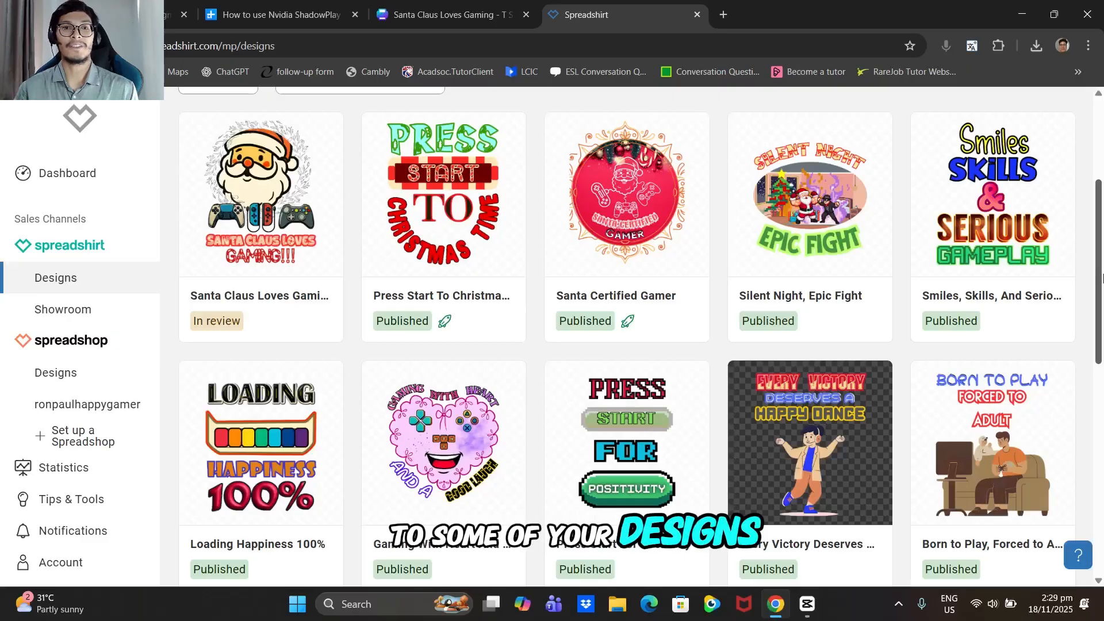
pyautogui.scroll(-3, 1094, 287)
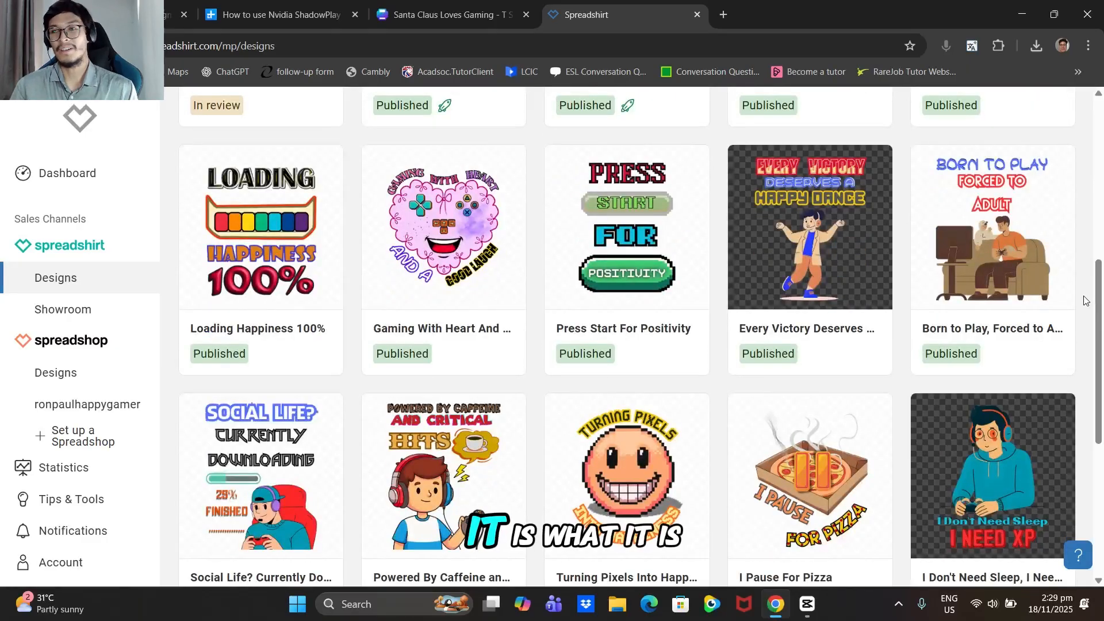
pyautogui.scroll(8, 588, 185)
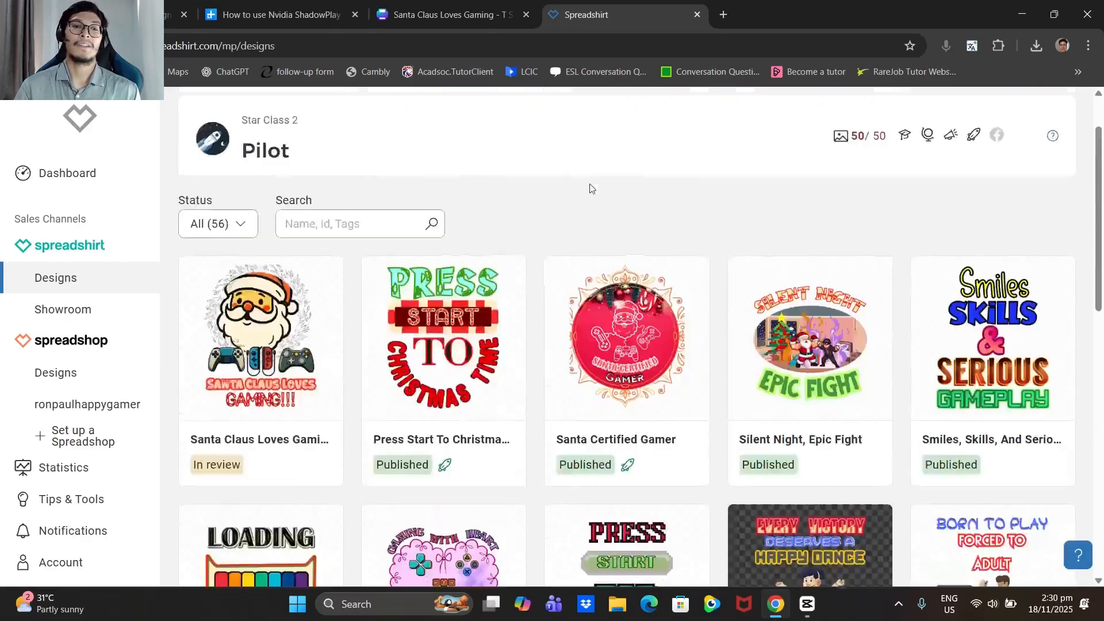